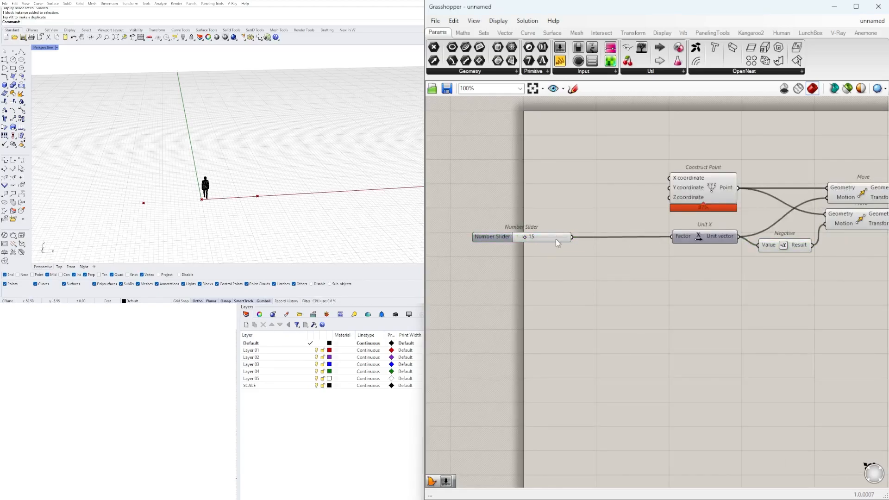
pyautogui.moveTo(585, 270); pyautogui.dragTo(616, 238)
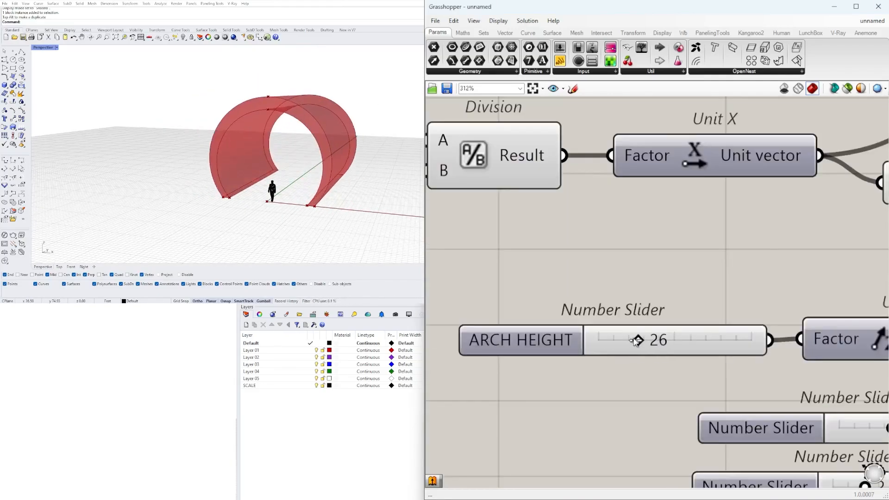
pyautogui.rightClick(713, 366)
pyautogui.write('F')
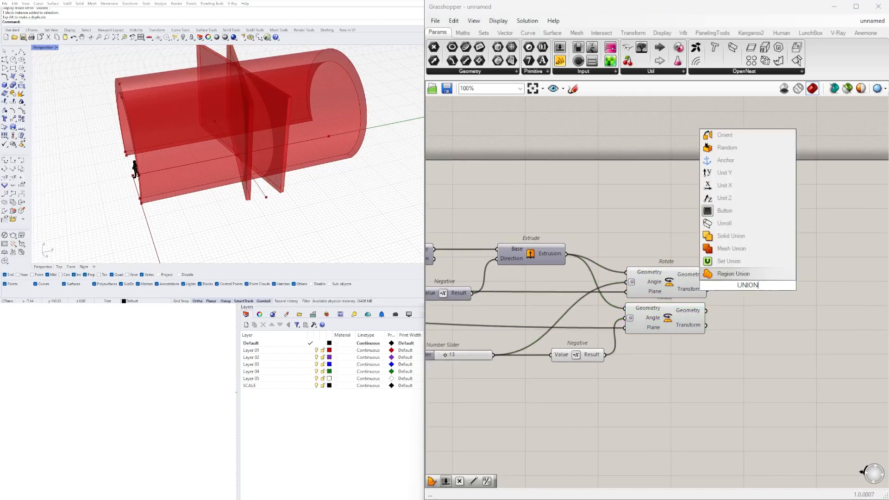
# Step: Join the two rotated extrusions with a Solid Union and feed its result into a Move component with a Unit Y vector
pyautogui.press('Return')
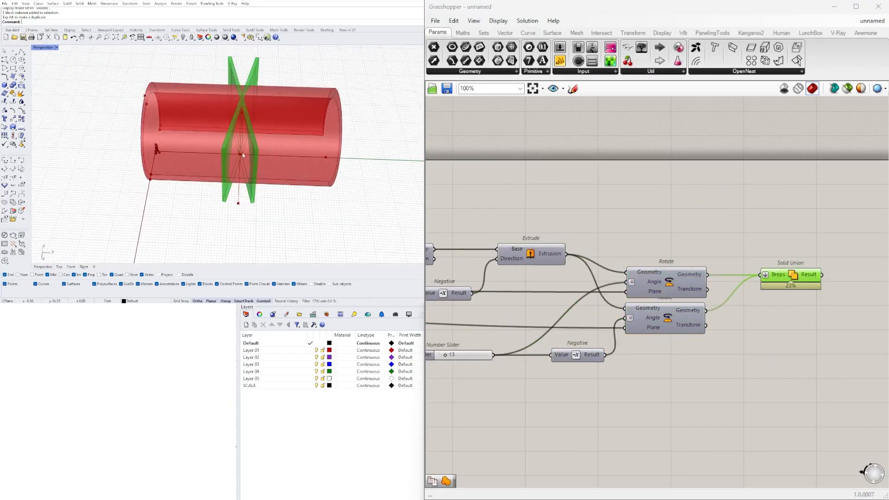
pyautogui.doubleClick(739, 329)
pyautogui.press('Return')
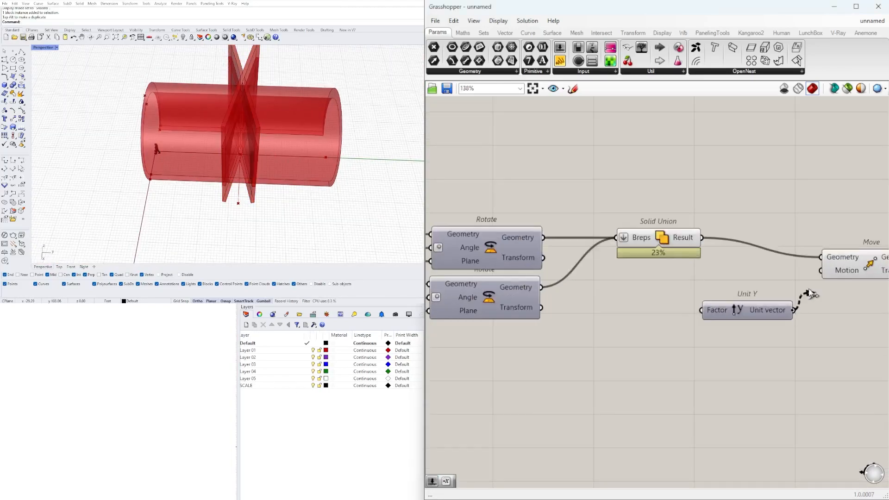
pyautogui.doubleClick(635, 366)
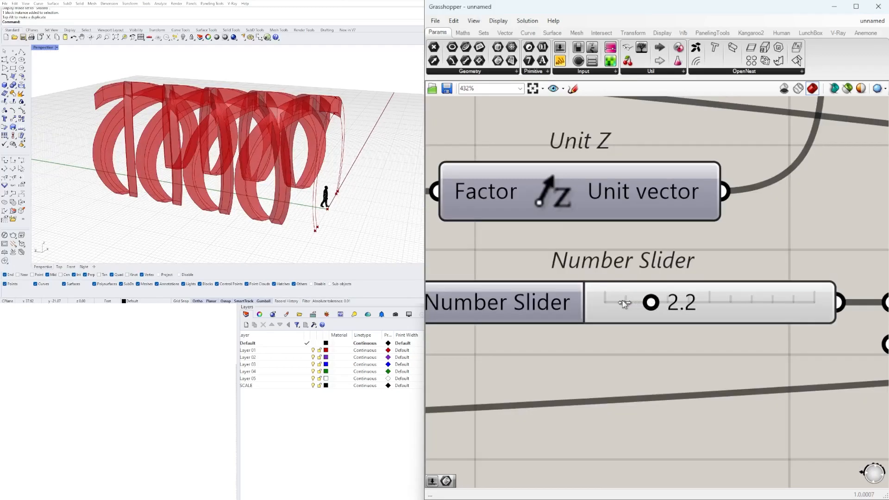
pyautogui.doubleClick(624, 303)
pyautogui.write('1')
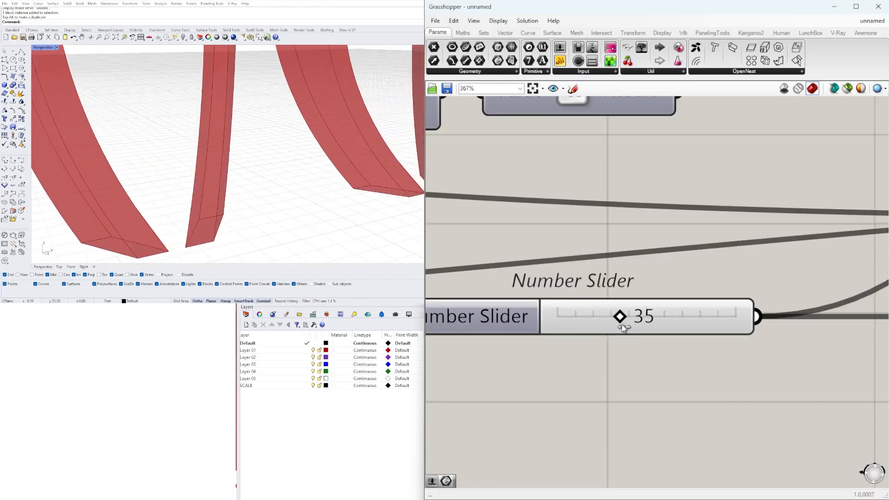
pyautogui.moveTo(621, 324); pyautogui.dragTo(617, 318)
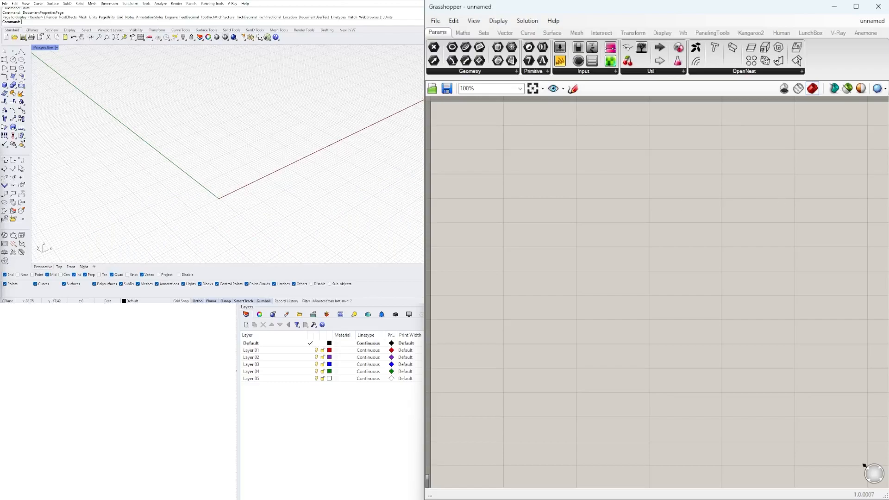
# Step: Insert the file Z_SCALE MODEL1 as a block instance at the model origin
pyautogui.moveTo(249, 184); pyautogui.dragTo(234, 185)
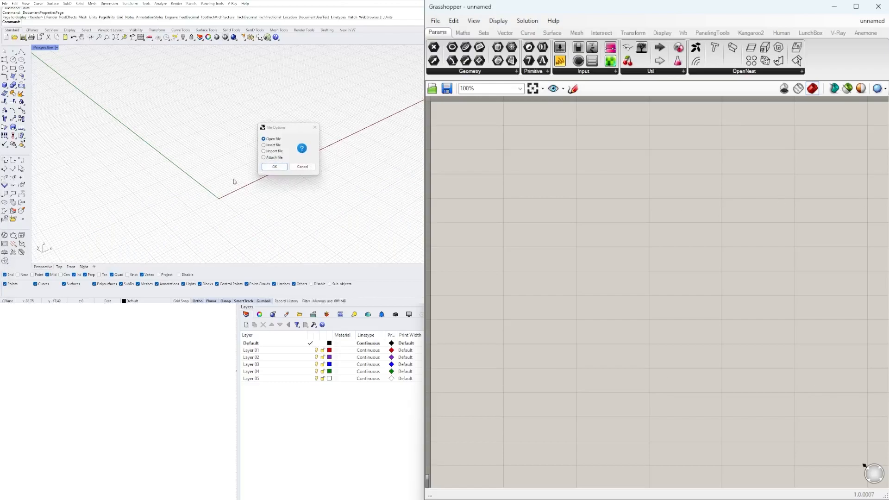
pyautogui.click(274, 168)
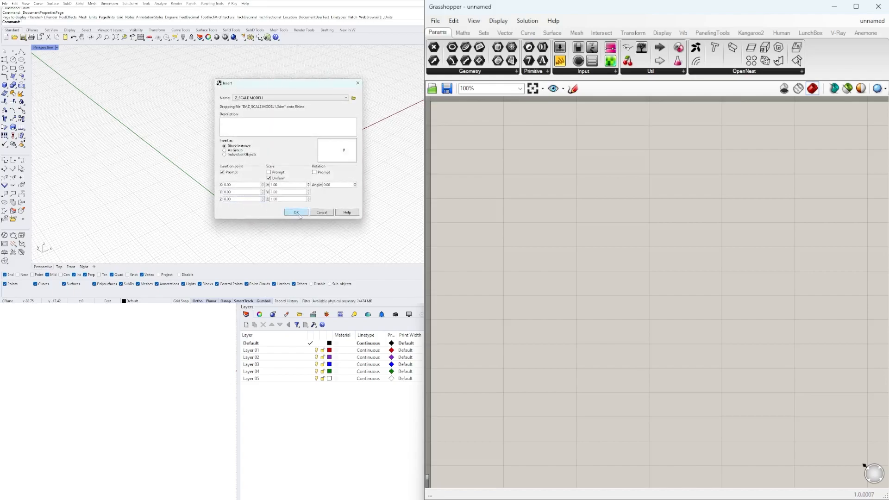
pyautogui.click(296, 213)
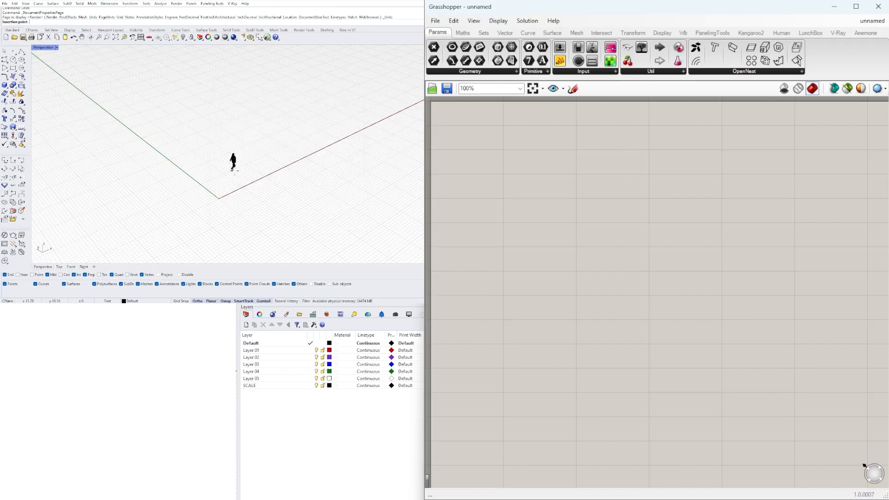
pyautogui.click(220, 198)
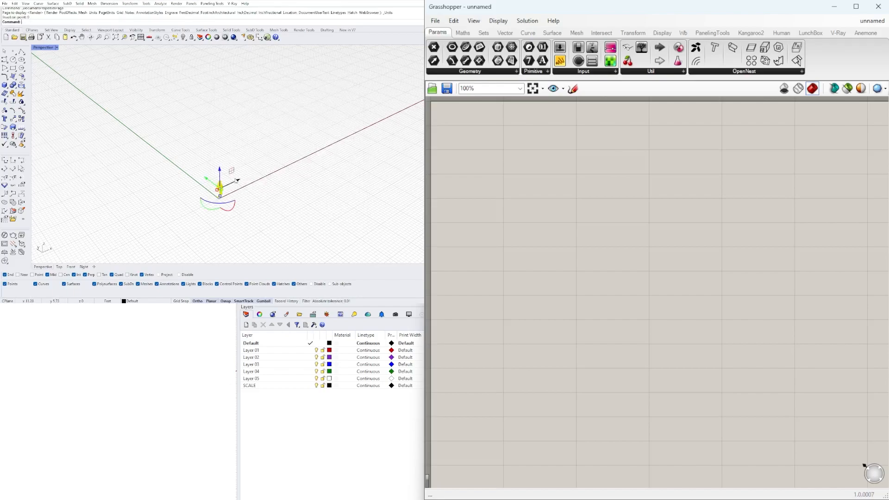
pyautogui.press('Escape')
# Step: Set the perspective viewport's display mode to Shaded
pyautogui.scroll(5, 235, 172)
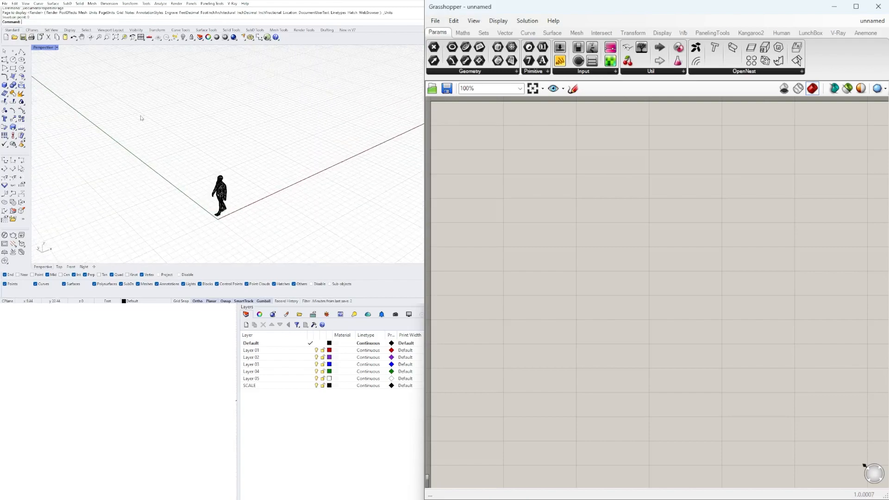
pyautogui.click(57, 48)
pyautogui.click(78, 40)
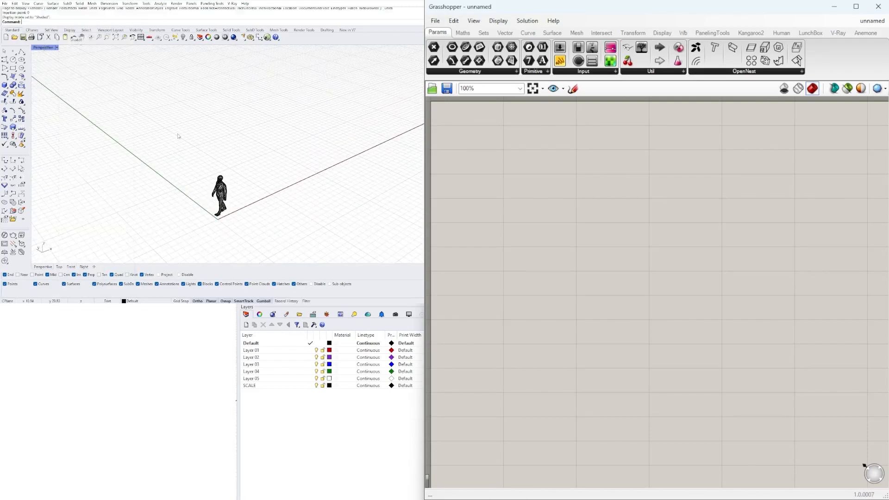
# Step: Rotate the human scale figure about its vertical axis at the origin
pyautogui.click(212, 184)
pyautogui.moveTo(207, 207); pyautogui.dragTo(245, 208)
pyautogui.click(269, 181)
pyautogui.scroll(-3, 270, 181)
pyautogui.keyDown('shift'); pyautogui.moveTo(270, 181); pyautogui.dragTo(192, 208, button='right'); pyautogui.keyUp('shift')
pyautogui.scroll(-2, 236, 182)
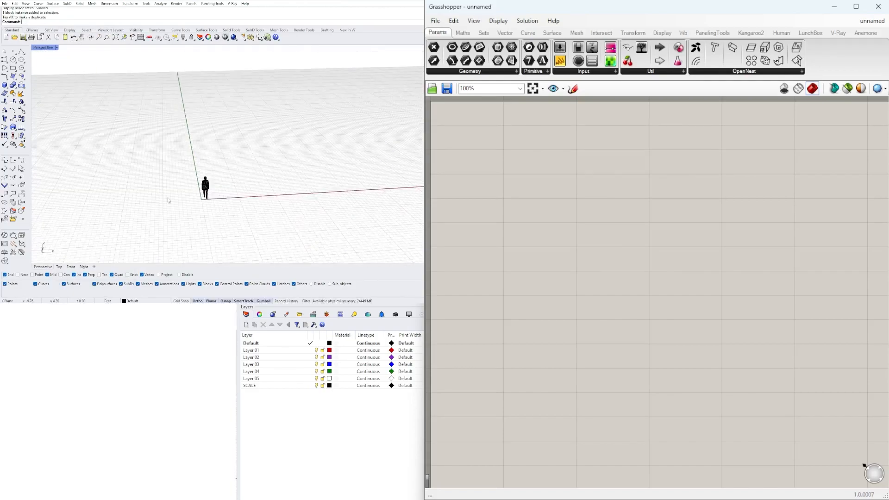
# Step: Add a Construct Point component to the Grasshopper canvas
pyautogui.doubleClick(581, 179)
pyautogui.write('constr')
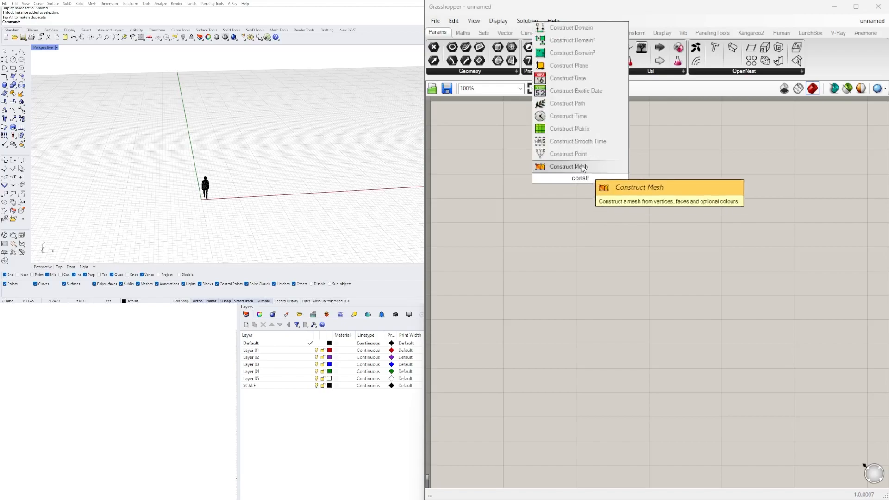
pyautogui.click(568, 154)
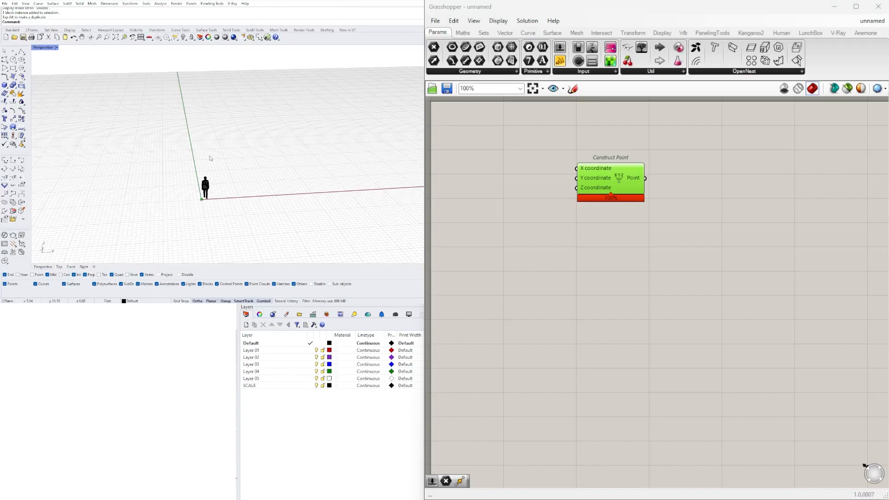
# Step: Add a Move component and connect the constructed point to its Geometry input
pyautogui.doubleClick(695, 298)
pyautogui.write('move')
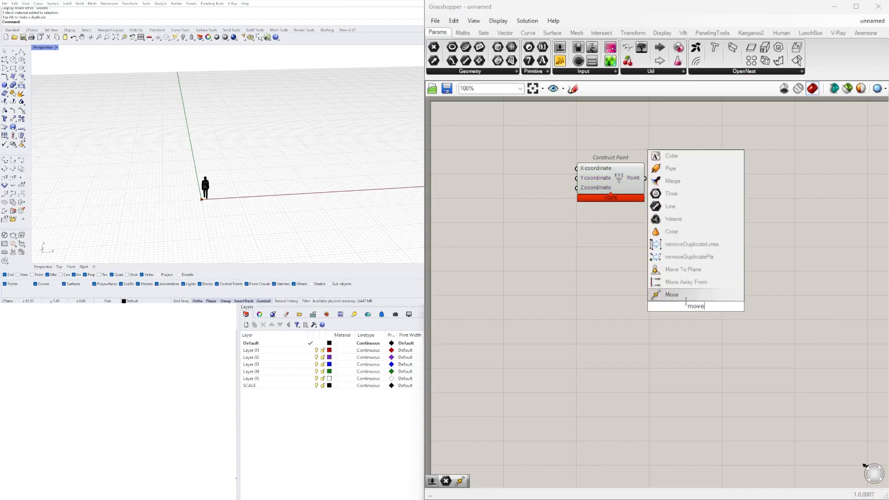
pyautogui.press('Return')
pyautogui.moveTo(677, 303); pyautogui.dragTo(715, 206)
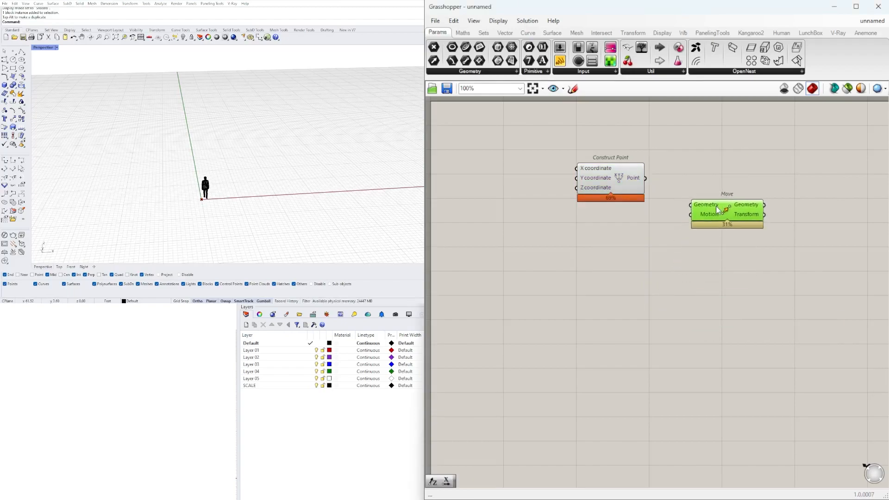
pyautogui.moveTo(649, 181); pyautogui.dragTo(710, 232)
# Step: Add a Unit X vector component and place it below Construct Point
pyautogui.doubleClick(642, 252)
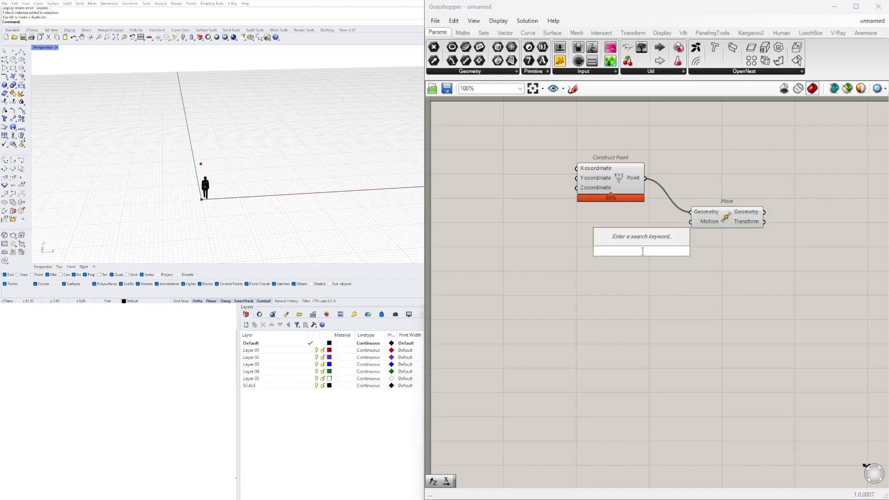
pyautogui.write('x')
pyautogui.click(632, 239)
pyautogui.moveTo(636, 249); pyautogui.dragTo(608, 224)
# Step: Create a number slider with value 15 and connect it to the Unit X Factor input
pyautogui.moveTo(426, 234); pyautogui.dragTo(541, 232, button='right')
pyautogui.doubleClick(542, 232)
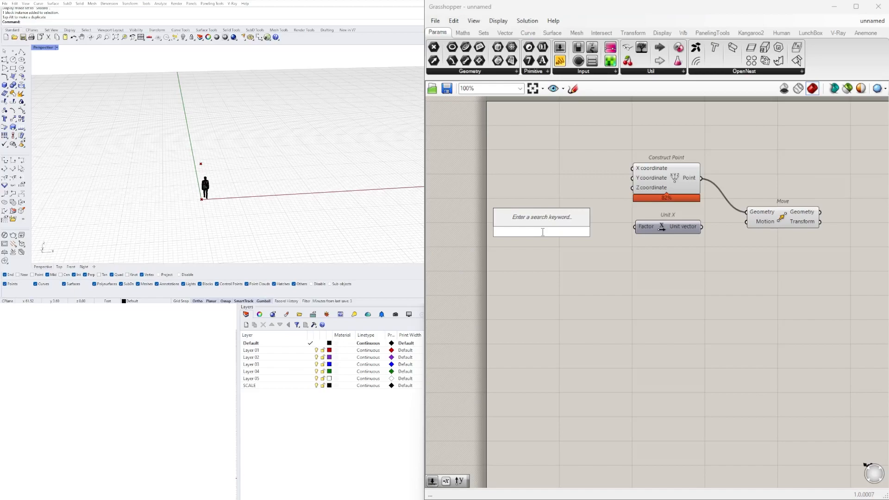
pyautogui.write('15')
pyautogui.press('Return')
pyautogui.scroll(2, 582, 244)
pyautogui.moveTo(603, 226); pyautogui.dragTo(655, 220)
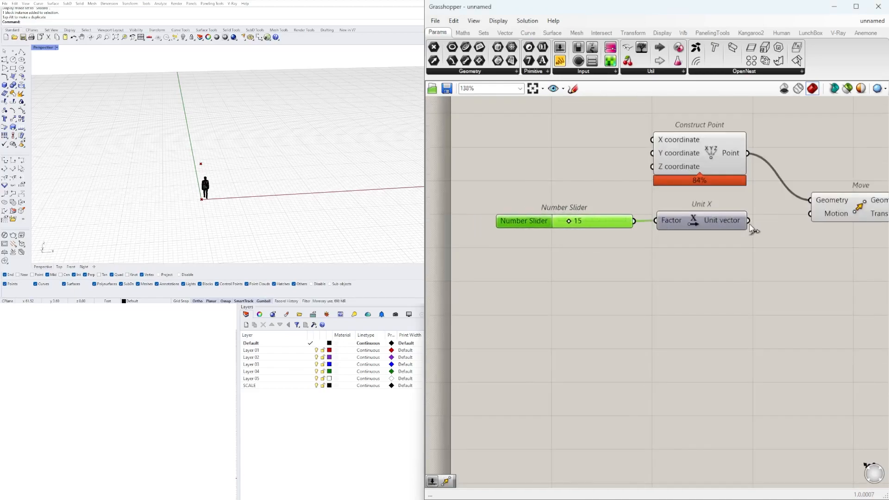
# Step: Connect the Unit X vector to the Motion input of Move and duplicate the Move component with its connections
pyautogui.moveTo(749, 220); pyautogui.dragTo(810, 213)
pyautogui.moveTo(847, 208); pyautogui.dragTo(738, 221, button='right')
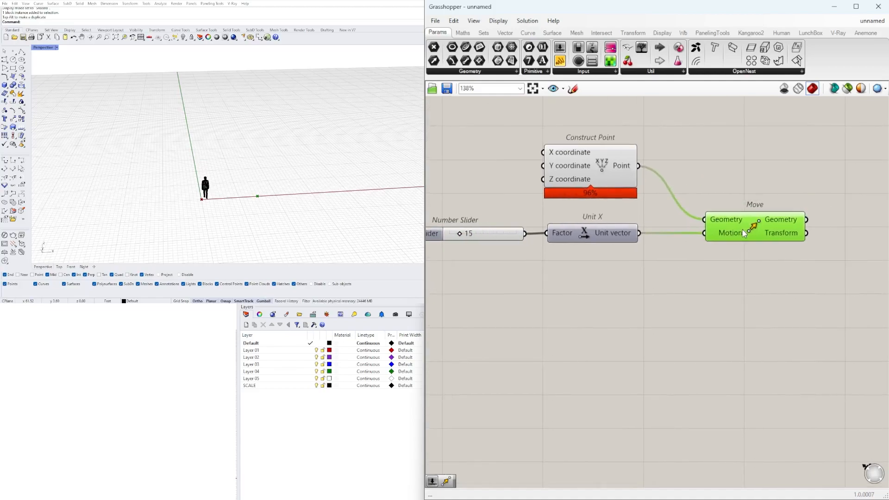
pyautogui.scroll(-2, 674, 236)
pyautogui.moveTo(725, 236); pyautogui.dragTo(749, 227)
# Step: Add a Negative component and wire the Unit X vector through it into the second Move's Motion input
pyautogui.doubleClick(660, 280)
pyautogui.write('neg')
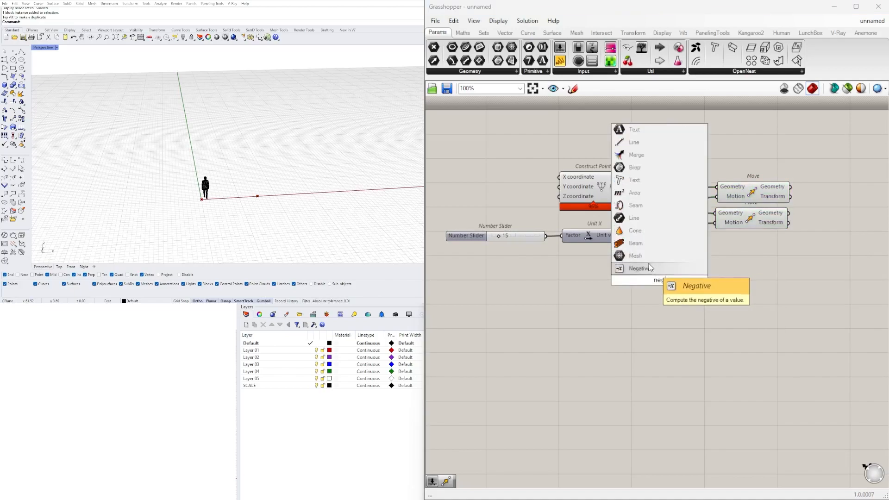
pyautogui.press('Return')
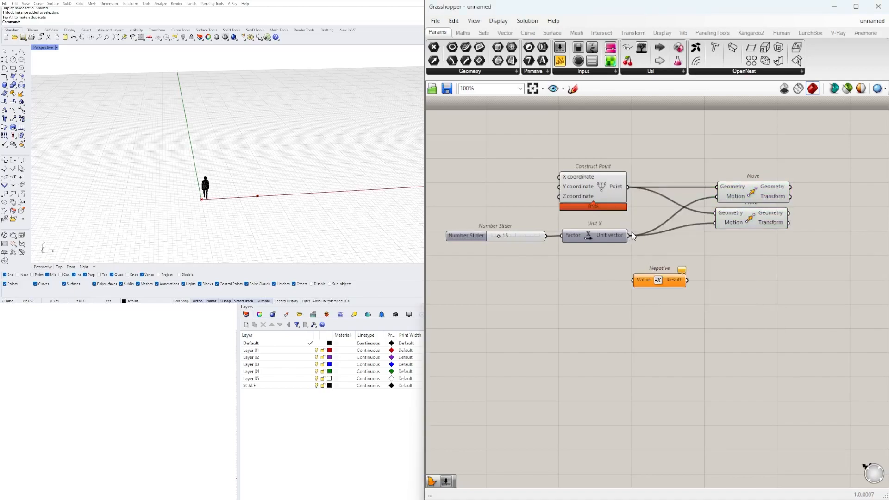
pyautogui.moveTo(633, 270); pyautogui.dragTo(674, 248)
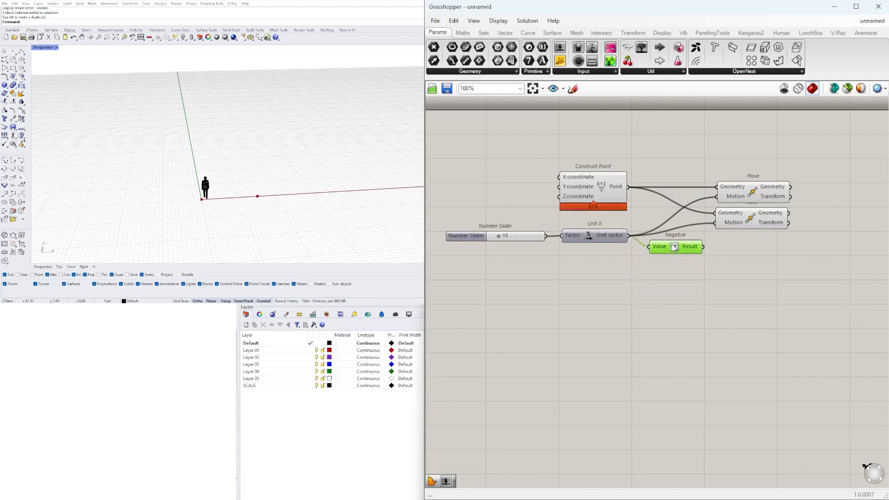
pyautogui.moveTo(722, 227); pyautogui.dragTo(716, 224)
pyautogui.moveTo(669, 252); pyautogui.dragTo(673, 250)
pyautogui.click(186, 195)
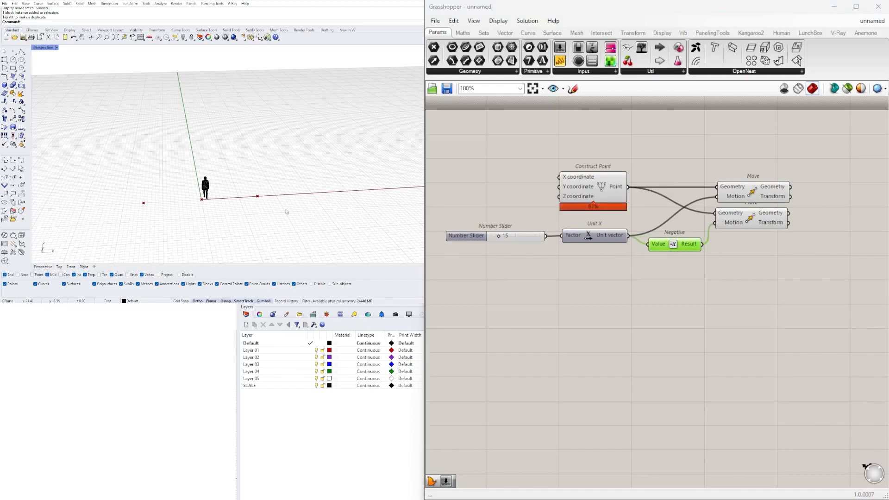
# Step: Make room between the number slider and Unit X, and add a Division component
pyautogui.moveTo(523, 267); pyautogui.dragTo(632, 267, button='right')
pyautogui.moveTo(569, 241); pyautogui.dragTo(486, 242)
pyautogui.click(530, 250)
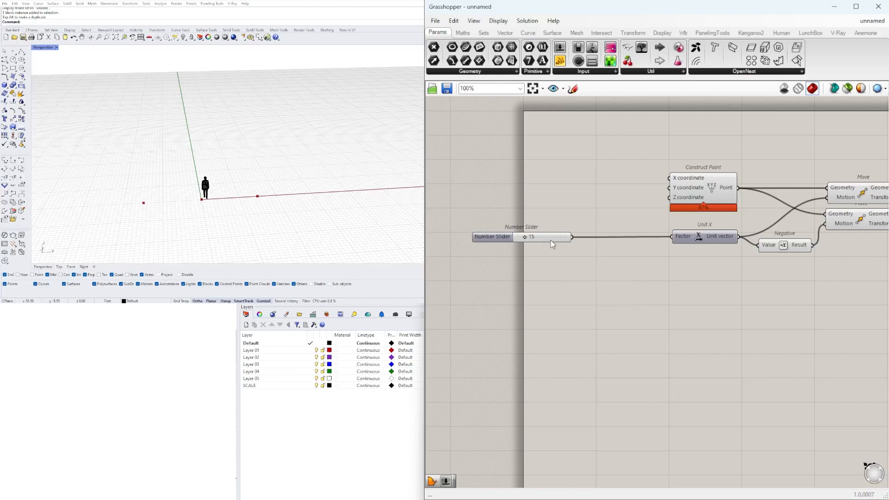
pyautogui.doubleClick(582, 275)
pyautogui.write('/')
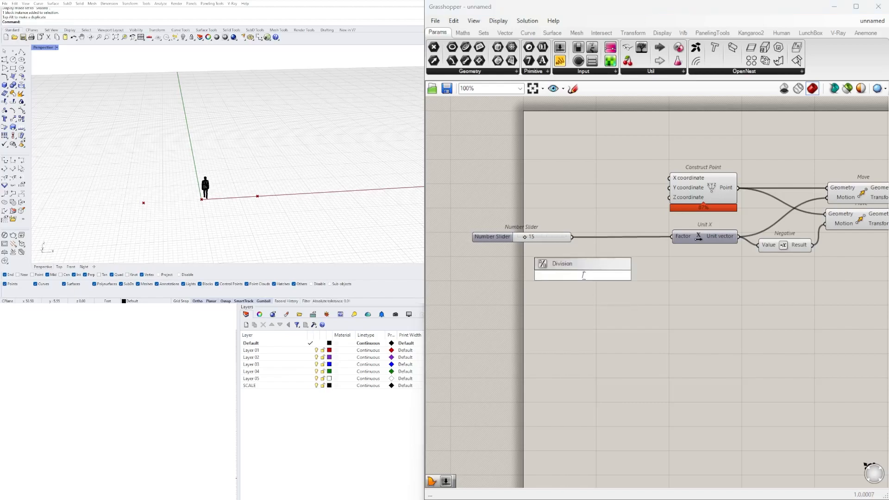
pyautogui.press('Return')
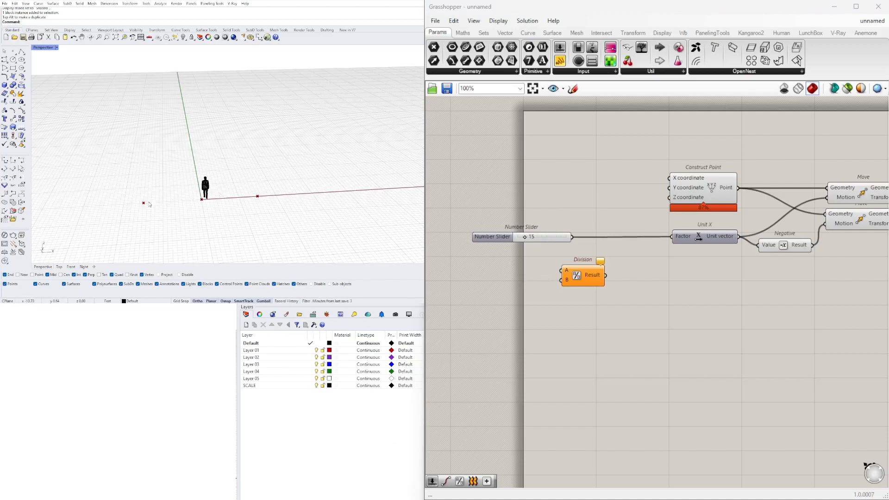
# Step: Place Division between the slider and Unit X, wiring the slider to input A and the result to Factor
pyautogui.moveTo(572, 238); pyautogui.dragTo(671, 237)
pyautogui.moveTo(577, 280); pyautogui.dragTo(612, 230)
pyautogui.scroll(3, 626, 239)
pyautogui.click(593, 230)
# Step: Rename the number slider as ARCH WIDTH
pyautogui.rightClick(486, 235)
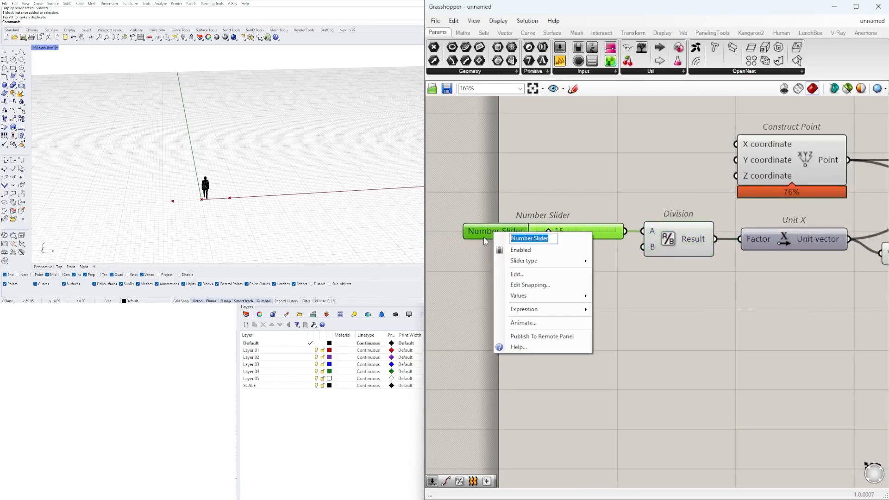
pyautogui.write('a')
pyautogui.write('ARCH WIDTH')
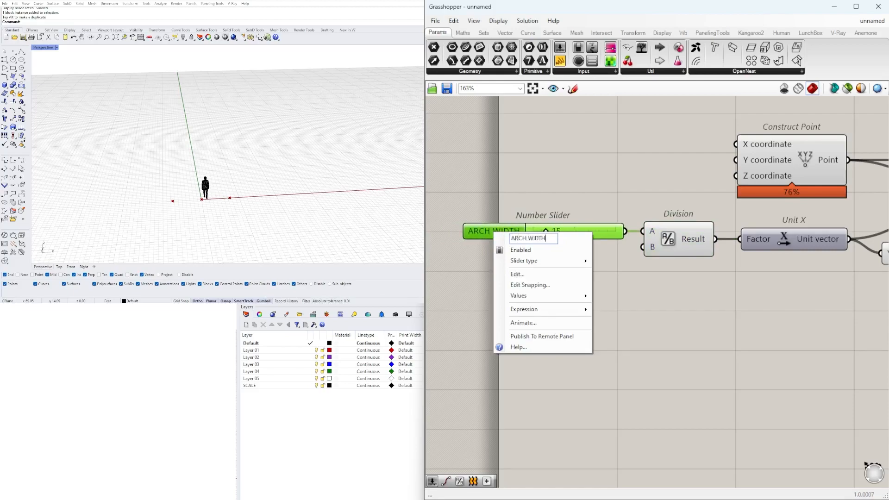
pyautogui.click(537, 180)
# Step: Select the whole group of components and move it closer to the canvas's upper-left corner
pyautogui.scroll(-7, 538, 180)
pyautogui.moveTo(655, 225); pyautogui.dragTo(681, 270, button='right')
pyautogui.moveTo(759, 310); pyautogui.dragTo(562, 210)
pyautogui.scroll(3, 562, 211)
pyautogui.moveTo(647, 226); pyautogui.dragTo(685, 225)
pyautogui.click(724, 237)
pyautogui.scroll(2, 724, 235)
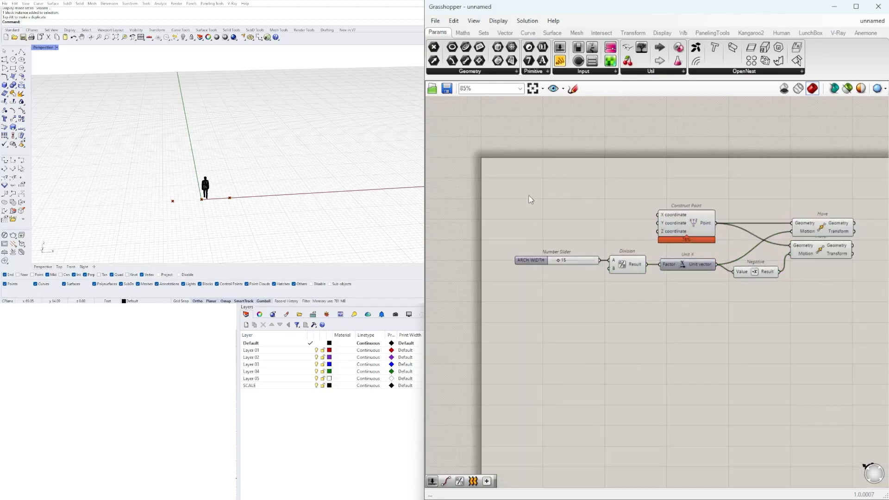
pyautogui.moveTo(835, 303); pyautogui.dragTo(503, 196)
pyautogui.moveTo(691, 226); pyautogui.dragTo(667, 197)
pyautogui.click(711, 313)
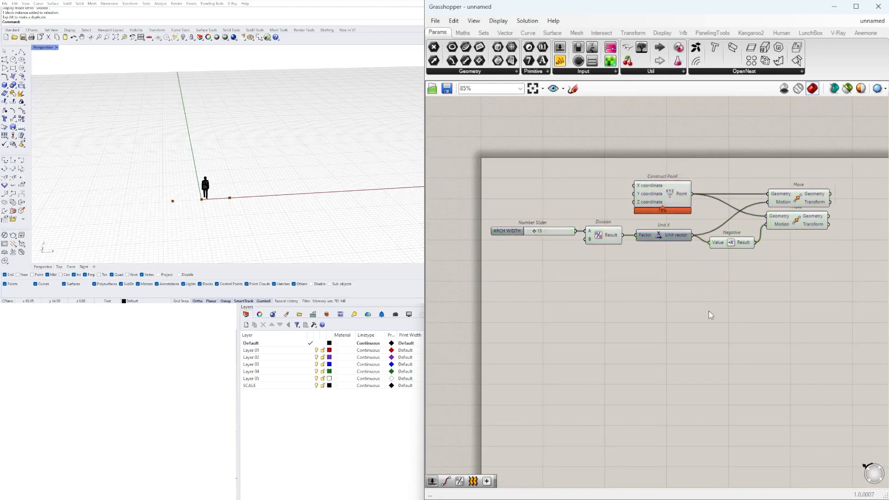
# Step: Insert a Relay on the Construct Point output wires and move Construct Point and the Relay away from the Move components
pyautogui.click(804, 217)
pyautogui.click(665, 189)
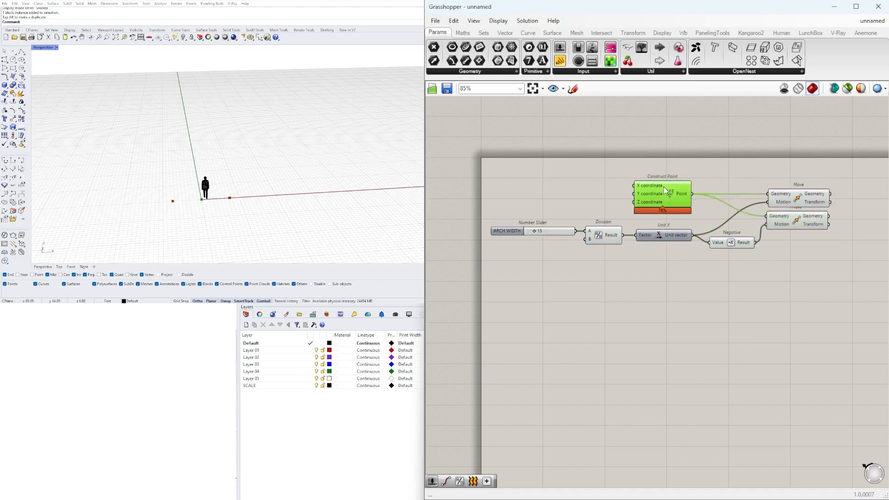
pyautogui.doubleClick(695, 194)
pyautogui.moveTo(715, 169); pyautogui.dragTo(646, 223)
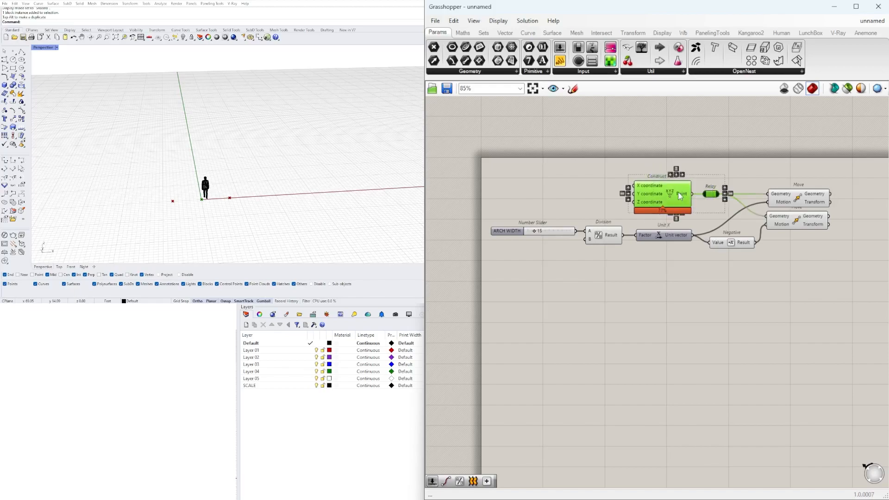
pyautogui.moveTo(676, 193); pyautogui.dragTo(637, 193)
pyautogui.click(671, 194)
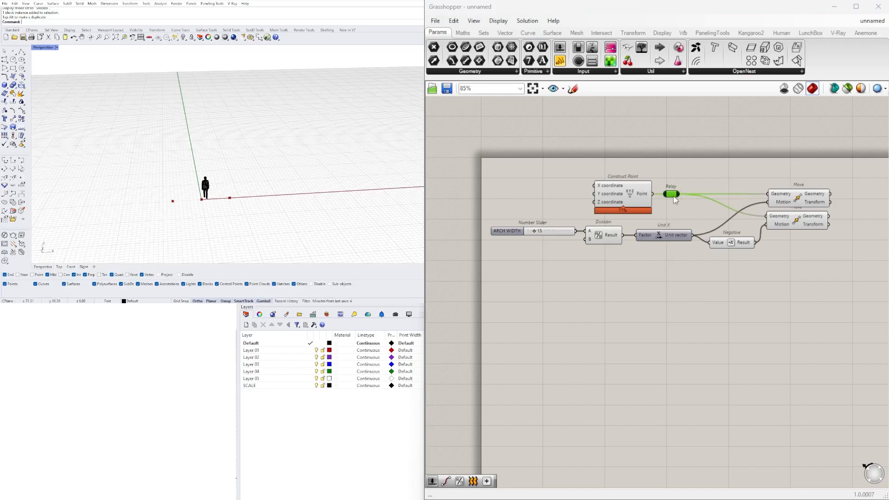
pyautogui.click(749, 321)
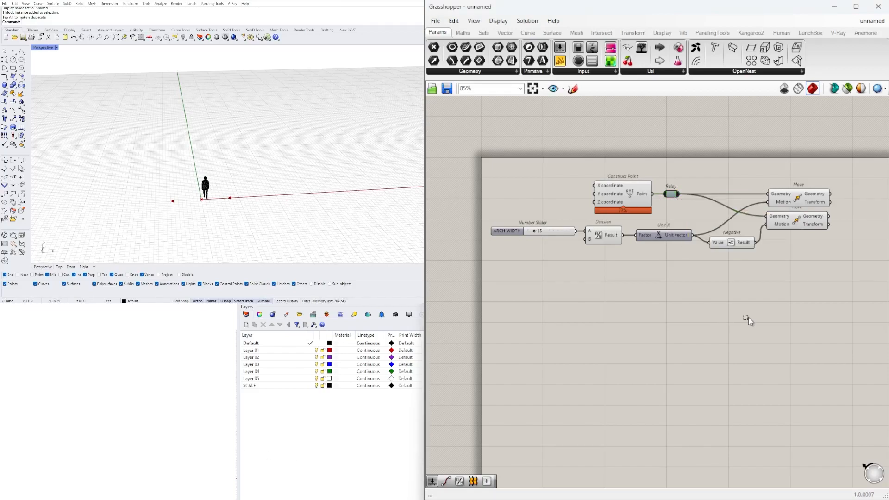
# Step: Add a third Move component below the other two and wire the Relay's point into its Geometry input
pyautogui.doubleClick(782, 297)
pyautogui.write('MOVE')
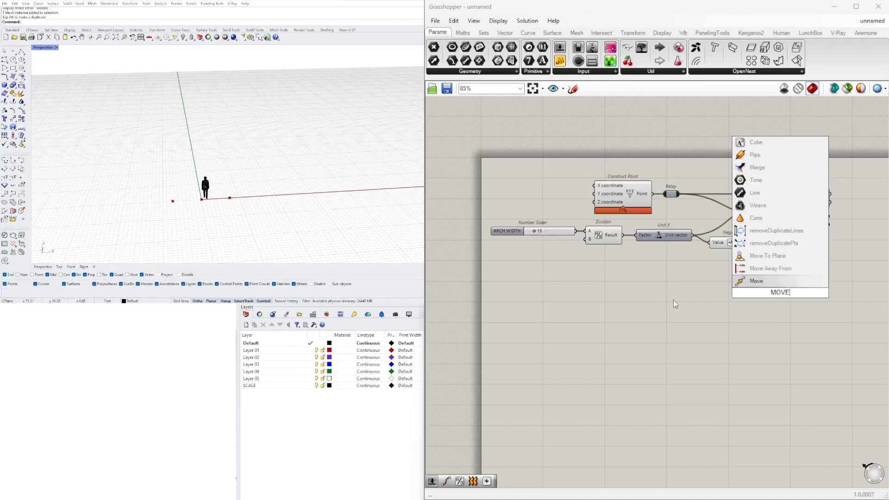
pyautogui.click(759, 281)
pyautogui.moveTo(787, 293); pyautogui.dragTo(813, 260)
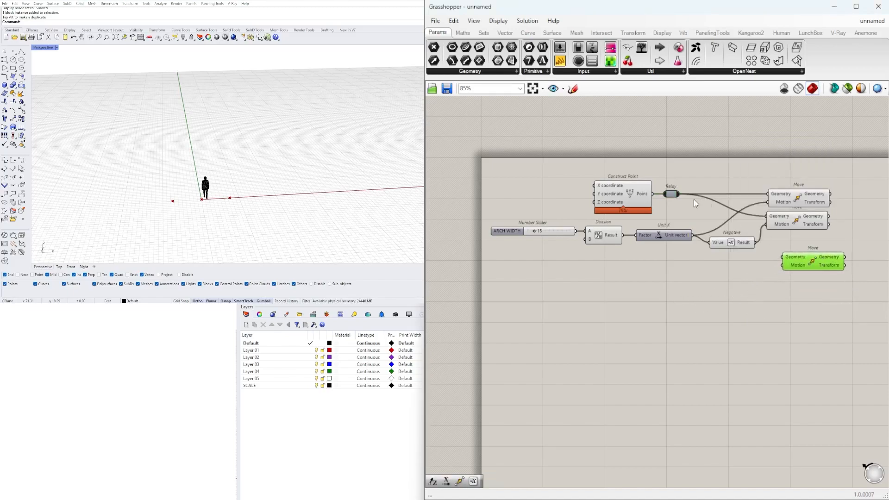
pyautogui.moveTo(685, 194); pyautogui.dragTo(787, 270)
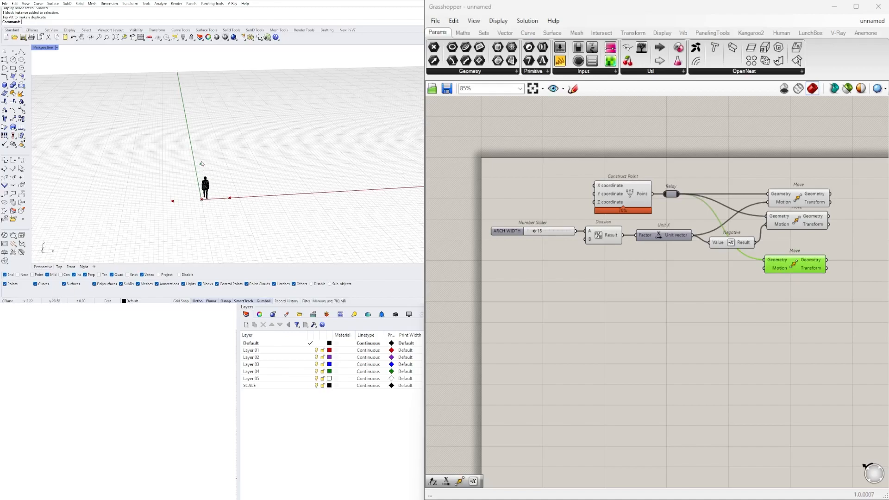
# Step: Add a Unit Z component and place it below Unit X
pyautogui.doubleClick(595, 288)
pyautogui.write('unit z')
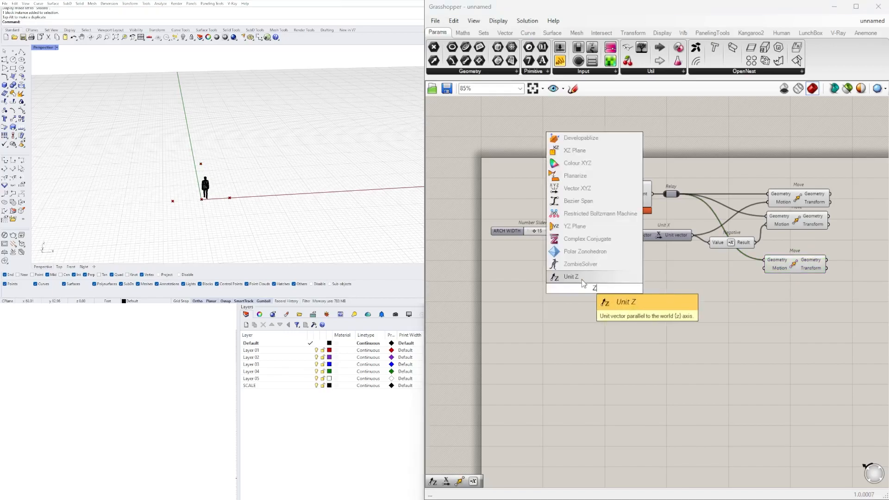
pyautogui.press('Return')
pyautogui.moveTo(587, 284); pyautogui.dragTo(646, 280)
# Step: Duplicate the ARCH WIDTH slider to drive Unit Z's Factor, wire the vector to the third Move's Motion, and place both closer to it
pyautogui.keyDown('alt'); pyautogui.moveTo(513, 235); pyautogui.dragTo(559, 278); pyautogui.keyUp('alt')
pyautogui.scroll(3, 627, 283)
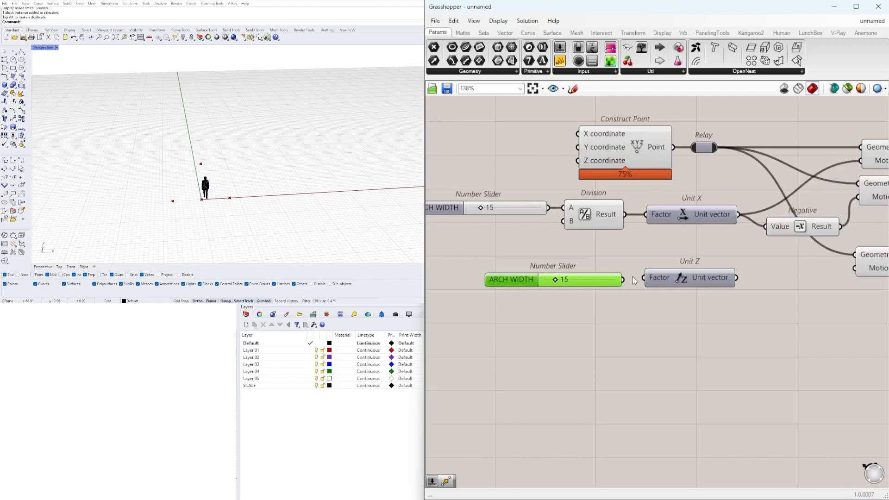
pyautogui.moveTo(610, 277); pyautogui.dragTo(616, 275)
pyautogui.moveTo(736, 277); pyautogui.dragTo(856, 269)
pyautogui.moveTo(794, 320); pyautogui.dragTo(597, 271)
pyautogui.moveTo(694, 275); pyautogui.dragTo(786, 268)
pyautogui.click(769, 314)
# Step: Rename the duplicated slider feeding Unit Z as ARCH HEIGHT
pyautogui.rightClick(623, 273)
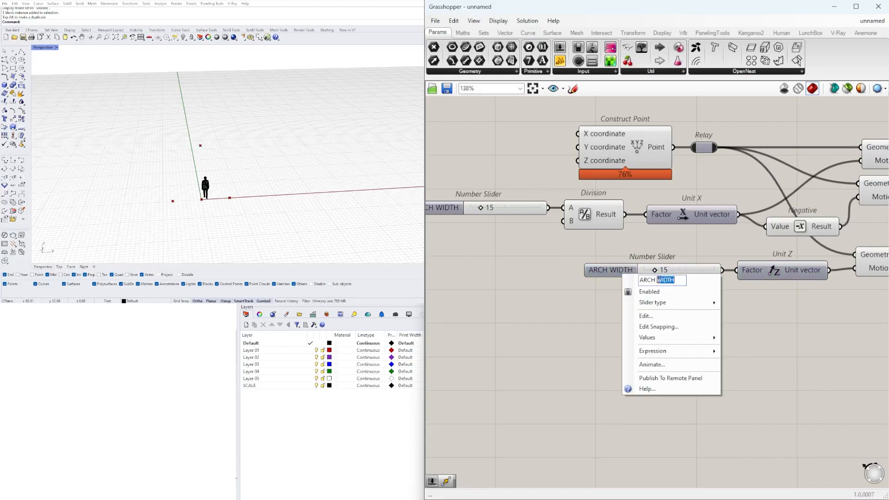
pyautogui.write('HEIGH')
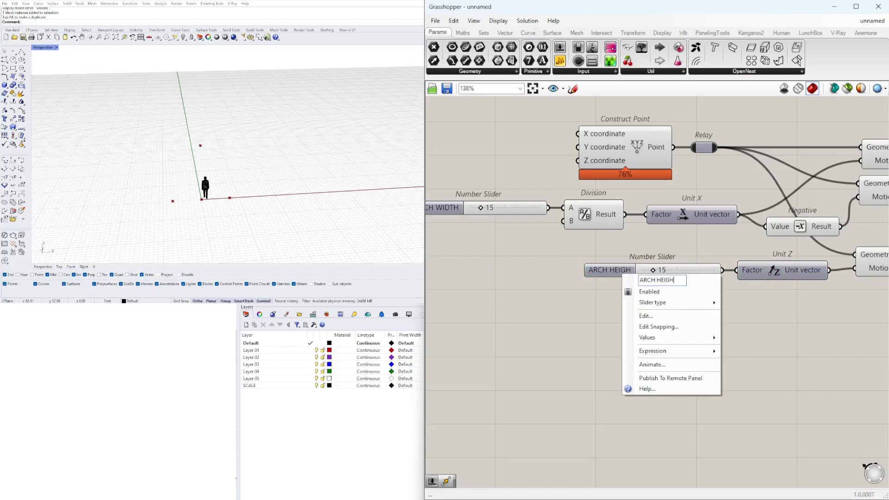
pyautogui.write('T')
pyautogui.press('Return')
# Step: Set the ARCH WIDTH slider to 22 and the ARCH HEIGHT slider to 17
pyautogui.scroll(-2, 586, 307)
pyautogui.scroll(5, 508, 227)
pyautogui.moveTo(495, 225)
pyautogui.mouseDown()
pyautogui.moveTo(526, 224)
pyautogui.moveTo(504, 225)
pyautogui.mouseUp()
pyautogui.moveTo(723, 315); pyautogui.dragTo(725, 316)
pyautogui.scroll(-4, 729, 319)
pyautogui.scroll(-3, 779, 303)
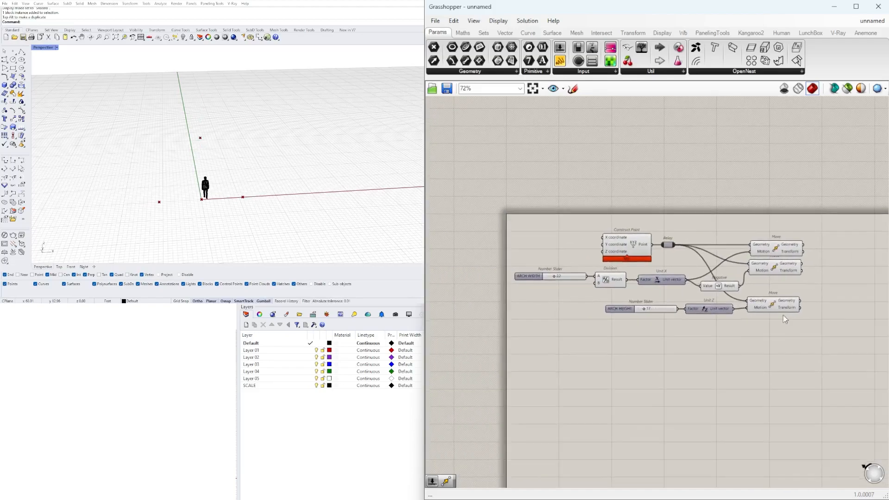
# Step: Add an Arc 3Pt component and place it beside the three Move components
pyautogui.doubleClick(779, 271)
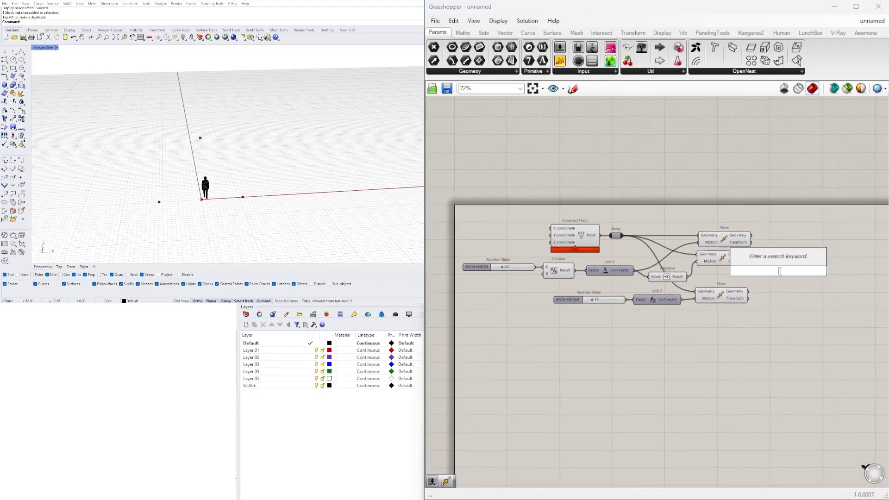
pyautogui.write('ARC')
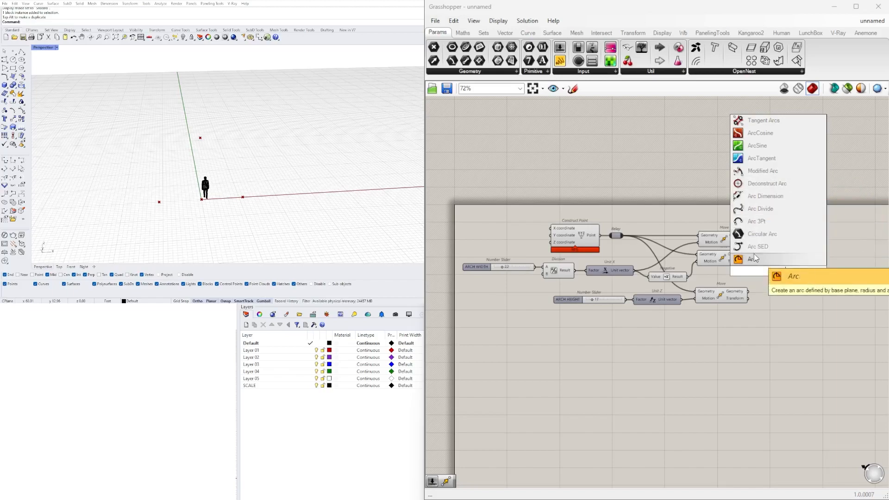
pyautogui.click(756, 222)
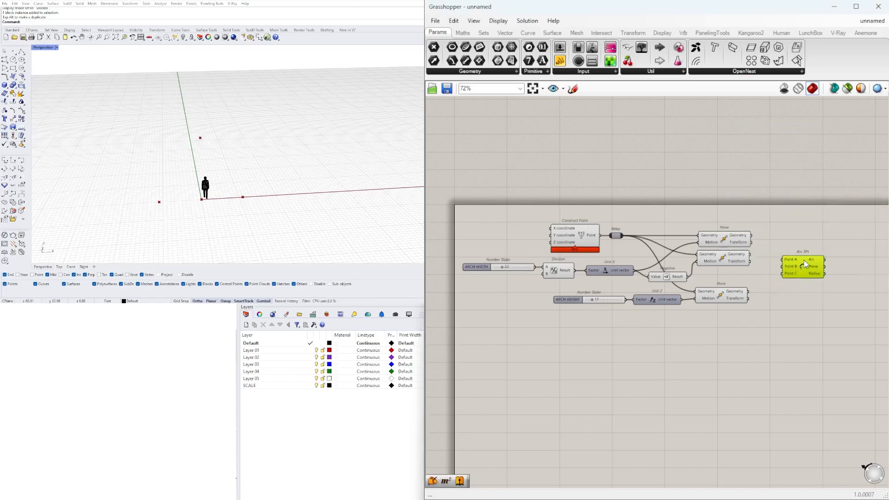
pyautogui.click(719, 242)
pyautogui.click(723, 261)
pyautogui.moveTo(790, 263); pyautogui.dragTo(802, 262)
pyautogui.click(727, 292)
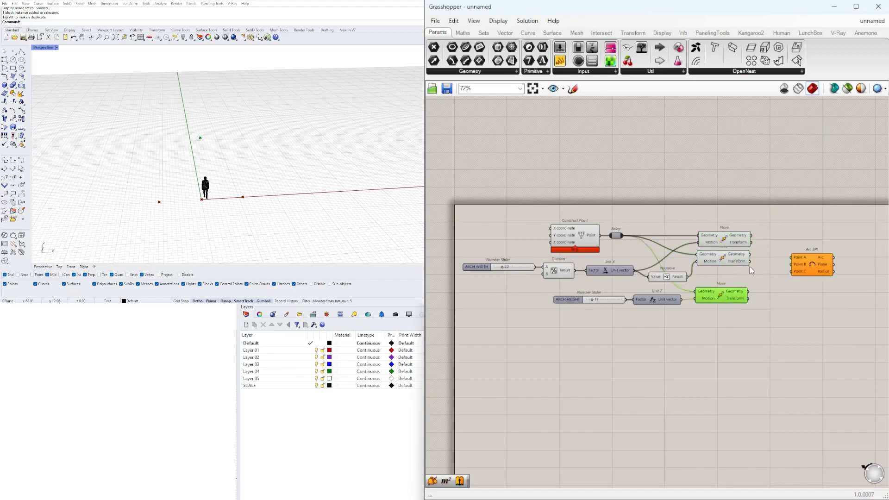
# Step: Wire the Arc 3Pt inputs: first Move's geometry to Point A, the height Move's to Point B, and the negative-X Move's to Point C
pyautogui.scroll(1, 745, 269)
pyautogui.moveTo(730, 232); pyautogui.dragTo(729, 232)
pyautogui.click(733, 220)
pyautogui.click(734, 233)
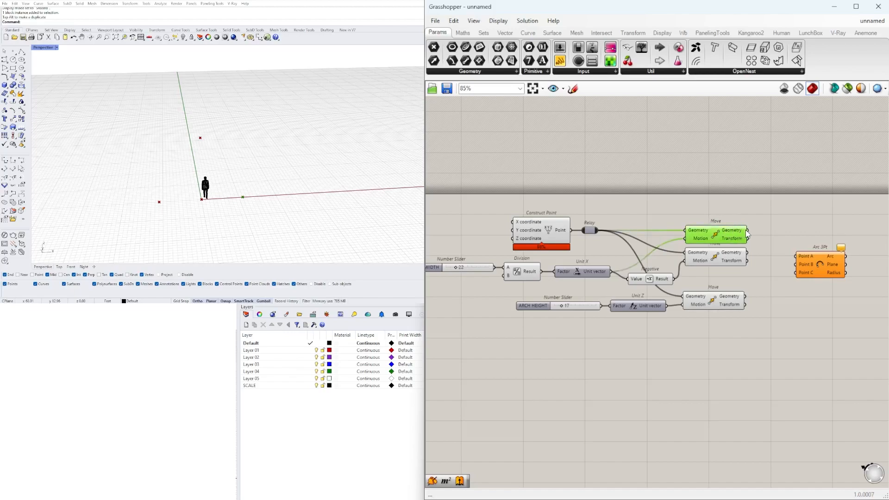
pyautogui.moveTo(747, 231); pyautogui.dragTo(794, 255)
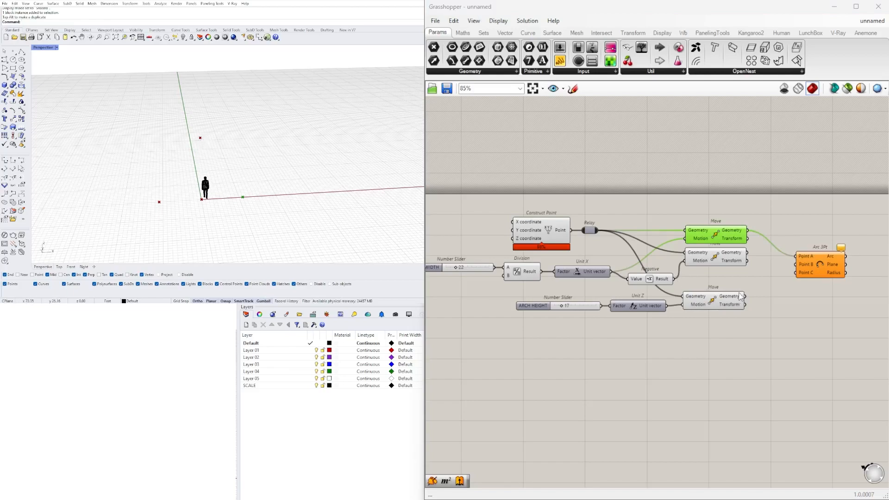
pyautogui.click(726, 303)
pyautogui.moveTo(745, 297); pyautogui.dragTo(795, 271)
pyautogui.click(726, 257)
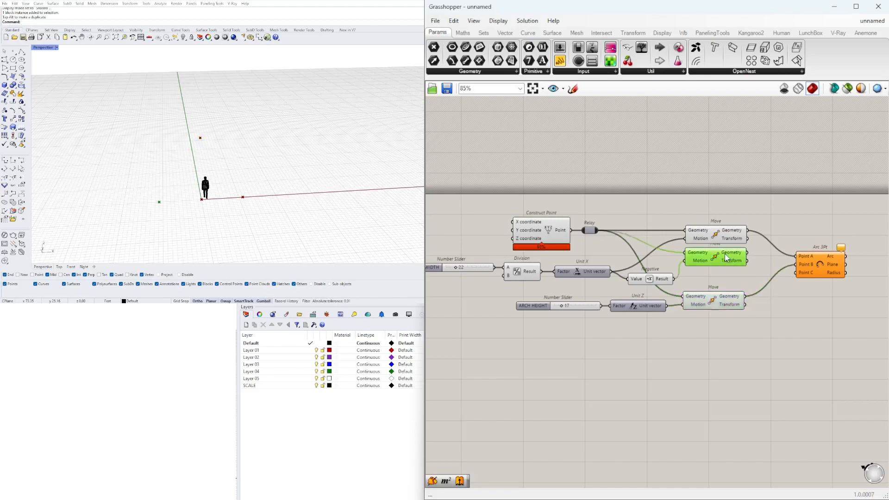
pyautogui.moveTo(751, 257); pyautogui.dragTo(794, 278)
pyautogui.click(789, 286)
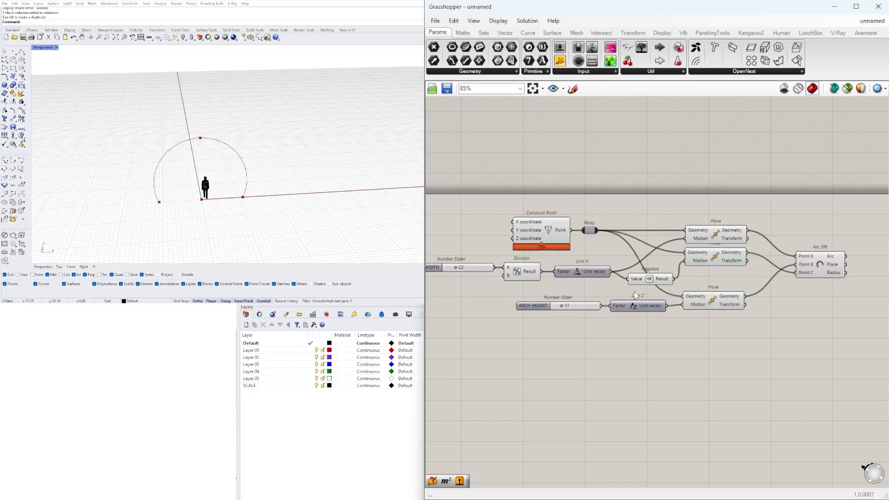
# Step: Set the ARCH HEIGHT slider to 23 and the ARCH WIDTH slider to 26
pyautogui.moveTo(560, 265); pyautogui.dragTo(601, 267, button='right')
pyautogui.click(202, 160)
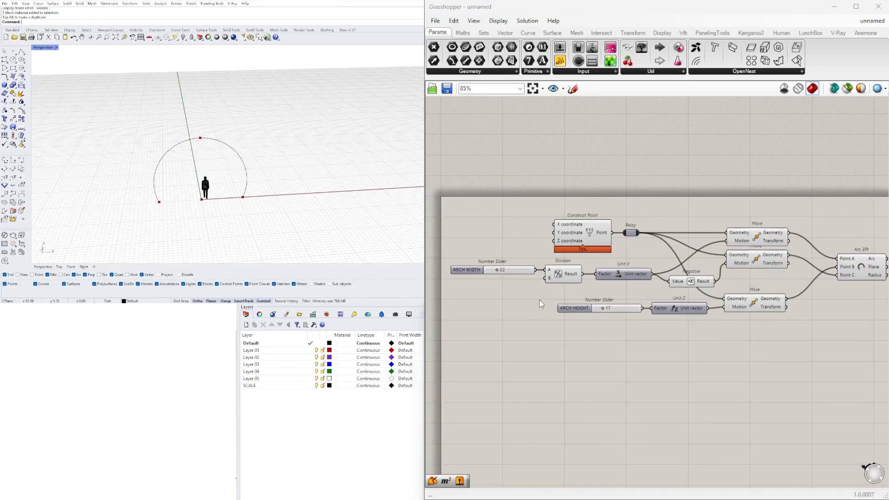
pyautogui.scroll(4, 535, 306)
pyautogui.moveTo(638, 337); pyautogui.dragTo(643, 337)
pyautogui.moveTo(444, 235); pyautogui.dragTo(564, 253, button='right')
pyautogui.moveTo(519, 269); pyautogui.dragTo(524, 272)
pyautogui.scroll(-6, 674, 338)
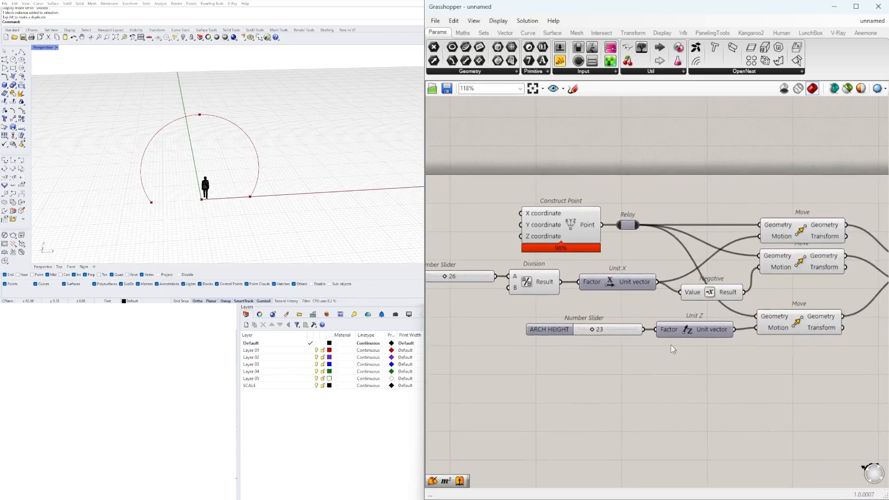
# Step: Add an Offset Curve component beside Arc 3Pt and wire the Arc output into its Curve input
pyautogui.moveTo(340, 174); pyautogui.dragTo(256, 167, button='right')
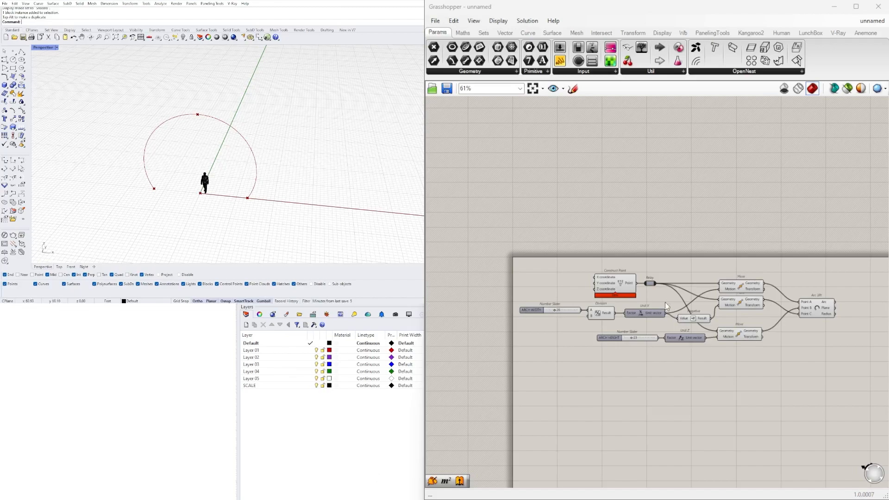
pyautogui.moveTo(759, 313); pyautogui.dragTo(657, 304, button='right')
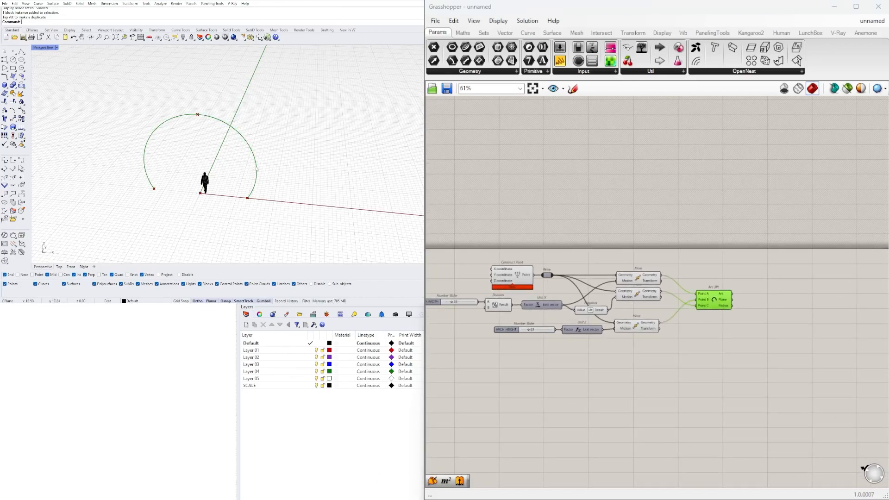
pyautogui.doubleClick(742, 350)
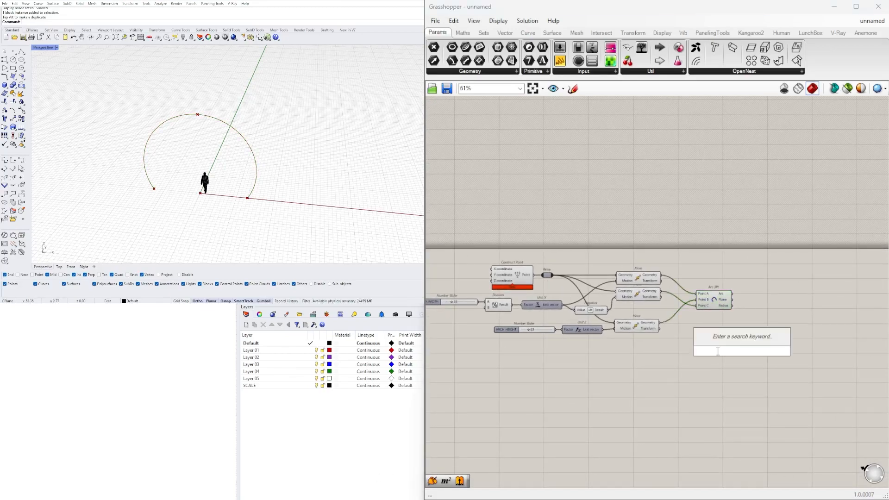
pyautogui.write('offset')
pyautogui.click(723, 324)
pyautogui.scroll(2, 740, 355)
pyautogui.moveTo(740, 355); pyautogui.dragTo(785, 307)
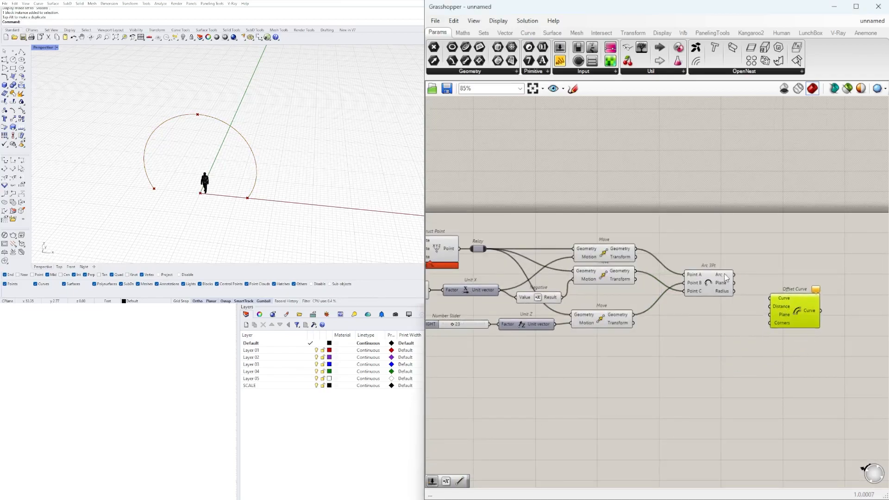
pyautogui.moveTo(746, 282); pyautogui.dragTo(778, 313)
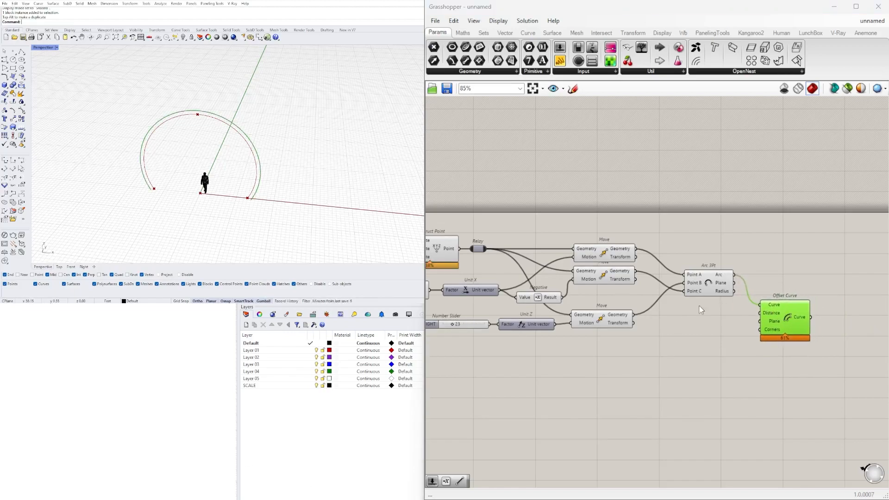
# Step: Create a number slider with the value 1.5 and wire it to the Offset Curve's Distance input
pyautogui.scroll(1, 693, 316)
pyautogui.click(703, 276)
pyautogui.scroll(1, 695, 287)
pyautogui.click(612, 306)
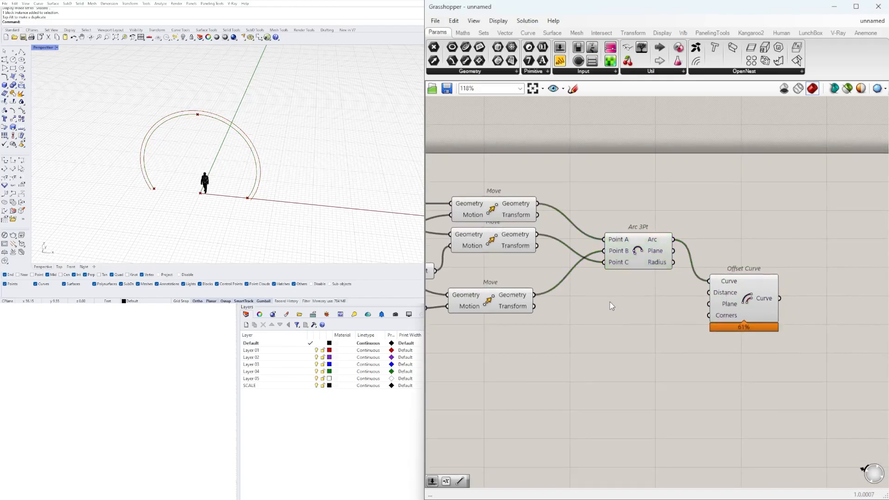
pyautogui.doubleClick(612, 306)
pyautogui.write('1.5')
pyautogui.press('Return')
pyautogui.scroll(3, 668, 327)
pyautogui.moveTo(667, 323); pyautogui.dragTo(739, 299)
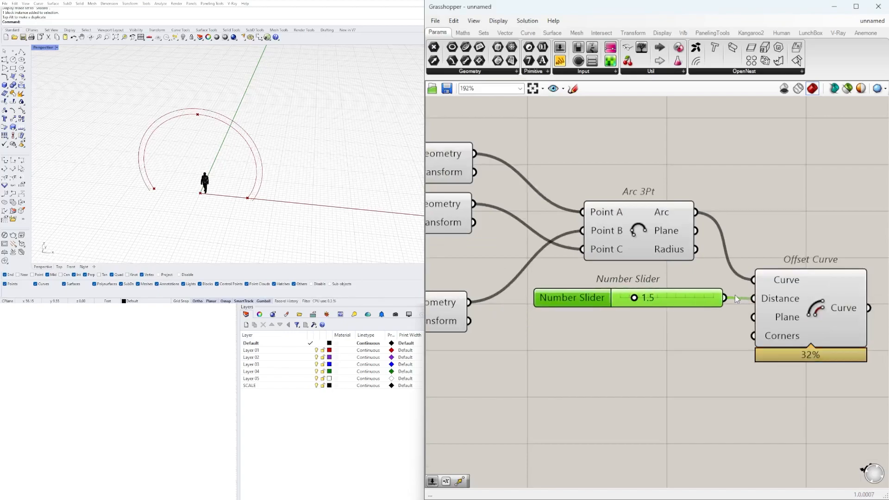
# Step: Set the offset distance slider to 2.3
pyautogui.scroll(1, 634, 298)
pyautogui.moveTo(635, 298)
pyautogui.mouseDown()
pyautogui.moveTo(663, 299)
pyautogui.moveTo(624, 302)
pyautogui.moveTo(658, 300)
pyautogui.moveTo(641, 299)
pyautogui.moveTo(650, 305)
pyautogui.moveTo(644, 307)
pyautogui.mouseUp()
pyautogui.click(390, 455)
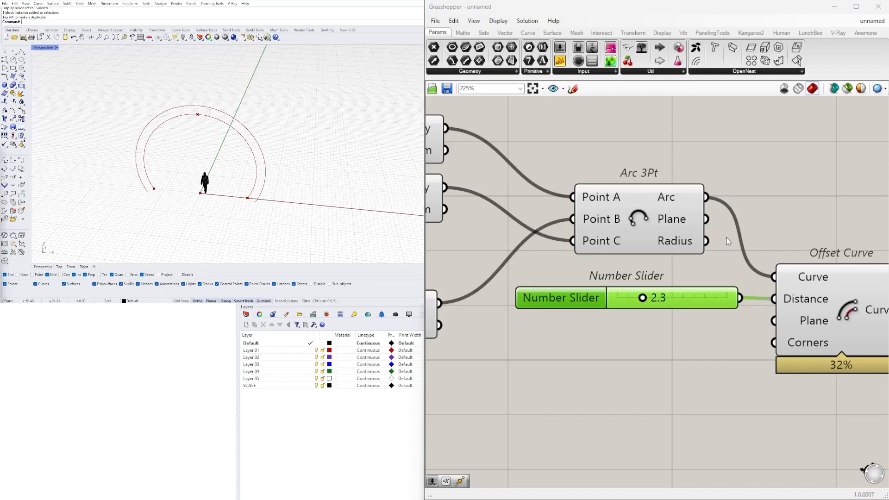
pyautogui.scroll(-3, 725, 241)
pyautogui.click(606, 299)
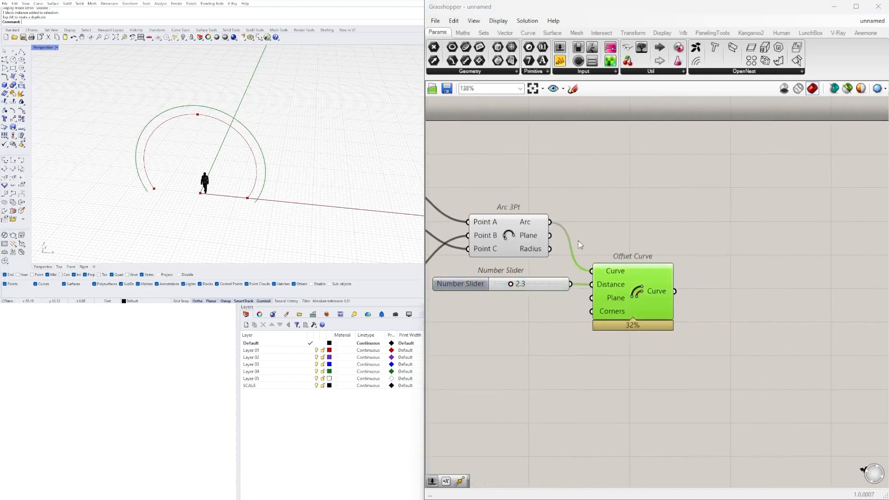
pyautogui.click(514, 253)
pyautogui.click(632, 299)
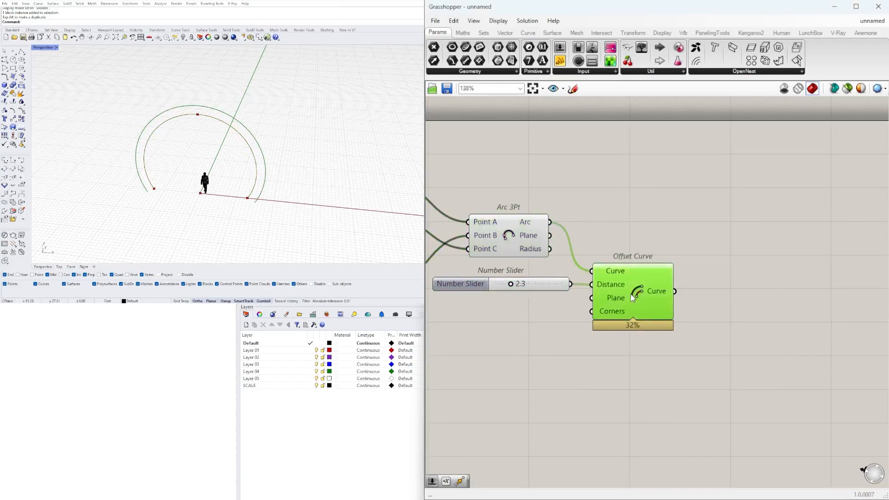
pyautogui.click(628, 194)
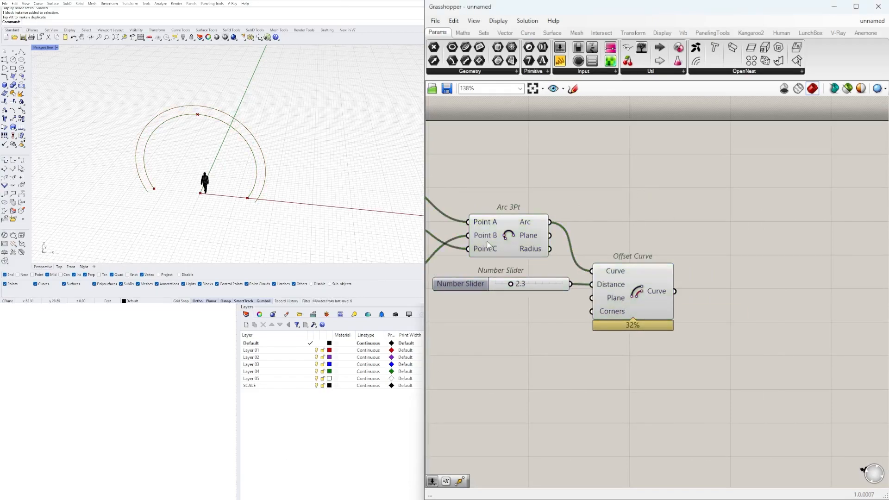
pyautogui.click(486, 238)
# Step: Add an End Points component beside Offset Curve and wire the offset Curve output into its Curve input
pyautogui.doubleClick(703, 200)
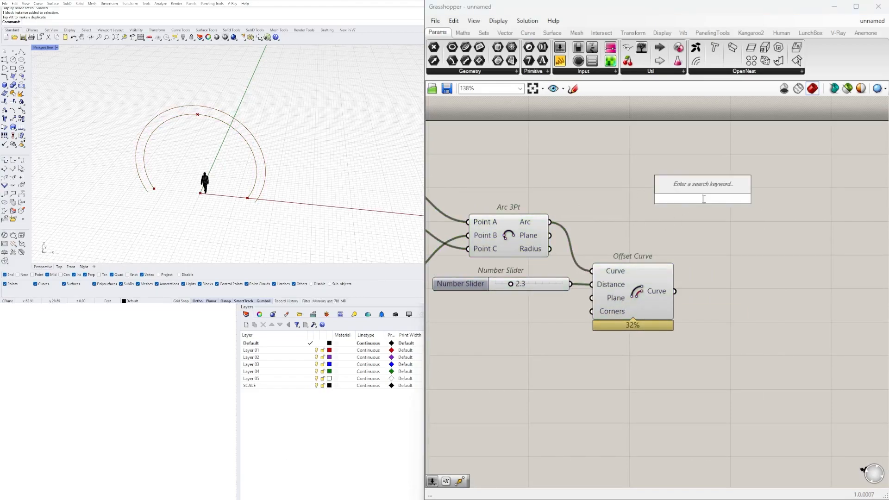
pyautogui.write('END')
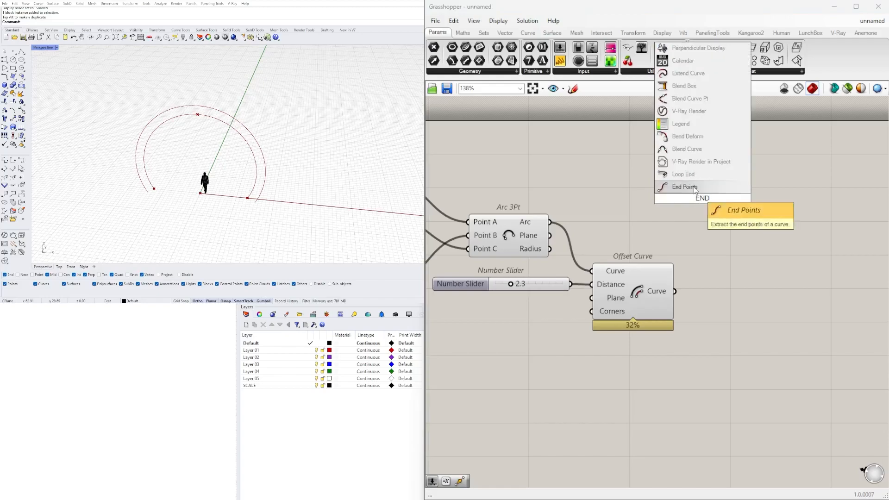
pyautogui.click(686, 187)
pyautogui.moveTo(684, 190); pyautogui.dragTo(729, 291)
pyautogui.click(521, 234)
pyautogui.click(637, 286)
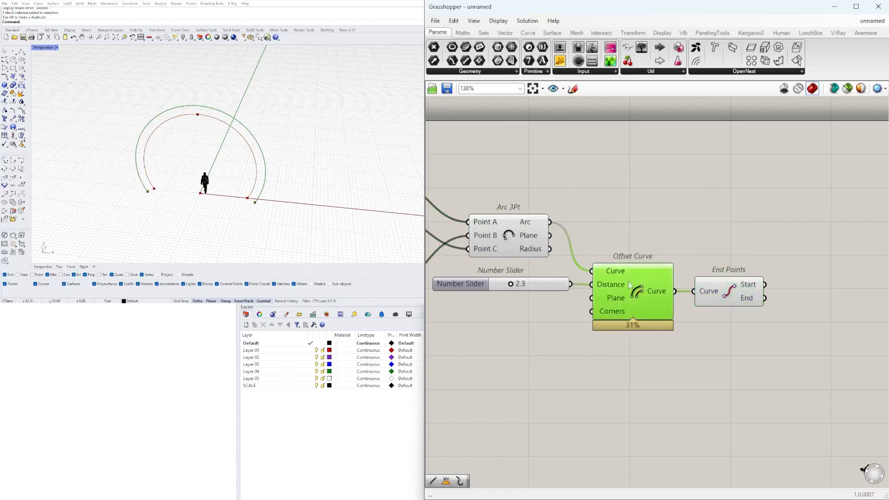
pyautogui.click(735, 285)
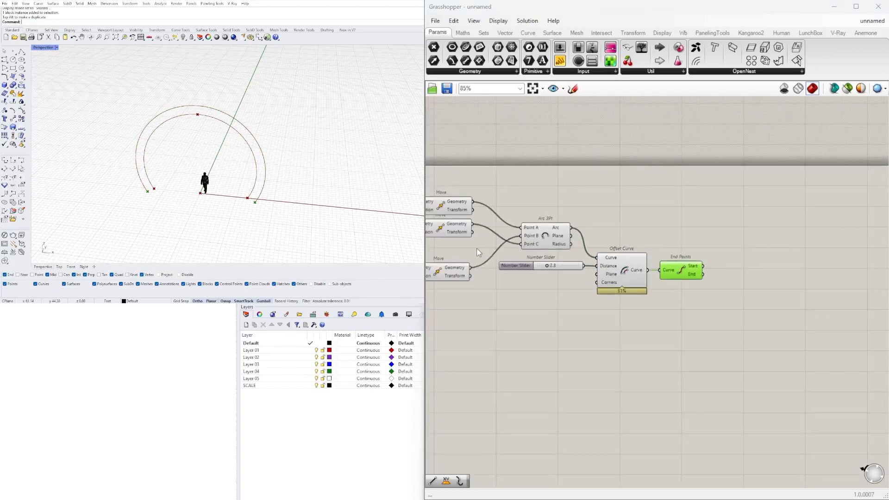
pyautogui.scroll(-2, 573, 218)
pyautogui.click(624, 229)
pyautogui.click(623, 250)
pyautogui.moveTo(730, 257); pyautogui.dragTo(607, 240, button='right')
pyautogui.click(735, 272)
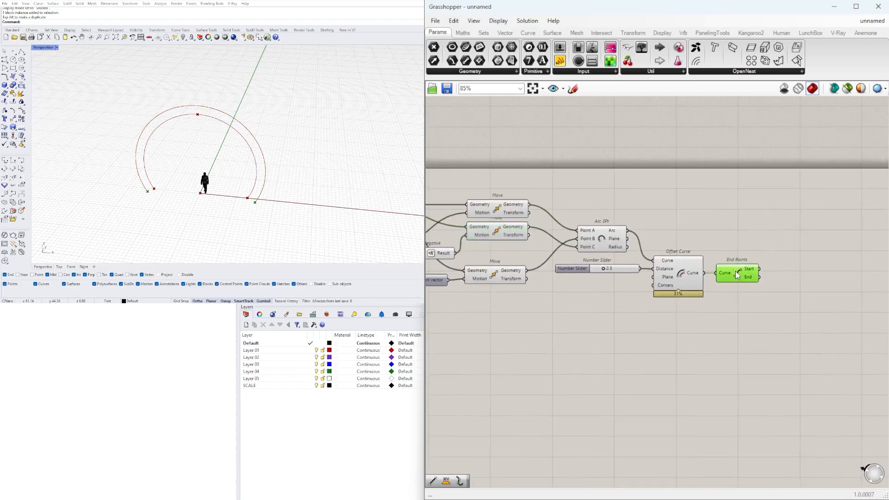
pyautogui.doubleClick(740, 236)
pyautogui.click(674, 274)
pyautogui.click(723, 234)
pyautogui.scroll(2, 736, 241)
pyautogui.doubleClick(737, 241)
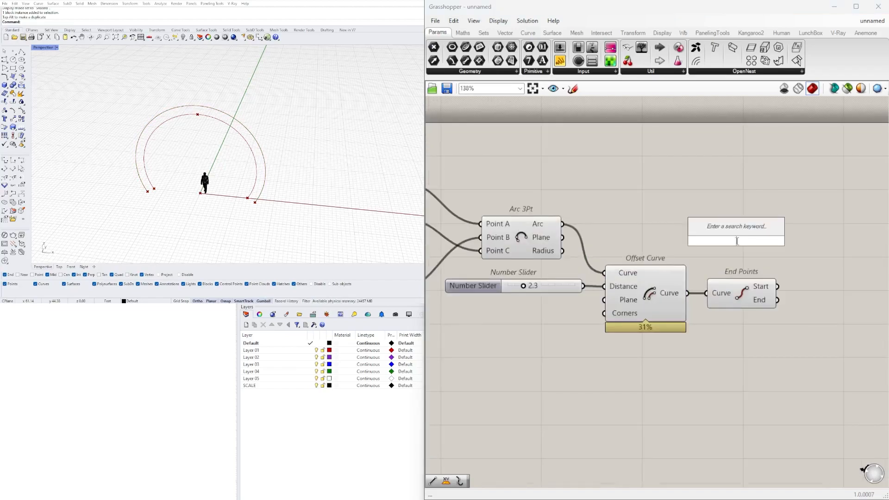
pyautogui.click(746, 259)
pyautogui.scroll(-2, 750, 272)
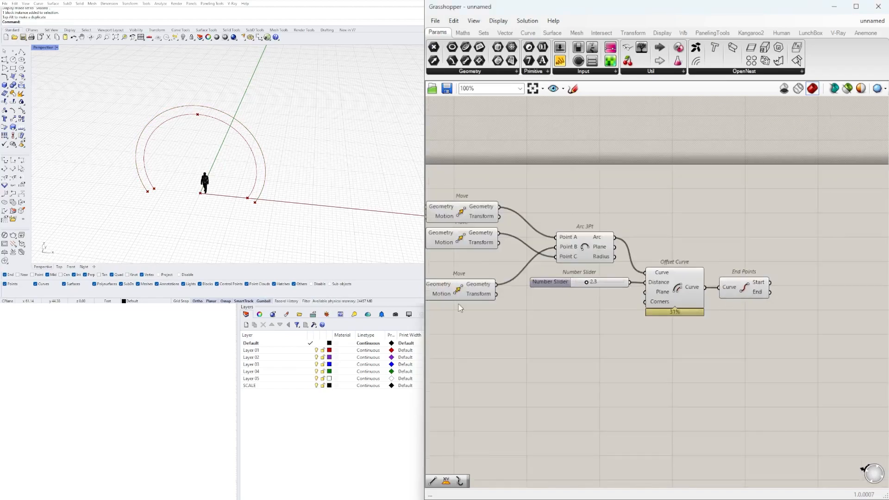
# Step: Examine the ends of the arc and its offset curve in the Rhino perspective view
pyautogui.moveTo(286, 203); pyautogui.dragTo(297, 189, button='right')
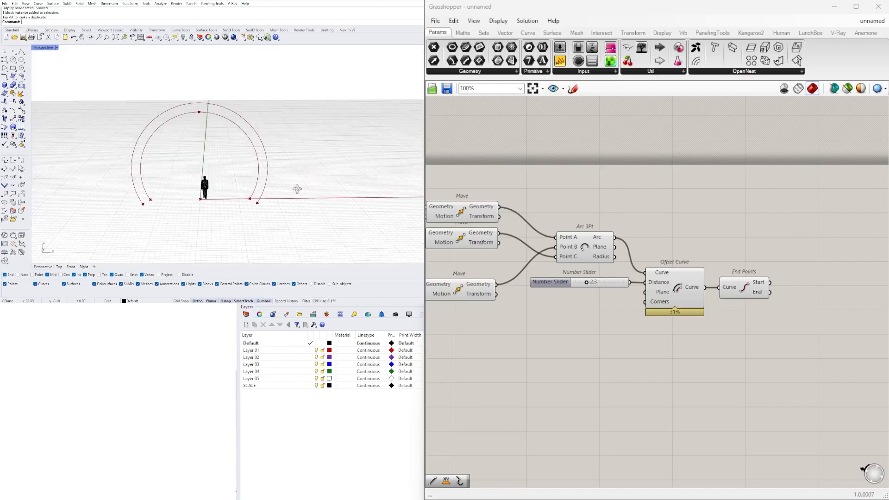
pyautogui.scroll(2, 215, 160)
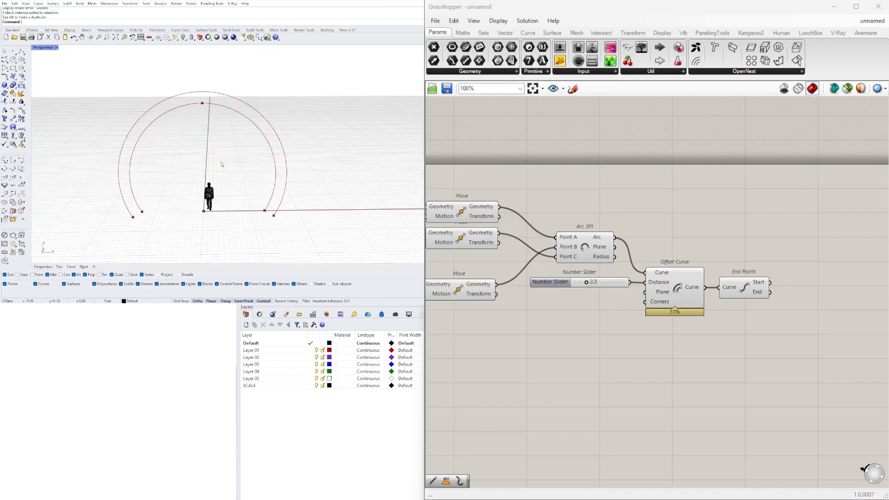
pyautogui.scroll(2, 263, 209)
pyautogui.scroll(-4, 303, 136)
pyautogui.moveTo(303, 137)
pyautogui.mouseDown(button='right')
pyautogui.moveTo(288, 149)
pyautogui.moveTo(300, 145)
pyautogui.mouseUp(button='right')
pyautogui.scroll(2, 236, 136)
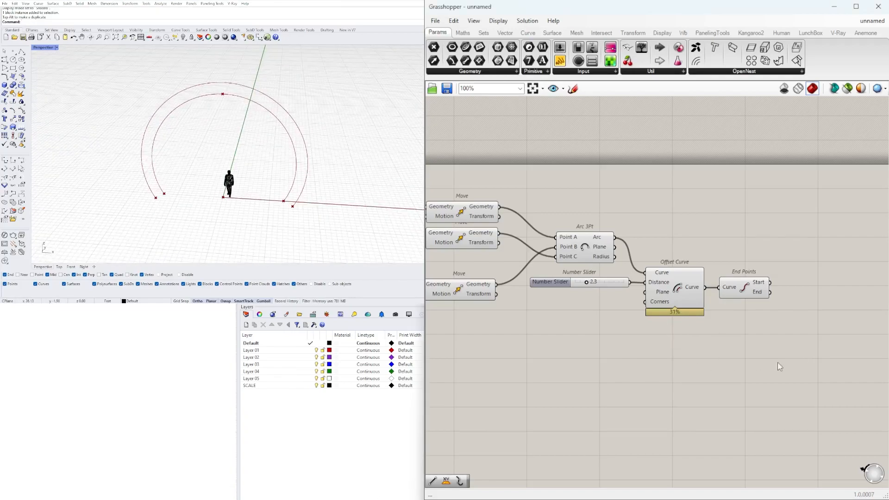
# Step: Delete the Offset Curve and End Points components and reposition the leftover number slider below the Move components
pyautogui.moveTo(769, 369); pyautogui.dragTo(558, 274)
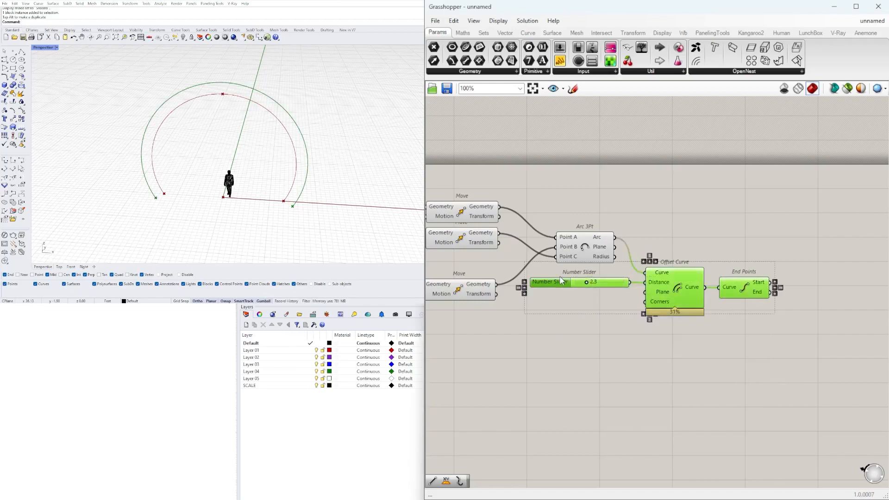
pyautogui.moveTo(576, 313); pyautogui.dragTo(665, 318, button='right')
pyautogui.moveTo(833, 357); pyautogui.dragTo(766, 277)
pyautogui.press('Delete')
pyautogui.moveTo(688, 323); pyautogui.dragTo(788, 324, button='right')
pyautogui.moveTo(747, 288); pyautogui.dragTo(619, 374)
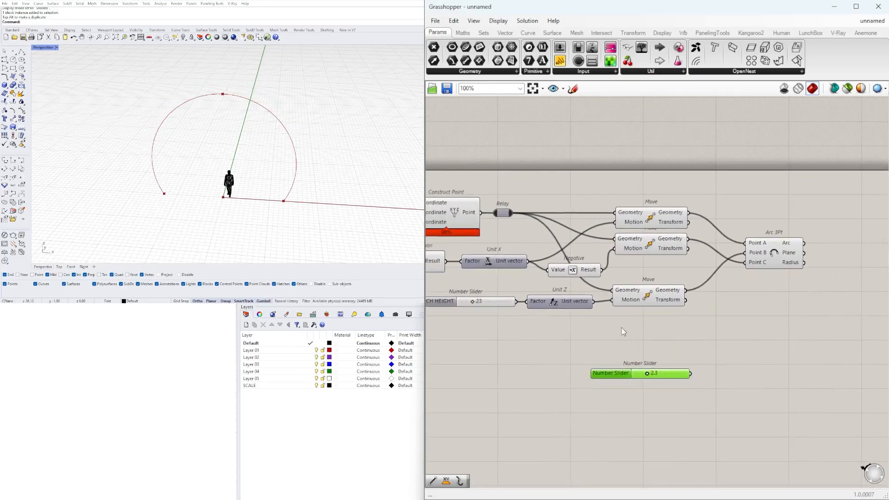
# Step: Add a new Move component below Arc 3Pt and wire the first Move's Geometry output into its Geometry input
pyautogui.click(653, 221)
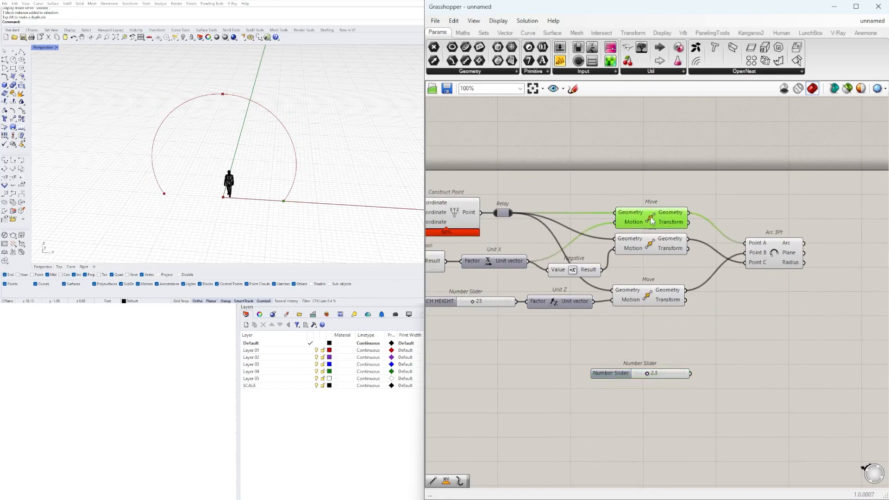
pyautogui.doubleClick(774, 348)
pyautogui.click(681, 337)
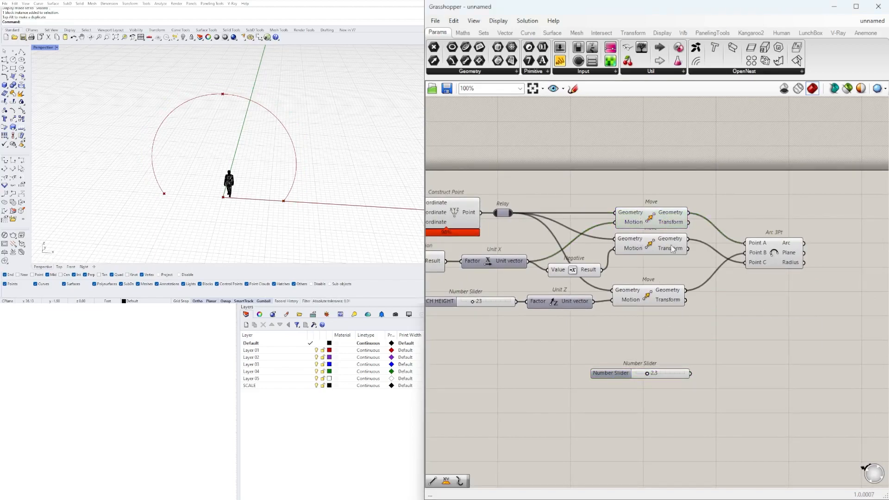
pyautogui.doubleClick(730, 335)
pyautogui.write('move')
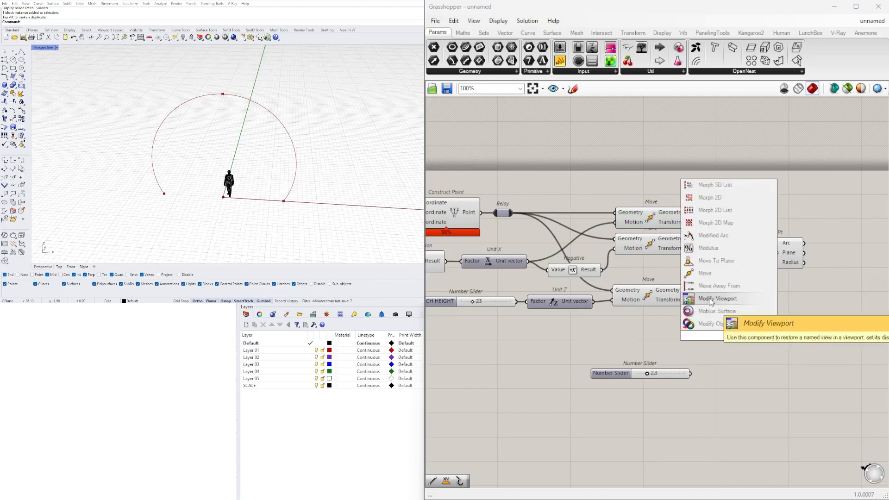
pyautogui.click(707, 277)
pyautogui.moveTo(722, 330); pyautogui.dragTo(754, 335)
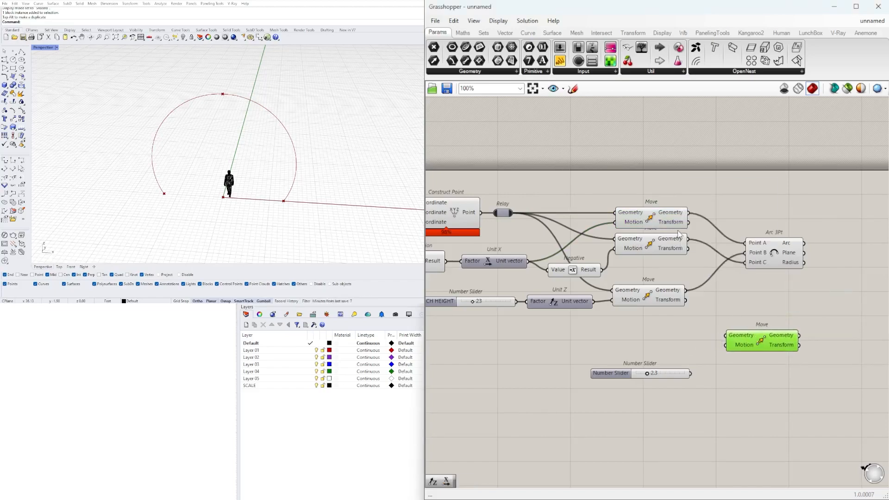
pyautogui.click(679, 218)
pyautogui.moveTo(688, 212); pyautogui.dragTo(780, 310)
# Step: Add a Unit X vector component and wire its Unit vector output into the new Move's Motion input
pyautogui.doubleClick(713, 345)
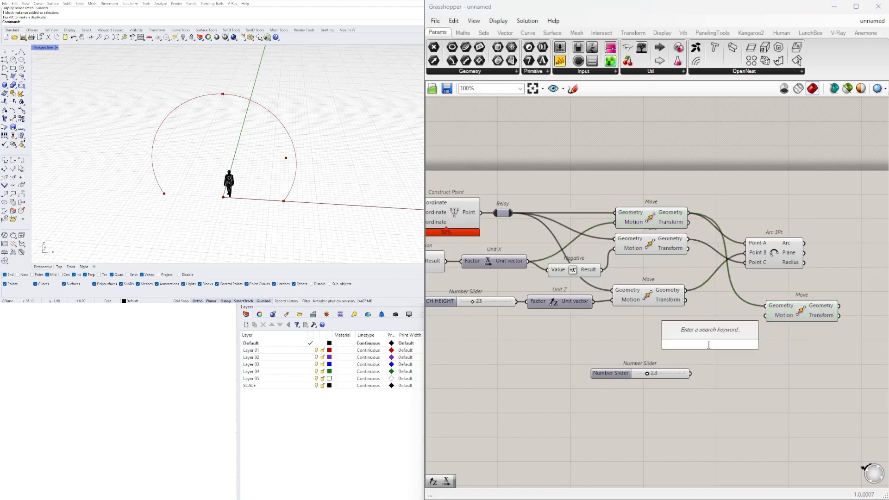
pyautogui.write('x')
pyautogui.click(697, 334)
pyautogui.moveTo(744, 344); pyautogui.dragTo(769, 327)
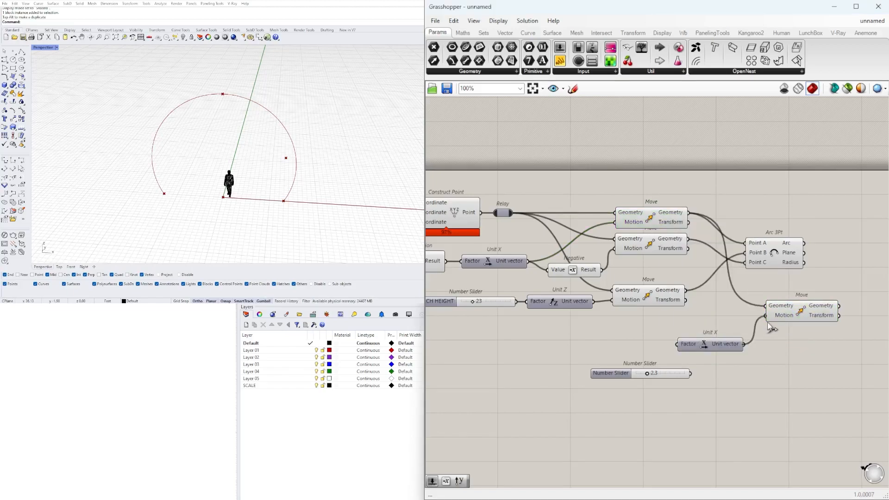
# Step: Wire the unconnected number slider into the new Unit X's Factor input and set the slider to 2.8
pyautogui.scroll(1, 665, 376)
pyautogui.moveTo(604, 371); pyautogui.dragTo(592, 344)
pyautogui.scroll(3, 609, 345)
pyautogui.moveTo(674, 340); pyautogui.dragTo(723, 335)
pyautogui.scroll(2, 600, 342)
pyautogui.moveTo(600, 336)
pyautogui.mouseDown()
pyautogui.moveTo(651, 336)
pyautogui.moveTo(615, 337)
pyautogui.mouseUp()
pyautogui.scroll(-5, 616, 336)
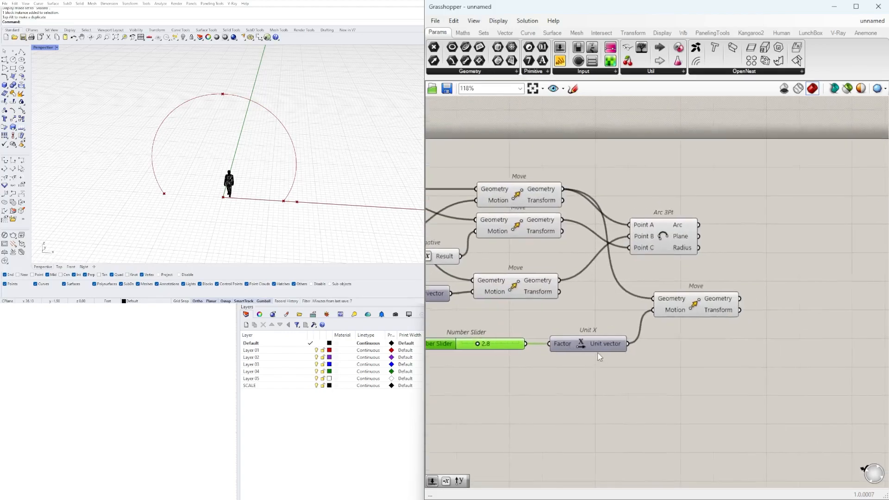
# Step: Duplicate the new Move component above itself and wire the second arch-width Move's Geometry output into the copy's Geometry input
pyautogui.click(664, 328)
pyautogui.scroll(2, 664, 337)
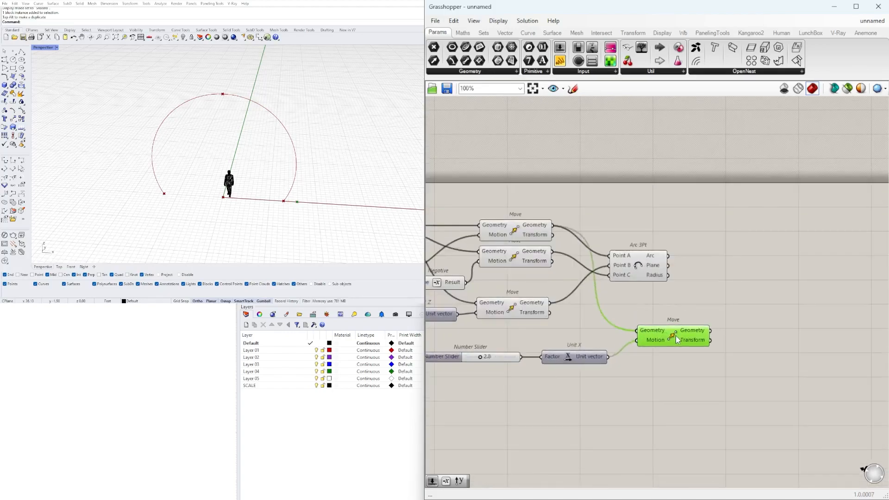
pyautogui.keyDown('alt'); pyautogui.moveTo(665, 342); pyautogui.dragTo(662, 314); pyautogui.keyUp('alt')
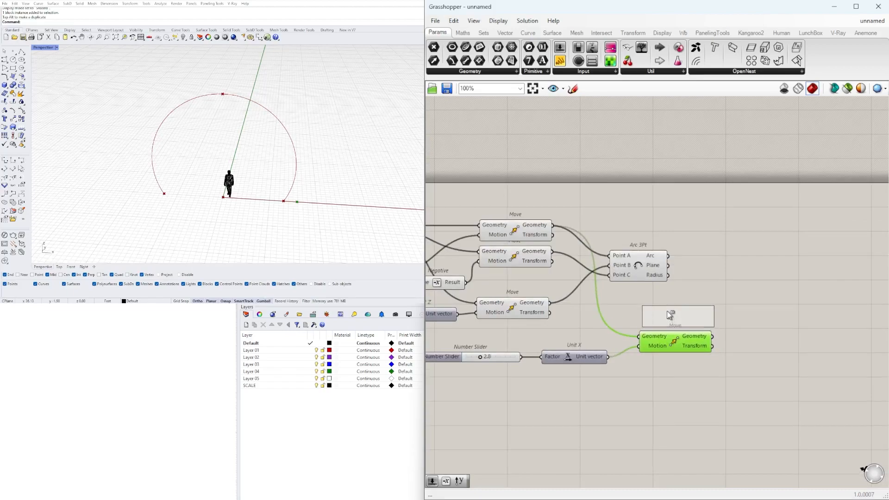
pyautogui.moveTo(561, 258); pyautogui.dragTo(637, 307)
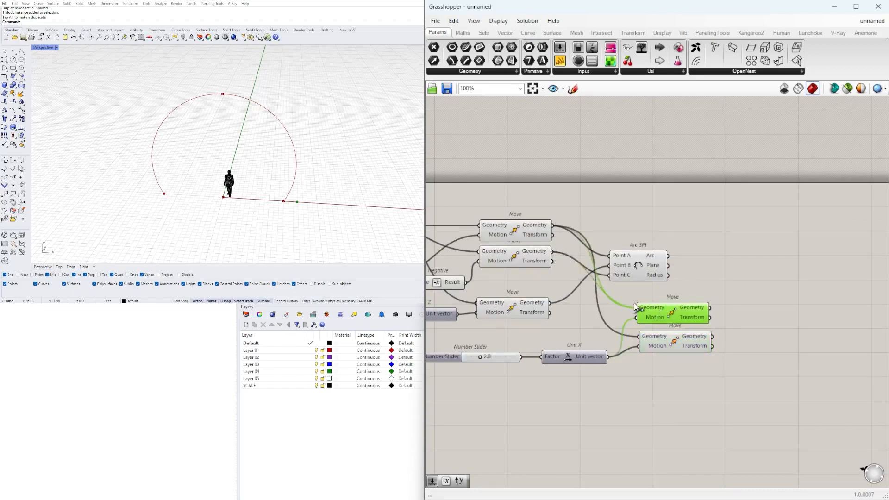
# Step: Shift both new Moves aside, add a Negative component fed by Unit X and wire its Result into the upper Move's Motion input
pyautogui.click(755, 385)
pyautogui.moveTo(752, 381); pyautogui.dragTo(787, 316)
pyautogui.doubleClick(676, 377)
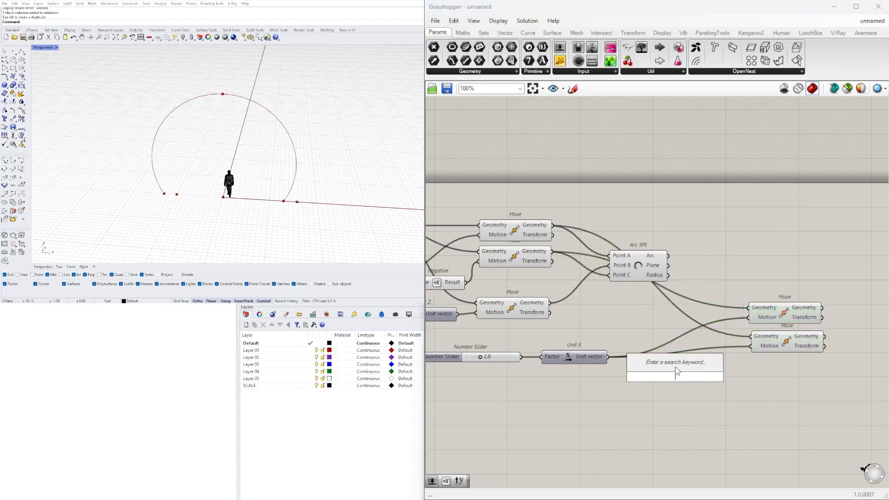
pyautogui.write('neg')
pyautogui.click(655, 362)
pyautogui.moveTo(609, 358); pyautogui.dragTo(735, 318)
pyautogui.scroll(3, 727, 318)
pyautogui.click(725, 352)
pyautogui.click(794, 347)
pyautogui.click(753, 382)
# Step: Reposition the 2.8 slider together with its Unit X component just below the Negative component
pyautogui.moveTo(593, 402); pyautogui.dragTo(679, 398, button='right')
pyautogui.moveTo(662, 407); pyautogui.dragTo(503, 346)
pyautogui.moveTo(635, 364); pyautogui.dragTo(659, 347)
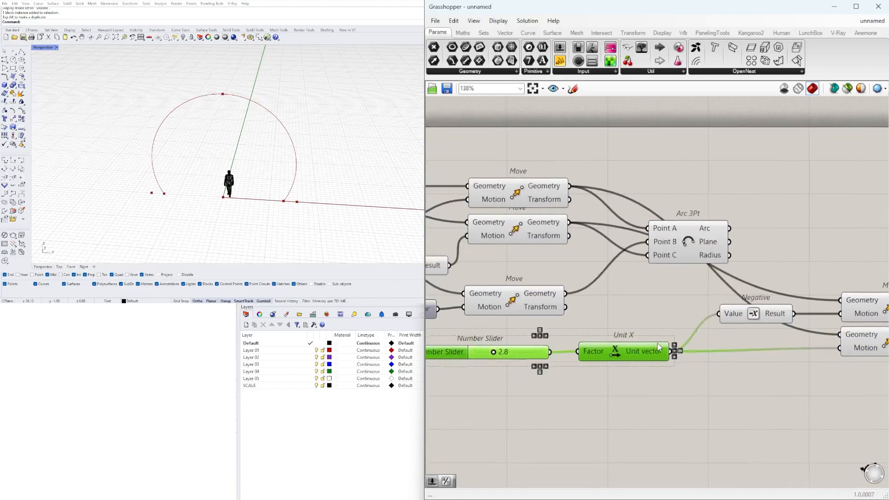
pyautogui.scroll(-4, 696, 372)
pyautogui.click(667, 320)
pyautogui.keyDown('shift'); pyautogui.click(677, 348); pyautogui.keyUp('shift')
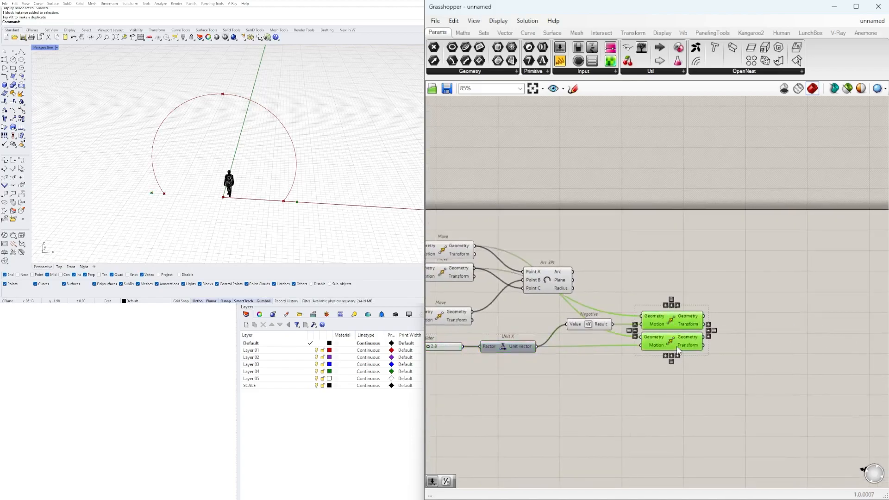
pyautogui.moveTo(588, 257); pyautogui.dragTo(757, 265, button='right')
pyautogui.scroll(-1, 662, 281)
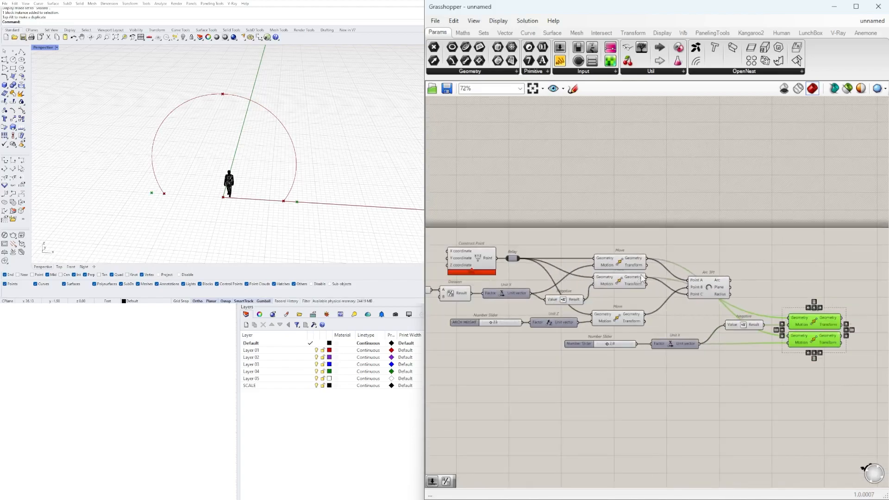
pyautogui.click(621, 316)
pyautogui.scroll(1, 640, 311)
pyautogui.click(676, 332)
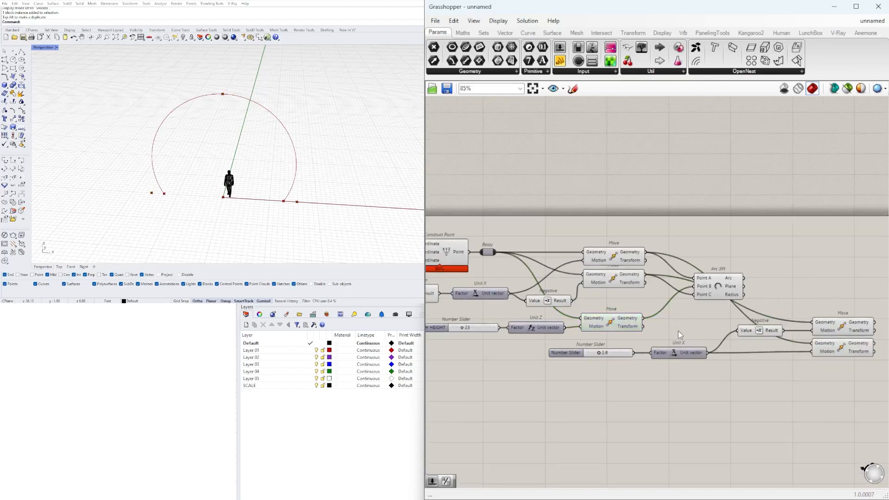
# Step: Move the 2.8 slider and its Unit X component lower to clear space beneath the arch-height Move
pyautogui.moveTo(708, 372); pyautogui.dragTo(728, 339, button='right')
pyautogui.moveTo(728, 339)
pyautogui.mouseDown()
pyautogui.moveTo(599, 312)
pyautogui.moveTo(622, 347)
pyautogui.mouseUp()
pyautogui.moveTo(701, 356); pyautogui.dragTo(619, 315)
pyautogui.moveTo(684, 319); pyautogui.dragTo(684, 351)
# Step: Duplicate the arch-height Move and wire the original's Geometry output into the copy's Geometry input
pyautogui.click(657, 311)
pyautogui.moveTo(637, 298); pyautogui.dragTo(712, 299, button='right')
pyautogui.click(691, 288)
pyautogui.scroll(2, 697, 297)
pyautogui.keyDown('alt'); pyautogui.moveTo(704, 316); pyautogui.dragTo(704, 318); pyautogui.keyUp('alt')
pyautogui.scroll(-1, 733, 327)
pyautogui.moveTo(733, 327); pyautogui.dragTo(638, 316, button='right')
pyautogui.moveTo(639, 319); pyautogui.dragTo(706, 319)
pyautogui.click(641, 278)
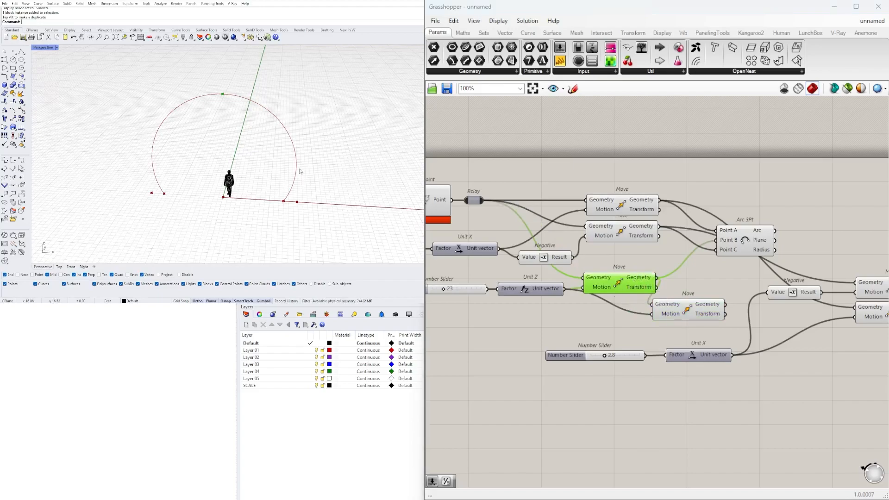
pyautogui.scroll(-5, 287, 149)
pyautogui.scroll(3, 592, 284)
# Step: Spread out the duplicated Move, the 2.8 slider, and the ARCH HEIGHT slider with its Unit Z to free canvas space
pyautogui.moveTo(726, 326); pyautogui.dragTo(750, 315)
pyautogui.moveTo(633, 375); pyautogui.dragTo(731, 352, button='right')
pyautogui.moveTo(653, 382); pyautogui.dragTo(520, 382)
pyautogui.click(632, 320)
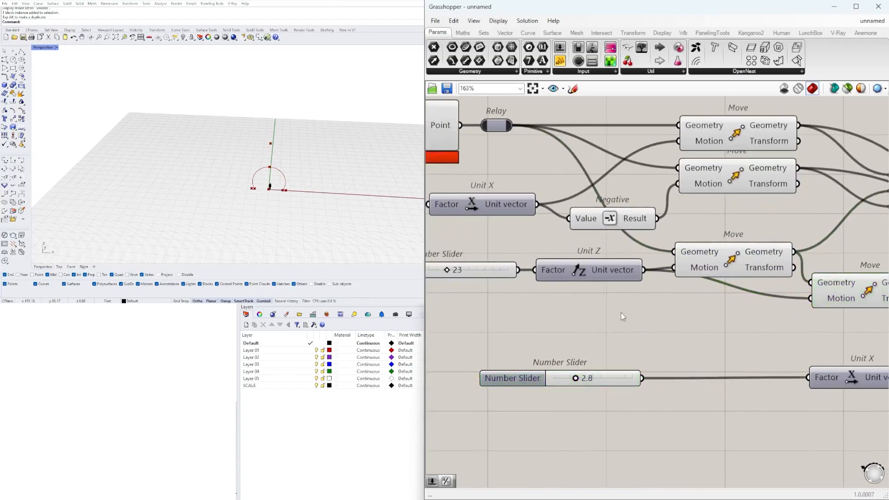
pyautogui.moveTo(638, 320); pyautogui.dragTo(478, 272)
pyautogui.moveTo(582, 280); pyautogui.dragTo(574, 308)
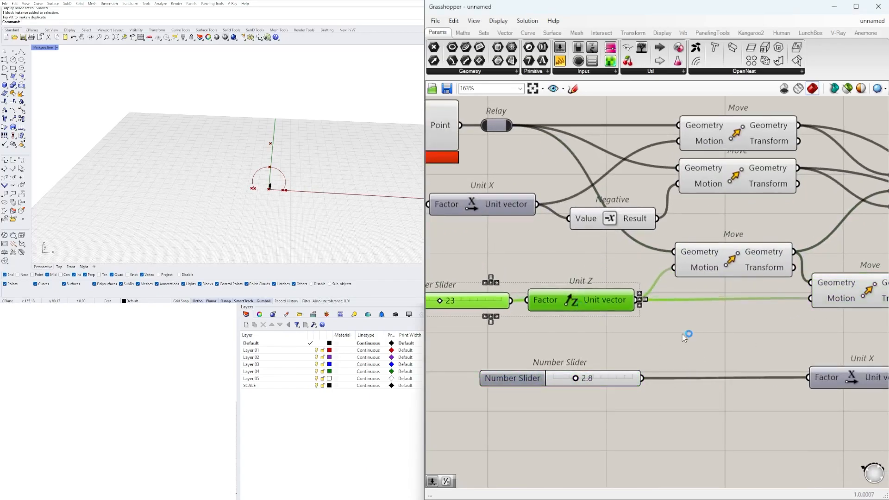
# Step: Add a Unit Z component, feed its Factor from the 2.8 slider and wire its Unit vector into the duplicated height Move's Motion
pyautogui.doubleClick(683, 333)
pyautogui.write('z')
pyautogui.click(687, 324)
pyautogui.moveTo(692, 328); pyautogui.dragTo(736, 330)
pyautogui.moveTo(646, 380); pyautogui.dragTo(674, 343)
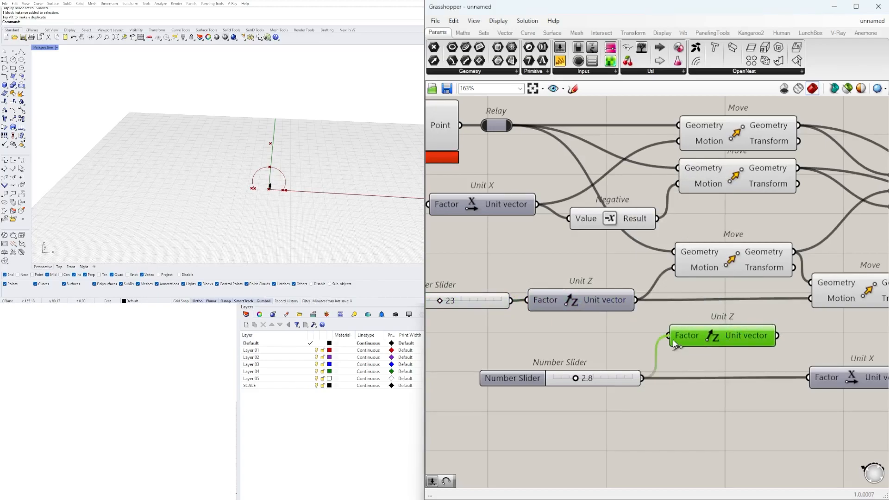
pyautogui.moveTo(775, 338); pyautogui.dragTo(811, 298)
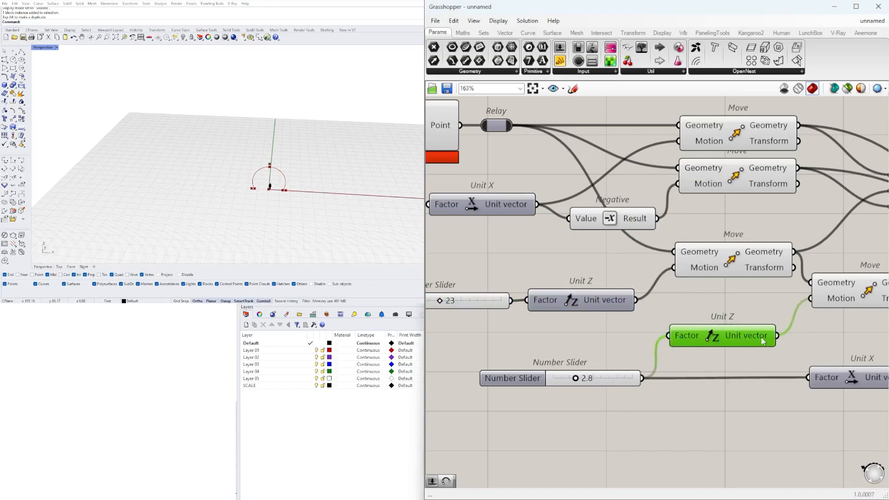
# Step: Set the number slider feeding the new Unit Z and the Unit X to 2.1
pyautogui.scroll(6, 578, 384)
pyautogui.scroll(-3, 526, 329)
pyautogui.click(526, 329)
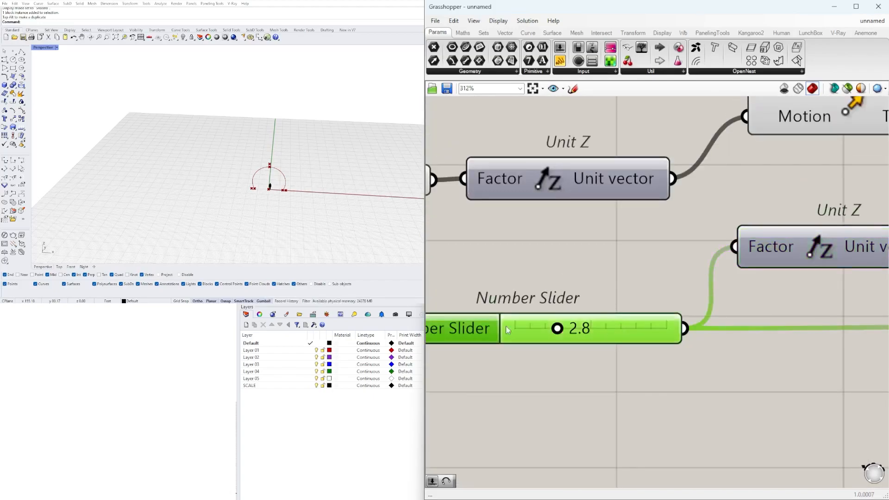
pyautogui.scroll(6, 264, 186)
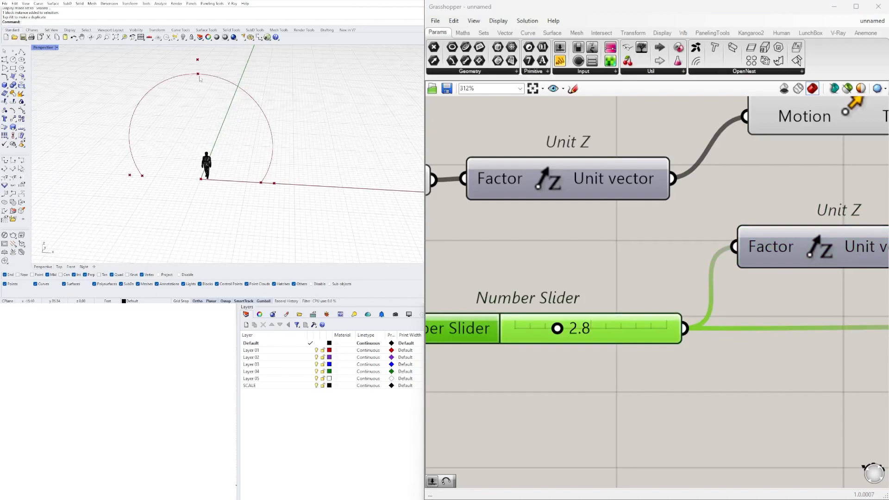
pyautogui.moveTo(488, 296); pyautogui.dragTo(507, 325, button='right')
pyautogui.moveTo(578, 357)
pyautogui.mouseDown()
pyautogui.moveTo(617, 358)
pyautogui.moveTo(564, 356)
pyautogui.mouseUp()
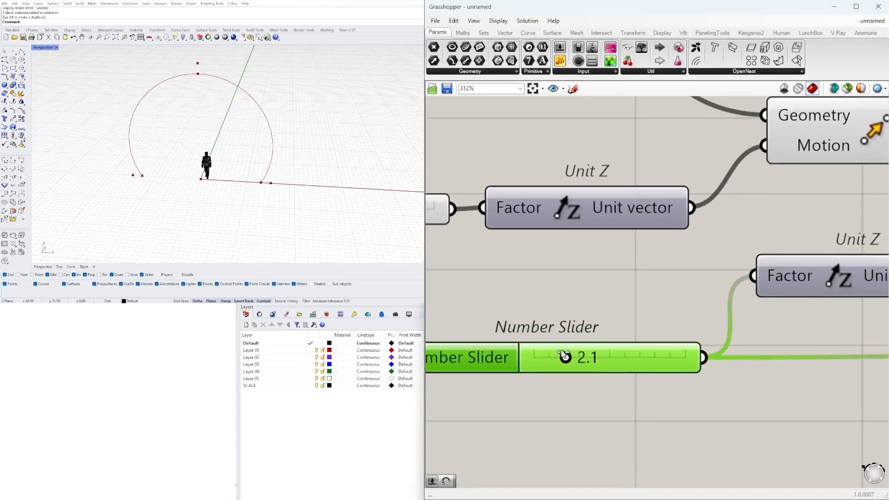
# Step: Duplicate the 2.1 slider, wire the copy into the second Unit Z's Factor, and set the copy to 3.5
pyautogui.scroll(-4, 653, 298)
pyautogui.hotkey('ctrl', 'c')
pyautogui.hotkey('ctrl', 'v')
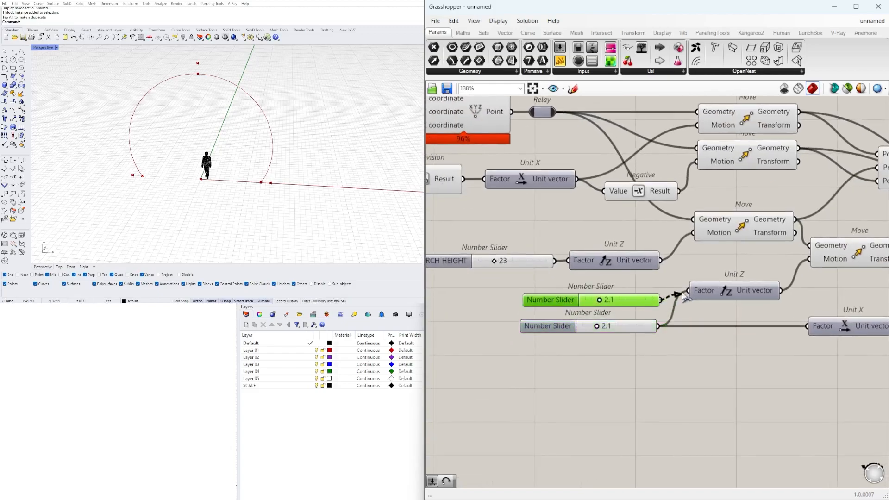
pyautogui.scroll(5, 609, 296)
pyautogui.moveTo(570, 307); pyautogui.dragTo(600, 308)
pyautogui.scroll(-3, 283, 184)
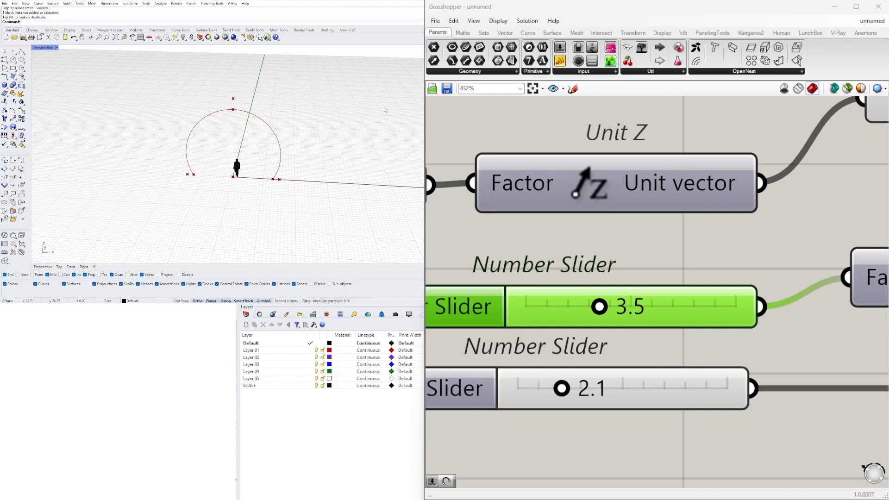
# Step: Line up the second Unit Z component with the 3.5 slider that feeds it
pyautogui.scroll(-5, 648, 259)
pyautogui.scroll(3, 736, 274)
pyautogui.moveTo(736, 274); pyautogui.dragTo(674, 301, button='right')
pyautogui.moveTo(734, 293); pyautogui.dragTo(735, 315)
pyautogui.click(746, 259)
pyautogui.scroll(-4, 746, 259)
pyautogui.moveTo(746, 260); pyautogui.dragTo(603, 273, button='right')
pyautogui.moveTo(257, 161); pyautogui.dragTo(227, 157, button='right')
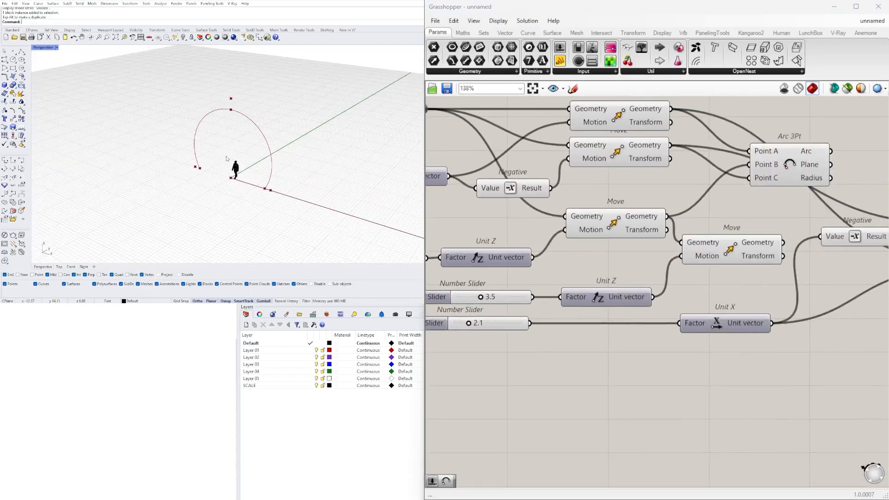
# Step: Duplicate the Arc 3Pt component and place the copy beyond the outer foot-point Moves
pyautogui.scroll(-2, 683, 340)
pyautogui.moveTo(683, 340); pyautogui.dragTo(453, 365, button='right')
pyautogui.scroll(-1, 654, 298)
pyautogui.scroll(1, 654, 298)
pyautogui.moveTo(697, 344)
pyautogui.mouseDown()
pyautogui.moveTo(685, 307)
pyautogui.moveTo(698, 355)
pyautogui.mouseUp()
pyautogui.moveTo(569, 247); pyautogui.dragTo(596, 253, button='right')
pyautogui.click(630, 244)
pyautogui.click(766, 241)
pyautogui.keyDown('alt'); pyautogui.moveTo(572, 239); pyautogui.dragTo(801, 241); pyautogui.keyUp('alt')
# Step: Tidy the outer foot-point Moves and shift the original Arc 3Pt up, clear of the crossing wires
pyautogui.click(615, 257)
pyautogui.moveTo(615, 258); pyautogui.dragTo(560, 252, button='right')
pyautogui.click(651, 287)
pyautogui.scroll(2, 657, 286)
pyautogui.moveTo(692, 275); pyautogui.dragTo(697, 237)
pyautogui.scroll(-2, 667, 266)
pyautogui.moveTo(622, 257); pyautogui.dragTo(759, 260, button='right')
pyautogui.click(529, 194)
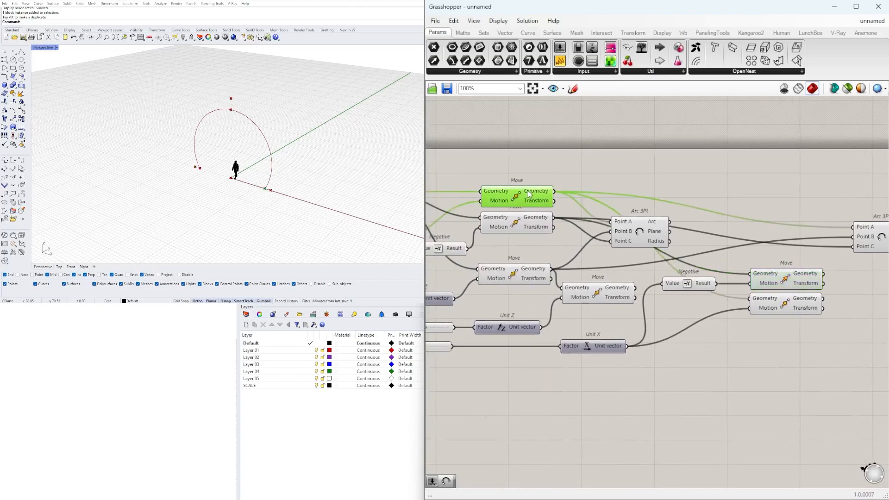
pyautogui.moveTo(639, 231); pyautogui.dragTo(738, 180)
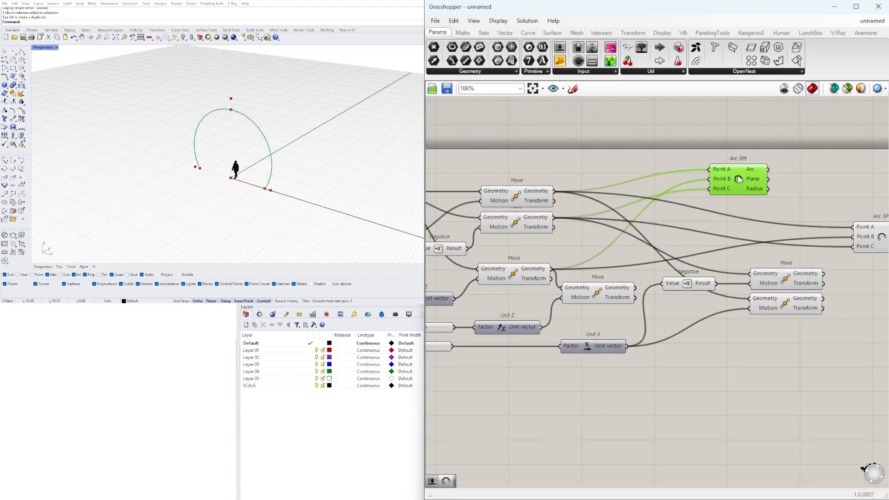
# Step: Wire the Geometry of the lower outer foot-point Move into Point A of the duplicated Arc 3Pt
pyautogui.click(517, 196)
pyautogui.moveTo(805, 217); pyautogui.dragTo(709, 216, button='right')
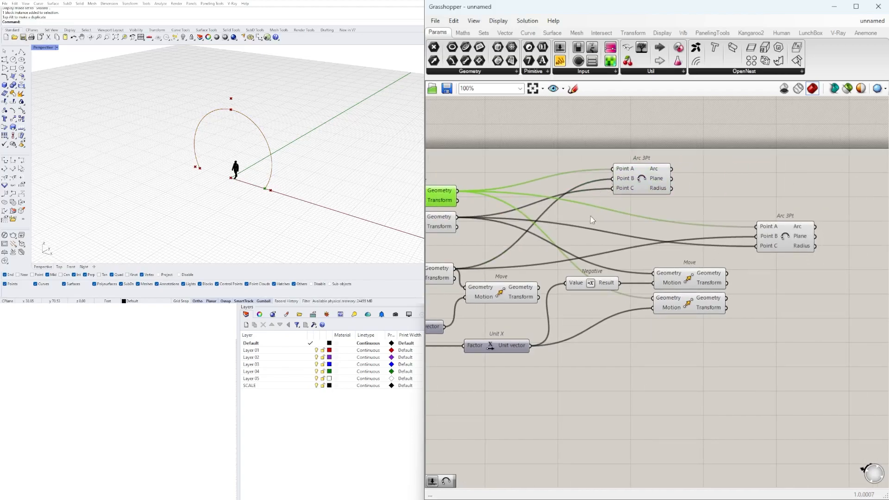
pyautogui.moveTo(595, 215); pyautogui.dragTo(636, 216, button='right')
pyautogui.click(725, 306)
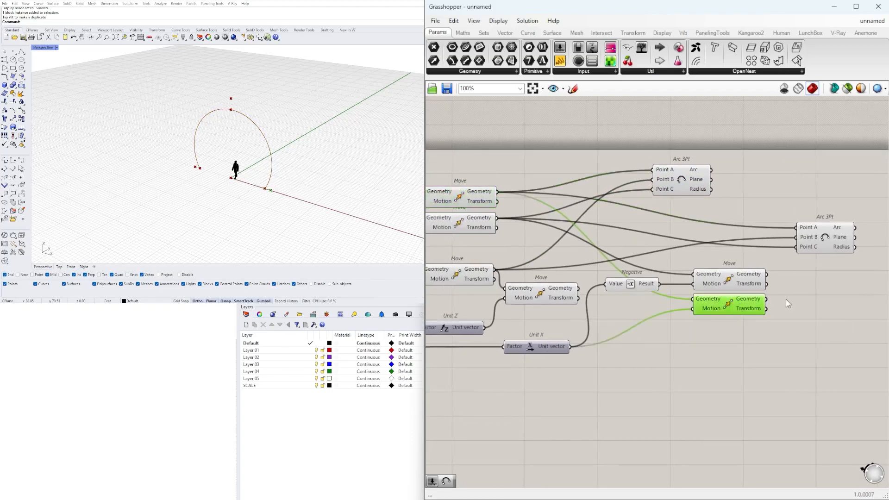
pyautogui.scroll(2, 783, 304)
pyautogui.click(807, 237)
pyautogui.moveTo(710, 299); pyautogui.dragTo(776, 219)
pyautogui.scroll(-3, 781, 219)
pyautogui.moveTo(662, 222); pyautogui.dragTo(717, 223, button='right')
# Step: Wire the Geometry of the duplicated height Move into Point B of the duplicated Arc 3Pt
pyautogui.click(617, 267)
pyautogui.moveTo(638, 269); pyautogui.dragTo(560, 269, button='right')
pyautogui.scroll(2, 560, 267)
pyautogui.moveTo(551, 263); pyautogui.dragTo(825, 217)
# Step: Wire the Geometry of the outer Move driven by the Negative component into Point C of the duplicated Arc 3Pt
pyautogui.click(747, 250)
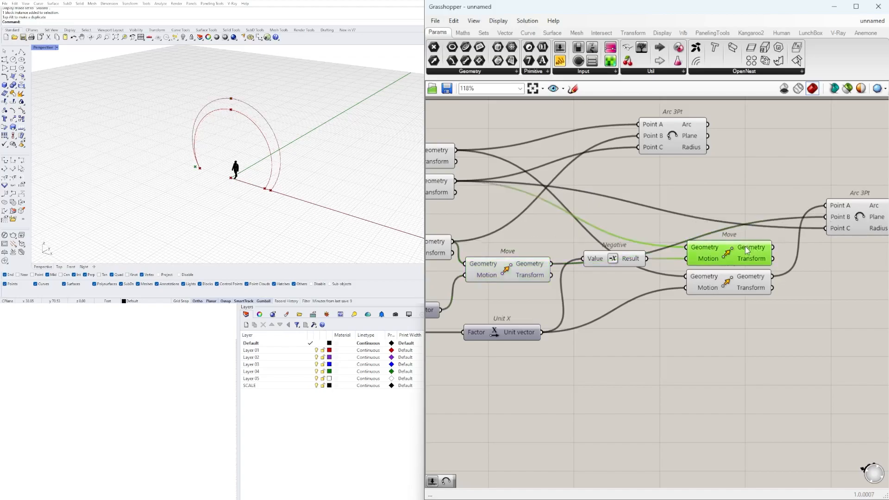
pyautogui.scroll(5, 188, 158)
pyautogui.moveTo(787, 218); pyautogui.dragTo(643, 233, button='right')
pyautogui.scroll(2, 643, 233)
pyautogui.moveTo(625, 279); pyautogui.dragTo(698, 249)
pyautogui.click(723, 266)
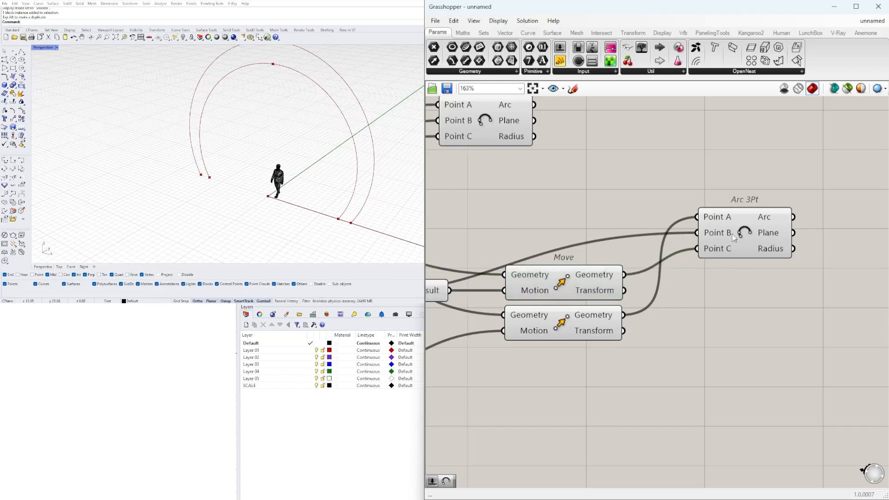
# Step: Space the two outer foot-point Moves apart vertically and lower the Negative component between them
pyautogui.scroll(-3, 737, 234)
pyautogui.moveTo(633, 255)
pyautogui.mouseDown()
pyautogui.moveTo(633, 227)
pyautogui.moveTo(636, 240)
pyautogui.mouseUp()
pyautogui.click(641, 286)
pyautogui.moveTo(557, 270); pyautogui.dragTo(550, 293)
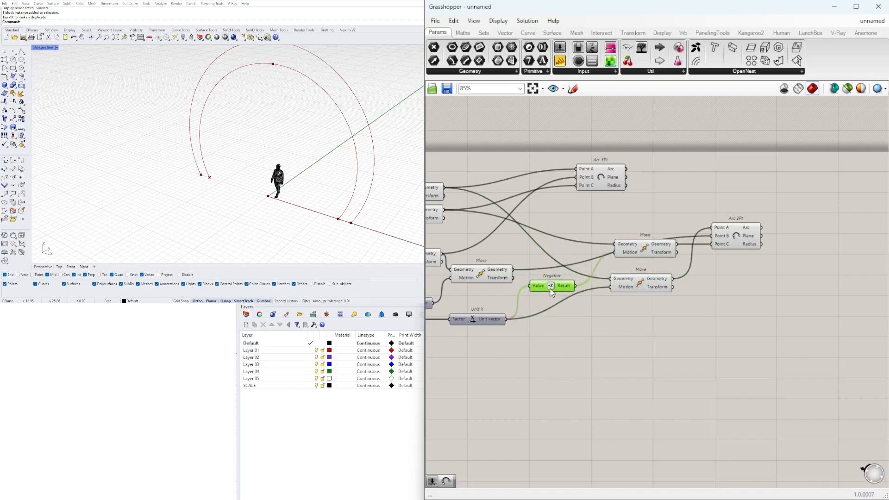
pyautogui.moveTo(634, 281); pyautogui.dragTo(652, 296)
pyautogui.moveTo(539, 283); pyautogui.dragTo(545, 291)
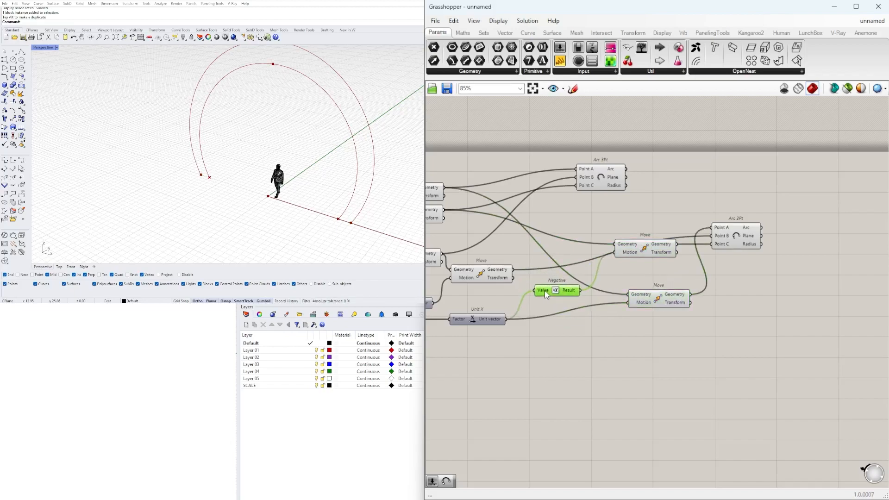
# Step: Rearrange the outer Moves and both Arc 3Pt components so the two arcs sit one above the other
pyautogui.moveTo(263, 110); pyautogui.dragTo(277, 81, button='right')
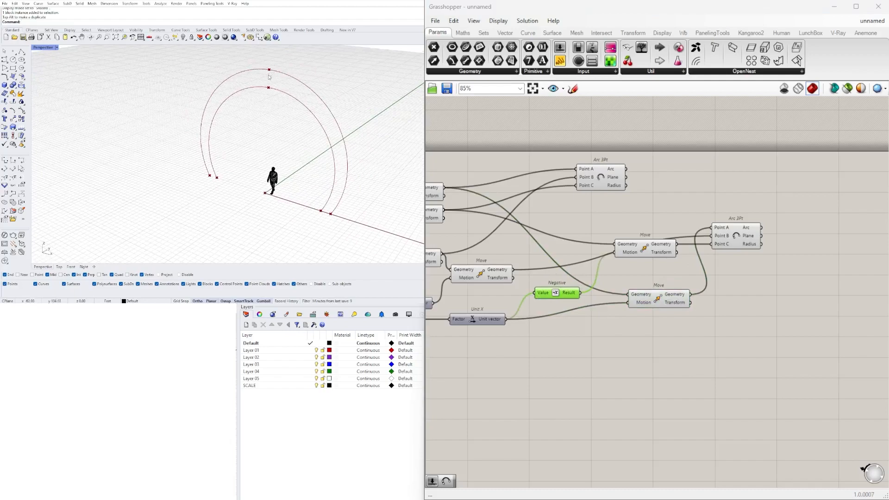
pyautogui.moveTo(722, 278); pyautogui.dragTo(600, 281, button='right')
pyautogui.click(618, 241)
pyautogui.click(600, 278)
pyautogui.moveTo(617, 244); pyautogui.dragTo(623, 274)
pyautogui.click(584, 259)
pyautogui.scroll(3, 541, 268)
pyautogui.moveTo(541, 267); pyautogui.dragTo(559, 265)
pyautogui.click(579, 214)
pyautogui.scroll(-3, 539, 177)
pyautogui.moveTo(539, 177); pyautogui.dragTo(624, 196, button='right')
pyautogui.moveTo(583, 191); pyautogui.dragTo(709, 208)
pyautogui.scroll(3, 722, 242)
pyautogui.doubleClick(788, 238)
pyautogui.write('1')
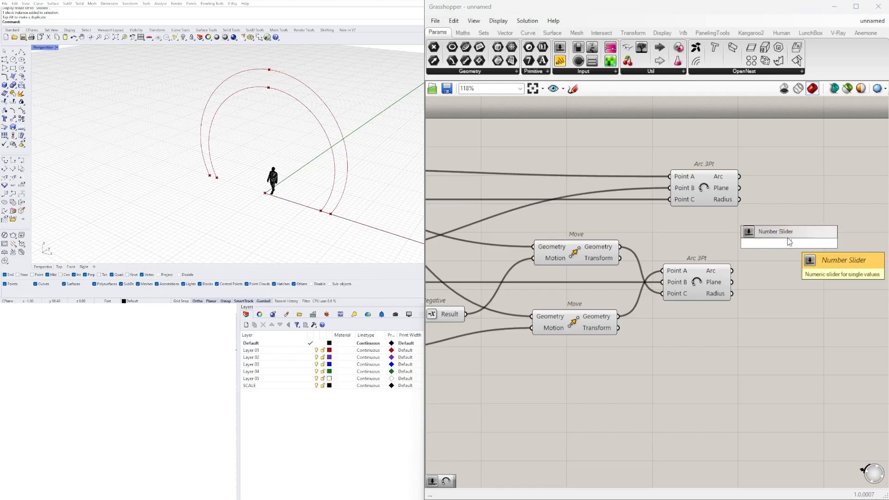
pyautogui.write('nd')
pyautogui.click(689, 248)
# Step: Identify the inner and outer foot-point Moves on one side of the arch and add a Line component
pyautogui.scroll(-2, 686, 261)
pyautogui.moveTo(686, 262); pyautogui.dragTo(845, 245, button='right')
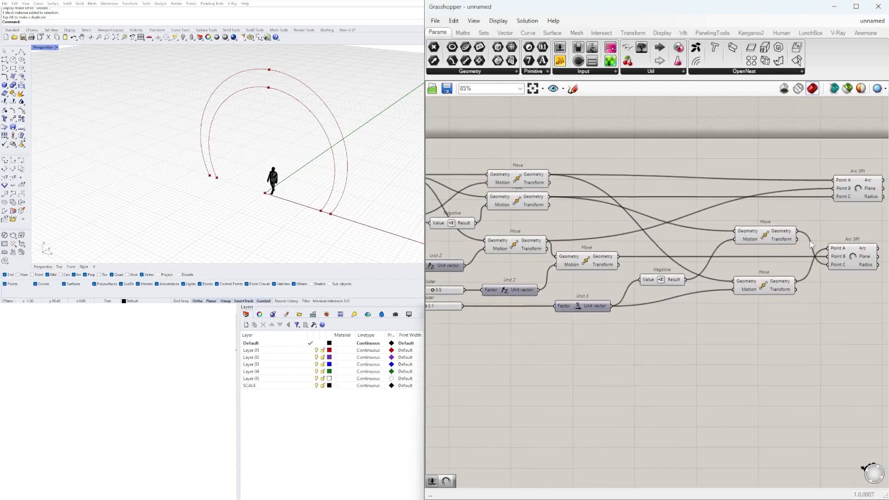
pyautogui.click(765, 288)
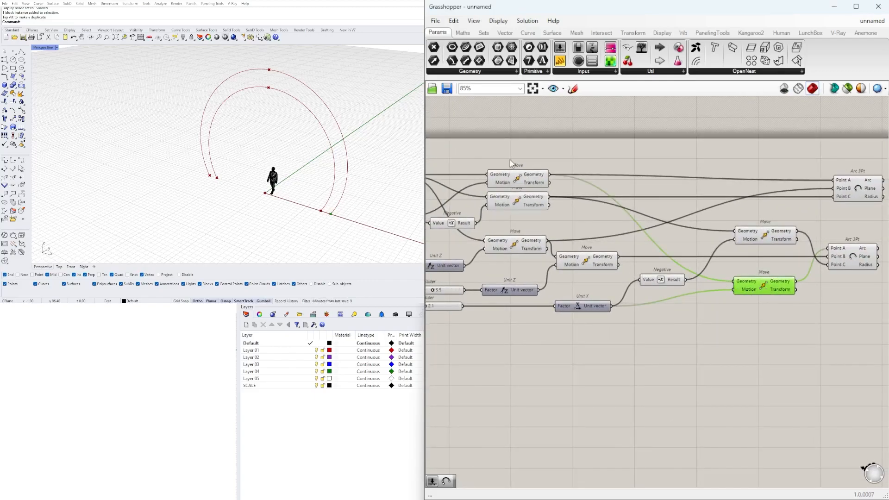
pyautogui.keyDown('shift'); pyautogui.click(515, 177); pyautogui.keyUp('shift')
pyautogui.doubleClick(625, 153)
pyautogui.write('Li')
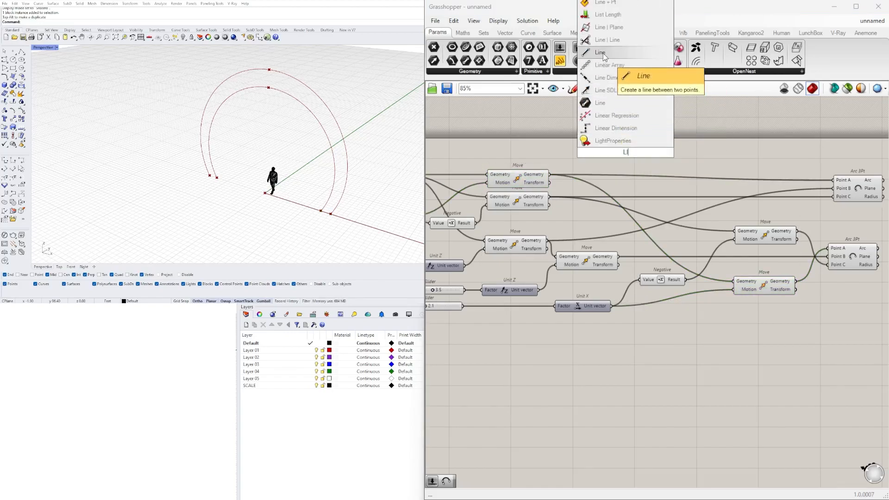
pyautogui.click(600, 52)
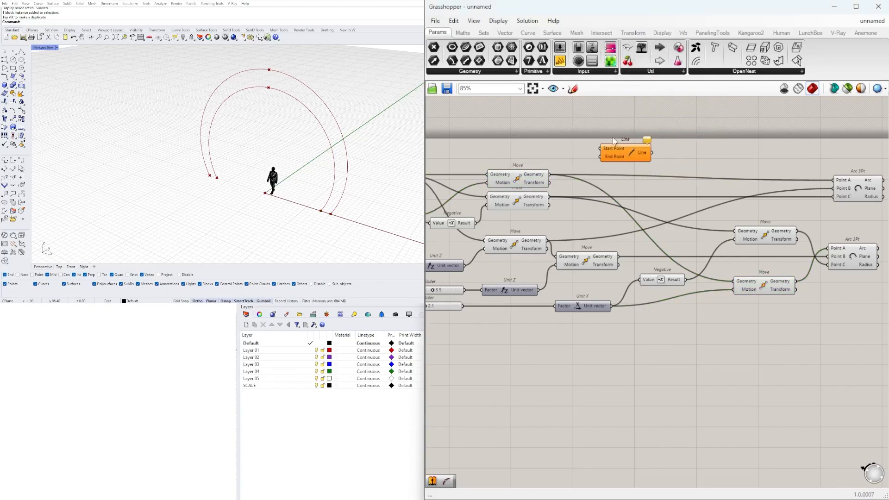
# Step: Wire the first inner Move's Geometry into the Line's Start Point and the matching outer Move's Geometry into its End Point
pyautogui.click(531, 180)
pyautogui.moveTo(590, 169); pyautogui.dragTo(720, 148)
pyautogui.moveTo(734, 147); pyautogui.dragTo(663, 146, button='right')
pyautogui.moveTo(666, 148); pyautogui.dragTo(807, 301)
pyautogui.click(700, 289)
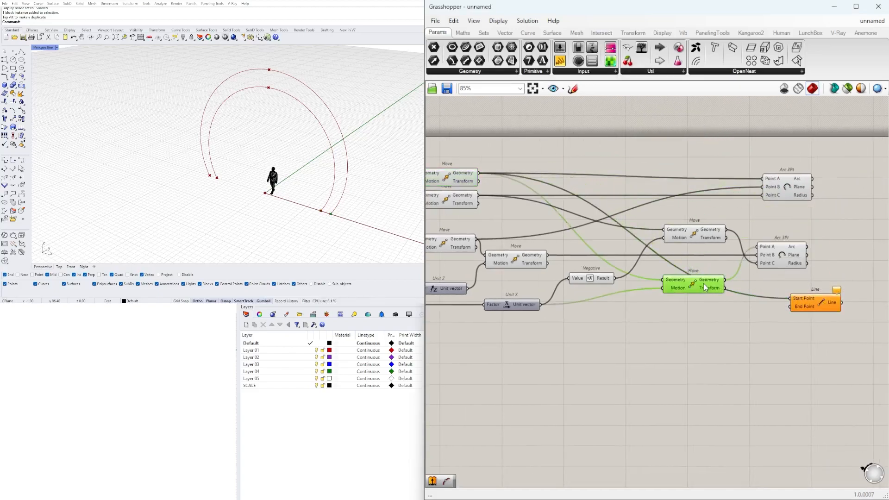
pyautogui.moveTo(724, 281); pyautogui.dragTo(794, 289)
# Step: Reposition the outer Arc 3Pt, the Line, the outer Moves and the Negative into a tidier layout
pyautogui.moveTo(847, 266); pyautogui.dragTo(719, 219)
pyautogui.moveTo(786, 254); pyautogui.dragTo(795, 251)
pyautogui.moveTo(850, 258); pyautogui.dragTo(716, 226)
pyautogui.hotkey('ctrl', 'z')
pyautogui.moveTo(842, 256); pyautogui.dragTo(689, 215)
pyautogui.click(744, 250)
pyautogui.moveTo(800, 286); pyautogui.dragTo(801, 263)
pyautogui.moveTo(705, 283)
pyautogui.mouseDown()
pyautogui.moveTo(693, 295)
pyautogui.moveTo(708, 300)
pyautogui.mouseUp()
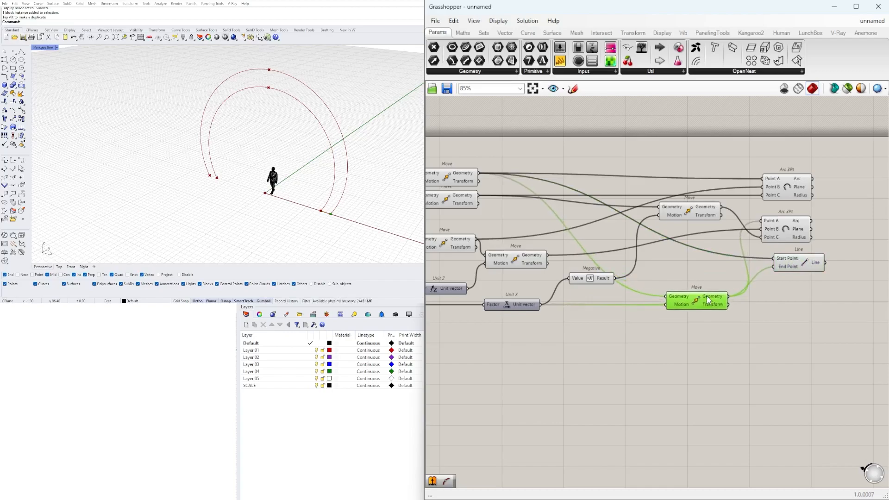
pyautogui.moveTo(673, 331); pyautogui.dragTo(663, 323)
pyautogui.moveTo(589, 283); pyautogui.dragTo(588, 294)
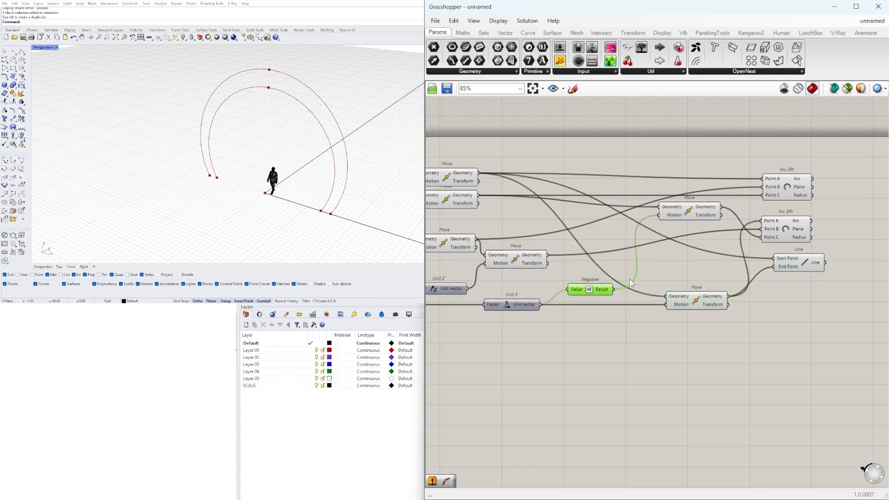
# Step: Duplicate the Line component below the original and wire the second inner Move's Geometry into the copy's Start Point
pyautogui.moveTo(798, 267); pyautogui.dragTo(799, 286)
pyautogui.moveTo(485, 246); pyautogui.dragTo(570, 244, button='right')
pyautogui.click(530, 199)
pyautogui.moveTo(531, 216); pyautogui.dragTo(477, 216, button='right')
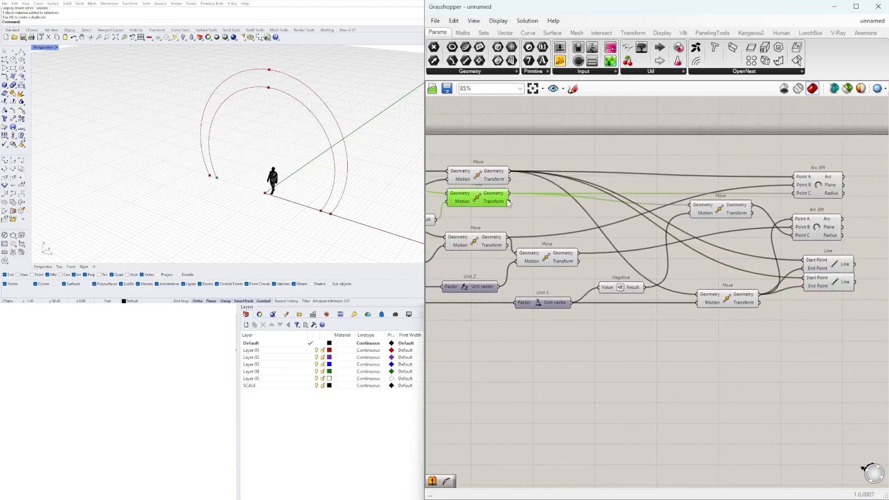
pyautogui.moveTo(510, 194); pyautogui.dragTo(697, 294)
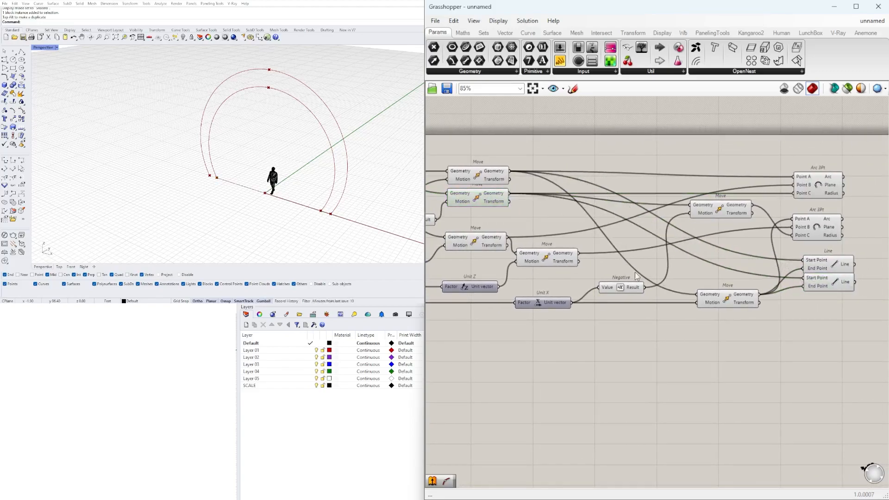
# Step: Wire the Geometry of the outer Move driven by the Negative into the End Point of the duplicated Line
pyautogui.click(543, 249)
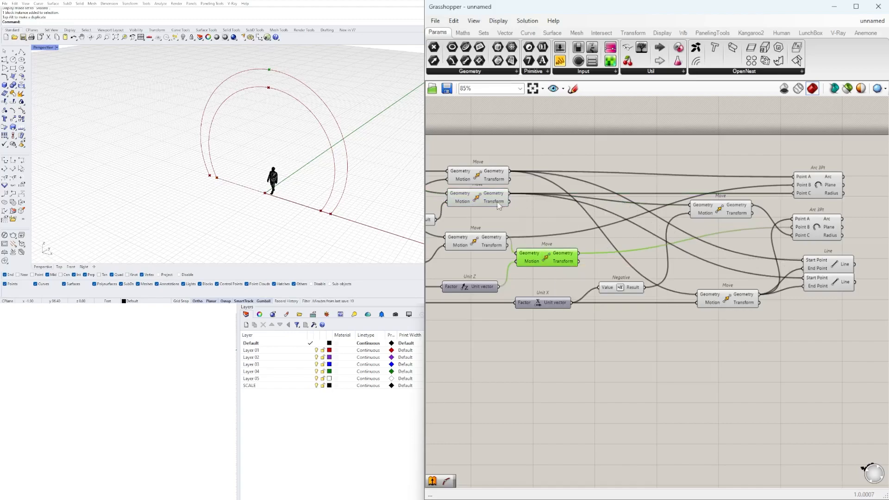
pyautogui.click(479, 201)
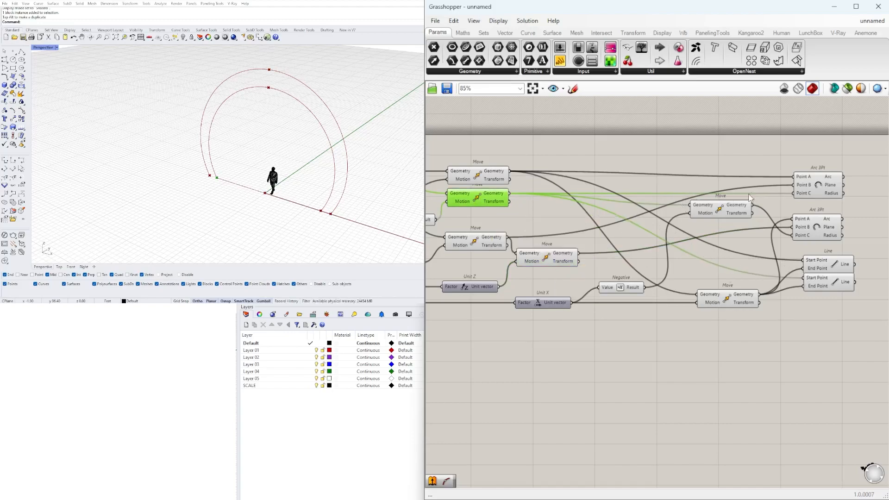
pyautogui.click(741, 210)
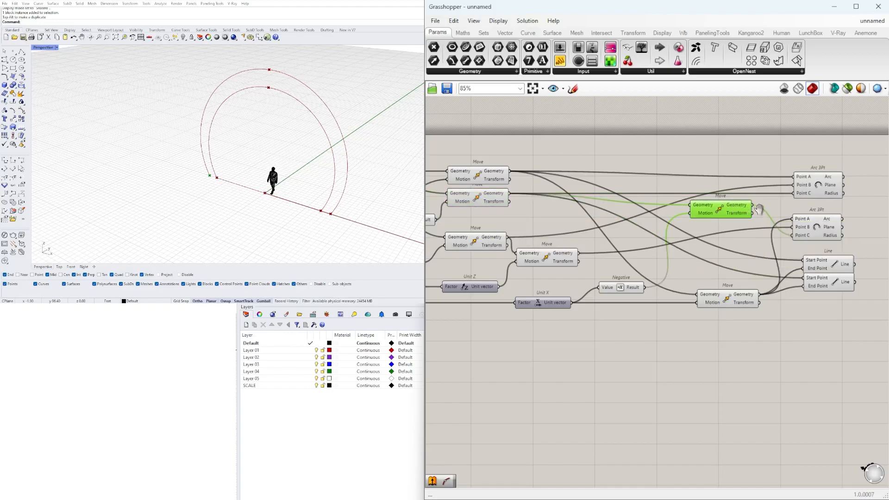
pyautogui.moveTo(763, 209); pyautogui.dragTo(674, 209, button='right')
pyautogui.moveTo(672, 211); pyautogui.dragTo(717, 285)
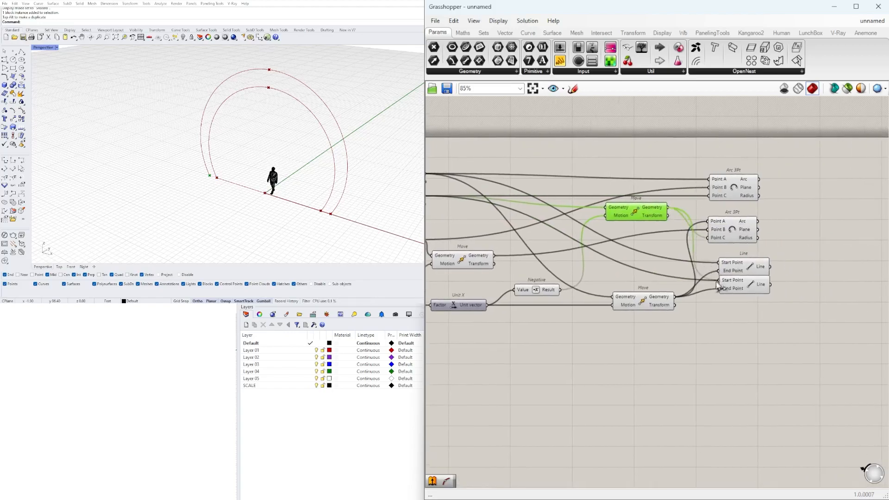
pyautogui.click(742, 290)
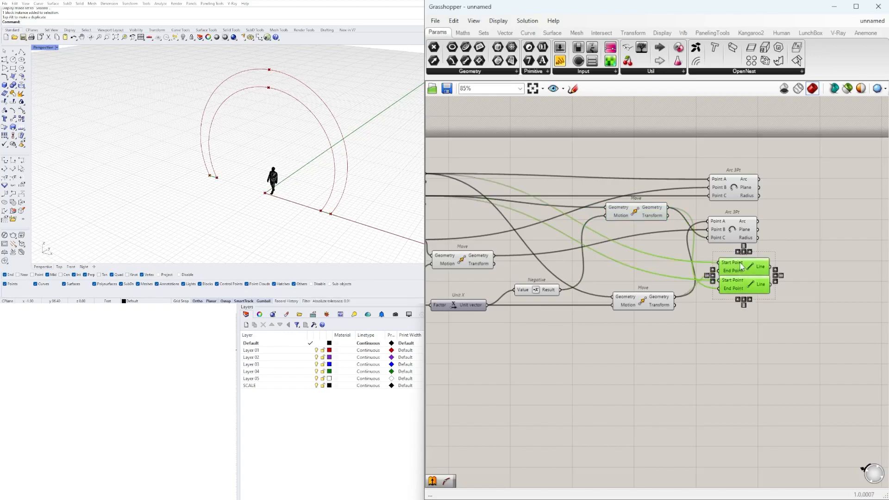
# Step: Align both Arc 3Pt components in a column above the two Line components
pyautogui.click(806, 276)
pyautogui.scroll(3, 804, 276)
pyautogui.click(748, 285)
pyautogui.click(754, 254)
pyautogui.scroll(-1, 767, 208)
pyautogui.moveTo(766, 208); pyautogui.dragTo(666, 258, button='right')
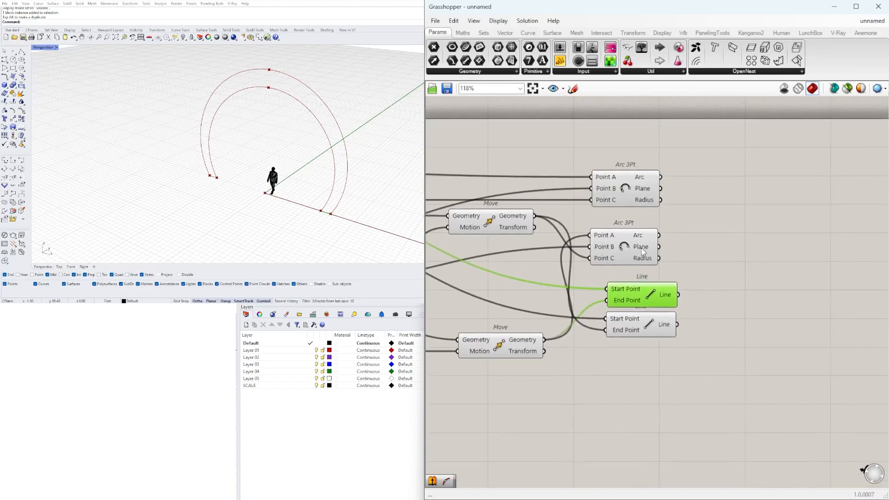
pyautogui.moveTo(642, 248); pyautogui.dragTo(659, 256)
pyautogui.moveTo(642, 188); pyautogui.dragTo(660, 203)
pyautogui.doubleClick(719, 201)
pyautogui.write('join')
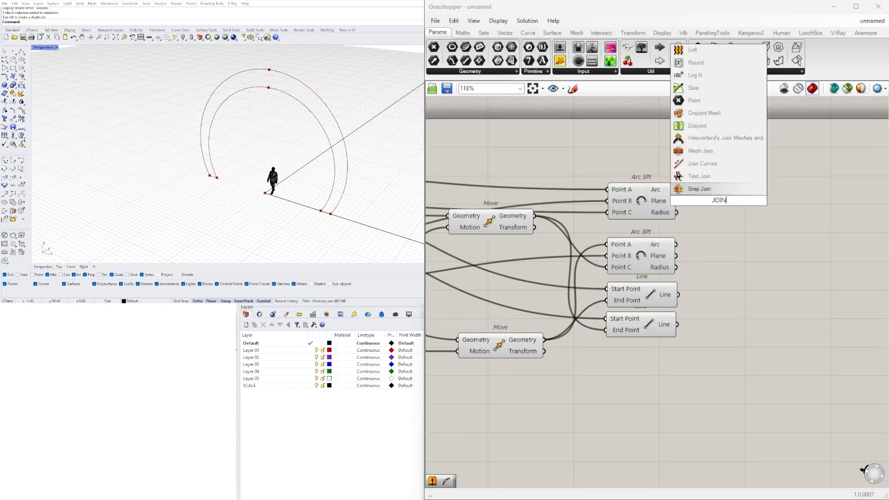
pyautogui.press('Return')
pyautogui.moveTo(711, 206); pyautogui.dragTo(750, 204)
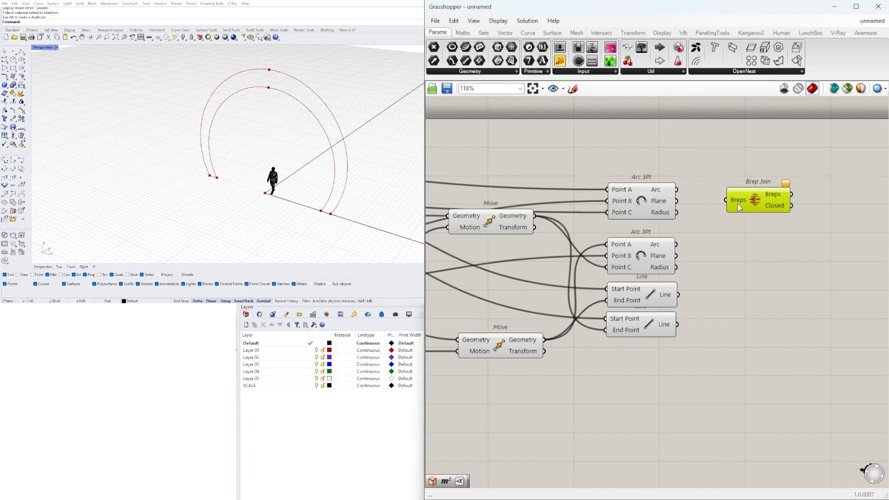
pyautogui.press('Delete')
# Step: Search for "join" and place a Brep Join component next to the inner Arc 3Pt
pyautogui.doubleClick(737, 204)
pyautogui.write('join')
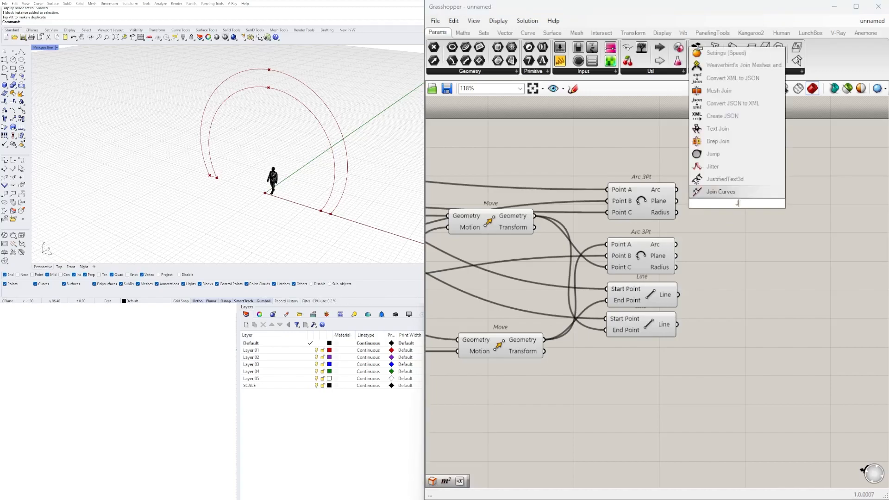
pyautogui.click(718, 179)
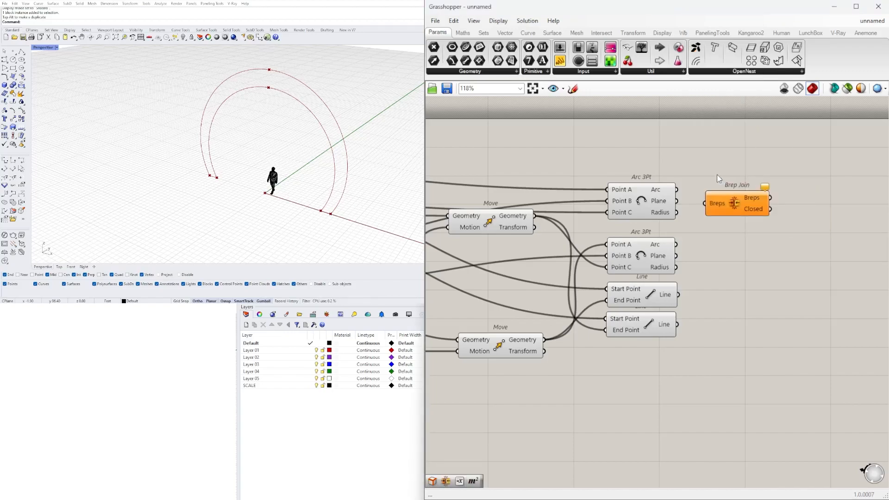
# Step: Replace the Brep Join component with a Join Curves component next to the inner Arc 3Pt
pyautogui.press('Delete')
pyautogui.doubleClick(732, 204)
pyautogui.write('joi')
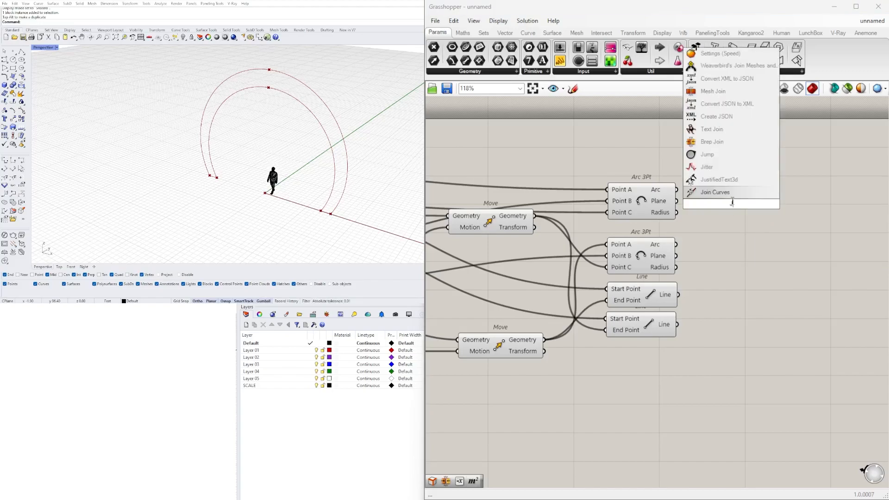
pyautogui.click(724, 193)
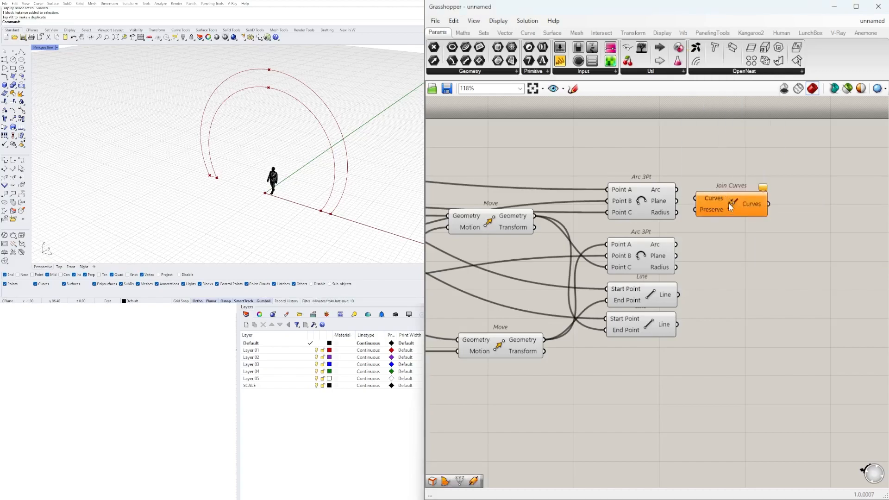
# Step: Wire the Arc outputs of both Arc 3Pt components and both Line outputs into the Curves input of Join Curves
pyautogui.click(657, 192)
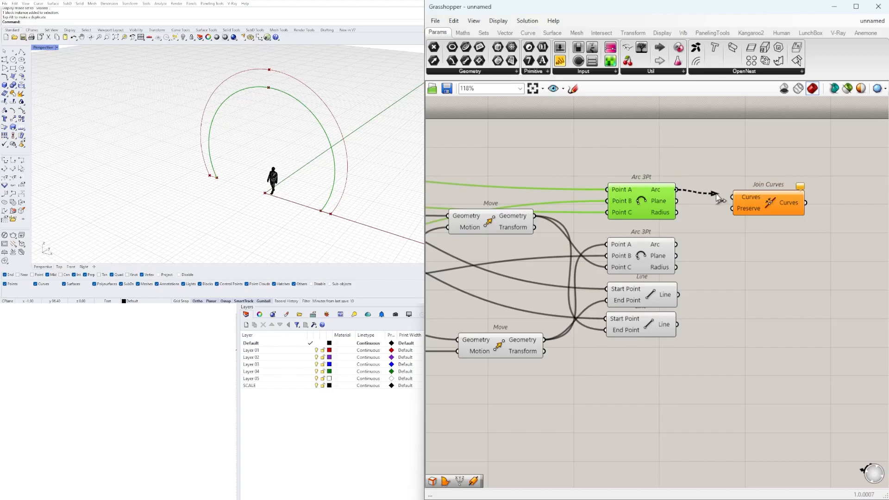
pyautogui.moveTo(716, 198); pyautogui.dragTo(723, 199)
pyautogui.keyDown('shift'); pyautogui.moveTo(678, 245); pyautogui.dragTo(730, 200); pyautogui.keyUp('shift')
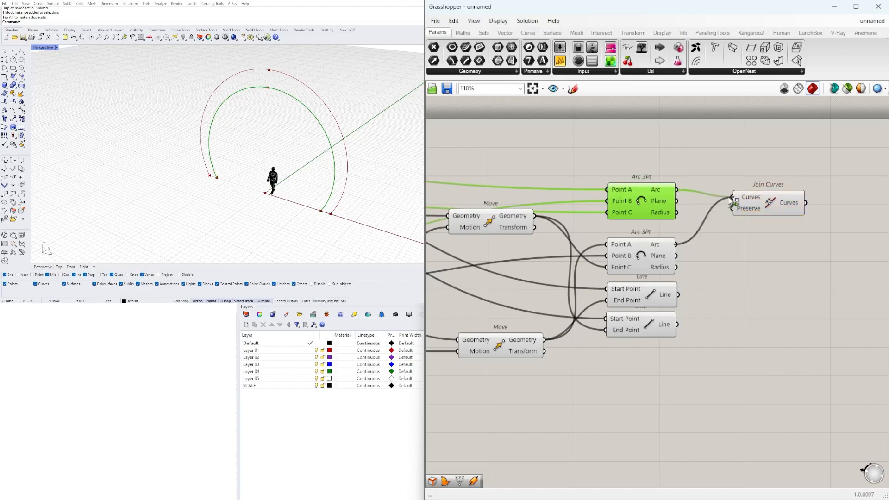
pyautogui.keyDown('shift'); pyautogui.moveTo(684, 293); pyautogui.dragTo(732, 198); pyautogui.keyUp('shift')
pyautogui.keyDown('shift'); pyautogui.moveTo(678, 324); pyautogui.dragTo(774, 246); pyautogui.keyUp('shift')
# Step: Flatten the Curves input of Join Curves and inspect its output
pyautogui.rightClick(779, 198)
pyautogui.click(787, 268)
pyautogui.moveTo(782, 257); pyautogui.dragTo(686, 257, button='right')
pyautogui.click(725, 269)
pyautogui.moveTo(714, 250)
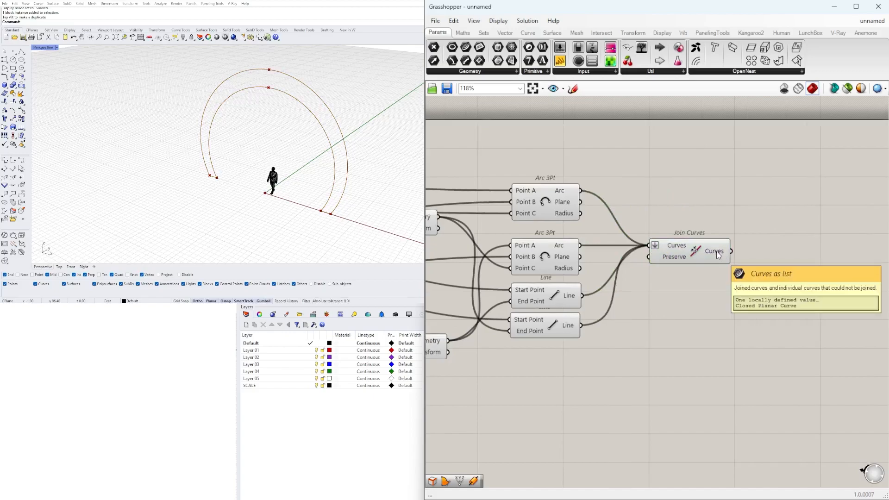
pyautogui.click(715, 254)
# Step: Place an Extrude component beside Join Curves and wire the joined Curves into its Base
pyautogui.moveTo(238, 173); pyautogui.dragTo(306, 168, button='right')
pyautogui.scroll(4, 270, 145)
pyautogui.moveTo(268, 145); pyautogui.dragTo(201, 169, button='right')
pyautogui.click(774, 297)
pyautogui.moveTo(676, 249); pyautogui.dragTo(687, 249)
pyautogui.moveTo(780, 303); pyautogui.dragTo(659, 296, button='right')
pyautogui.doubleClick(658, 296)
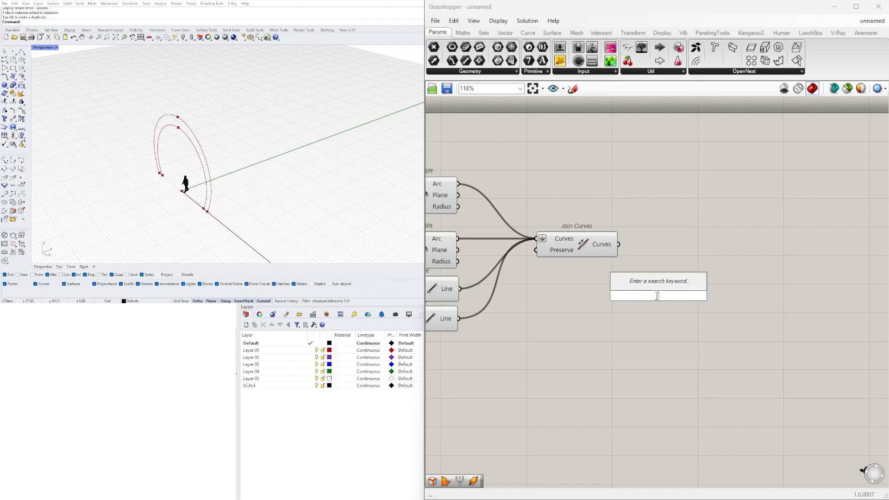
pyautogui.write('EXTRUD')
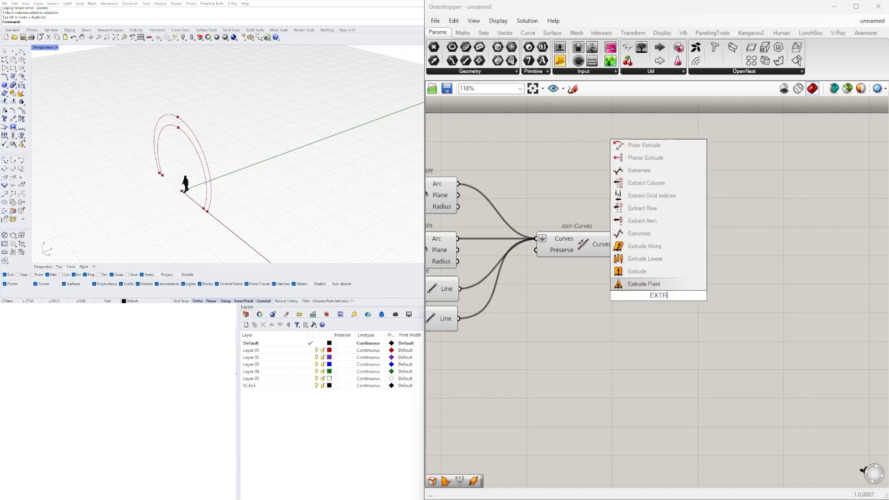
pyautogui.press('Up')
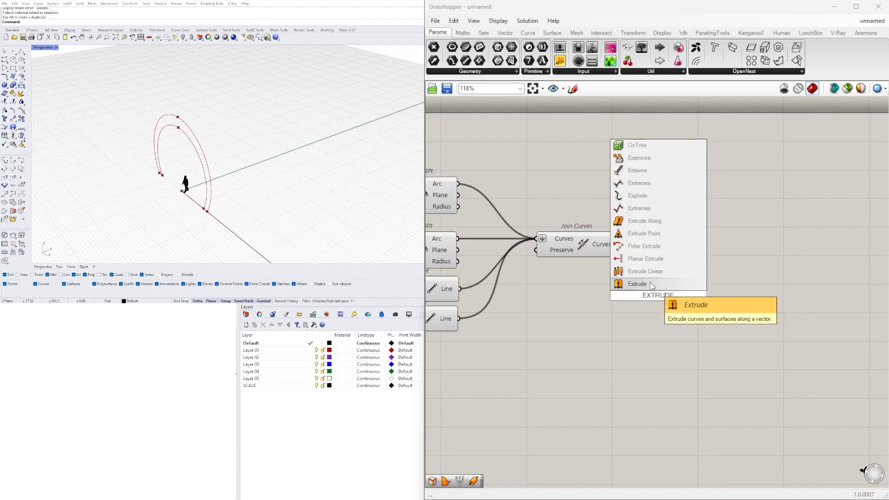
pyautogui.press('Return')
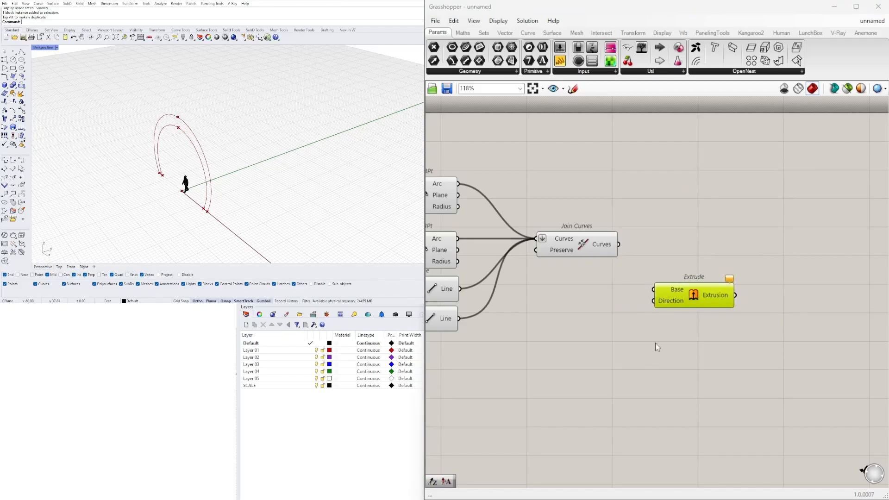
pyautogui.moveTo(618, 245); pyautogui.dragTo(735, 285)
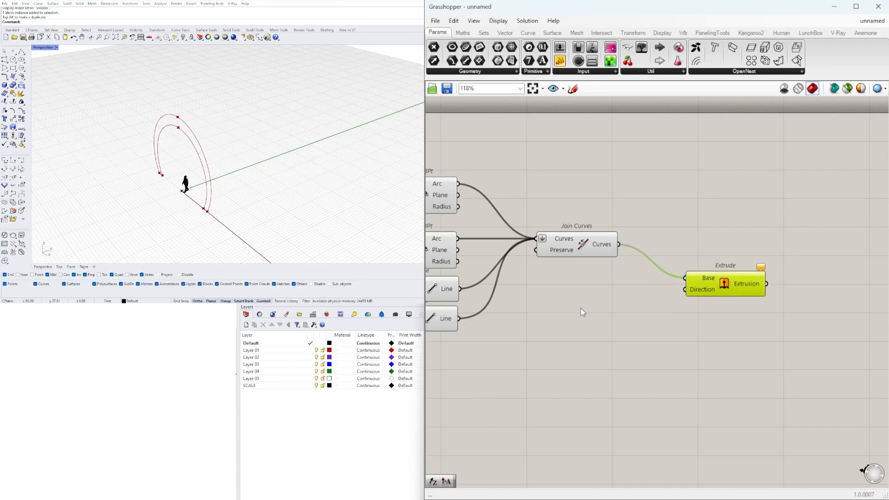
# Step: Place a Unit Y vector component below Join Curves, in front of Extrude
pyautogui.doubleClick(581, 307)
pyautogui.write('Y')
pyautogui.click(571, 299)
pyautogui.moveTo(577, 307); pyautogui.dragTo(603, 310)
# Step: Create a Number Slider with value 50 and wire it into the Unit Y Factor
pyautogui.doubleClick(553, 340)
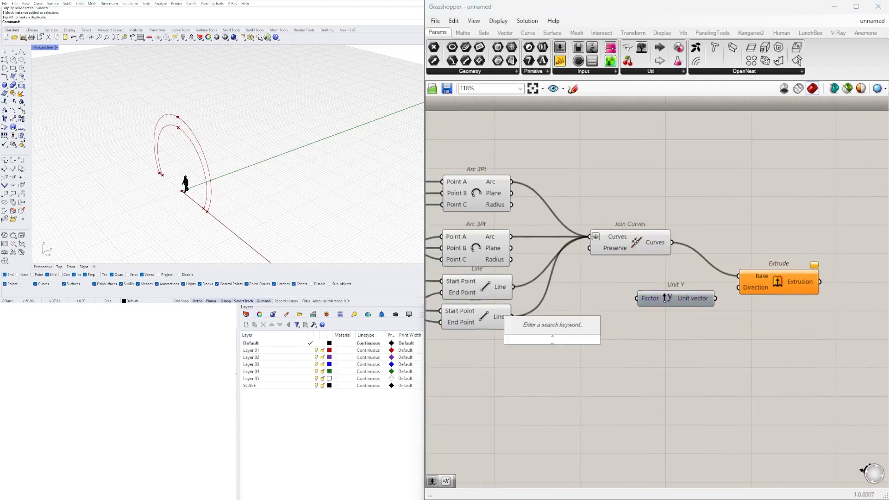
pyautogui.write('50')
pyautogui.press('Return')
pyautogui.scroll(2, 604, 346)
pyautogui.moveTo(614, 338); pyautogui.dragTo(645, 351)
# Step: Wire the Unit Y vector into the Direction of Extrude and view the extruded vault
pyautogui.moveTo(741, 338); pyautogui.dragTo(822, 310)
pyautogui.scroll(-3, 770, 222)
pyautogui.moveTo(351, 140); pyautogui.dragTo(332, 127, button='right')
pyautogui.click(757, 211)
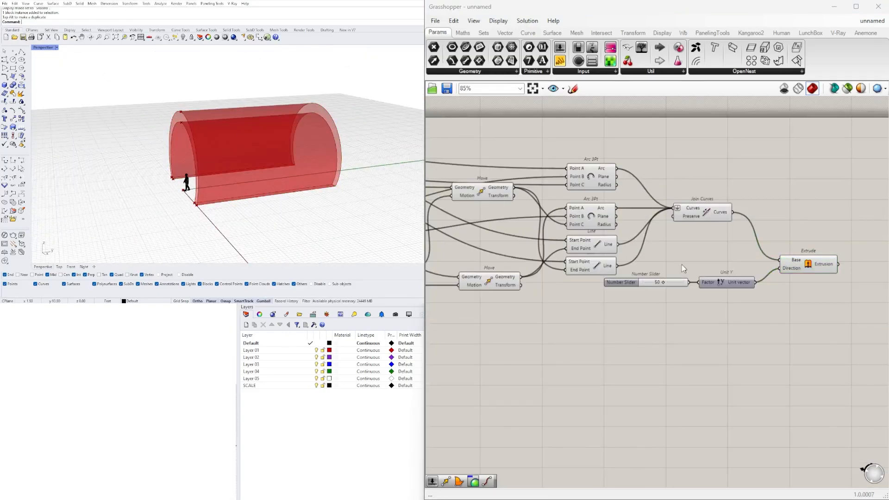
# Step: Try to close the extruded vault's ends with a Cap Holes component on the Extrusion output
pyautogui.moveTo(881, 264); pyautogui.dragTo(774, 264, button='right')
pyautogui.doubleClick(775, 263)
pyautogui.write('CAP')
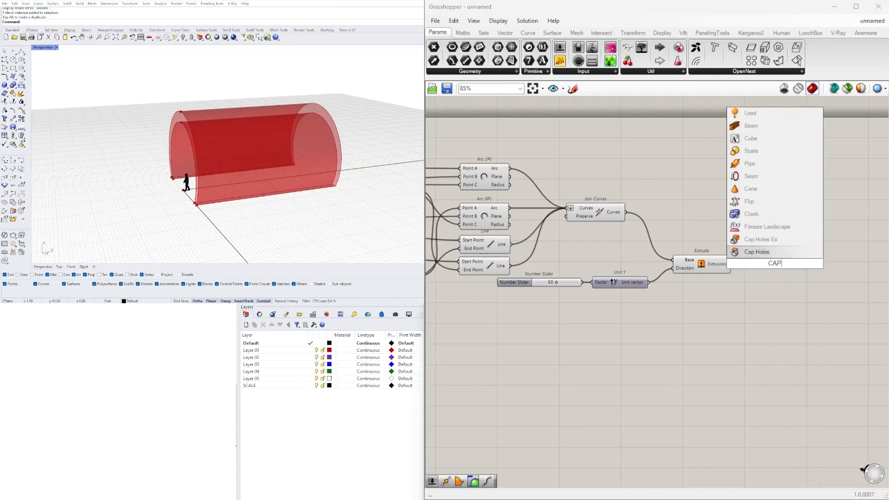
pyautogui.click(756, 251)
pyautogui.moveTo(746, 269); pyautogui.dragTo(769, 260)
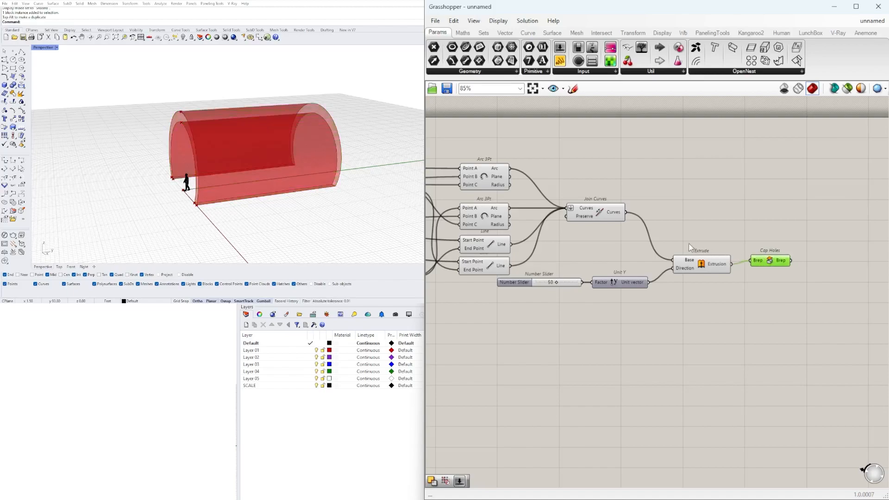
pyautogui.press('Delete')
# Step: Insert a Boundary Surfaces component between the Join Curves output and the Base of Extrude
pyautogui.doubleClick(693, 209)
pyautogui.write('boundary')
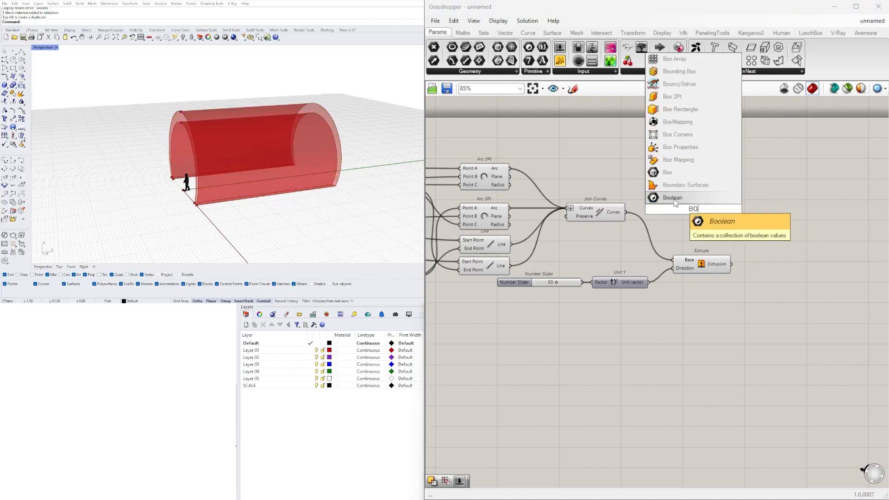
pyautogui.press('Return')
pyautogui.moveTo(662, 208); pyautogui.dragTo(744, 226)
pyautogui.moveTo(802, 256); pyautogui.dragTo(693, 204)
pyautogui.moveTo(674, 214); pyautogui.dragTo(665, 214)
pyautogui.click(667, 185)
pyautogui.click(662, 215)
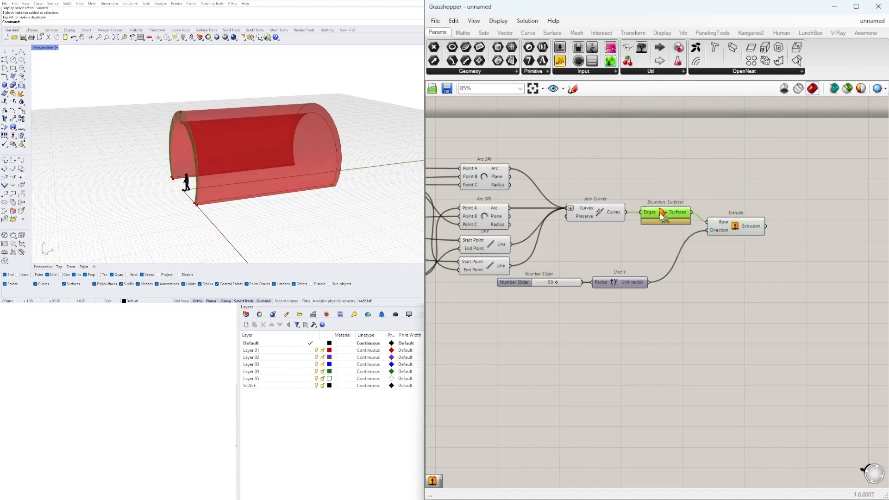
# Step: Turn off the preview of the Join Curves and Boundary Surfaces components
pyautogui.click(601, 215)
pyautogui.click(658, 180)
pyautogui.moveTo(702, 171); pyautogui.dragTo(614, 223)
pyautogui.middleClick(628, 175)
pyautogui.click(658, 145)
# Step: Arrange the unnamed offset sliders beneath the ARCH HEIGHT slider
pyautogui.moveTo(224, 156); pyautogui.dragTo(412, 171, button='right')
pyautogui.scroll(-4, 754, 308)
pyautogui.scroll(8, 552, 251)
pyautogui.moveTo(520, 283)
pyautogui.mouseDown()
pyautogui.moveTo(565, 283)
pyautogui.moveTo(502, 284)
pyautogui.moveTo(518, 284)
pyautogui.mouseUp()
pyautogui.scroll(-3, 609, 328)
pyautogui.scroll(3, 718, 349)
pyautogui.moveTo(630, 342); pyautogui.dragTo(660, 366)
pyautogui.scroll(-3, 661, 351)
pyautogui.scroll(-1, 711, 366)
pyautogui.scroll(2, 657, 370)
pyautogui.scroll(-2, 680, 379)
pyautogui.scroll(3, 687, 386)
pyautogui.moveTo(587, 353); pyautogui.dragTo(712, 364)
pyautogui.scroll(-2, 592, 356)
# Step: Rename the lowest offset slider, which feeds the Unit X, as FRAME OFFSET
pyautogui.rightClick(712, 365)
pyautogui.click(763, 370)
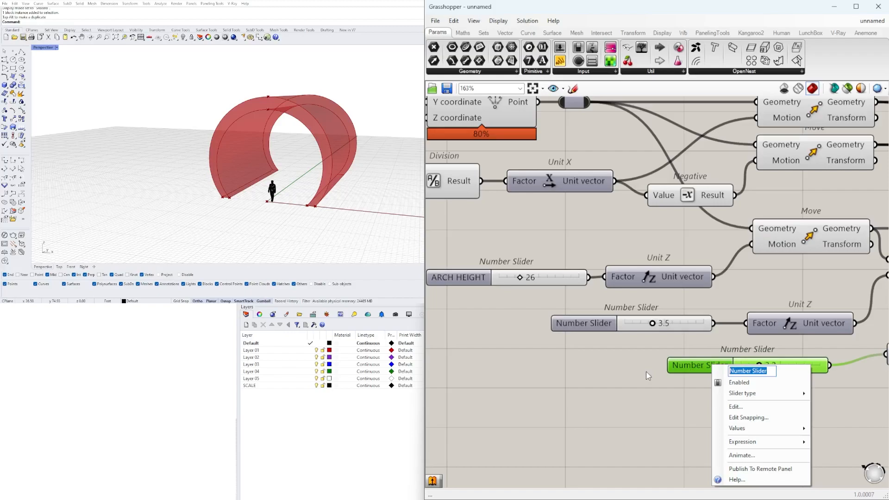
pyautogui.write('FRAME OFFSET')
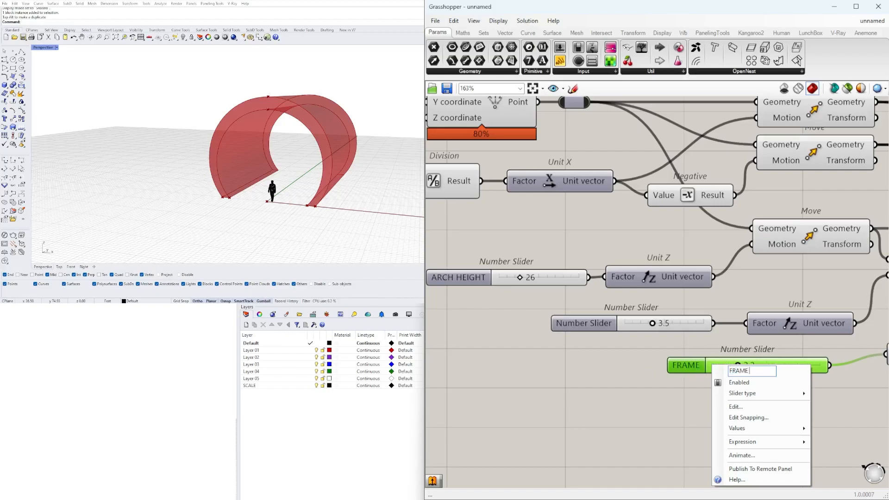
pyautogui.press('Return')
pyautogui.scroll(-1, 778, 268)
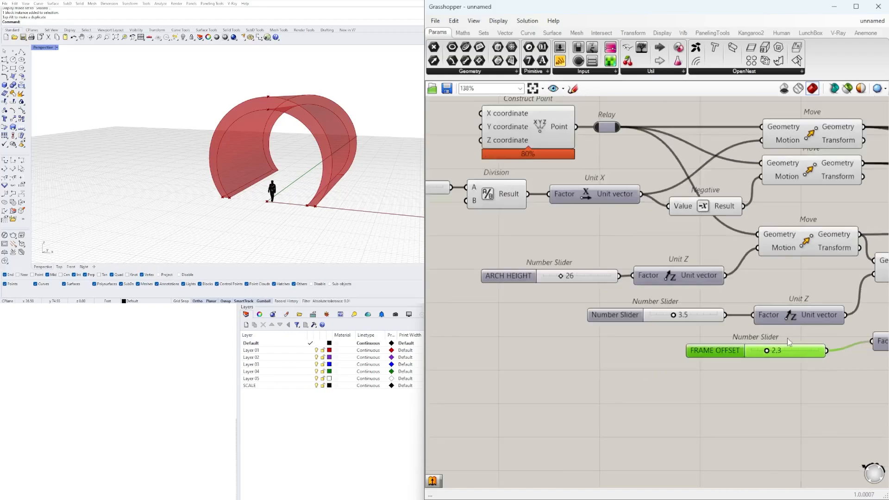
pyautogui.click(736, 371)
# Step: Set the remaining unnamed offset slider above FRAME OFFSET to 4.0 and rename it FRAME OFFSET 2
pyautogui.rightClick(620, 319)
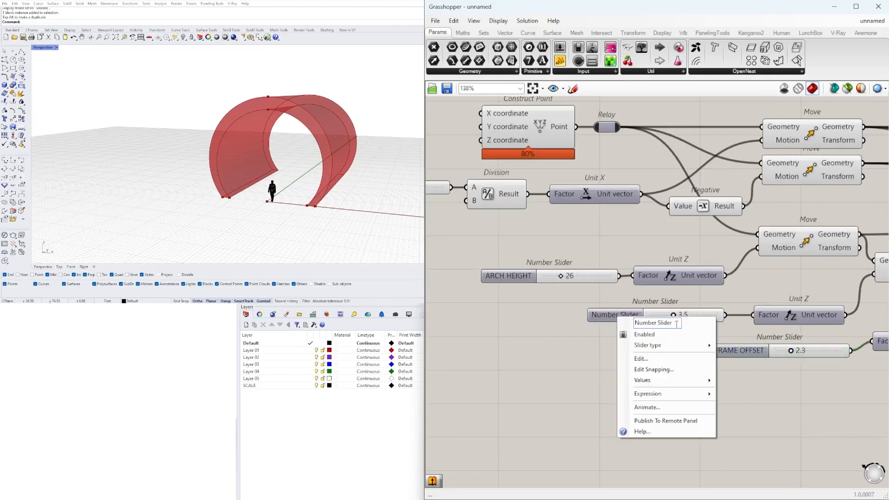
pyautogui.scroll(-1, 658, 303)
pyautogui.scroll(3, 658, 301)
pyautogui.moveTo(673, 316); pyautogui.dragTo(681, 316)
pyautogui.rightClick(601, 311)
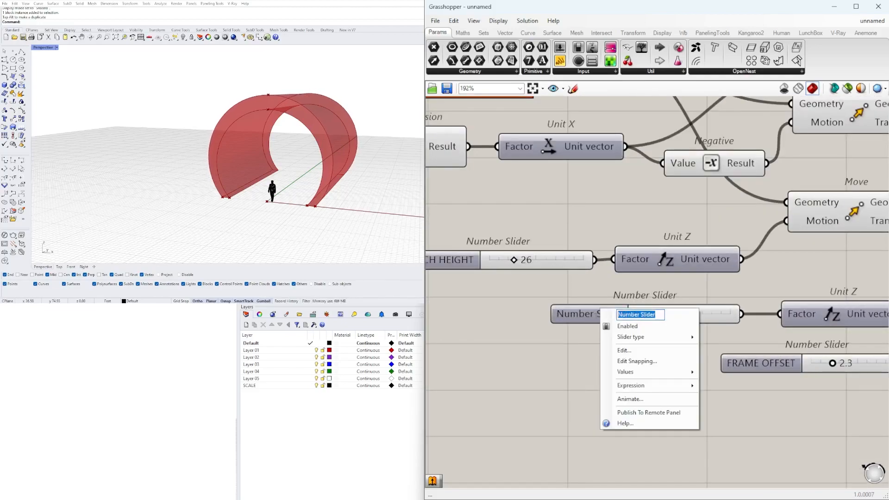
pyautogui.write('FRAME OFFSE')
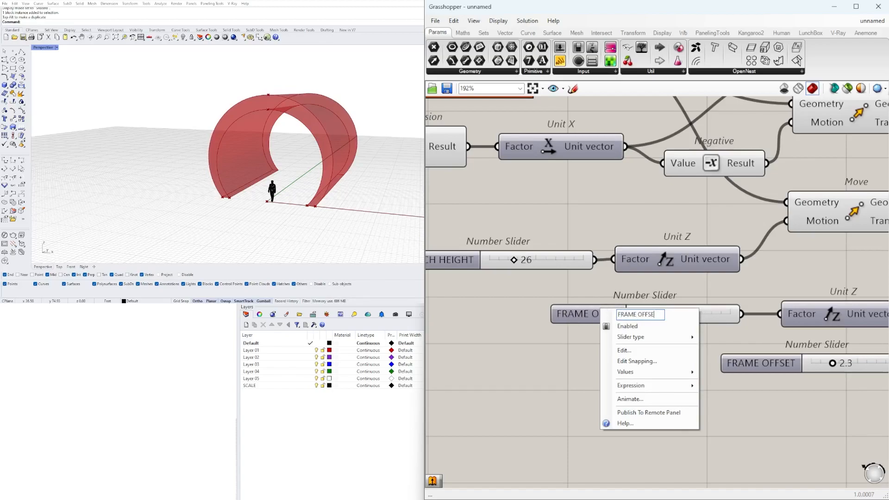
pyautogui.write('T 2')
pyautogui.press('Return')
pyautogui.scroll(-2, 574, 312)
pyautogui.click(587, 312)
pyautogui.click(621, 357)
# Step: Reposition the extrusion slider and its Unit Y component below the Line components
pyautogui.scroll(-3, 623, 356)
pyautogui.moveTo(852, 345); pyautogui.dragTo(555, 331, button='right')
pyautogui.scroll(-2, 759, 345)
pyautogui.scroll(3, 773, 345)
pyautogui.moveTo(803, 347); pyautogui.dragTo(713, 345, button='right')
pyautogui.moveTo(788, 318); pyautogui.dragTo(657, 359)
pyautogui.scroll(2, 741, 326)
pyautogui.moveTo(742, 331); pyautogui.dragTo(731, 347)
# Step: Rename the slider feeding the Unit Y as STRUCTURE LENGTH and shift it clear of the Unit Y
pyautogui.click(589, 364)
pyautogui.rightClick(578, 344)
pyautogui.moveTo(635, 349); pyautogui.dragTo(540, 349)
pyautogui.write('S')
pyautogui.write('TRUCTURE LENGTH')
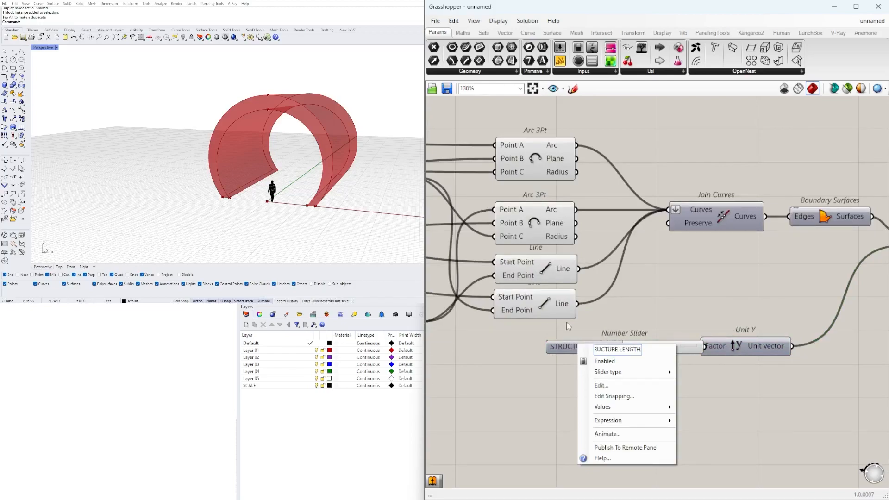
pyautogui.click(628, 324)
pyautogui.moveTo(599, 347); pyautogui.dragTo(575, 347)
pyautogui.click(760, 334)
pyautogui.click(760, 340)
pyautogui.click(746, 307)
# Step: Line up the STRUCTURE LENGTH slider, Unit Y and Extrude in a row beneath Boundary Surfaces
pyautogui.scroll(-2, 741, 308)
pyautogui.moveTo(739, 311); pyautogui.dragTo(656, 318, button='right')
pyautogui.moveTo(716, 382); pyautogui.dragTo(547, 338)
pyautogui.moveTo(648, 348); pyautogui.dragTo(695, 348)
pyautogui.click(677, 301)
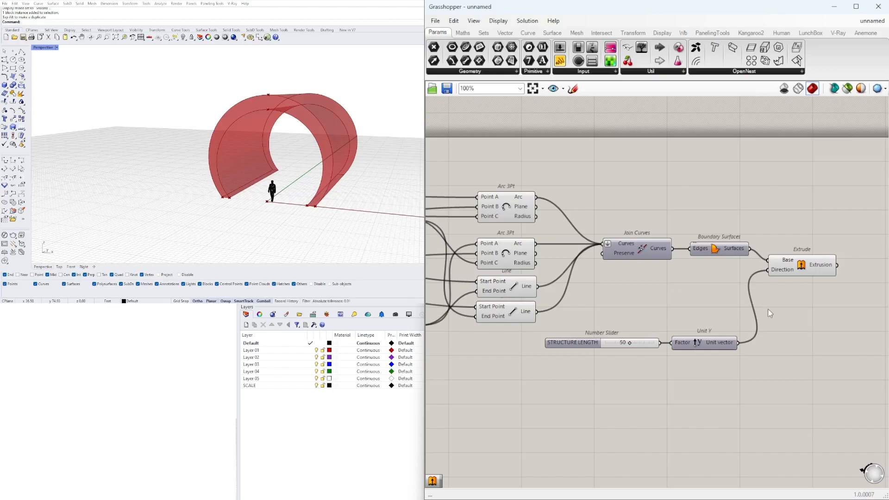
pyautogui.moveTo(769, 307); pyautogui.dragTo(667, 309, button='right')
pyautogui.moveTo(709, 267); pyautogui.dragTo(709, 333)
pyautogui.moveTo(792, 369); pyautogui.dragTo(479, 304)
pyautogui.moveTo(704, 334); pyautogui.dragTo(763, 276)
pyautogui.click(715, 227)
# Step: Set the STRUCTURE LENGTH slider to 67 and check the lengthened vault from several angles
pyautogui.moveTo(326, 139); pyautogui.dragTo(265, 149, button='right')
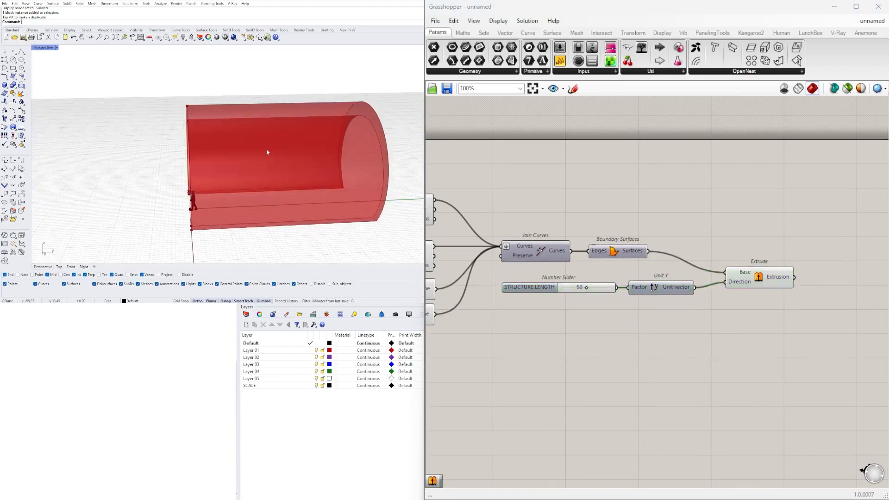
pyautogui.scroll(-5, 173, 118)
pyautogui.moveTo(173, 118); pyautogui.dragTo(220, 170, button='right')
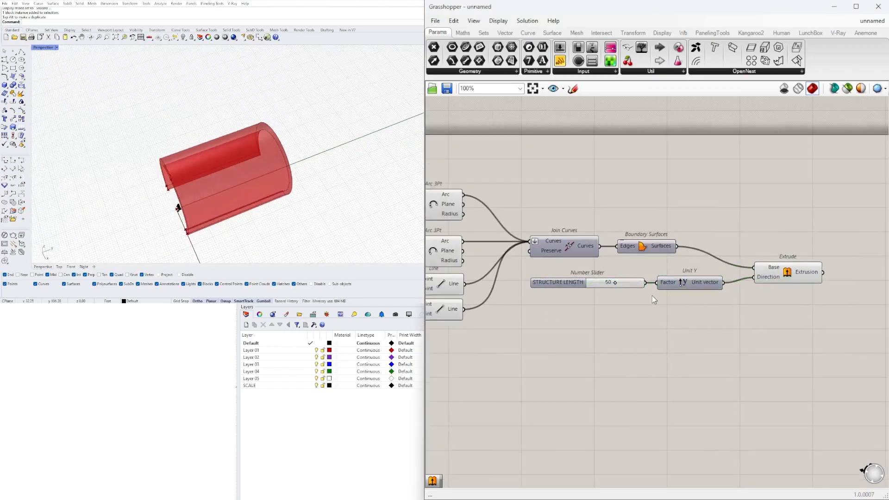
pyautogui.scroll(5, 597, 296)
pyautogui.moveTo(560, 258); pyautogui.dragTo(592, 262)
pyautogui.moveTo(236, 194); pyautogui.dragTo(193, 173, button='right')
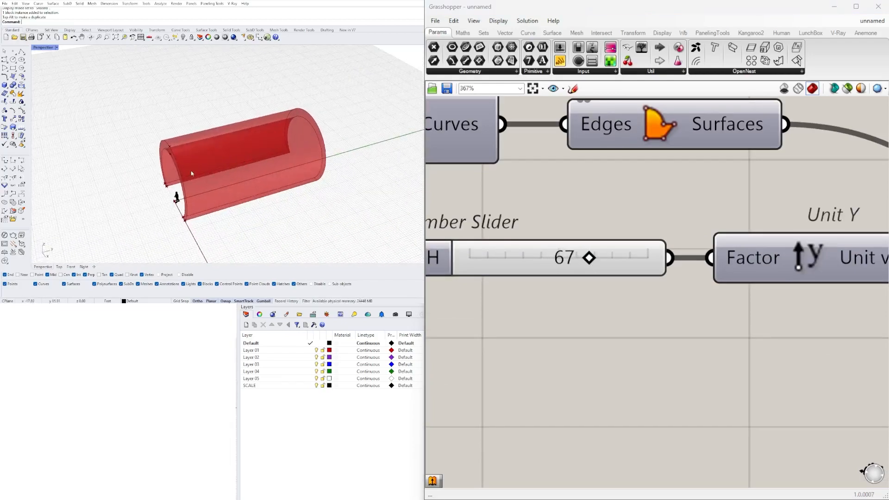
pyautogui.scroll(-5, 595, 358)
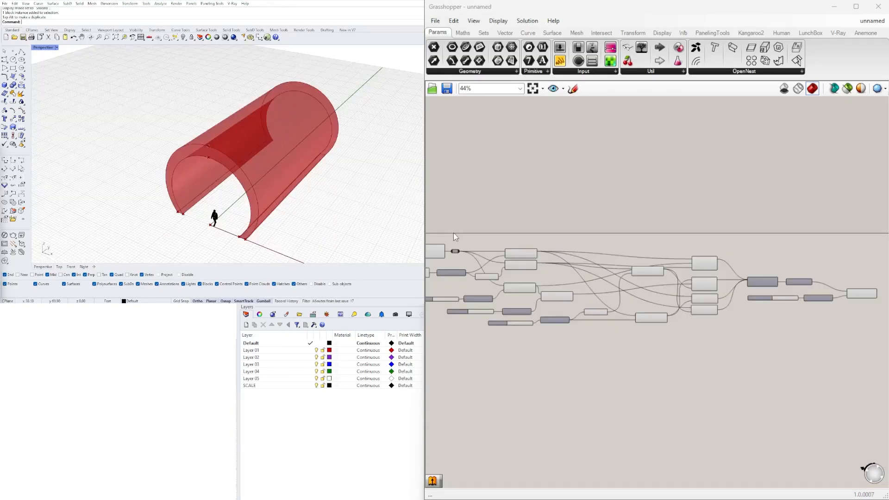
# Step: Place a new Move component in the free area below the ARCH HEIGHT and offset sliders
pyautogui.scroll(5, 481, 273)
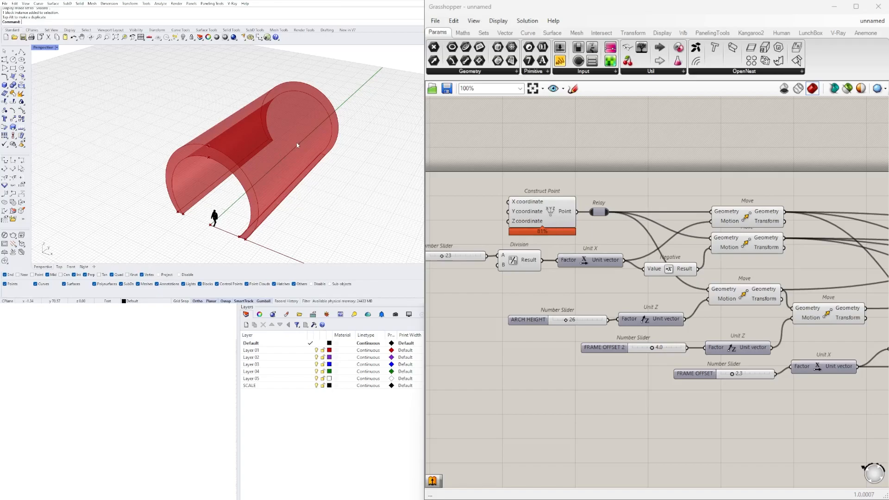
pyautogui.moveTo(459, 340); pyautogui.dragTo(455, 309, button='right')
pyautogui.doubleClick(598, 407)
pyautogui.write('MO')
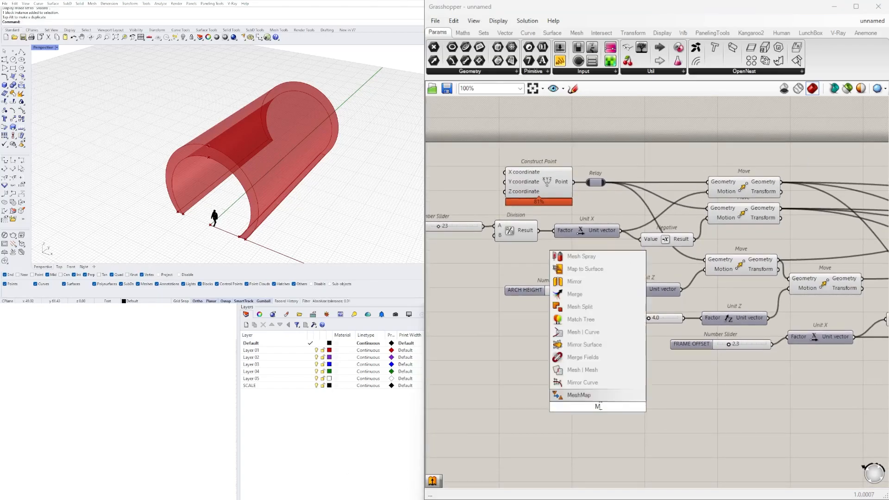
pyautogui.click(573, 345)
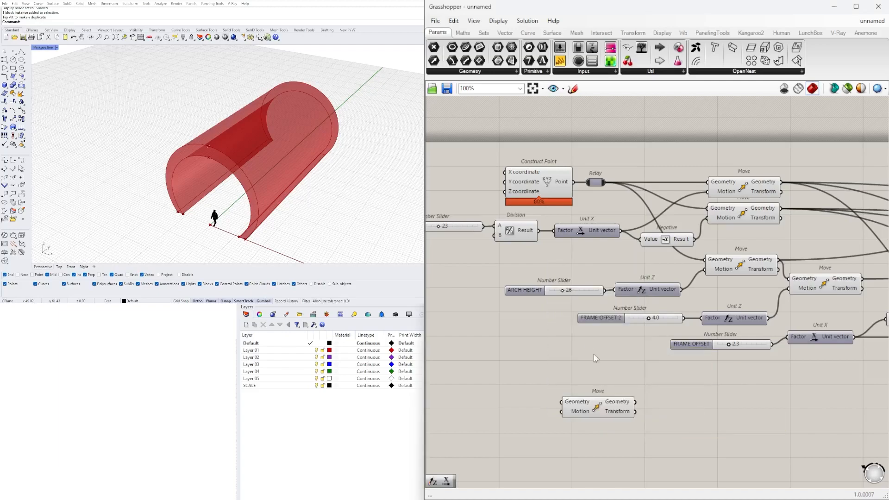
# Step: Shift the existing component graph down to free space above it
pyautogui.scroll(-5, 578, 310)
pyautogui.moveTo(817, 381); pyautogui.dragTo(492, 223)
pyautogui.scroll(-2, 491, 223)
pyautogui.moveTo(589, 259); pyautogui.dragTo(589, 277)
pyautogui.click(597, 366)
pyautogui.scroll(5, 561, 327)
# Step: Bring the new Move component above the graph and wire the origin point into its Geometry
pyautogui.moveTo(560, 325); pyautogui.dragTo(594, 186)
pyautogui.scroll(8, 567, 202)
pyautogui.scroll(-2, 546, 221)
pyautogui.moveTo(512, 207); pyautogui.dragTo(693, 155)
# Step: Carry the new Move component along the graph to a spot above Extrude
pyautogui.scroll(-1, 689, 154)
pyautogui.moveTo(689, 154); pyautogui.dragTo(575, 163, button='right')
pyautogui.scroll(-3, 601, 186)
pyautogui.moveTo(699, 237); pyautogui.dragTo(557, 287, button='right')
pyautogui.scroll(2, 787, 319)
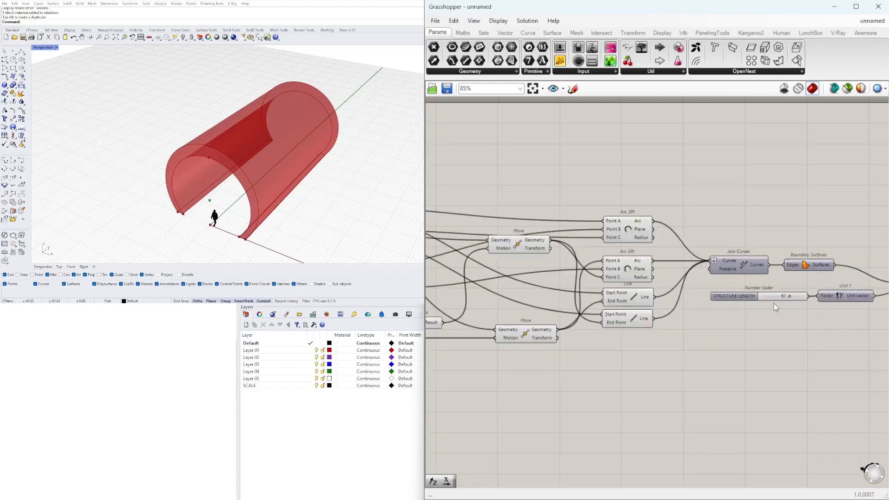
pyautogui.scroll(-2, 775, 304)
pyautogui.moveTo(484, 221); pyautogui.dragTo(736, 260)
pyautogui.moveTo(736, 260); pyautogui.dragTo(728, 258, button='right')
pyautogui.moveTo(749, 253)
pyautogui.mouseDown()
pyautogui.moveTo(764, 242)
pyautogui.moveTo(763, 249)
pyautogui.mouseUp()
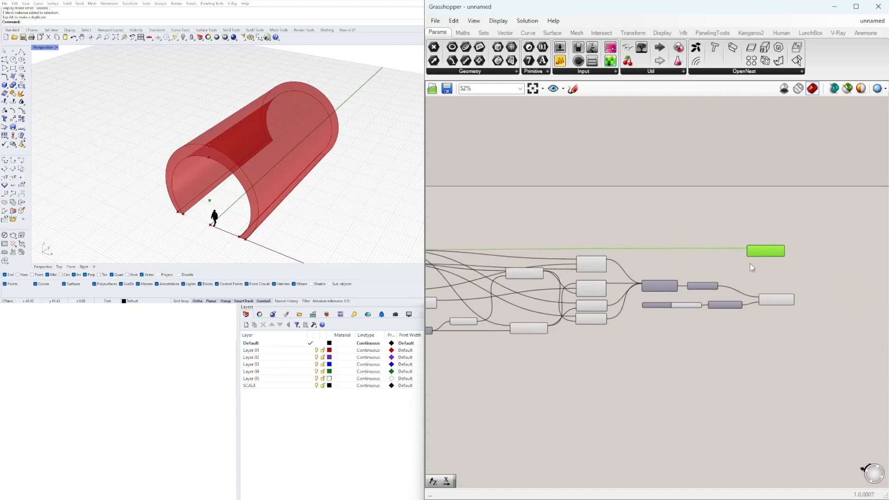
# Step: Wire the Unit Y vector driven by STRUCTURE LENGTH into the new Move's Motion and align the Move above Extrude
pyautogui.scroll(8, 737, 279)
pyautogui.moveTo(696, 322); pyautogui.dragTo(699, 324, button='right')
pyautogui.moveTo(744, 371)
pyautogui.mouseDown(button='right')
pyautogui.moveTo(787, 369)
pyautogui.moveTo(744, 369)
pyautogui.mouseUp(button='right')
pyautogui.moveTo(746, 368); pyautogui.dragTo(761, 178)
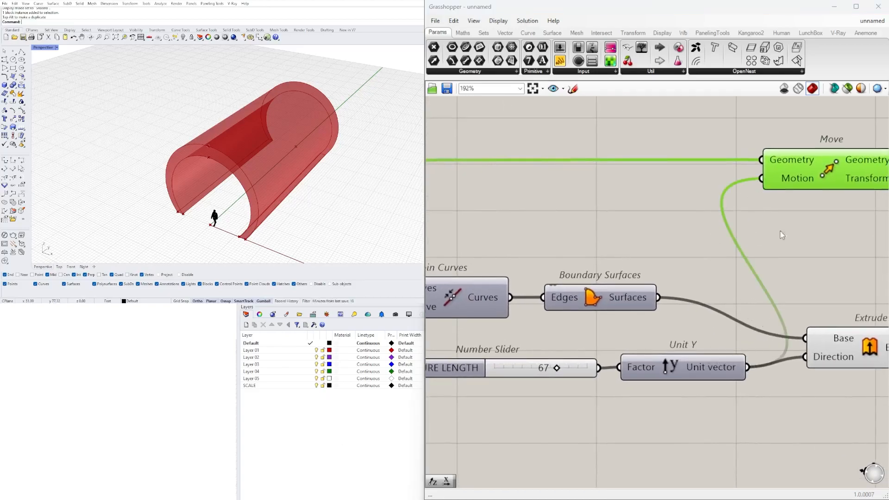
pyautogui.scroll(-3, 776, 238)
pyautogui.moveTo(777, 237); pyautogui.dragTo(678, 240, button='right')
pyautogui.moveTo(706, 201); pyautogui.dragTo(738, 232)
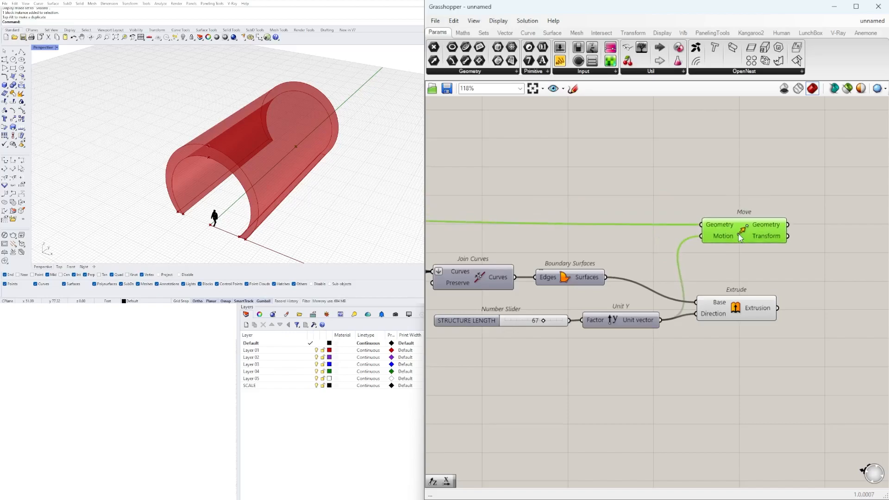
# Step: Insert a relay in the wire feeding the Move's Geometry and place it above and just before the Move component
pyautogui.doubleClick(664, 226)
pyautogui.moveTo(665, 226); pyautogui.dragTo(667, 209)
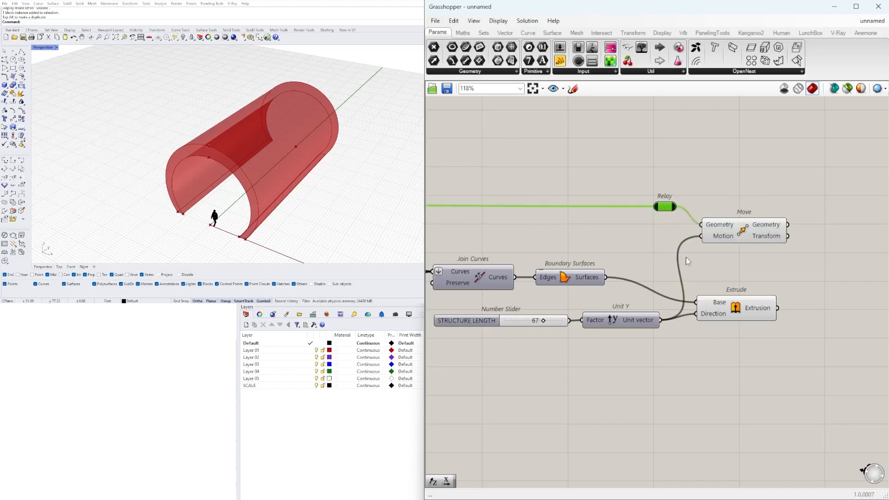
pyautogui.click(230, 210)
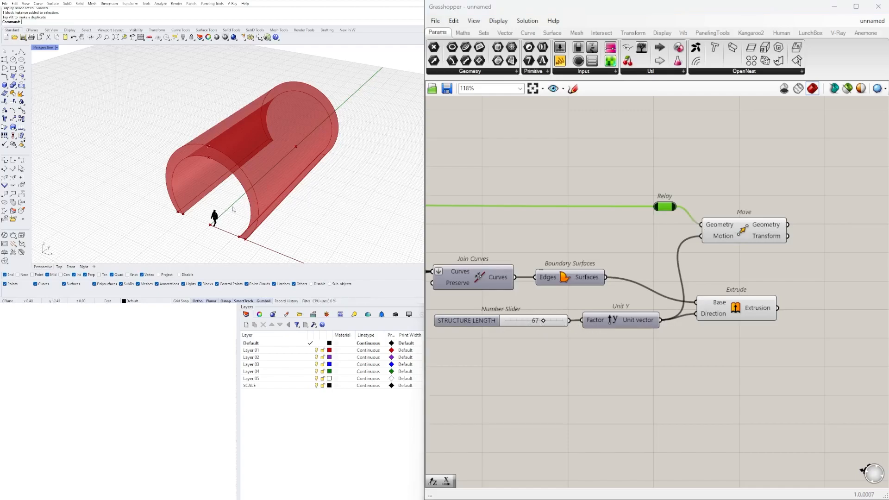
pyautogui.doubleClick(750, 198)
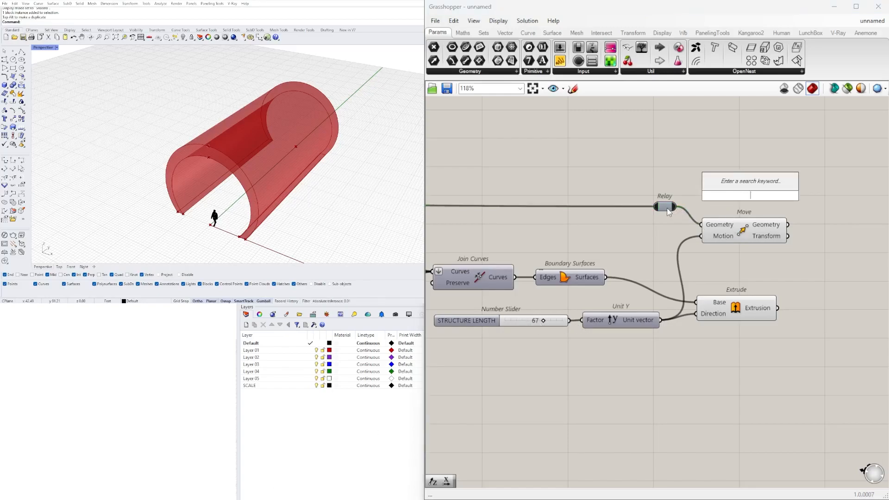
pyautogui.click(668, 211)
pyautogui.click(727, 192)
pyautogui.doubleClick(734, 190)
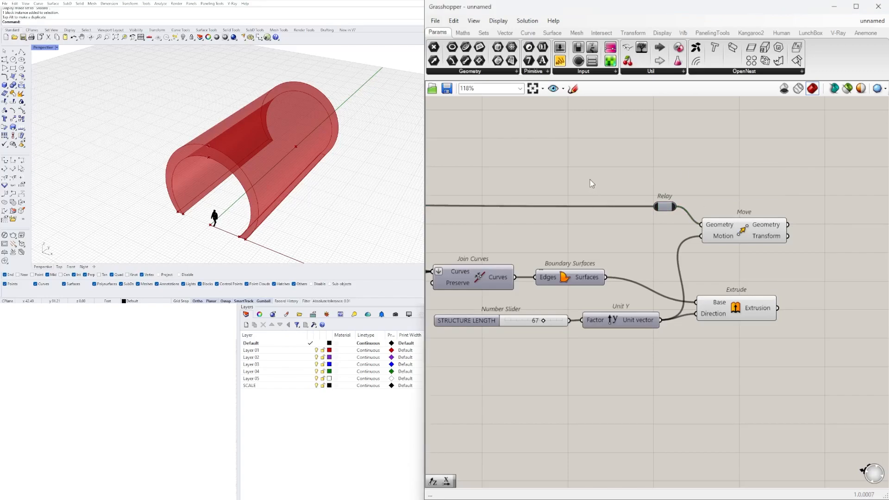
pyautogui.scroll(-5, 592, 183)
pyautogui.scroll(3, 781, 226)
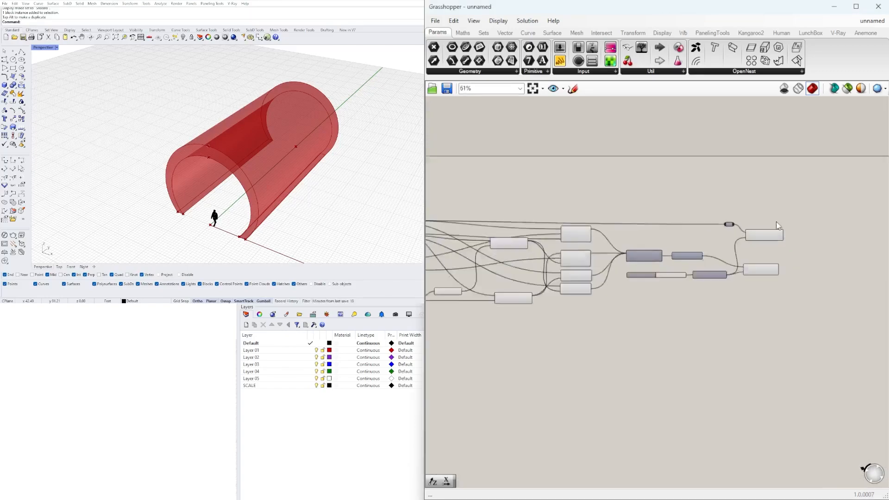
pyautogui.scroll(3, 748, 222)
pyautogui.moveTo(713, 225); pyautogui.dragTo(712, 220)
# Step: Add a Line component past the Move, wiring the relayed origin point to End Point and the Move's Geometry output to Start Point
pyautogui.click(773, 210)
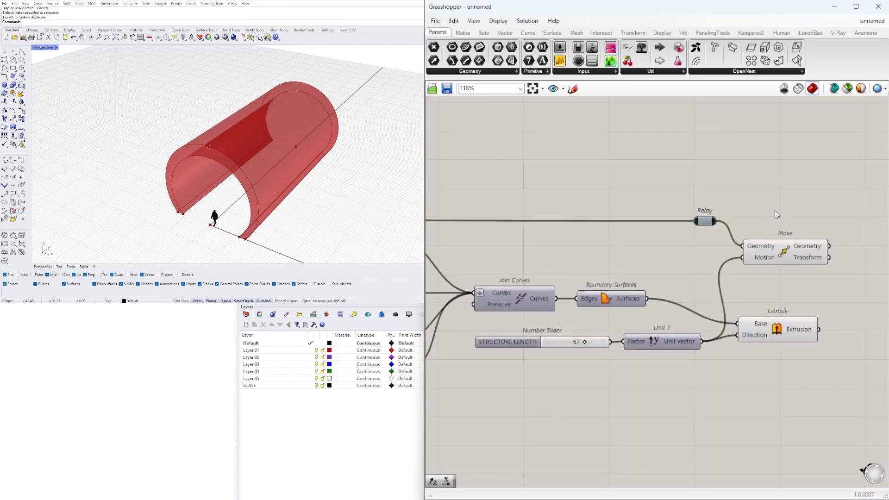
pyautogui.doubleClick(775, 211)
pyautogui.write('li')
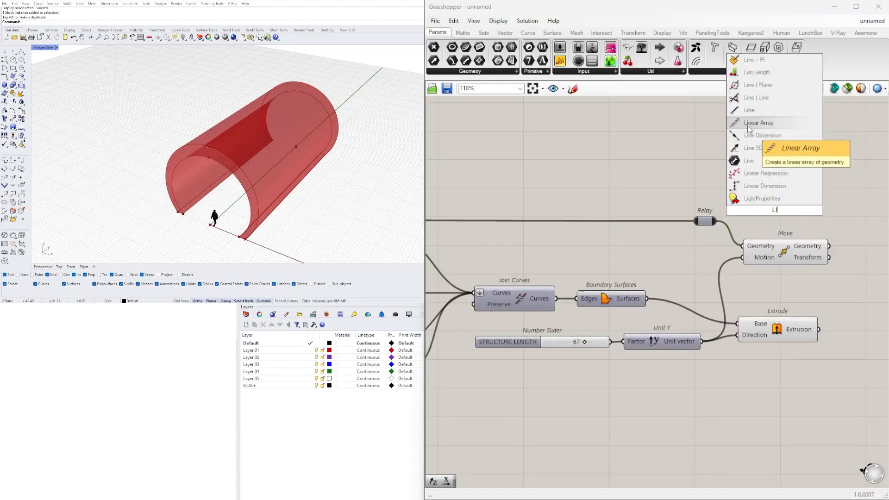
pyautogui.click(748, 111)
pyautogui.click(706, 220)
pyautogui.moveTo(762, 222); pyautogui.dragTo(678, 223, button='right')
pyautogui.moveTo(685, 219); pyautogui.dragTo(795, 215)
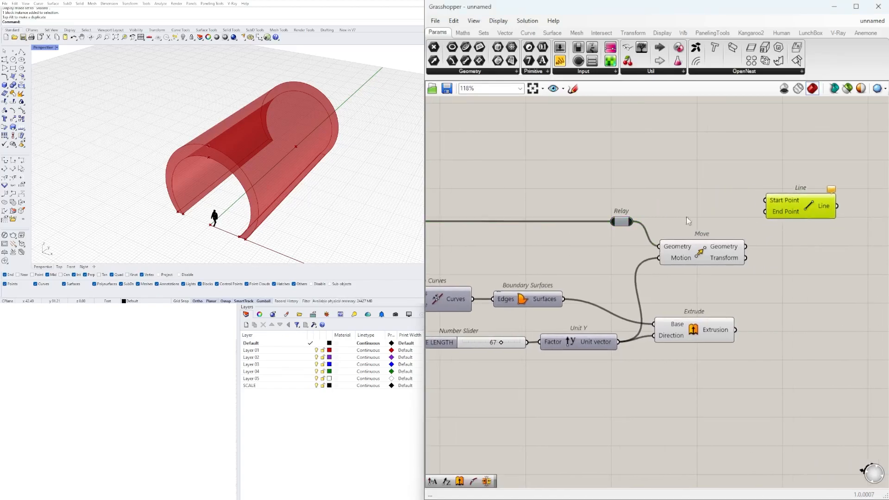
pyautogui.moveTo(630, 222); pyautogui.dragTo(835, 212)
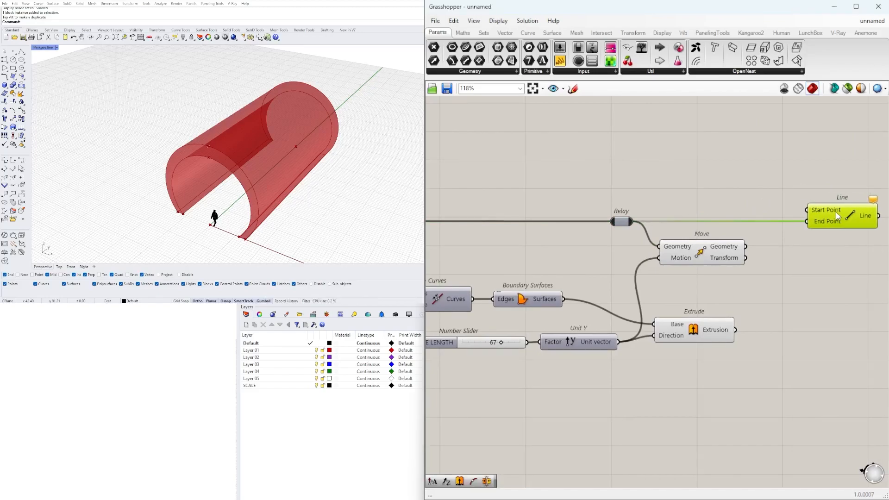
pyautogui.moveTo(745, 246); pyautogui.dragTo(803, 211)
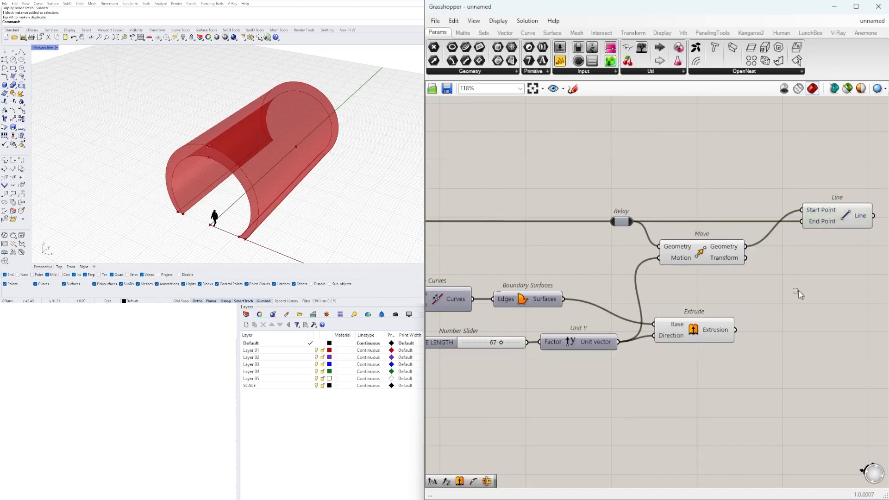
# Step: Try dividing the new line by adding a Divide Curve component and wiring the Line into its Curve input
pyautogui.moveTo(359, 144); pyautogui.dragTo(309, 196, button='right')
pyautogui.moveTo(521, 230); pyautogui.dragTo(277, 247, button='right')
pyautogui.doubleClick(697, 242)
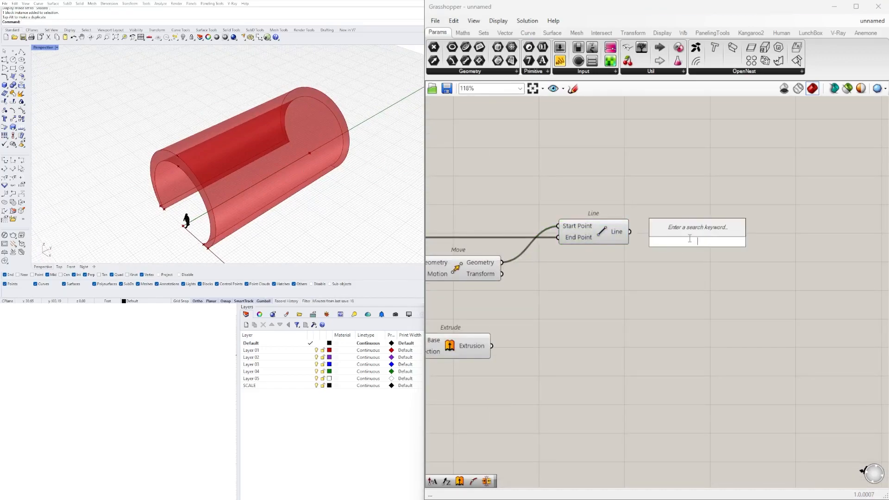
pyautogui.write('DIV')
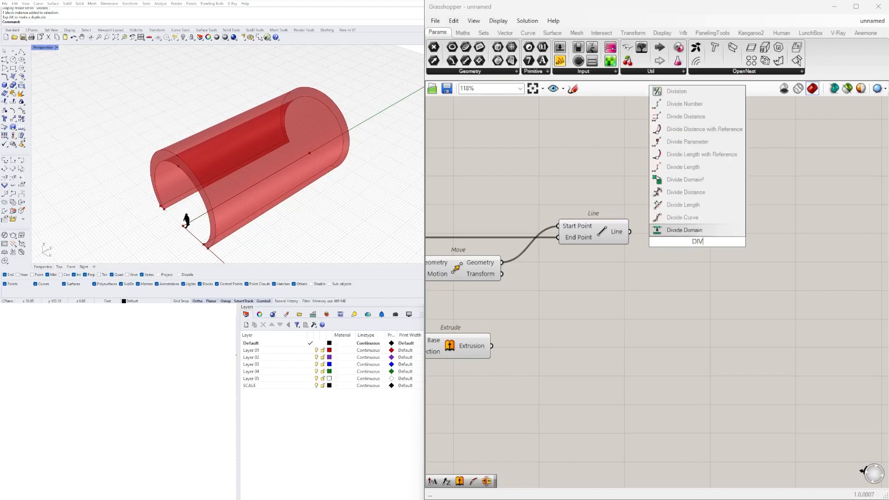
pyautogui.click(685, 230)
pyautogui.moveTo(630, 232); pyautogui.dragTo(695, 210)
# Step: Add a Number Slider set to 4 and wire it into Divide Curve's Count
pyautogui.doubleClick(586, 202)
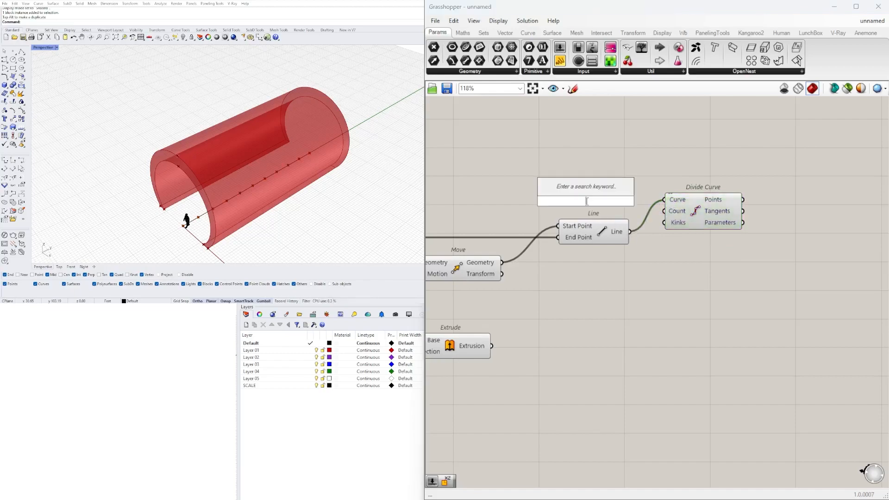
pyautogui.write('4')
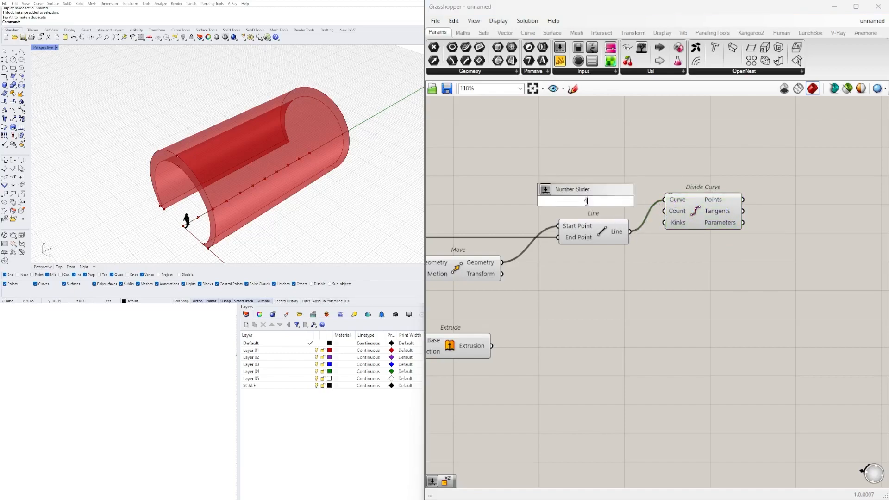
pyautogui.press('Return')
pyautogui.scroll(3, 623, 193)
pyautogui.click(604, 201)
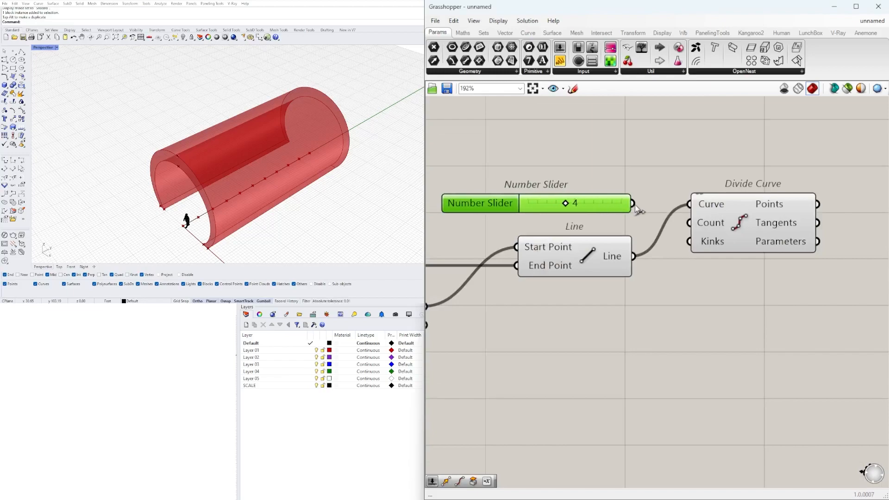
pyautogui.moveTo(256, 170); pyautogui.dragTo(206, 151, button='right')
# Step: Delete the Divide Curve component together with its Number Slider
pyautogui.scroll(-4, 668, 232)
pyautogui.click(616, 238)
pyautogui.moveTo(720, 155); pyautogui.dragTo(646, 230)
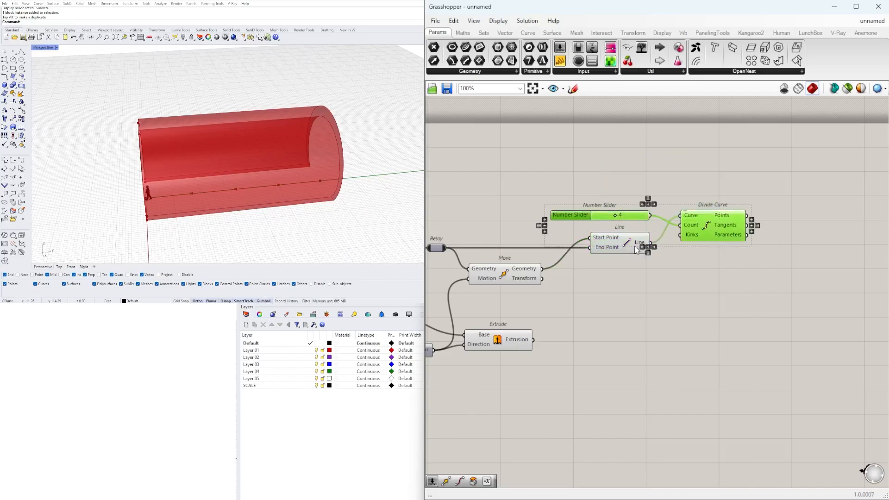
pyautogui.press('Delete')
pyautogui.click(630, 245)
pyautogui.doubleClick(704, 247)
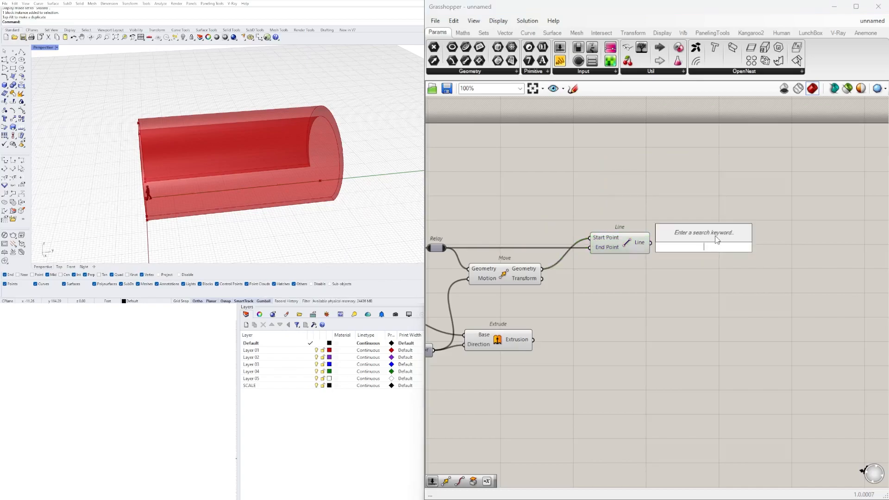
pyautogui.write('MOD')
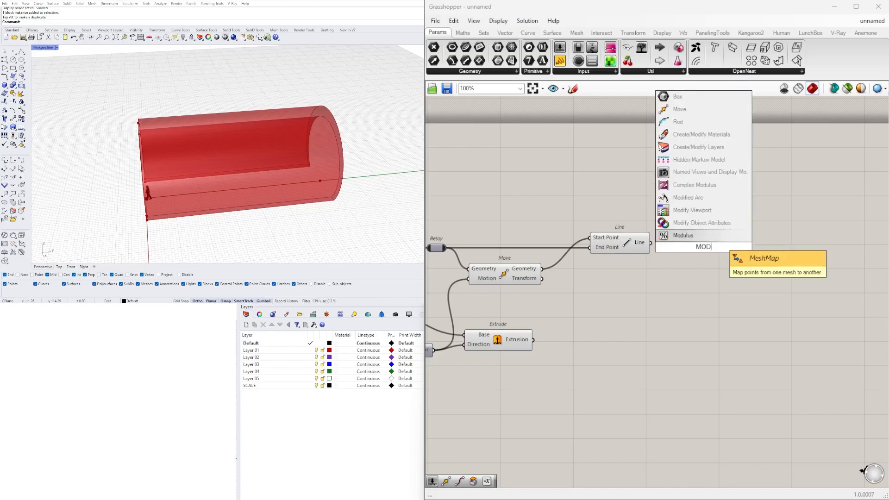
pyautogui.press('Escape')
# Step: Add a Curve Middle component beside the Line and wire the Line output into its Curve input
pyautogui.doubleClick(716, 238)
pyautogui.write('MID')
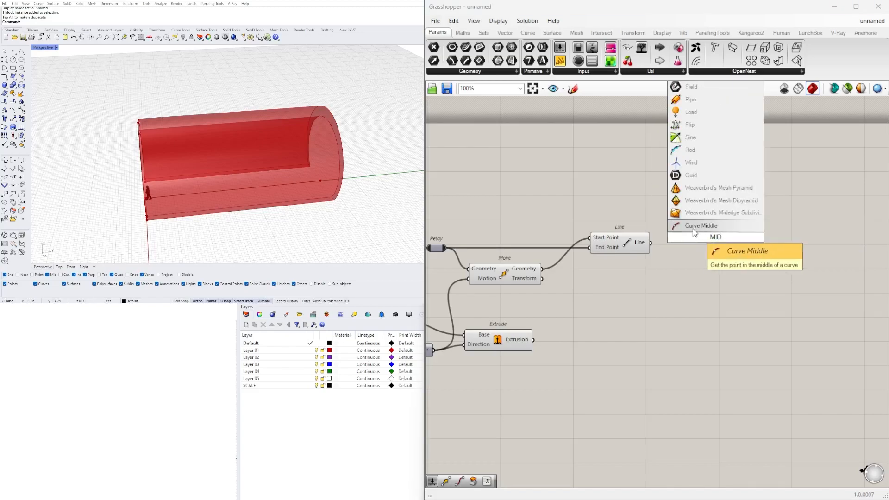
pyautogui.click(693, 228)
pyautogui.moveTo(651, 243); pyautogui.dragTo(689, 240)
pyautogui.moveTo(720, 241); pyautogui.dragTo(697, 247)
pyautogui.moveTo(185, 213); pyautogui.dragTo(265, 186, button='right')
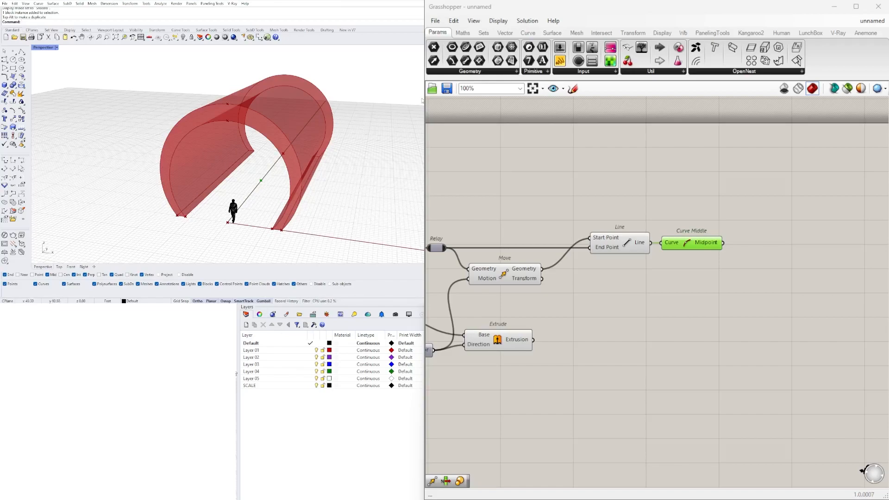
# Step: Add a Move component after Curve Middle and wire the Midpoint into its Geometry
pyautogui.doubleClick(720, 307)
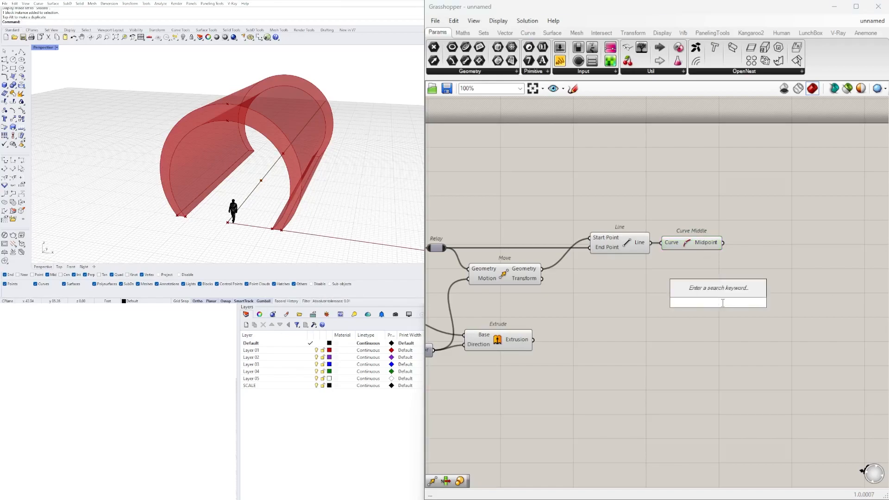
pyautogui.write('move')
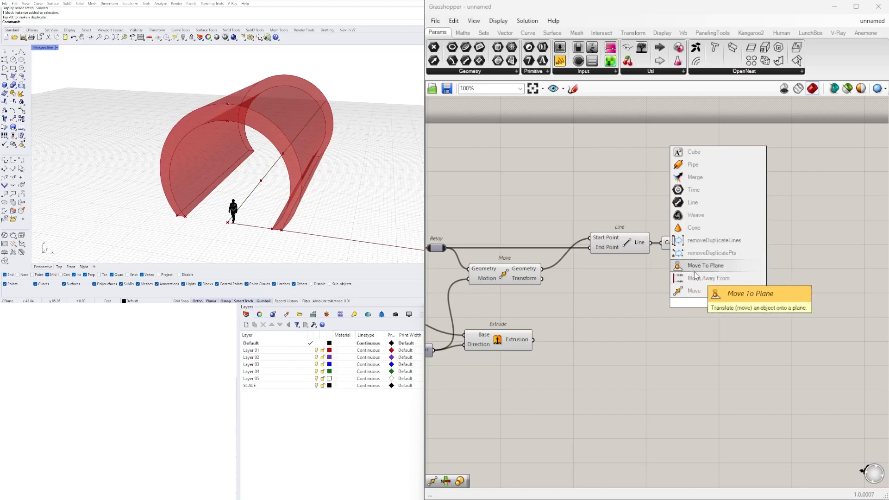
pyautogui.click(695, 290)
pyautogui.moveTo(723, 242); pyautogui.dragTo(799, 220)
# Step: Add a Unit X vector component and place it above Curve Middle
pyautogui.click(677, 217)
pyautogui.doubleClick(676, 213)
pyautogui.write('unit x')
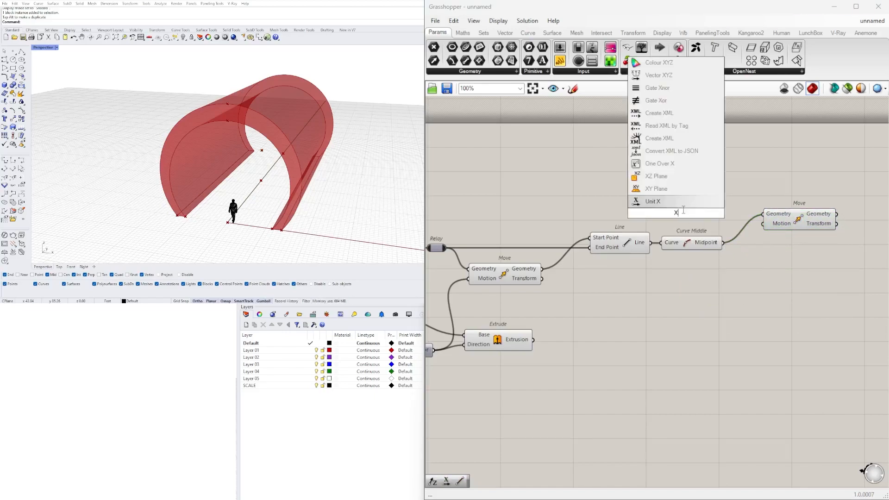
pyautogui.click(684, 208)
pyautogui.moveTo(696, 217); pyautogui.dragTo(705, 217)
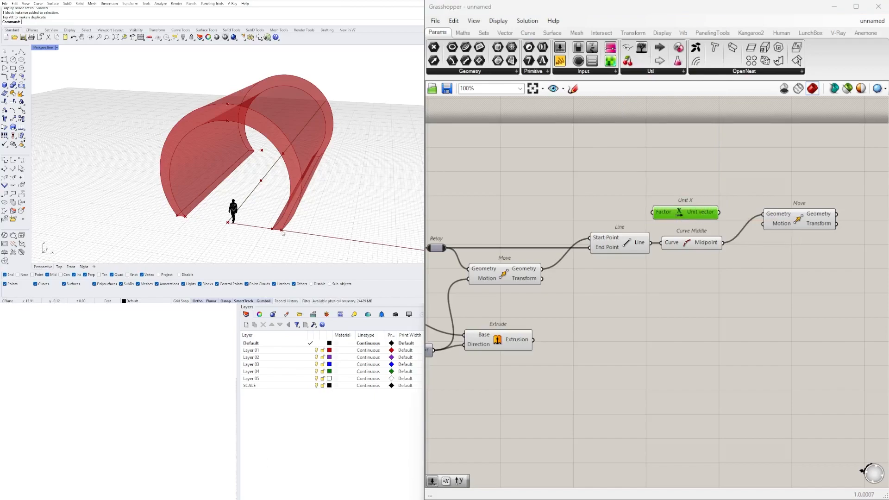
# Step: Wire an existing value from earlier in the graph into Unit X's Factor, and the unit vector into the new Move's Motion
pyautogui.moveTo(745, 249); pyautogui.dragTo(817, 232, button='right')
pyautogui.scroll(-4, 634, 246)
pyautogui.moveTo(618, 308); pyautogui.dragTo(872, 259, button='right')
pyautogui.scroll(8, 650, 218)
pyautogui.moveTo(531, 233); pyautogui.dragTo(599, 236, button='right')
pyautogui.moveTo(597, 230); pyautogui.dragTo(789, 262)
pyautogui.scroll(-5, 623, 225)
pyautogui.scroll(-5, 613, 241)
pyautogui.scroll(-3, 581, 258)
pyautogui.scroll(10, 778, 227)
pyautogui.scroll(-4, 704, 224)
pyautogui.scroll(3, 754, 243)
pyautogui.moveTo(793, 265); pyautogui.dragTo(608, 275, button='right')
pyautogui.scroll(3, 639, 274)
pyautogui.moveTo(670, 276); pyautogui.dragTo(738, 298)
# Step: Duplicate the midpoint's Move component with its input wires and stack the two Moves one above the other
pyautogui.moveTo(313, 178); pyautogui.dragTo(343, 138, button='right')
pyautogui.scroll(-3, 257, 84)
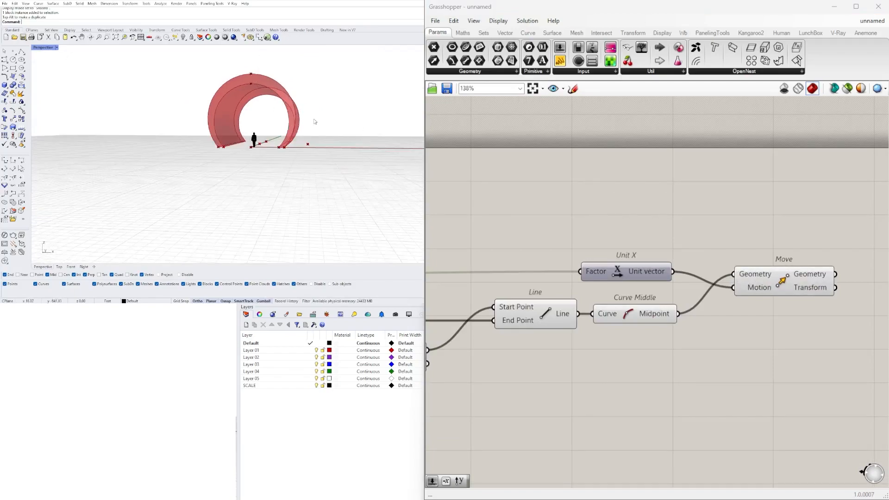
pyautogui.moveTo(315, 122); pyautogui.dragTo(311, 141, button='right')
pyautogui.moveTo(759, 290); pyautogui.dragTo(824, 296)
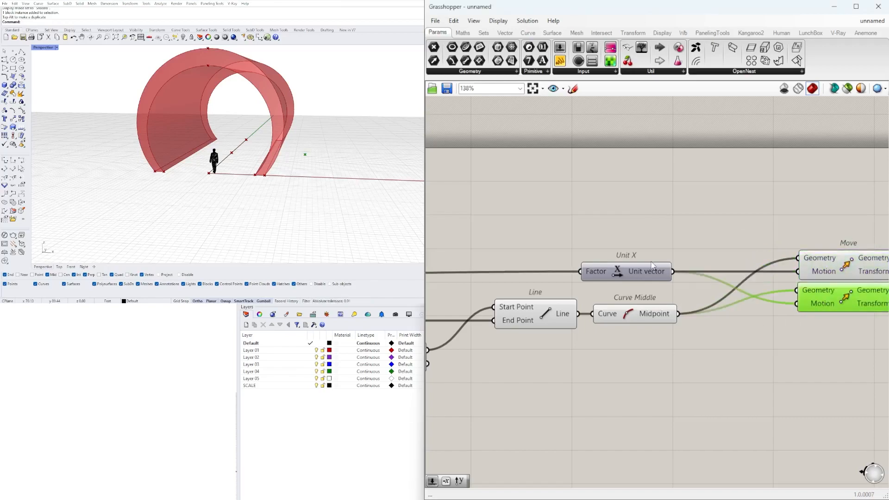
pyautogui.scroll(-2, 759, 294)
pyautogui.moveTo(759, 295); pyautogui.dragTo(612, 287, button='right')
pyautogui.moveTo(720, 350); pyautogui.dragTo(747, 268)
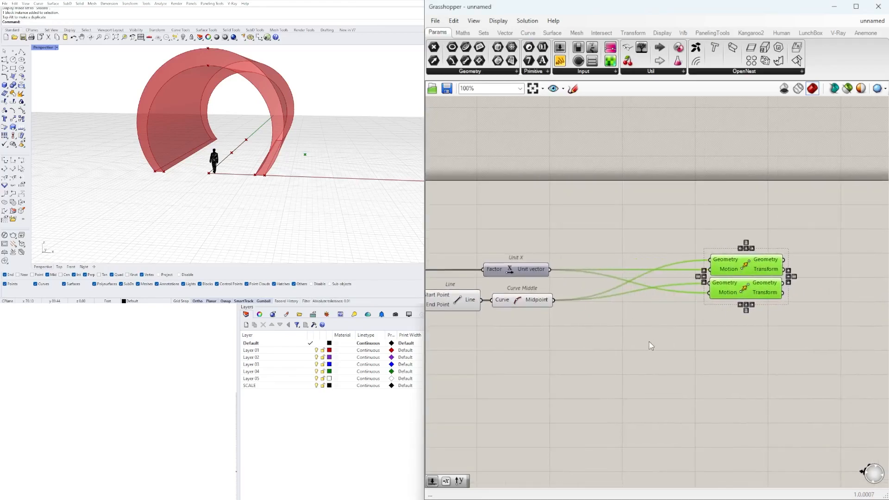
# Step: Add a Negative component and route the Unit X vector through it into the lower Move's Motion
pyautogui.doubleClick(649, 336)
pyautogui.write('neg')
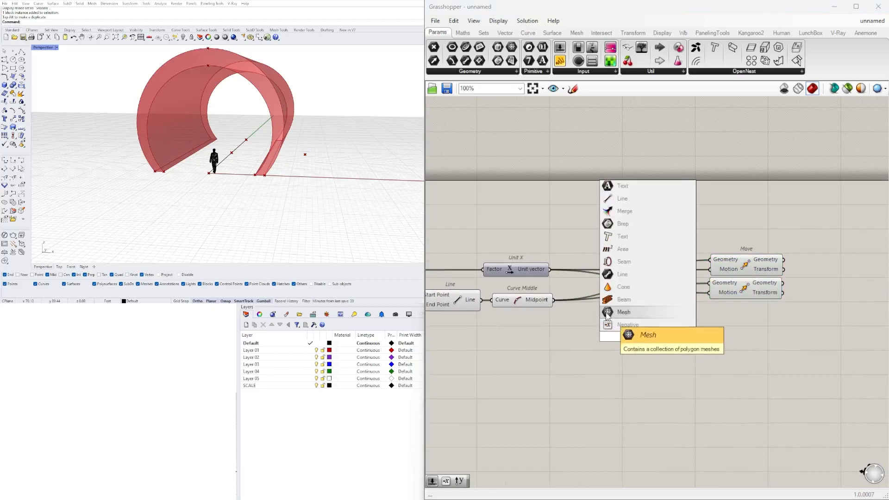
pyautogui.press('Return')
pyautogui.moveTo(626, 334); pyautogui.dragTo(638, 304)
pyautogui.moveTo(713, 300); pyautogui.dragTo(715, 295)
pyautogui.click(732, 291)
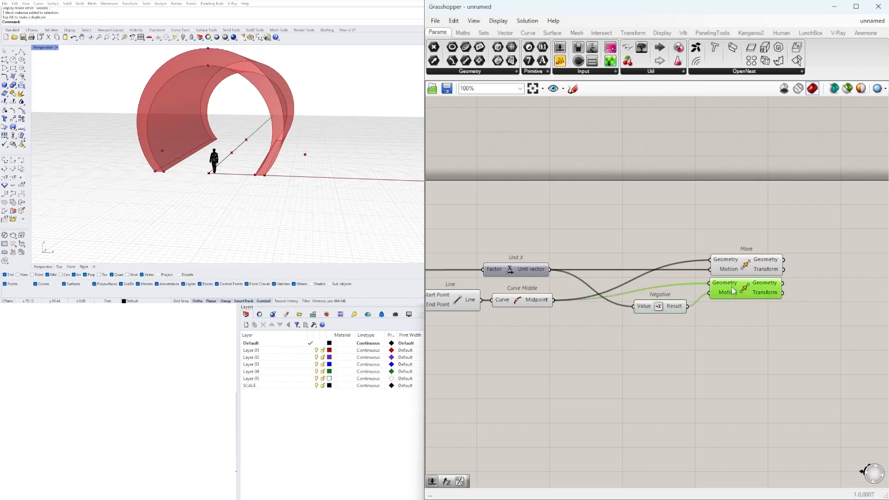
pyautogui.keyDown('shift'); pyautogui.click(739, 268); pyautogui.keyUp('shift')
pyautogui.moveTo(361, 153); pyautogui.dragTo(204, 178, button='right')
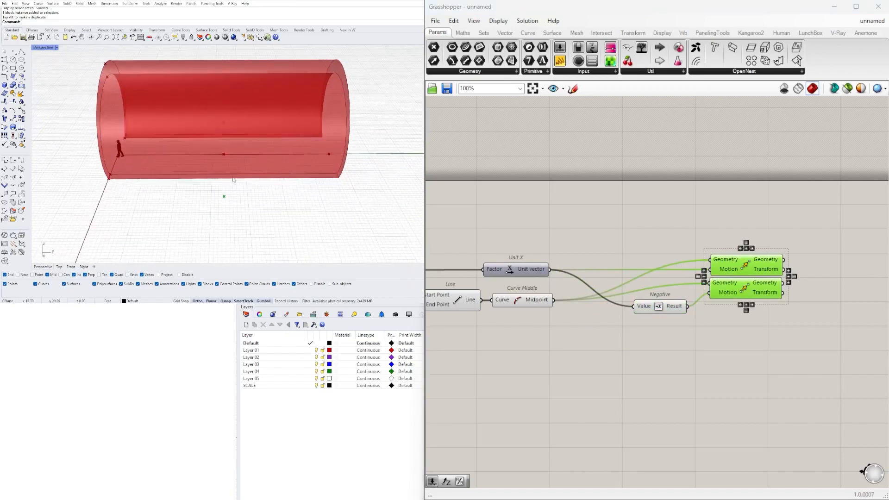
# Step: Add a Line component aligned with the upper Move, wiring the upper Move's Geometry to Start Point and the lower Move's to End Point
pyautogui.scroll(-2, 494, 278)
pyautogui.click(750, 268)
pyautogui.scroll(3, 749, 268)
pyautogui.doubleClick(753, 279)
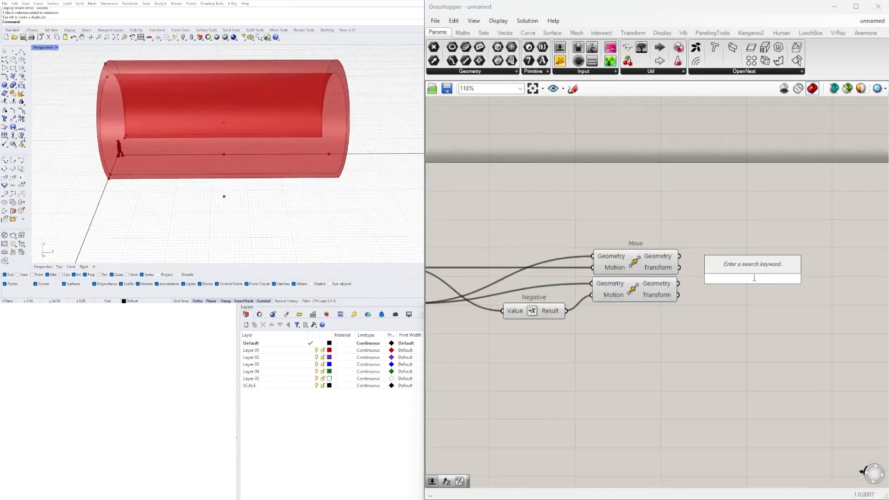
pyautogui.write('line')
pyautogui.click(731, 182)
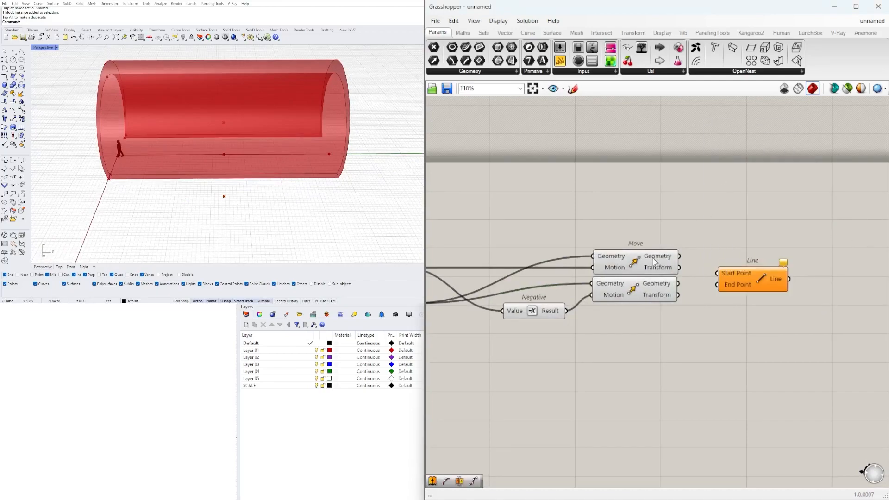
pyautogui.click(655, 261)
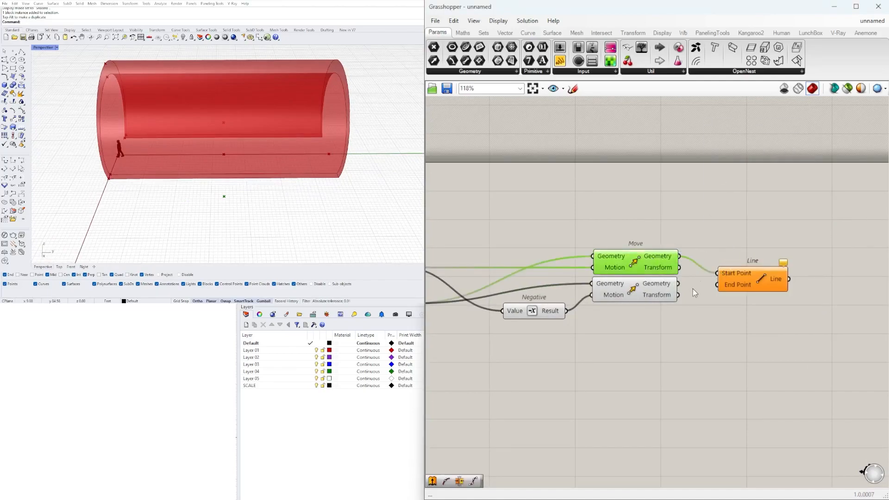
pyautogui.moveTo(714, 285); pyautogui.dragTo(716, 285)
pyautogui.moveTo(745, 284); pyautogui.dragTo(746, 267)
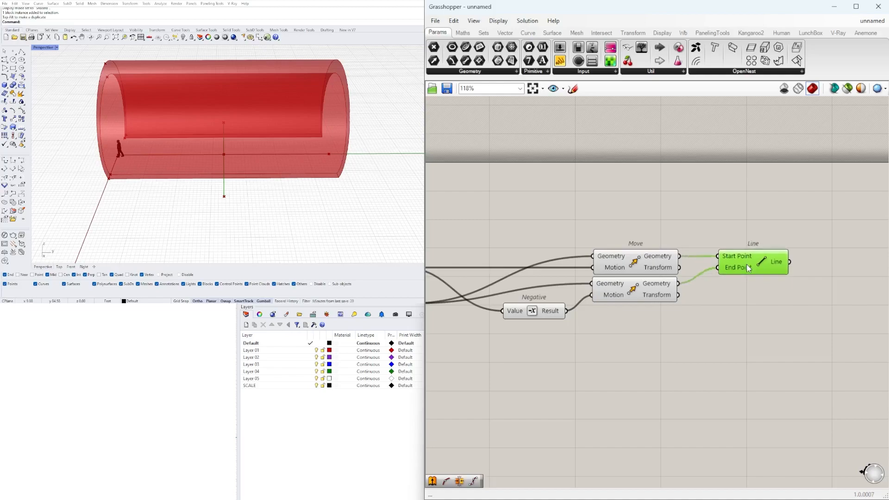
pyautogui.scroll(-4, 248, 171)
pyautogui.moveTo(248, 171)
pyautogui.mouseDown(button='right')
pyautogui.moveTo(144, 166)
pyautogui.moveTo(203, 193)
pyautogui.moveTo(236, 152)
pyautogui.moveTo(246, 155)
pyautogui.mouseUp(button='right')
pyautogui.scroll(4, 235, 157)
pyautogui.moveTo(822, 240); pyautogui.dragTo(660, 249, button='right')
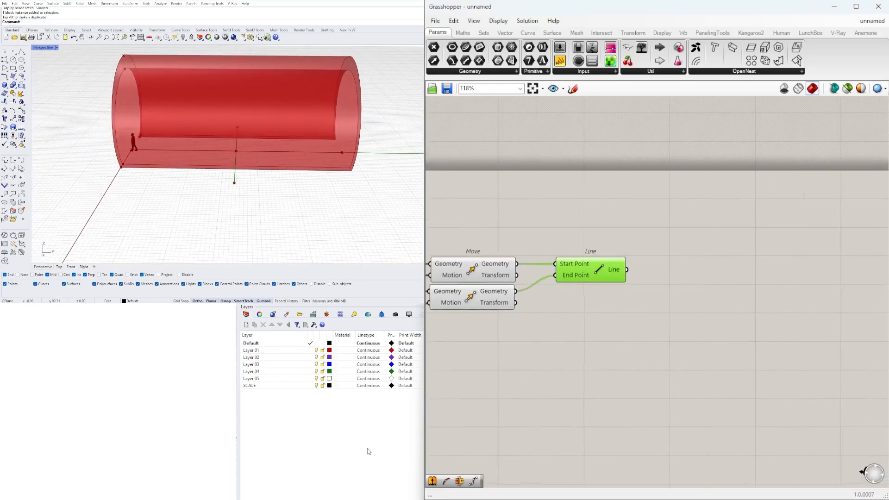
# Step: Add an Extrude component after the crossing Line and wire the Line output into its Base
pyautogui.scroll(5, 224, 179)
pyautogui.scroll(-5, 224, 180)
pyautogui.scroll(5, 227, 179)
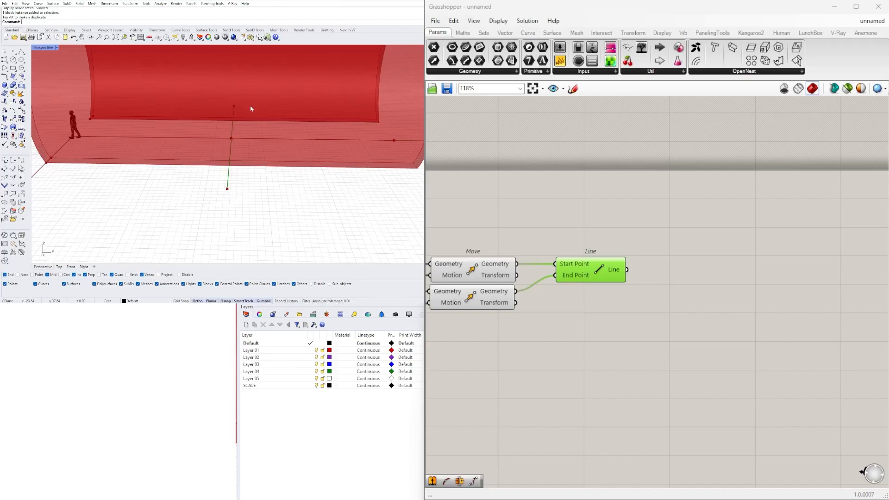
pyautogui.scroll(-5, 251, 108)
pyautogui.scroll(5, 240, 177)
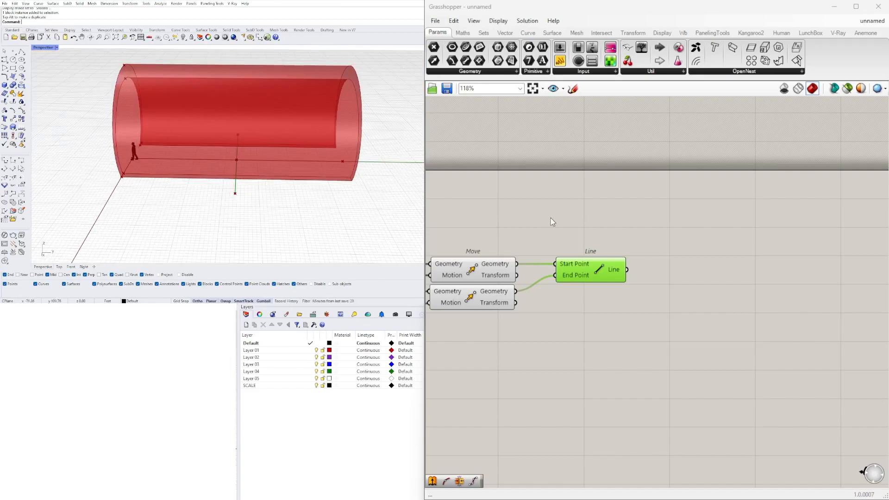
pyautogui.doubleClick(690, 270)
pyautogui.write('extru')
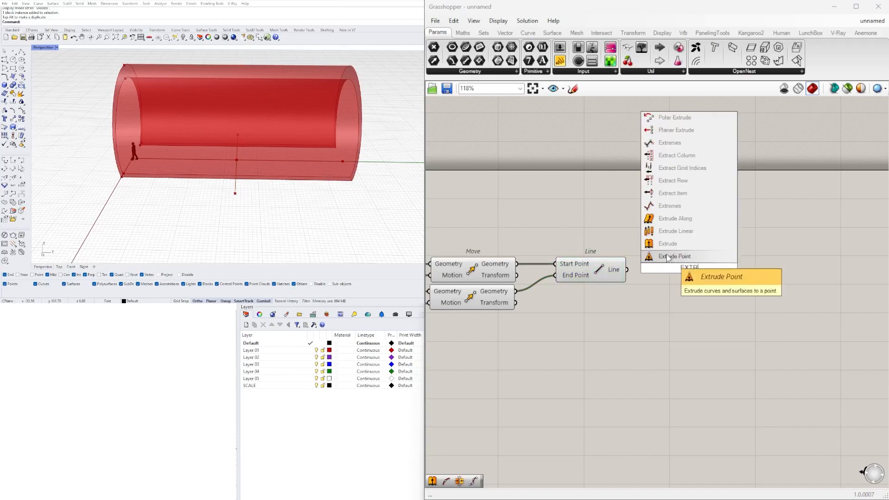
pyautogui.click(665, 246)
pyautogui.moveTo(681, 273); pyautogui.dragTo(676, 313)
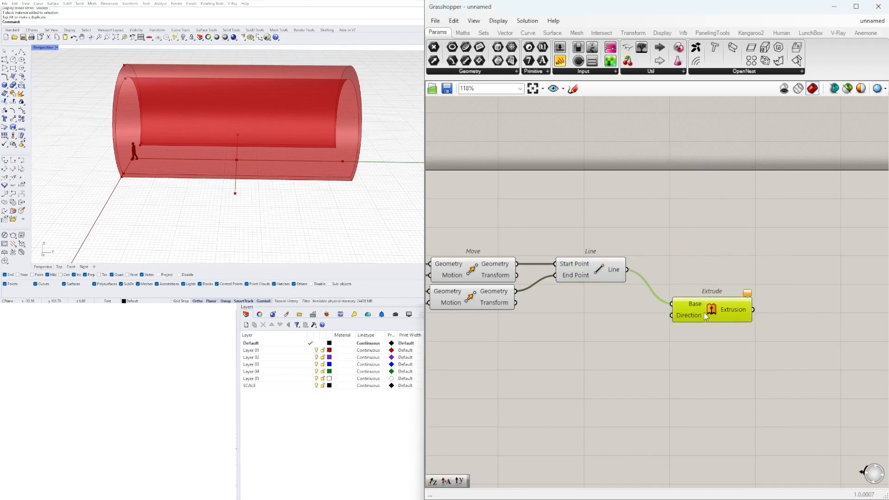
# Step: Add an Addition component near the height sliders, wiring ARCH HEIGHT into A and FRAME OFFSET 2 into B
pyautogui.scroll(-5, 604, 354)
pyautogui.scroll(5, 520, 368)
pyautogui.moveTo(297, 151); pyautogui.dragTo(142, 73, button='right')
pyautogui.scroll(3, 818, 320)
pyautogui.moveTo(818, 319); pyautogui.dragTo(654, 316, button='right')
pyautogui.click(706, 312)
pyautogui.scroll(-2, 654, 317)
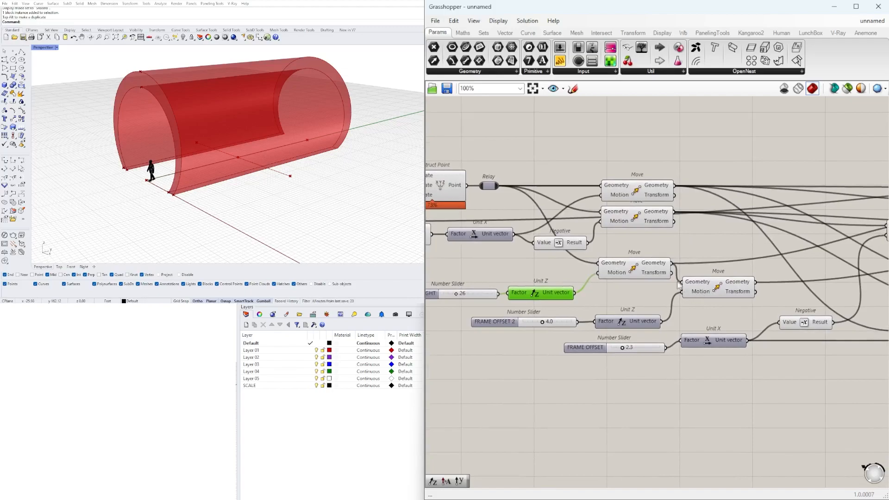
pyautogui.moveTo(584, 285); pyautogui.dragTo(681, 280, button='right')
pyautogui.click(521, 291)
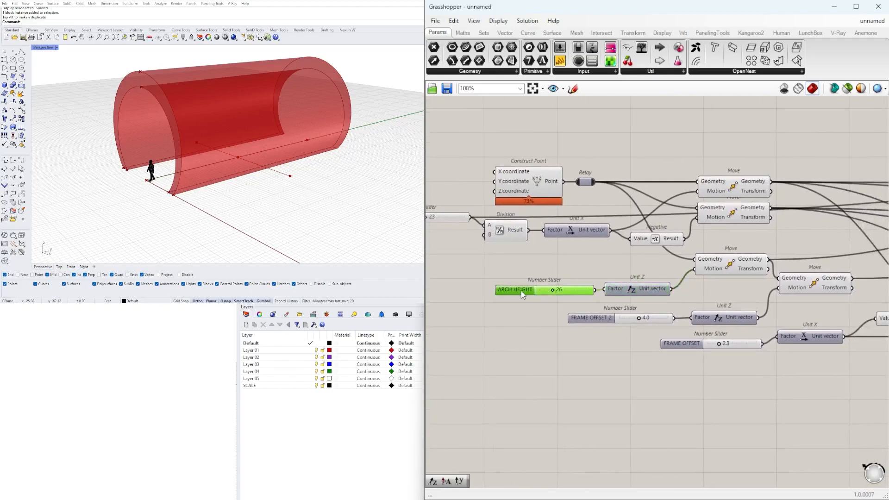
pyautogui.click(604, 317)
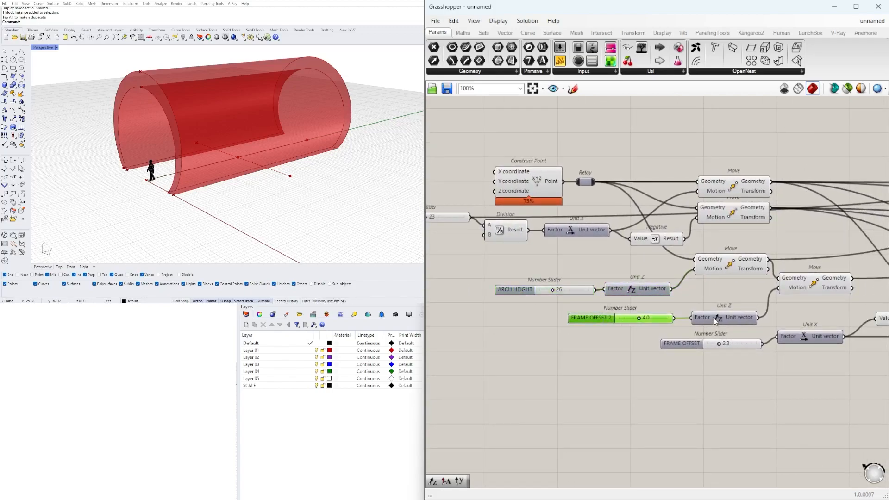
pyautogui.scroll(1, 675, 312)
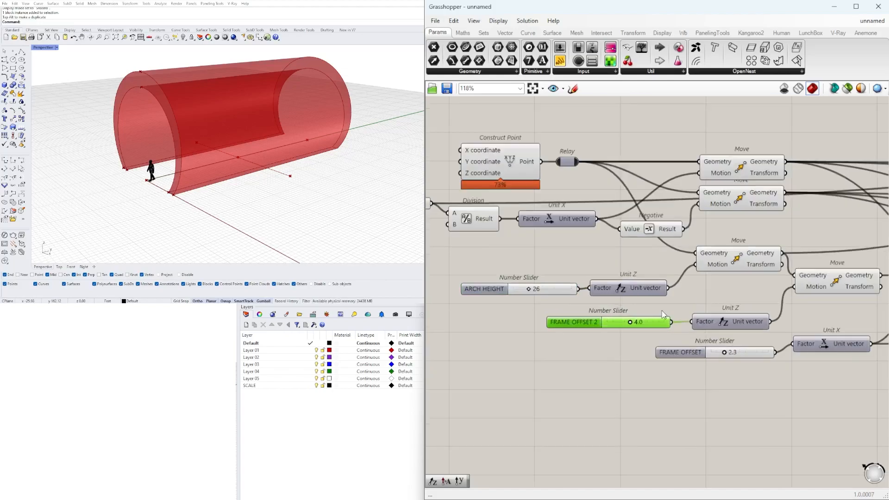
pyautogui.doubleClick(731, 386)
pyautogui.write('addition')
pyautogui.press('Return')
pyautogui.moveTo(579, 291); pyautogui.dragTo(704, 379)
pyautogui.click(720, 389)
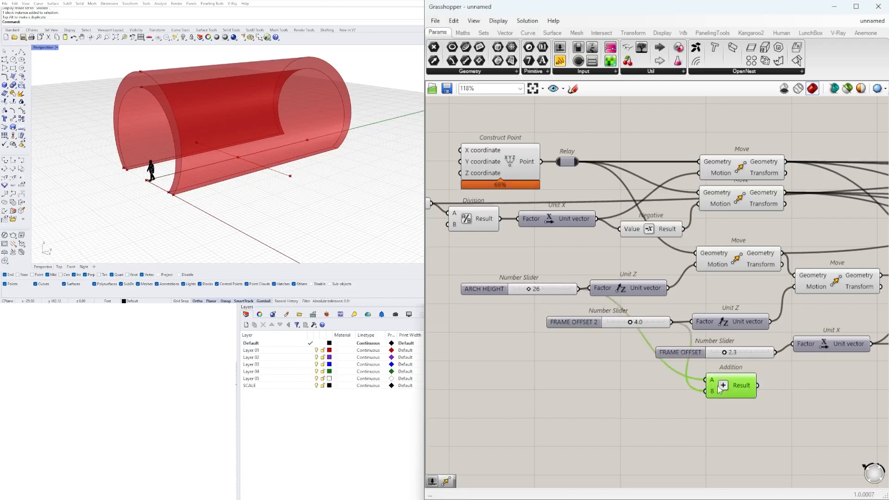
# Step: Place the Addition below the crossing Line and route its Result through a new Unit Z into the Extrude's Direction
pyautogui.scroll(-8, 720, 388)
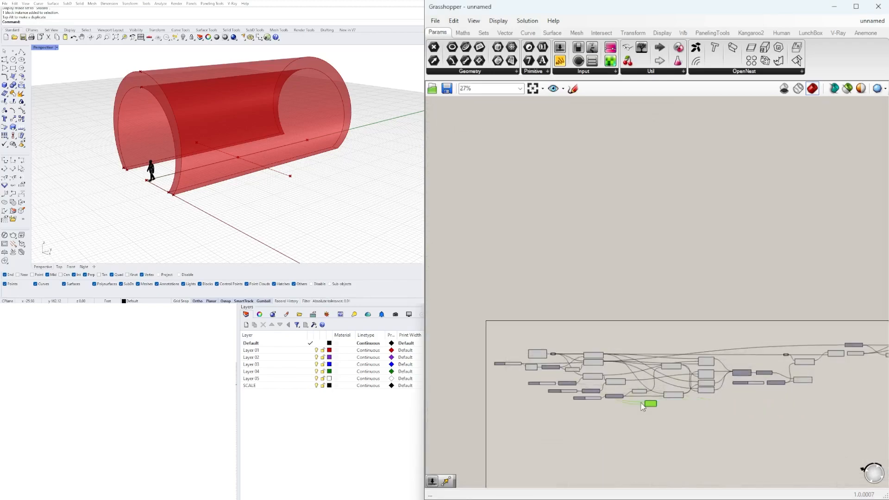
pyautogui.scroll(8, 775, 386)
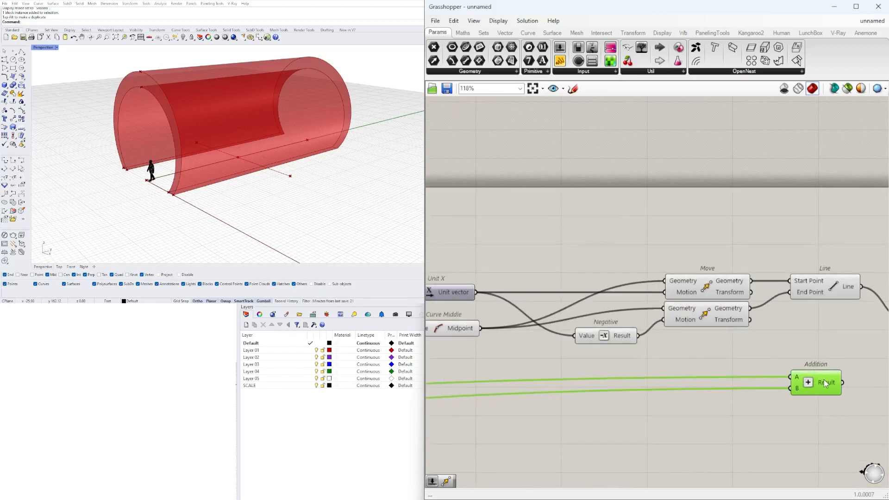
pyautogui.moveTo(631, 376); pyautogui.dragTo(617, 358)
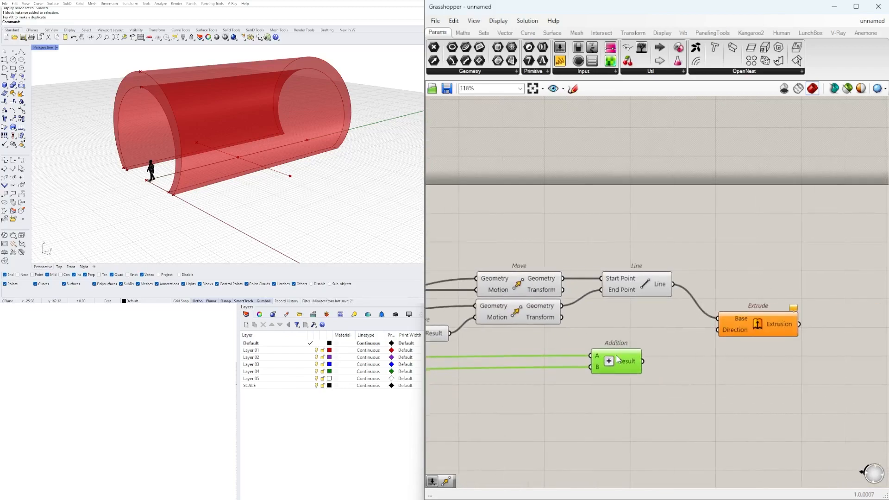
pyautogui.doubleClick(667, 372)
pyautogui.write('unit z')
pyautogui.press('Return')
pyautogui.moveTo(621, 361); pyautogui.dragTo(638, 370)
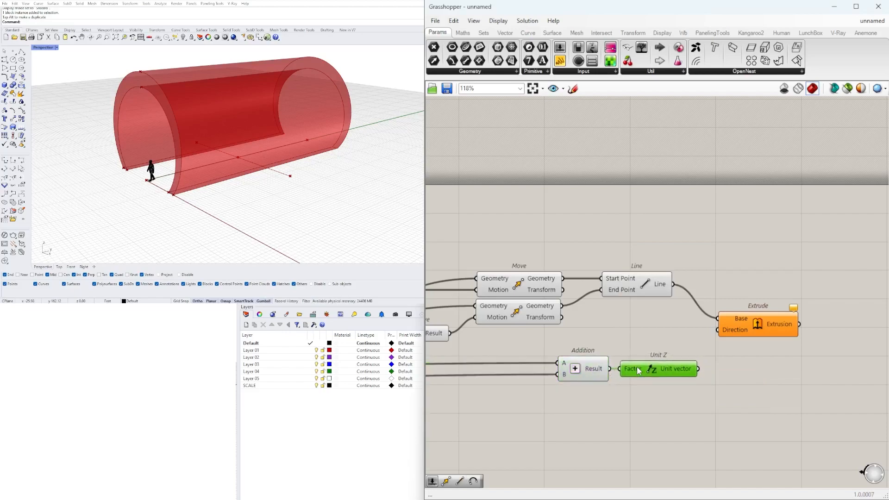
pyautogui.moveTo(719, 336); pyautogui.dragTo(795, 291)
pyautogui.click(591, 376)
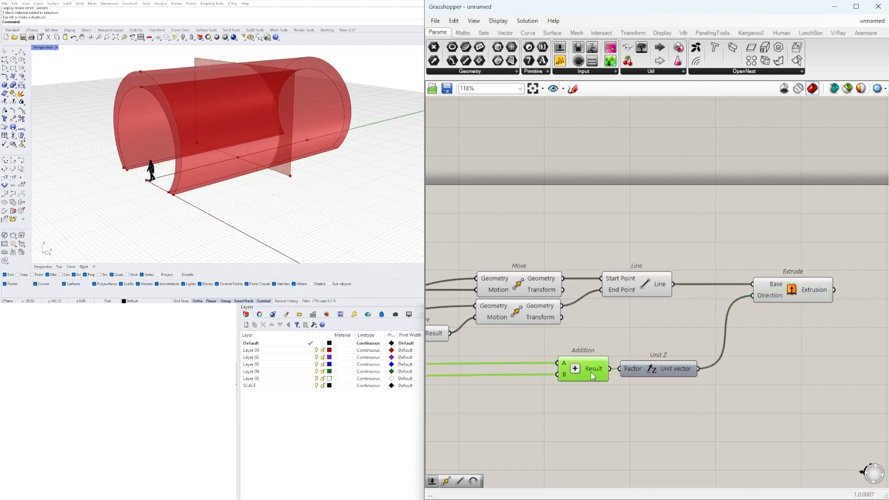
pyautogui.click(637, 375)
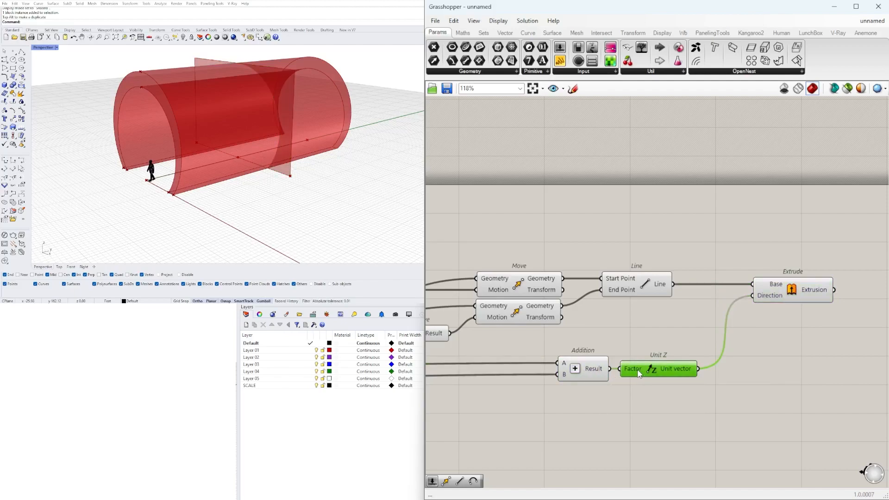
# Step: Review how the height sliders feed the Addition, Unit Z and Extrude components
pyautogui.scroll(-4, 636, 368)
pyautogui.scroll(4, 620, 334)
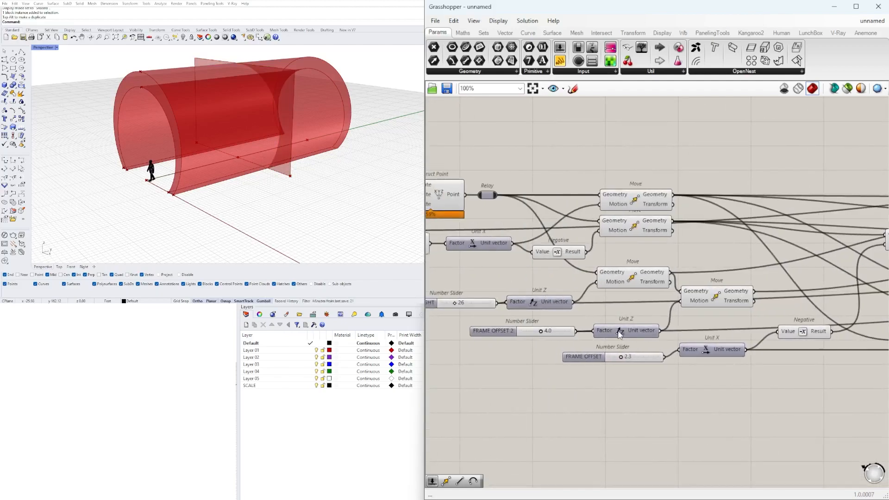
pyautogui.scroll(-3, 693, 327)
pyautogui.scroll(4, 663, 337)
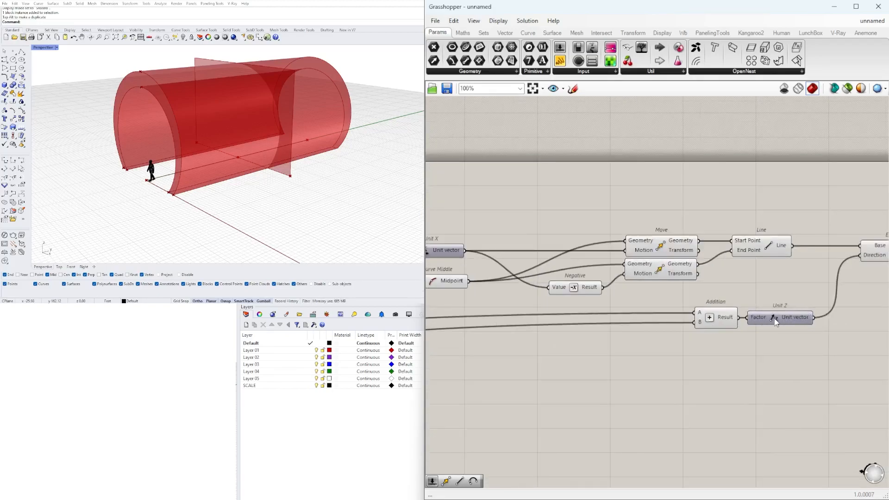
pyautogui.scroll(-2, 746, 331)
pyautogui.scroll(3, 738, 324)
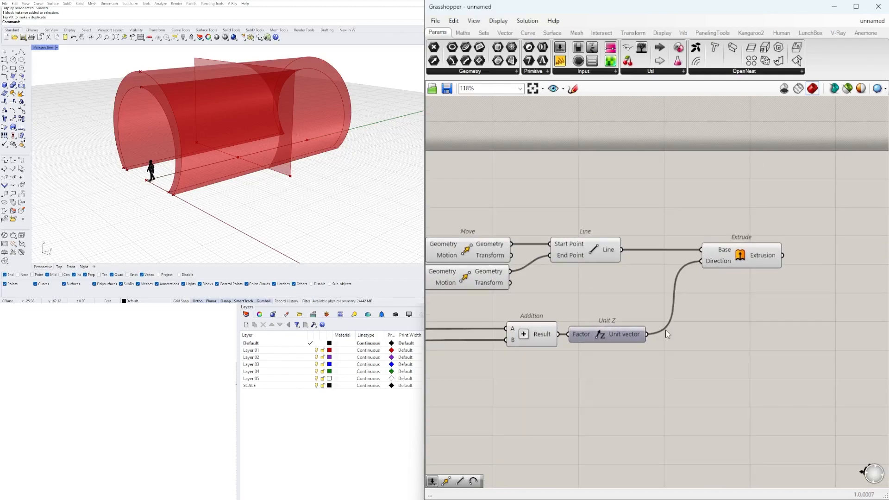
pyautogui.click(594, 340)
pyautogui.click(734, 257)
# Step: Add a Move component to the right of the Extrude and wire the Extrusion into its Geometry
pyautogui.moveTo(267, 155); pyautogui.dragTo(225, 173, button='right')
pyautogui.moveTo(759, 275); pyautogui.dragTo(597, 283, button='right')
pyautogui.scroll(3, 657, 275)
pyautogui.doubleClick(659, 273)
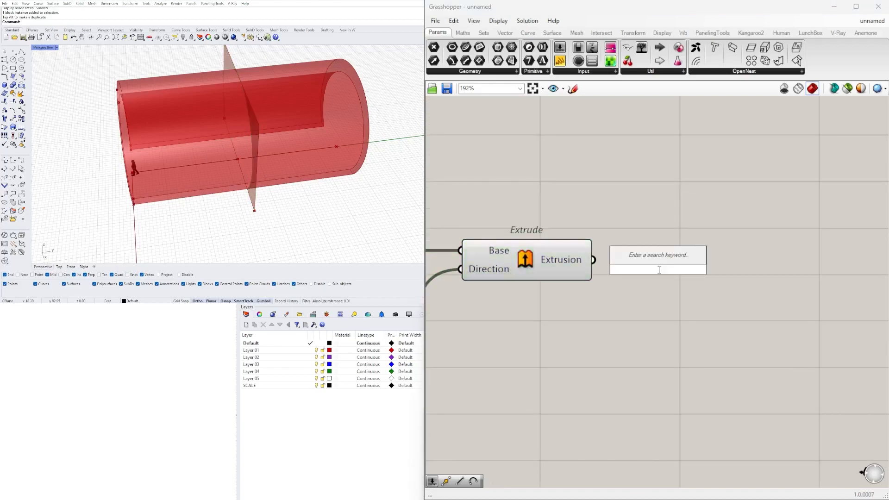
pyautogui.write('move')
pyautogui.click(634, 256)
pyautogui.scroll(-2, 651, 271)
pyautogui.moveTo(651, 270); pyautogui.dragTo(545, 283, button='right')
pyautogui.moveTo(545, 283); pyautogui.dragTo(678, 277)
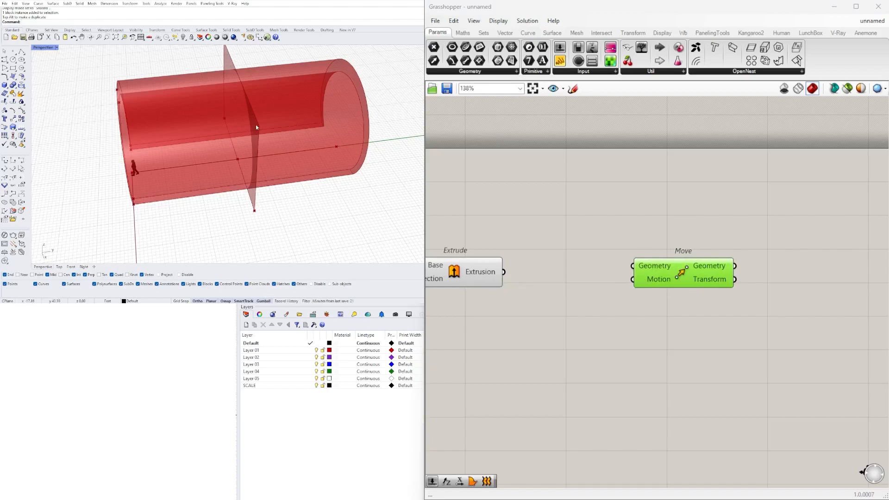
pyautogui.click(477, 274)
pyautogui.moveTo(505, 272); pyautogui.dragTo(731, 279)
# Step: Add an Amplitude component with the Extrusion as its Vector, and wire its output into the Move's Motion
pyautogui.click(608, 331)
pyautogui.doubleClick(608, 331)
pyautogui.write('AMPL')
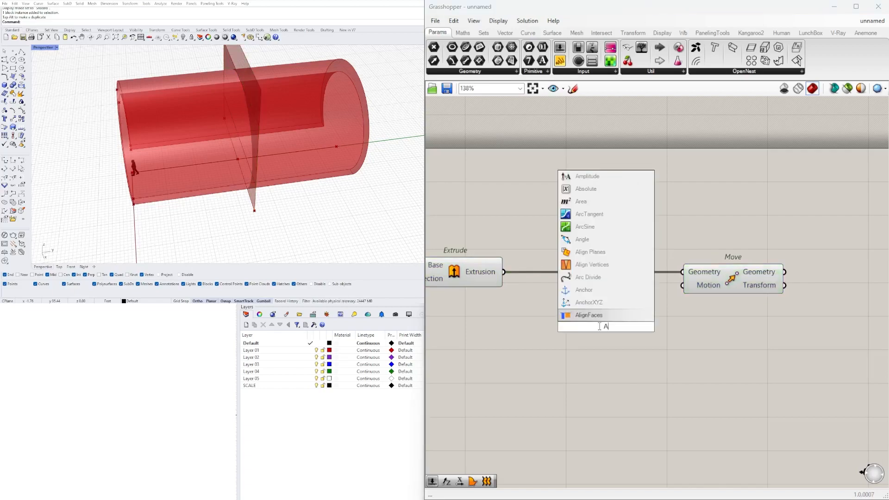
pyautogui.click(569, 314)
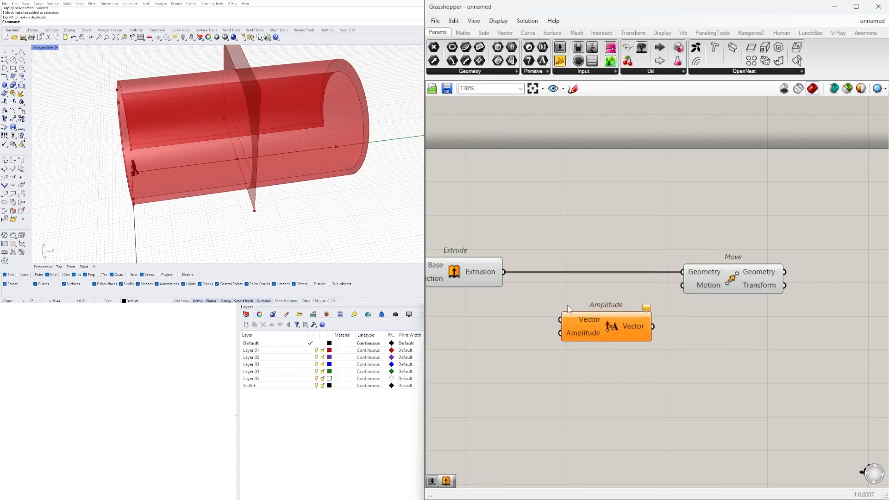
pyautogui.moveTo(626, 330); pyautogui.dragTo(680, 280)
pyautogui.click(721, 317)
pyautogui.moveTo(739, 357); pyautogui.dragTo(687, 321, button='right')
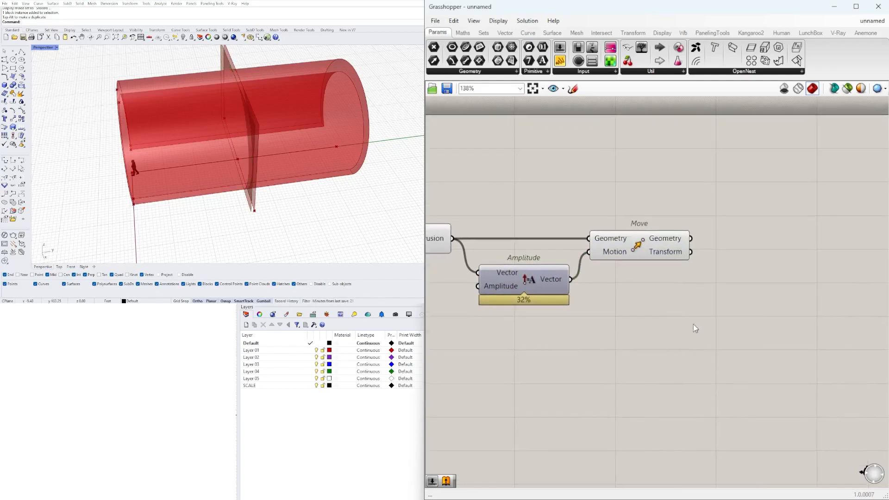
# Step: Add a second Extrude with the moved Geometry as its Base, and place a Negative component beneath it
pyautogui.doubleClick(696, 324)
pyautogui.write('extr')
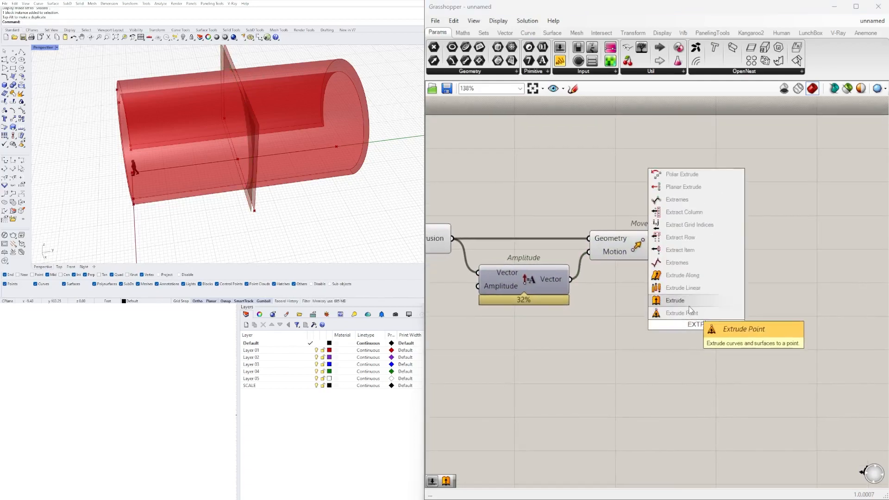
pyautogui.click(694, 301)
pyautogui.moveTo(694, 316); pyautogui.dragTo(770, 240)
pyautogui.doubleClick(702, 295)
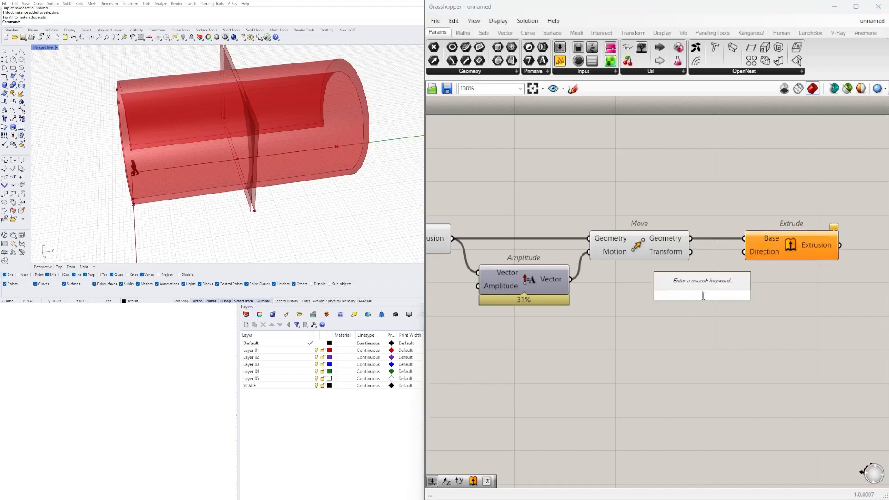
pyautogui.write('nega')
pyautogui.click(697, 284)
pyautogui.moveTo(711, 294); pyautogui.dragTo(750, 289)
# Step: Add a number slider with a value of 1.0 and wire it into the Amplitude input
pyautogui.scroll(2, 256, 125)
pyautogui.moveTo(491, 293); pyautogui.dragTo(576, 293, button='right')
pyautogui.doubleClick(463, 292)
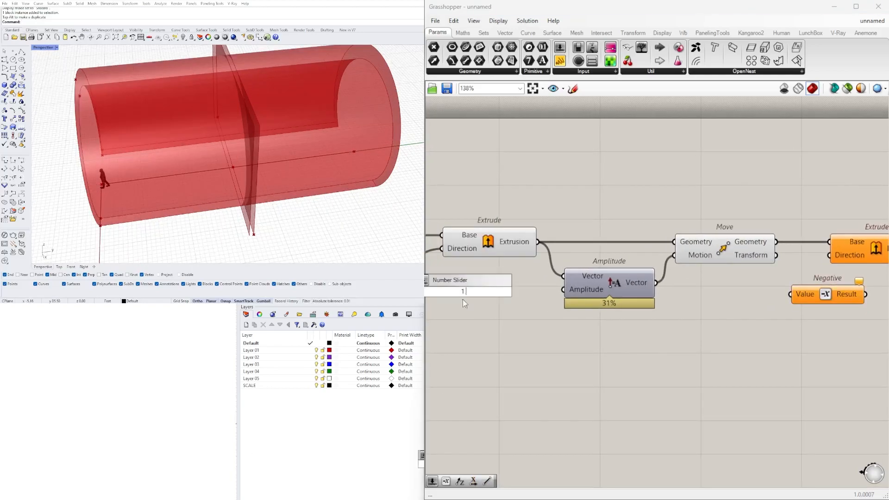
pyautogui.write('1.5')
pyautogui.press('Return')
pyautogui.moveTo(488, 297)
pyautogui.mouseDown()
pyautogui.moveTo(498, 301)
pyautogui.moveTo(473, 302)
pyautogui.mouseUp()
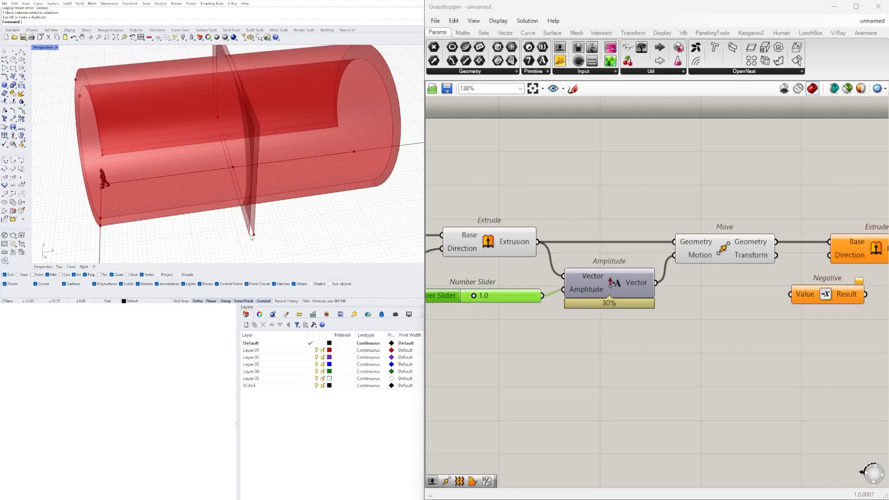
pyautogui.click(561, 343)
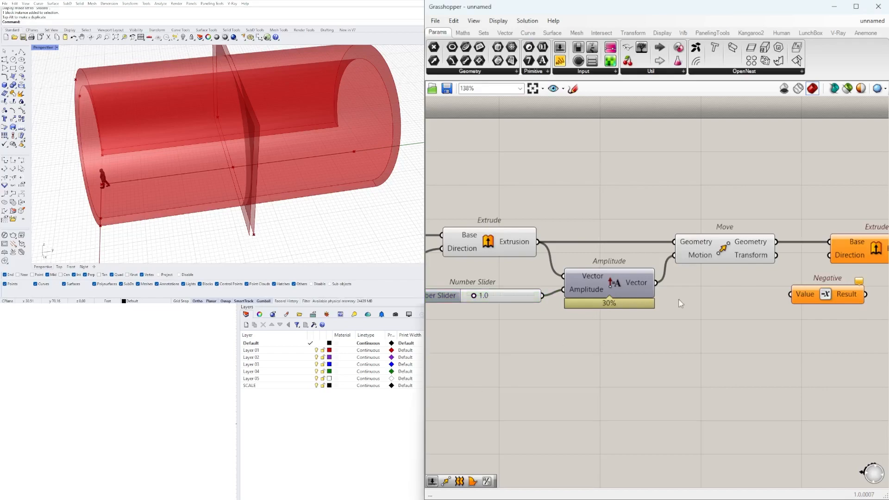
# Step: Multiply the Amplitude vector by 2, then route the Result through the Negative into the second Extrude's Direction
pyautogui.doubleClick(681, 304)
pyautogui.write('*')
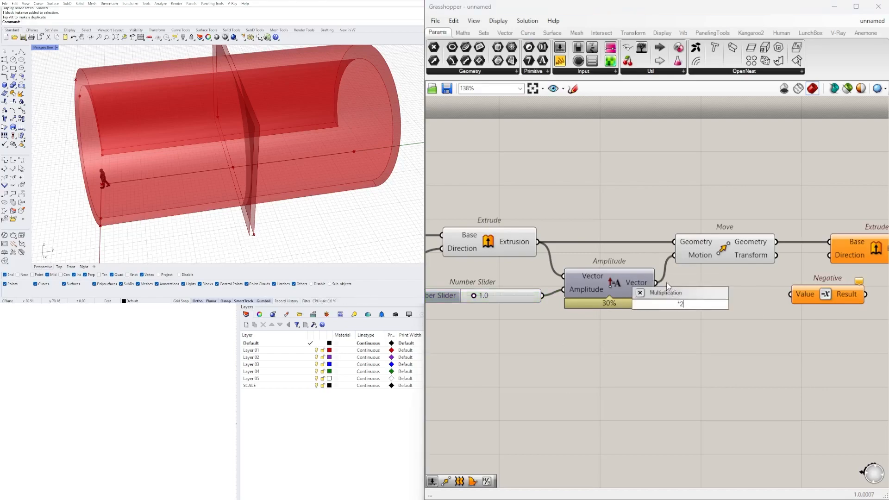
pyautogui.press('Return')
pyautogui.moveTo(711, 303); pyautogui.dragTo(709, 307)
pyautogui.moveTo(796, 301); pyautogui.dragTo(791, 295)
pyautogui.moveTo(815, 301); pyautogui.dragTo(777, 302)
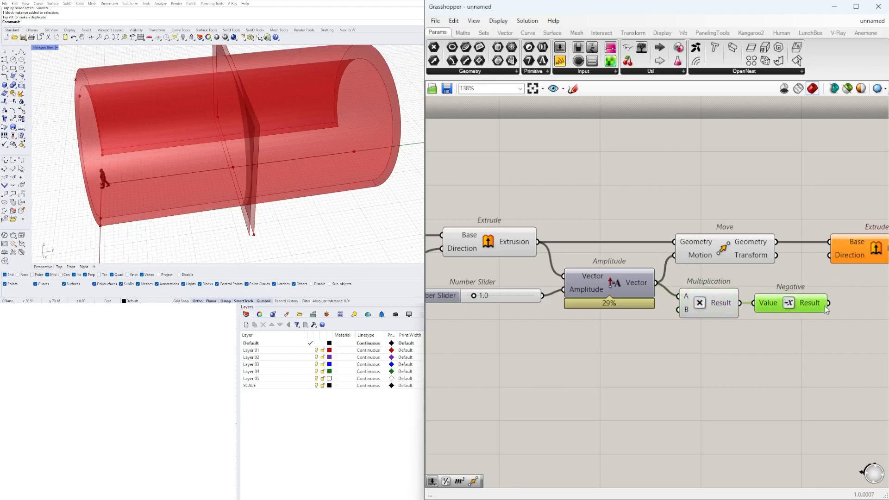
pyautogui.moveTo(826, 309); pyautogui.dragTo(684, 319, button='right')
pyautogui.moveTo(696, 265); pyautogui.dragTo(697, 265)
pyautogui.moveTo(717, 268); pyautogui.dragTo(750, 269)
# Step: Set the Amplitude's number slider to 0.9 and place it below the first Extrude
pyautogui.moveTo(542, 292); pyautogui.dragTo(875, 295, button='right')
pyautogui.scroll(2, 656, 312)
pyautogui.scroll(3, 658, 316)
pyautogui.moveTo(667, 300); pyautogui.dragTo(526, 432)
pyautogui.click(682, 337)
# Step: Add a Division component fed by the number slider and wire its Result into the Amplitude input
pyautogui.scroll(-3, 683, 337)
pyautogui.doubleClick(746, 445)
pyautogui.write('division')
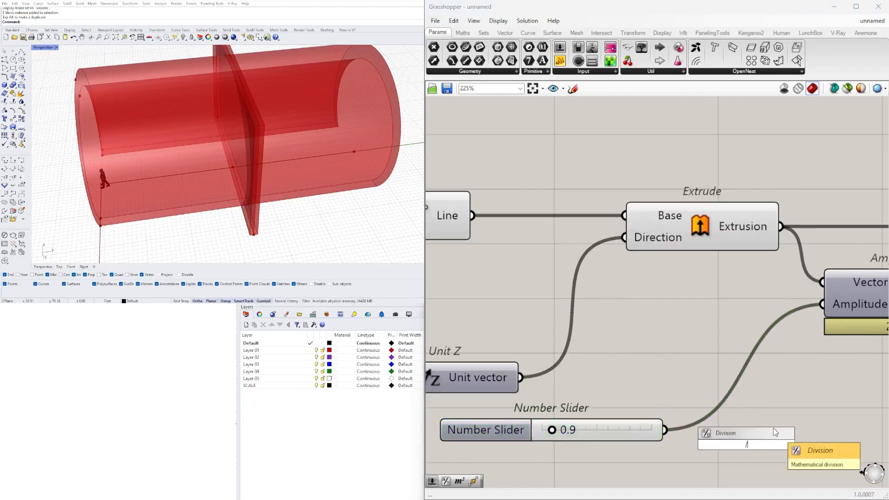
pyautogui.press('Return')
pyautogui.scroll(-2, 694, 432)
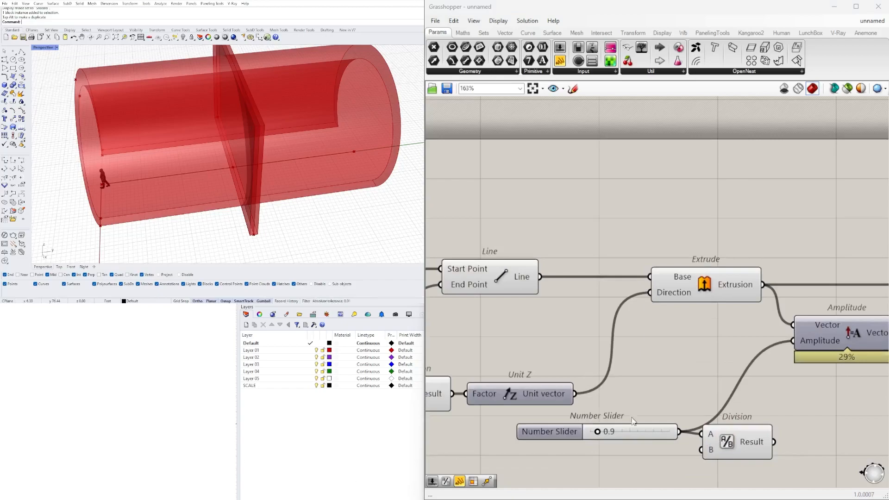
pyautogui.moveTo(774, 441); pyautogui.dragTo(793, 341)
# Step: Move the number slider and Division together further from the Amplitude, and fine-tune the slider's value
pyautogui.moveTo(751, 452); pyautogui.dragTo(614, 417)
pyautogui.click(798, 449)
pyautogui.moveTo(719, 413); pyautogui.dragTo(705, 362, button='right')
pyautogui.moveTo(713, 385); pyautogui.dragTo(652, 389)
pyautogui.click(674, 353)
pyautogui.scroll(5, 524, 391)
pyautogui.moveTo(526, 383); pyautogui.dragTo(534, 381)
# Step: Turn off the preview of the first Extrude and the Move feeding the second Extrude
pyautogui.scroll(-8, 713, 301)
pyautogui.moveTo(780, 303); pyautogui.dragTo(584, 339, button='right')
pyautogui.moveTo(750, 338); pyautogui.dragTo(578, 241)
pyautogui.middleClick(586, 242)
pyautogui.click(616, 210)
pyautogui.click(563, 240)
# Step: Add a Rotate component with Geometry, Angle and Plane inputs to the right of the second Extrude
pyautogui.moveTo(312, 155)
pyautogui.mouseDown(button='right')
pyautogui.moveTo(252, 124)
pyautogui.moveTo(292, 153)
pyautogui.moveTo(303, 150)
pyautogui.mouseUp(button='right')
pyautogui.scroll(-2, 712, 287)
pyautogui.scroll(2, 777, 283)
pyautogui.click(783, 283)
pyautogui.moveTo(204, 125); pyautogui.dragTo(245, 115, button='right')
pyautogui.moveTo(842, 306); pyautogui.dragTo(791, 309, button='right')
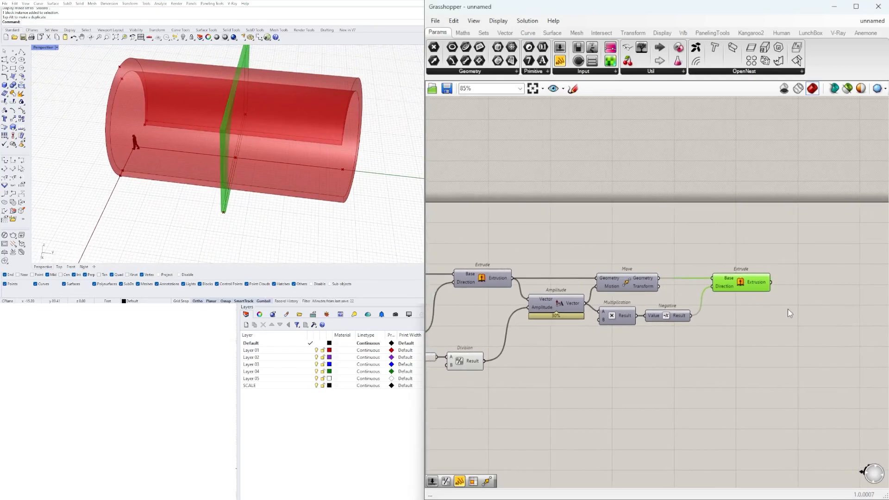
pyautogui.doubleClick(785, 305)
pyautogui.write('ROT')
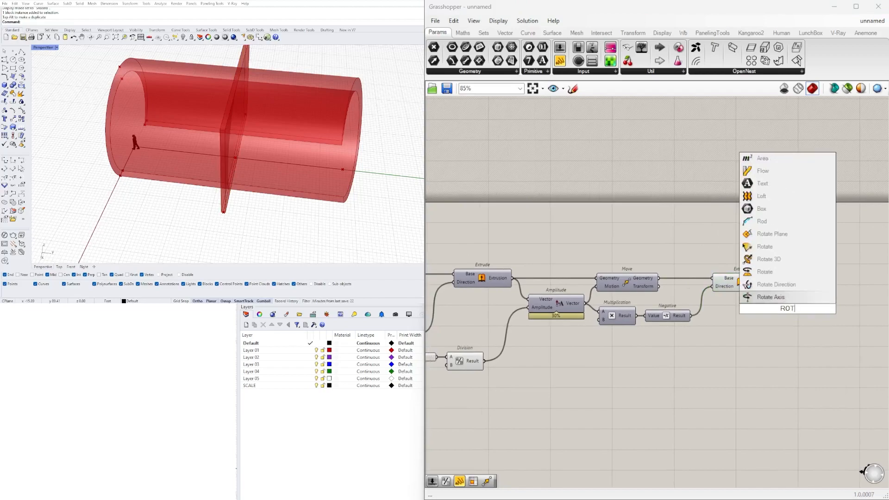
pyautogui.click(775, 272)
pyautogui.moveTo(771, 320); pyautogui.dragTo(671, 326, button='right')
pyautogui.moveTo(671, 321); pyautogui.dragTo(756, 323)
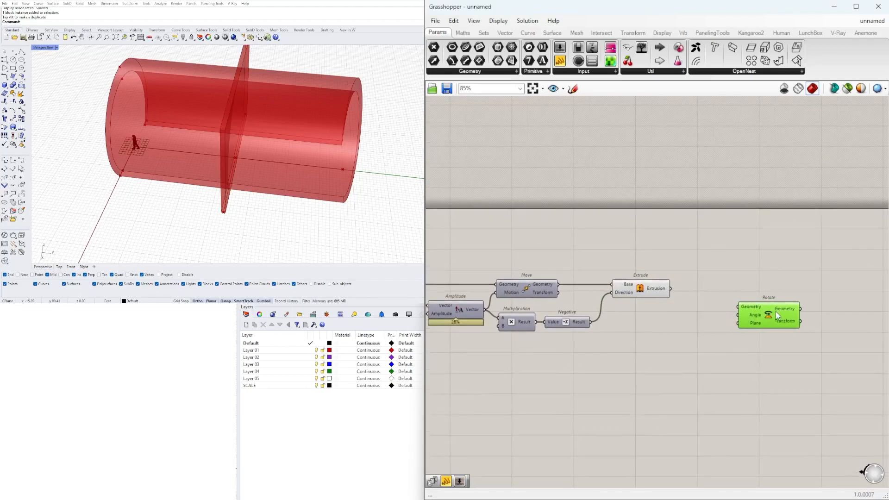
# Step: Wire the second Extrude's Extrusion into the Rotate's Geometry input and the Curve Middle's Midpoint into its Plane input
pyautogui.click(657, 294)
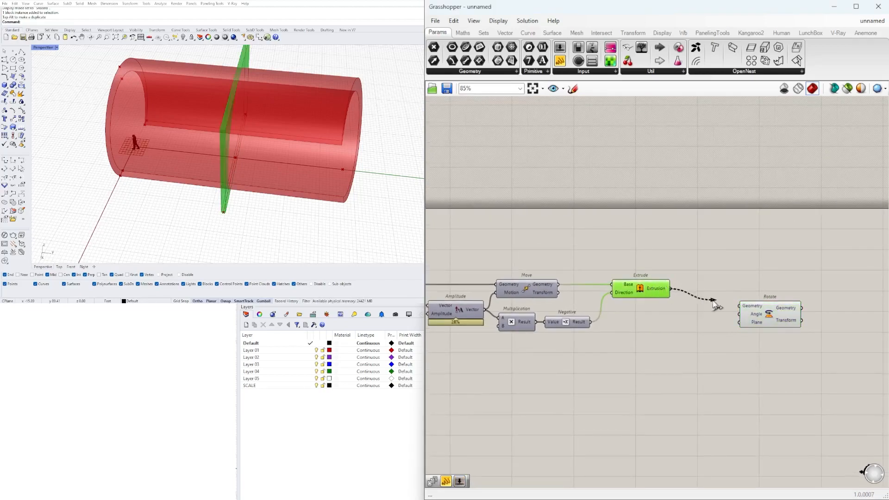
pyautogui.moveTo(761, 321); pyautogui.dragTo(742, 364)
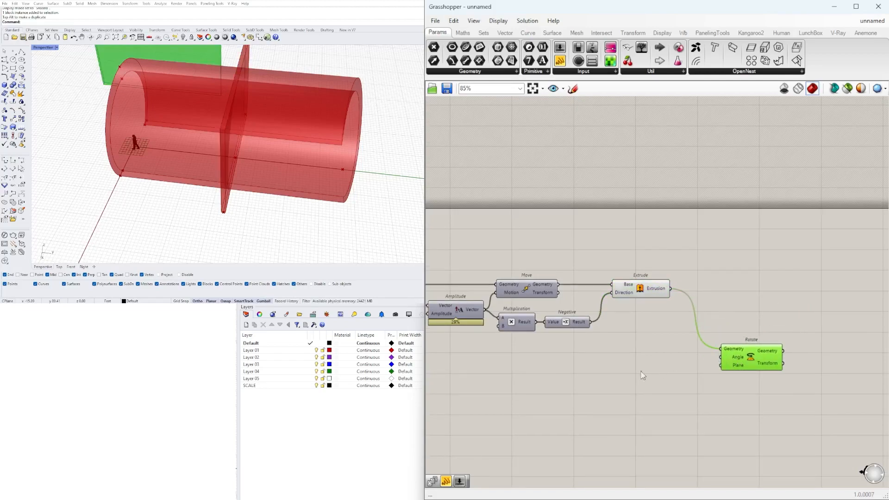
pyautogui.moveTo(565, 363); pyautogui.dragTo(675, 349, button='right')
pyautogui.scroll(-3, 675, 349)
pyautogui.moveTo(557, 344); pyautogui.dragTo(722, 320, button='right')
pyautogui.scroll(3, 651, 294)
pyautogui.scroll(-3, 731, 297)
pyautogui.moveTo(554, 308); pyautogui.dragTo(774, 313, button='right')
pyautogui.scroll(-3, 583, 312)
pyautogui.scroll(4, 775, 314)
pyautogui.scroll(2, 759, 280)
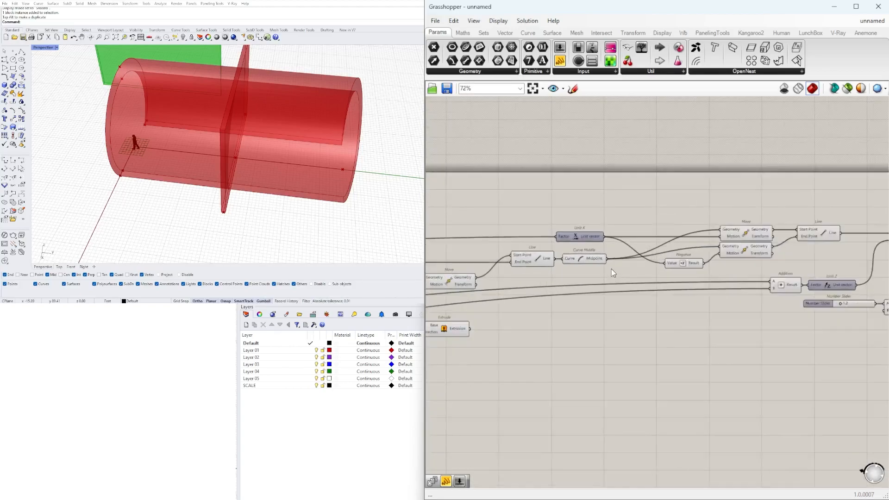
pyautogui.scroll(-4, 541, 258)
pyautogui.moveTo(527, 255); pyautogui.dragTo(799, 318)
pyautogui.scroll(-3, 689, 278)
pyautogui.scroll(9, 801, 266)
# Step: Set the Rotate's Angle input to degrees and feed it from a new number slider set to 13
pyautogui.rightClick(801, 318)
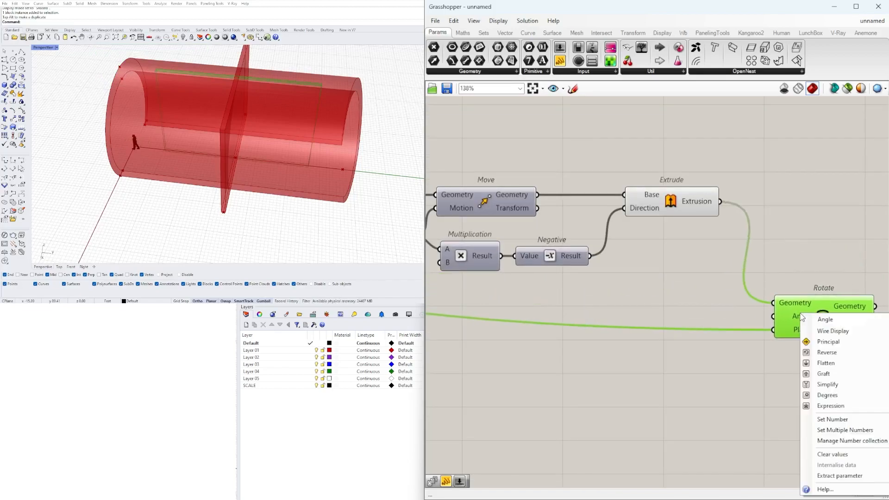
pyautogui.click(826, 394)
pyautogui.doubleClick(646, 380)
pyautogui.write('15')
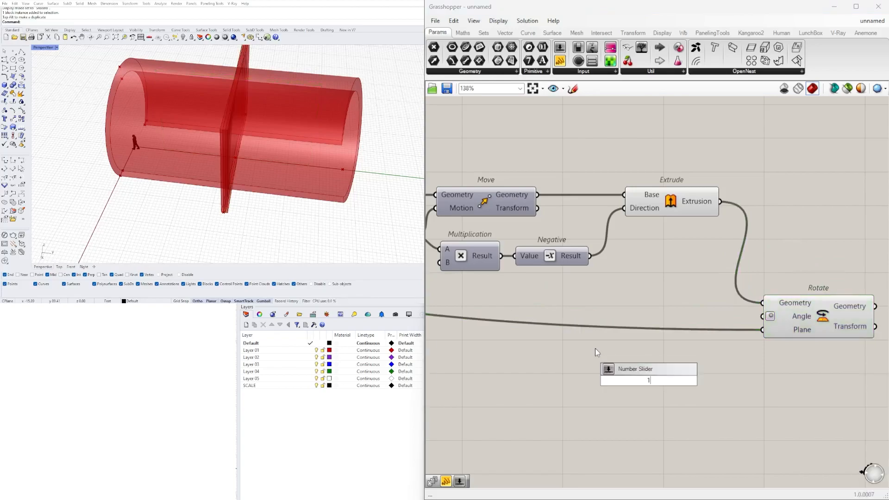
pyautogui.press('Return')
pyautogui.moveTo(758, 336); pyautogui.dragTo(761, 317)
pyautogui.moveTo(688, 386); pyautogui.dragTo(672, 321)
pyautogui.scroll(3, 675, 319)
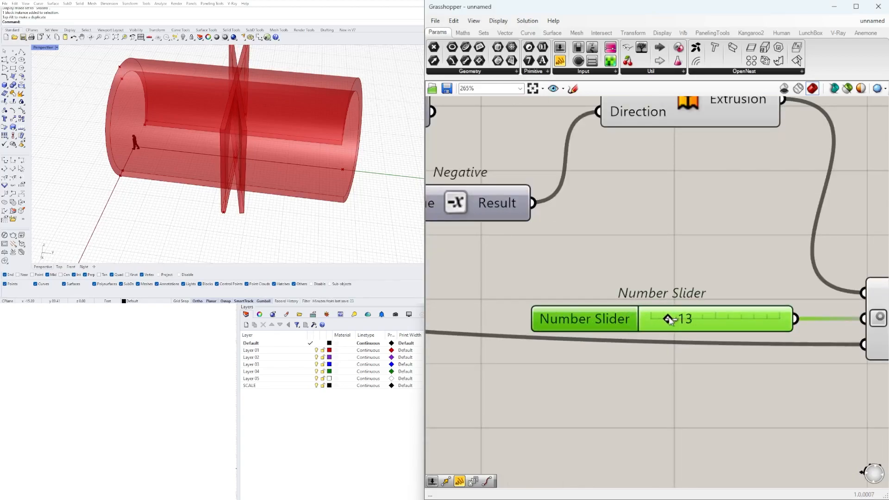
# Step: Shift the Rotate component and its angle slider up slightly, and inspect the rotated wall from above
pyautogui.scroll(-5, 670, 319)
pyautogui.keyDown('shift'); pyautogui.click(706, 320); pyautogui.keyUp('shift')
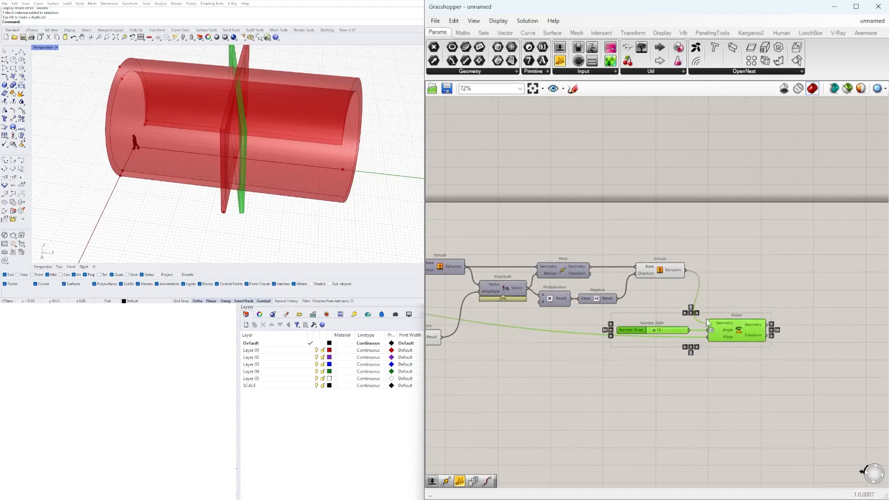
pyautogui.moveTo(735, 330); pyautogui.dragTo(742, 317)
pyautogui.click(731, 332)
pyautogui.scroll(1, 740, 323)
pyautogui.click(746, 316)
pyautogui.moveTo(757, 321); pyautogui.dragTo(748, 324, button='right')
pyautogui.scroll(-1, 748, 323)
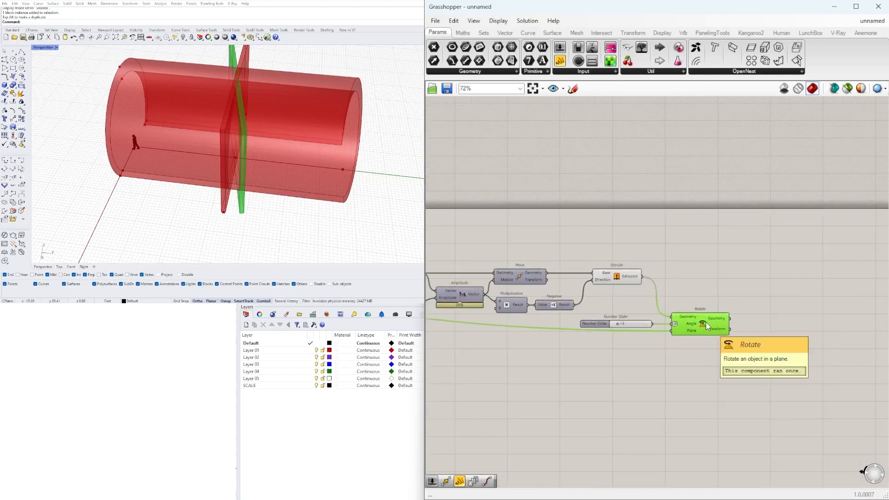
pyautogui.click(703, 353)
pyautogui.click(688, 330)
pyautogui.moveTo(227, 121); pyautogui.dragTo(248, 133, button='right')
pyautogui.scroll(2, 680, 348)
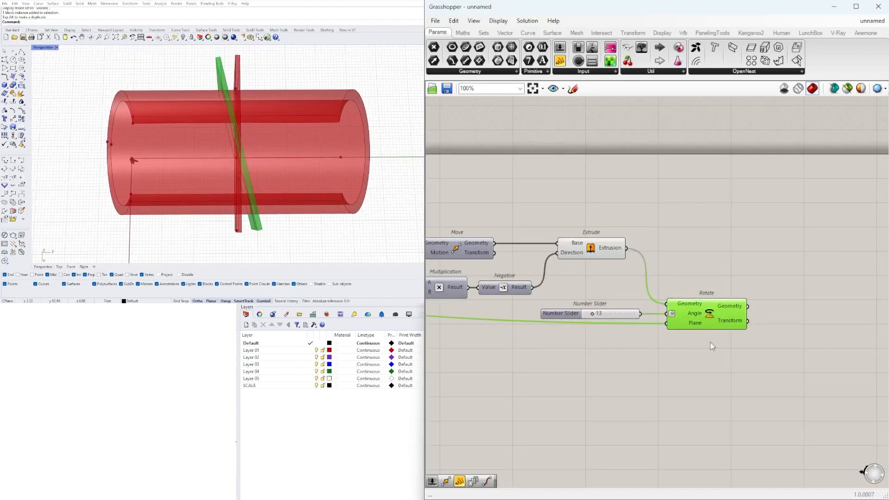
# Step: Duplicate the Rotate component and drive the lower one's Angle from the slider through a new Negative component
pyautogui.moveTo(542, 318); pyautogui.dragTo(454, 353)
pyautogui.moveTo(709, 320); pyautogui.dragTo(728, 318)
pyautogui.doubleClick(633, 369)
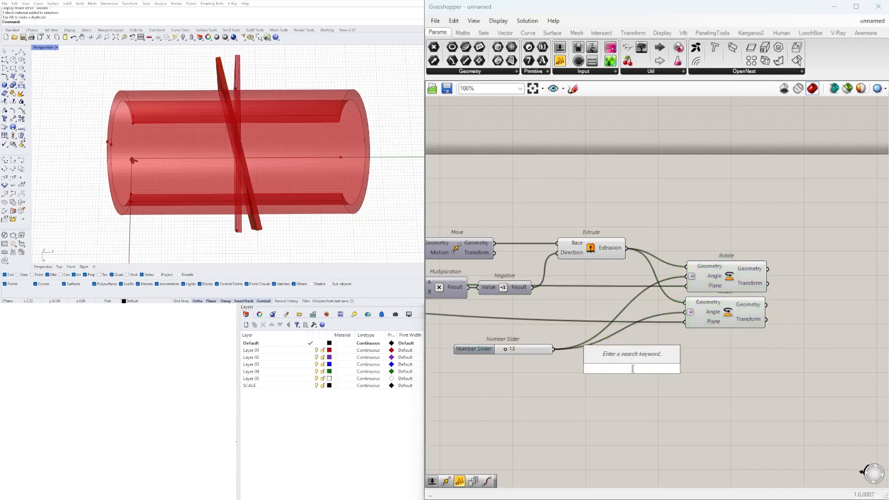
pyautogui.write('neg')
pyautogui.click(617, 356)
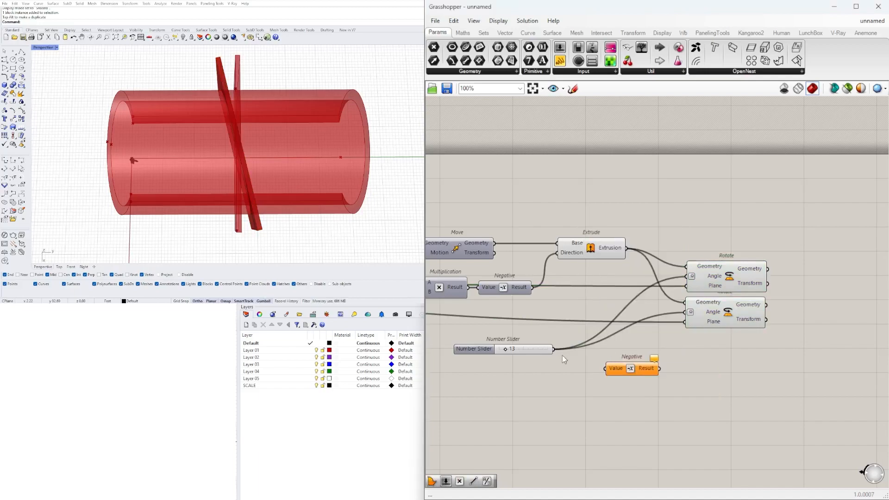
pyautogui.moveTo(606, 369); pyautogui.dragTo(606, 369)
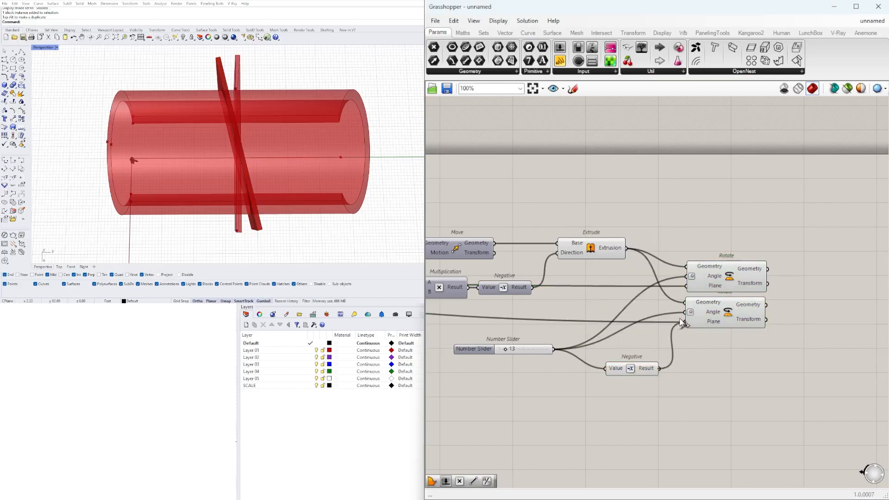
pyautogui.moveTo(682, 323); pyautogui.dragTo(685, 312)
pyautogui.moveTo(638, 372); pyautogui.dragTo(643, 355)
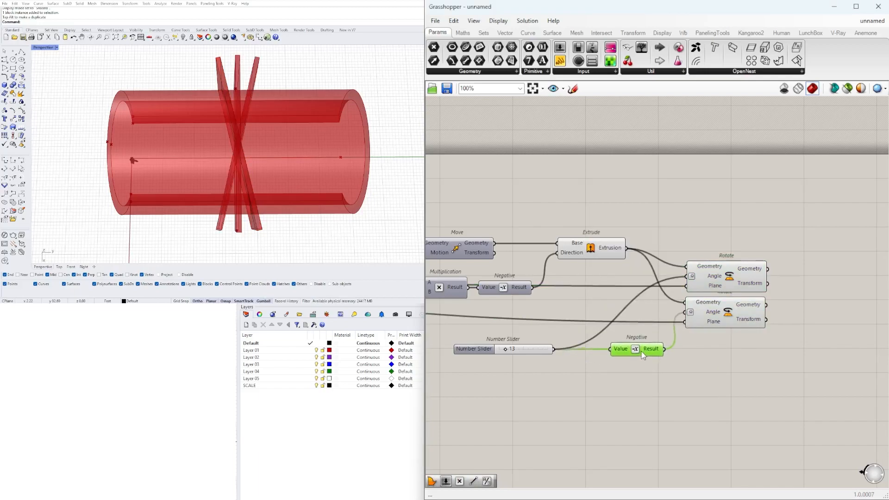
# Step: Turn off the preview of the Extrude that feeds both Rotate components
pyautogui.click(591, 248)
pyautogui.rightClick(591, 248)
pyautogui.click(604, 268)
pyautogui.moveTo(244, 175); pyautogui.dragTo(597, 207, button='right')
pyautogui.rightClick(597, 249)
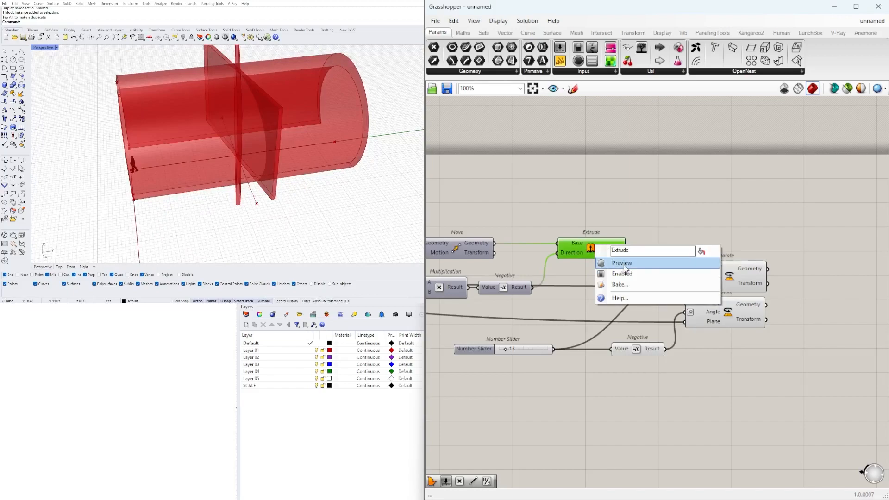
pyautogui.click(625, 267)
pyautogui.rightClick(591, 248)
pyautogui.click(606, 264)
pyautogui.moveTo(259, 194); pyautogui.dragTo(505, 186, button='right')
# Step: Add a Solid Union, wire both Rotate Geometry outputs into its Breps input, and flatten that input
pyautogui.click(741, 312)
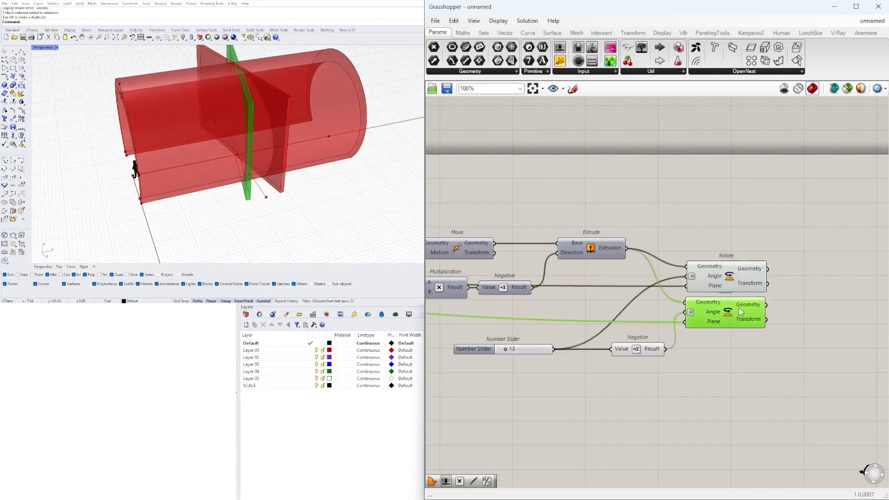
pyautogui.moveTo(716, 296); pyautogui.dragTo(656, 301, button='right')
pyautogui.click(747, 288)
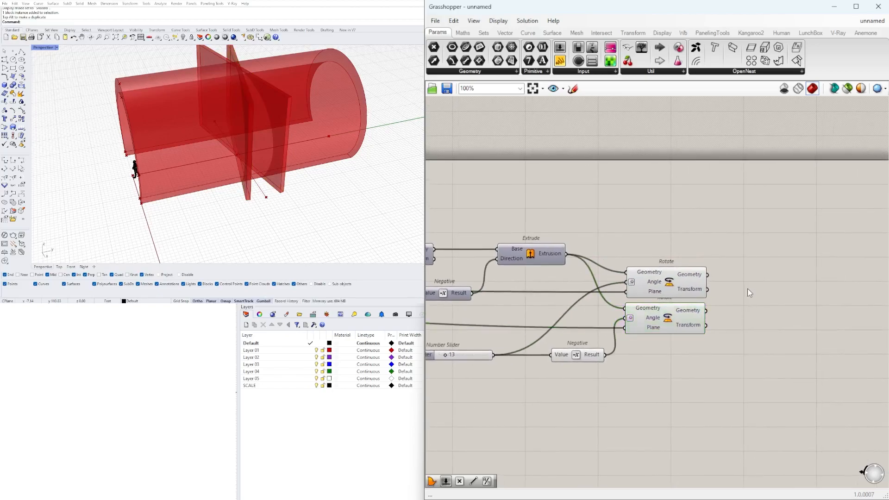
pyautogui.doubleClick(748, 285)
pyautogui.write('UNION')
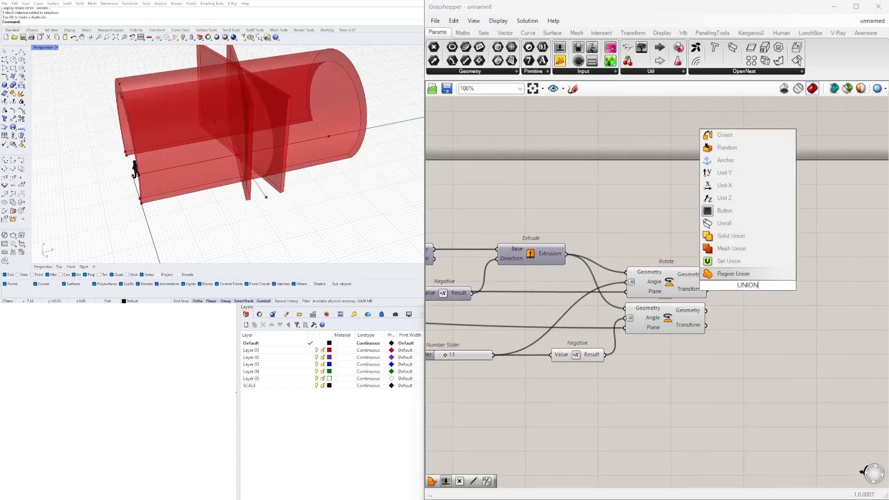
pyautogui.click(722, 236)
pyautogui.moveTo(711, 278); pyautogui.dragTo(722, 285)
pyautogui.moveTo(745, 287); pyautogui.dragTo(782, 276)
pyautogui.moveTo(709, 320)
pyautogui.mouseDown()
pyautogui.moveTo(765, 280)
pyautogui.moveTo(711, 314)
pyautogui.mouseUp()
pyautogui.keyDown('shift'); pyautogui.moveTo(759, 279); pyautogui.dragTo(761, 276); pyautogui.keyUp('shift')
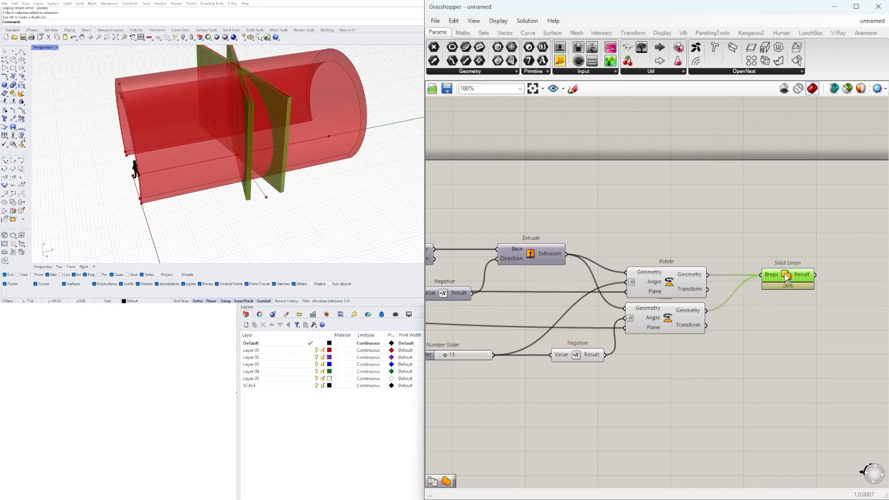
pyautogui.rightClick(764, 275)
pyautogui.click(798, 348)
# Step: Turn off the preview of both Rotate components and inspect the unioned cross walls in the model
pyautogui.moveTo(693, 388); pyautogui.dragTo(594, 237)
pyautogui.middleClick(603, 238)
pyautogui.click(627, 201)
pyautogui.click(660, 206)
pyautogui.click(781, 279)
pyautogui.moveTo(264, 109); pyautogui.dragTo(230, 138, button='right')
pyautogui.scroll(5, 233, 97)
pyautogui.scroll(-5, 233, 97)
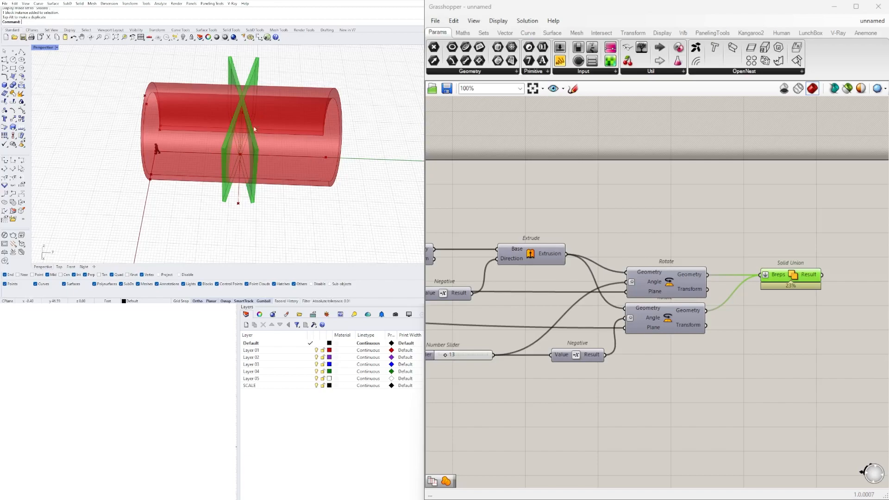
# Step: Add a Move component beyond the Solid Union and wire the union's Result into its Geometry input
pyautogui.scroll(-2, 741, 334)
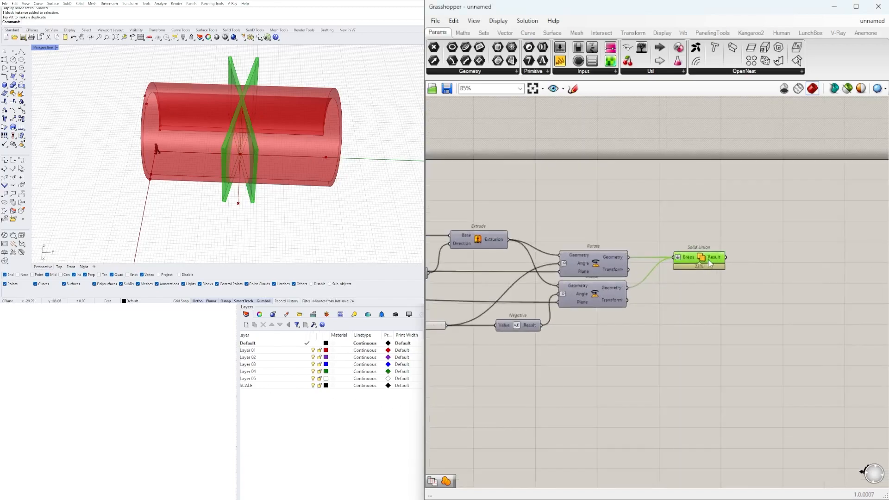
pyautogui.doubleClick(741, 334)
pyautogui.write('M')
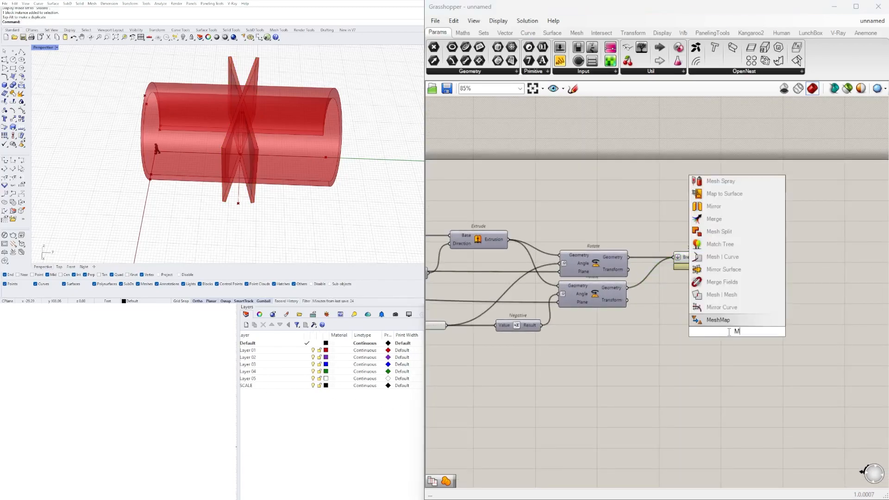
pyautogui.write('OVE')
pyautogui.click(717, 322)
pyautogui.moveTo(744, 333); pyautogui.dragTo(802, 267)
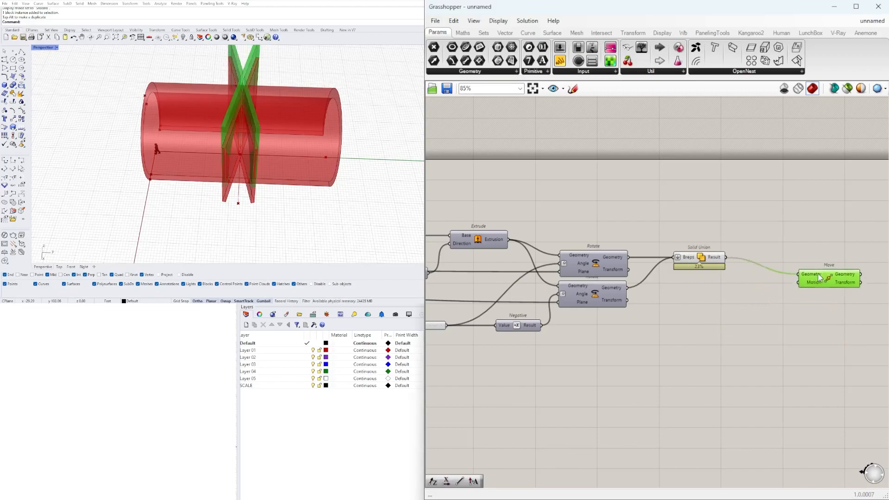
# Step: Add a Unit Y vector, wire it into the new Move's Motion input, and space the components out
pyautogui.doubleClick(753, 301)
pyautogui.write('Y')
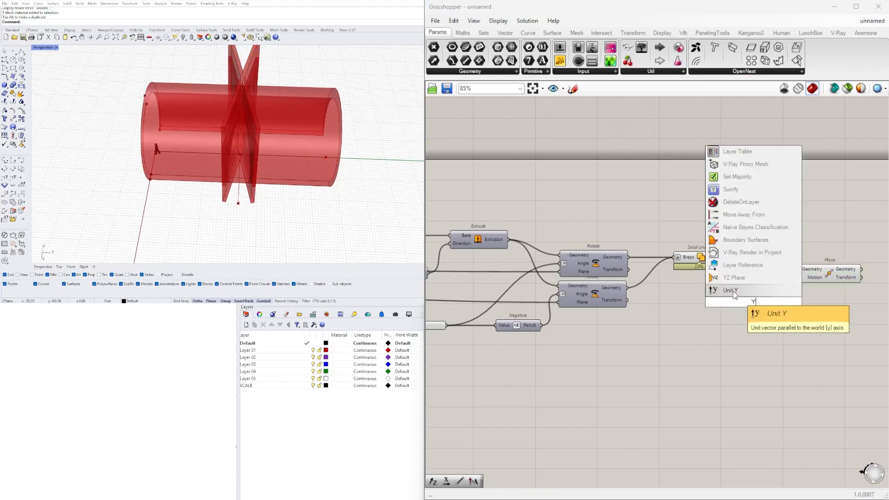
pyautogui.click(732, 291)
pyautogui.scroll(5, 764, 288)
pyautogui.moveTo(794, 310); pyautogui.dragTo(819, 273)
pyautogui.moveTo(838, 283); pyautogui.dragTo(673, 297, button='right')
pyautogui.moveTo(692, 283); pyautogui.dragTo(777, 266)
pyautogui.scroll(-3, 645, 315)
pyautogui.moveTo(623, 329); pyautogui.dragTo(666, 329)
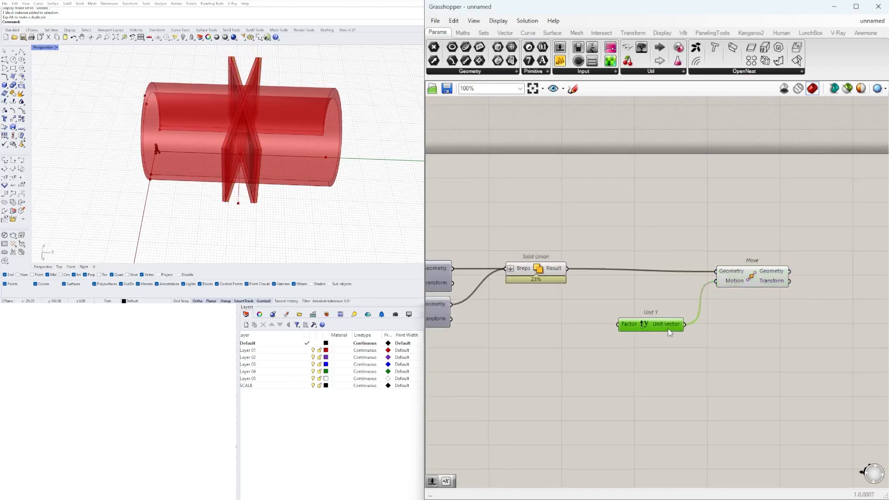
# Step: Add a Series component and place it just before the Unit Y component
pyautogui.moveTo(612, 348); pyautogui.dragTo(728, 329, button='right')
pyautogui.doubleClick(634, 366)
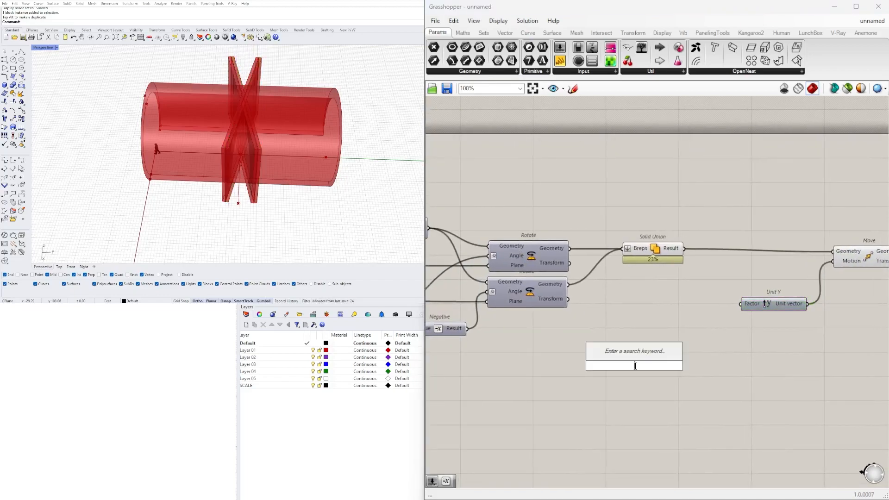
pyautogui.write('series')
pyautogui.press('Return')
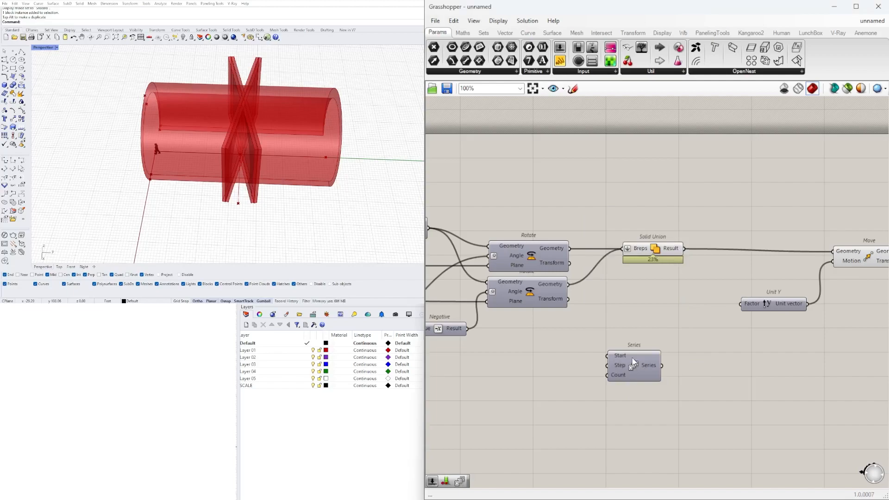
pyautogui.moveTo(676, 323); pyautogui.dragTo(674, 322)
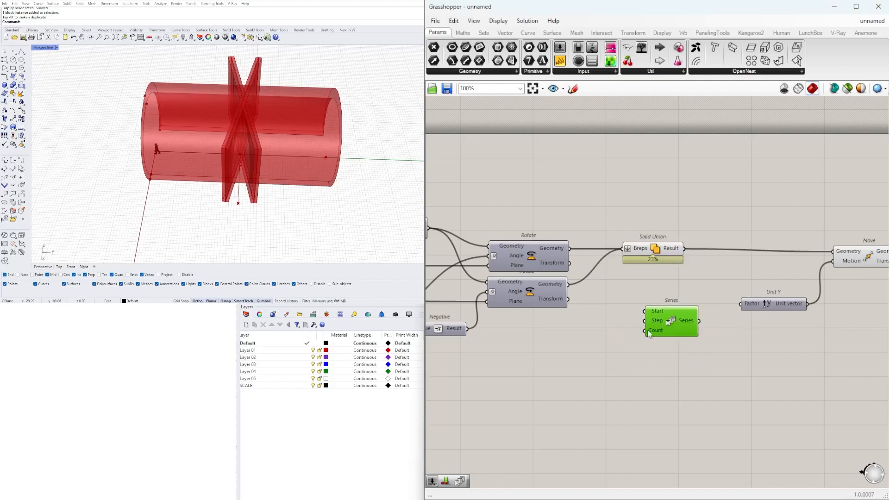
# Step: Add a number slider with value 3 and wire it into the Series' Count input
pyautogui.doubleClick(582, 355)
pyautogui.write('3')
pyautogui.press('Return')
pyautogui.scroll(1, 639, 360)
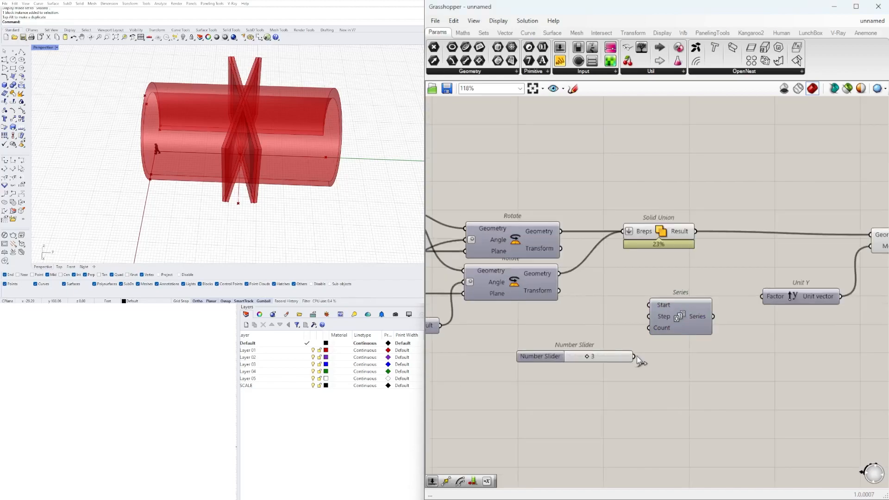
pyautogui.moveTo(613, 360); pyautogui.dragTo(589, 379)
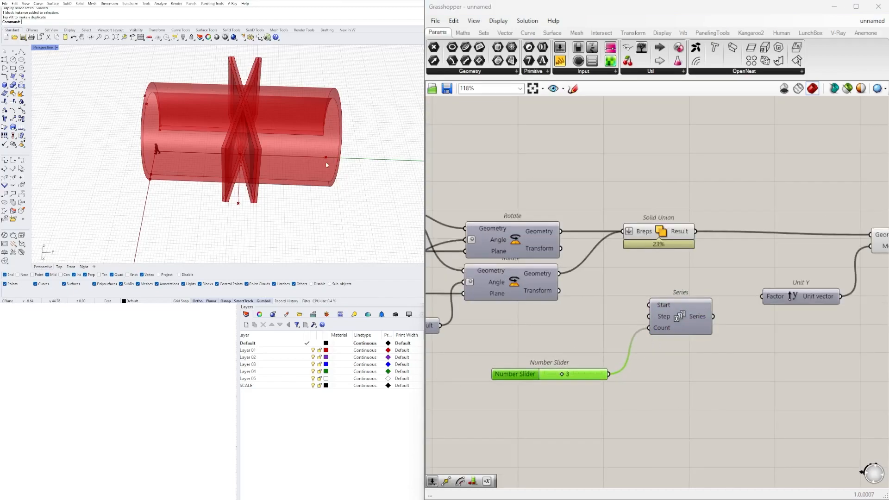
# Step: Add a number slider with value 15.5 for the Series' Step input and wire the Series output into Unit Y's Factor
pyautogui.doubleClick(547, 335)
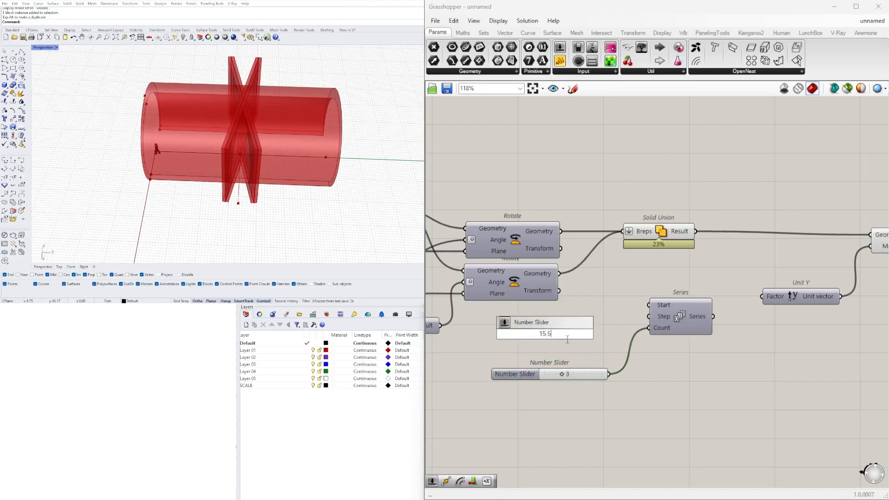
pyautogui.press('Return')
pyautogui.moveTo(600, 370); pyautogui.dragTo(597, 352)
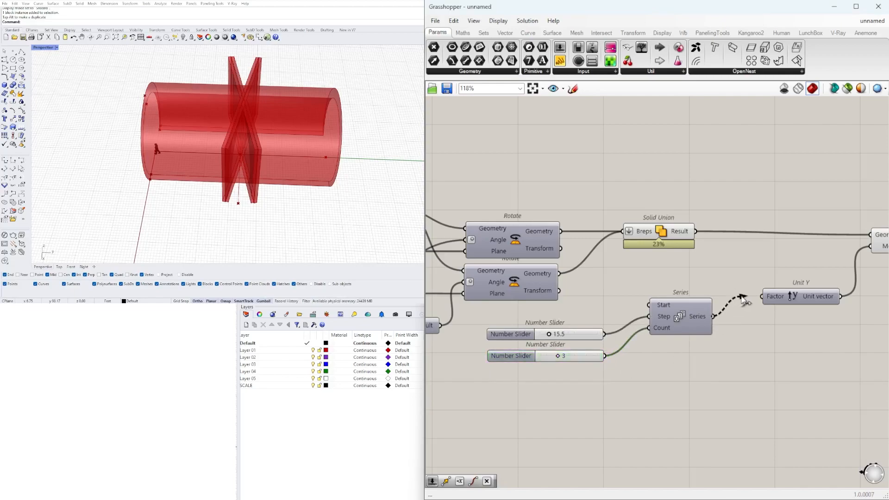
pyautogui.moveTo(763, 295); pyautogui.dragTo(762, 296)
# Step: Set the Series' Step slider to 23.0 and its Count slider to 2
pyautogui.moveTo(726, 306); pyautogui.dragTo(599, 302, button='right')
pyautogui.scroll(5, 528, 351)
pyautogui.moveTo(520, 355); pyautogui.dragTo(515, 357)
pyautogui.moveTo(496, 305)
pyautogui.mouseDown()
pyautogui.moveTo(487, 306)
pyautogui.moveTo(506, 308)
pyautogui.mouseUp()
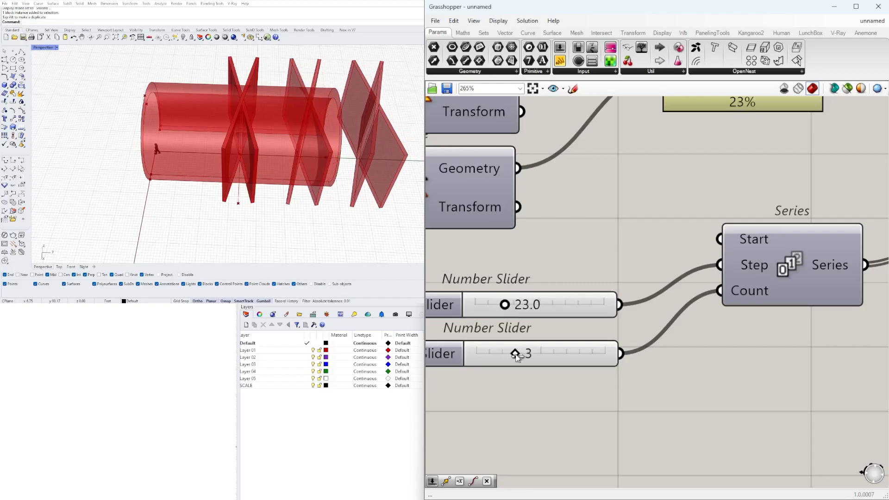
pyautogui.moveTo(515, 355); pyautogui.dragTo(504, 354)
pyautogui.moveTo(343, 152)
pyautogui.mouseDown(button='right')
pyautogui.moveTo(343, 120)
pyautogui.moveTo(342, 150)
pyautogui.mouseUp(button='right')
# Step: Select the last Move component and examine its repeated cross walls along the vault together with the Series sliders
pyautogui.scroll(-5, 605, 289)
pyautogui.moveTo(746, 307); pyautogui.dragTo(600, 323, button='right')
pyautogui.scroll(-2, 600, 322)
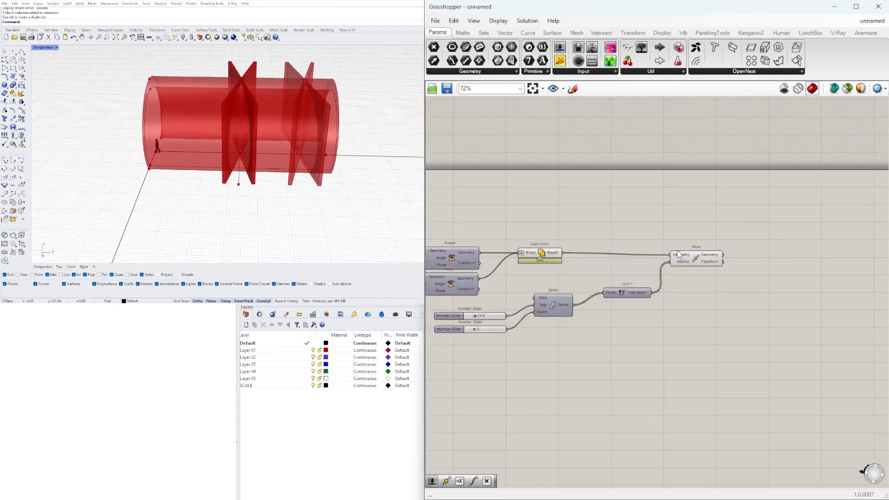
pyautogui.click(687, 256)
pyautogui.moveTo(586, 263); pyautogui.dragTo(710, 271, button='right')
pyautogui.click(760, 239)
pyautogui.moveTo(833, 260); pyautogui.dragTo(718, 255, button='right')
pyautogui.click(728, 270)
pyautogui.moveTo(262, 134); pyautogui.dragTo(198, 176, button='right')
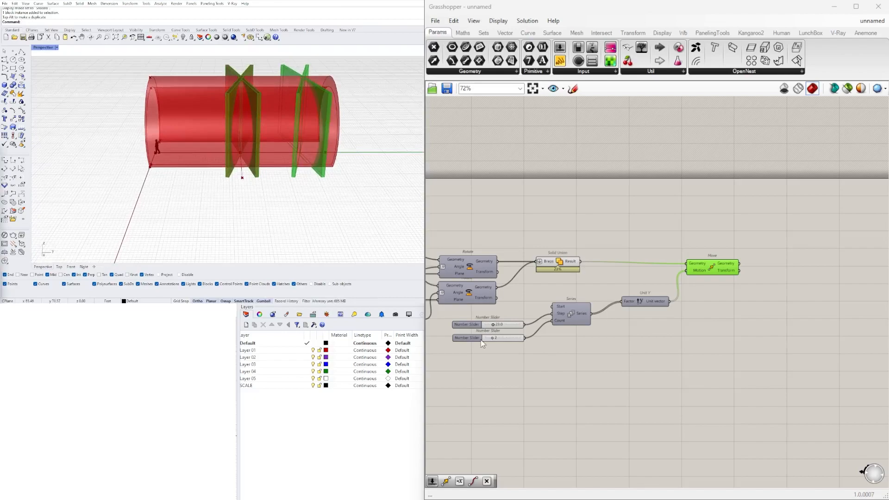
pyautogui.scroll(5, 504, 317)
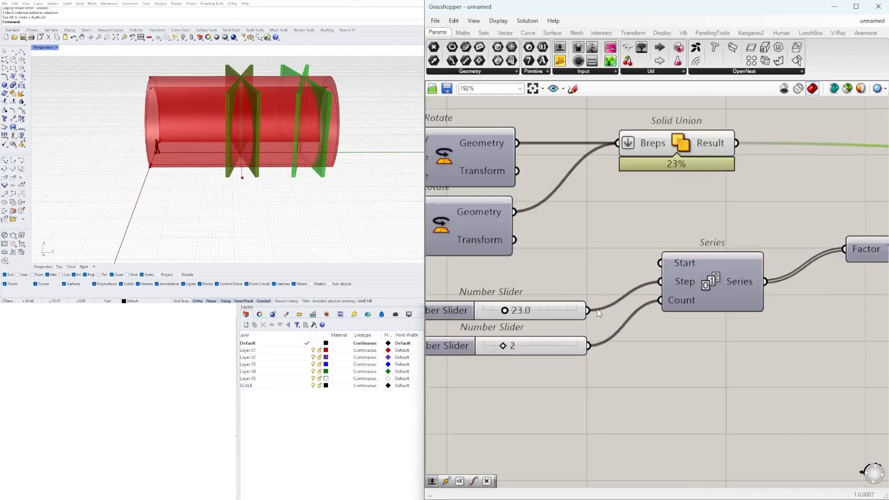
# Step: Wire the Series' Step slider of 23.0 into its Start input too, and set the Count slider to 1
pyautogui.moveTo(643, 269); pyautogui.dragTo(659, 263)
pyautogui.scroll(-3, 578, 288)
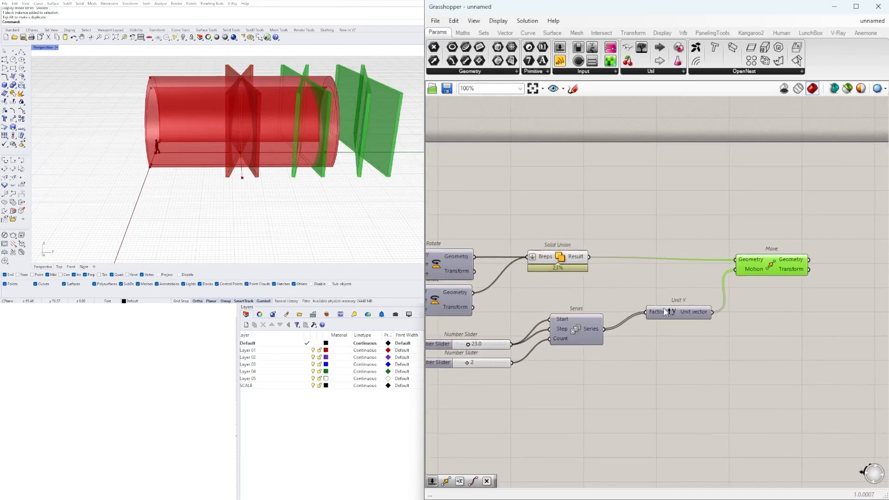
pyautogui.scroll(3, 555, 324)
pyautogui.moveTo(535, 363); pyautogui.dragTo(525, 365)
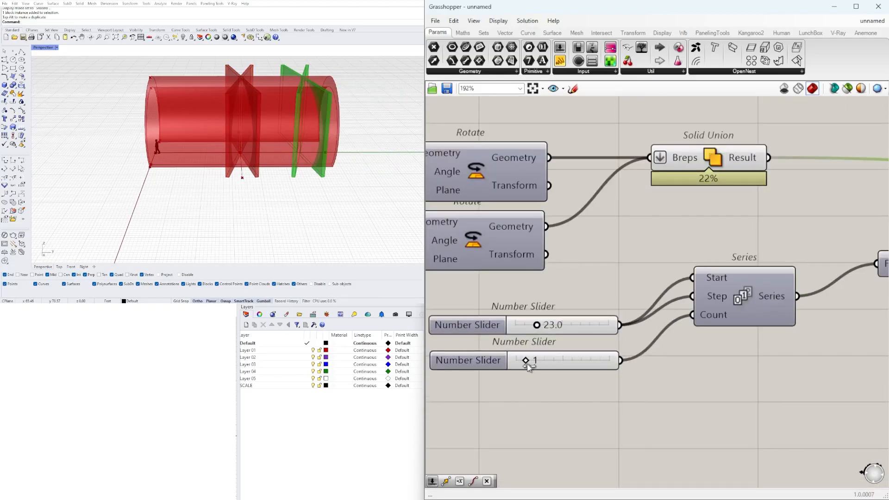
pyautogui.scroll(-5, 444, 350)
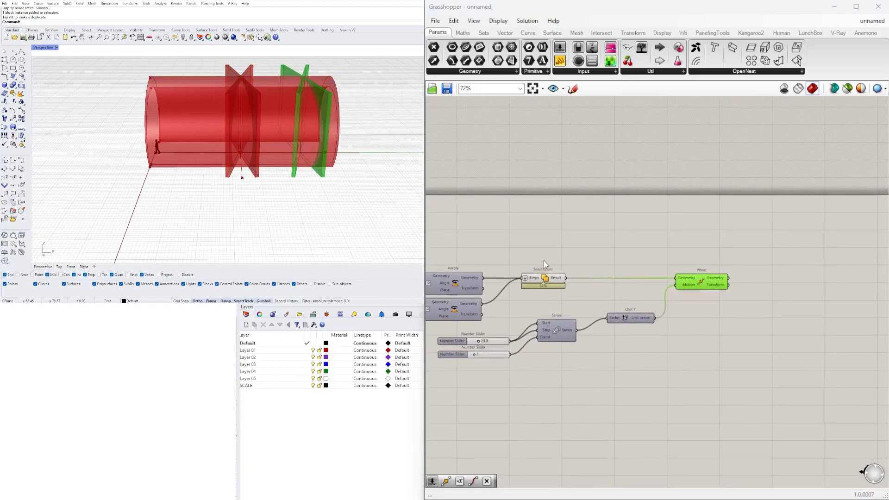
# Step: Add an XZ Plane component and wire the Curve Middle's Midpoint output into its Origin input
pyautogui.moveTo(544, 273); pyautogui.dragTo(723, 260, button='right')
pyautogui.scroll(-3, 723, 260)
pyautogui.scroll(2, 531, 295)
pyautogui.moveTo(531, 298); pyautogui.dragTo(659, 294, button='right')
pyautogui.moveTo(536, 282); pyautogui.dragTo(725, 284, button='right')
pyautogui.click(491, 252)
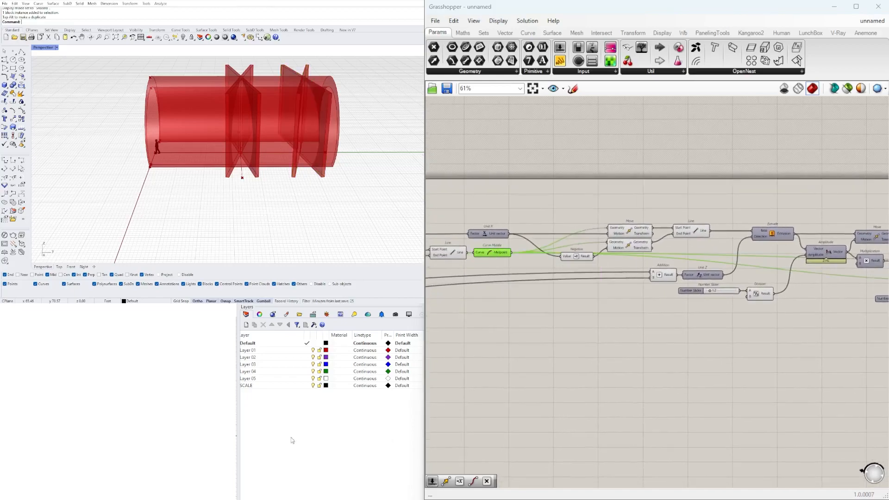
pyautogui.moveTo(112, 196); pyautogui.dragTo(47, 250, button='right')
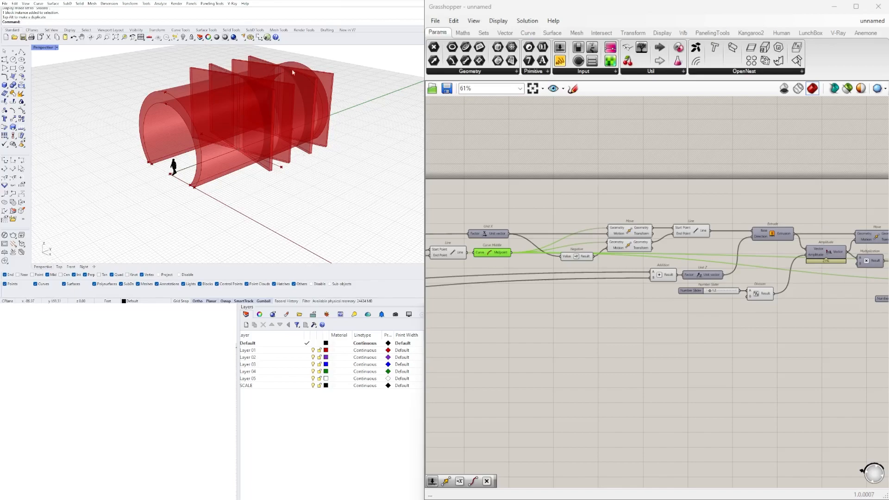
pyautogui.doubleClick(573, 198)
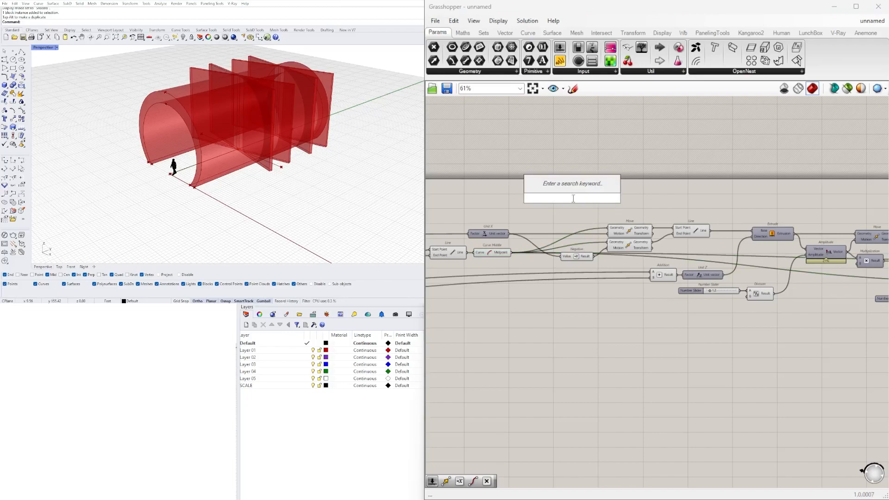
pyautogui.write('xz plane')
pyautogui.press('Return')
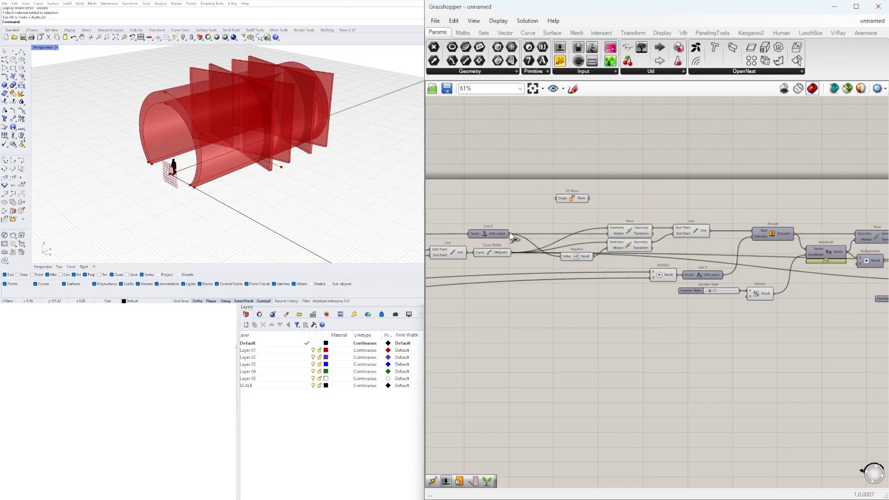
# Step: Move the XZ Plane component along the definition to just above the last Move, and select that Move to check its walls
pyautogui.moveTo(567, 201); pyautogui.dragTo(717, 200)
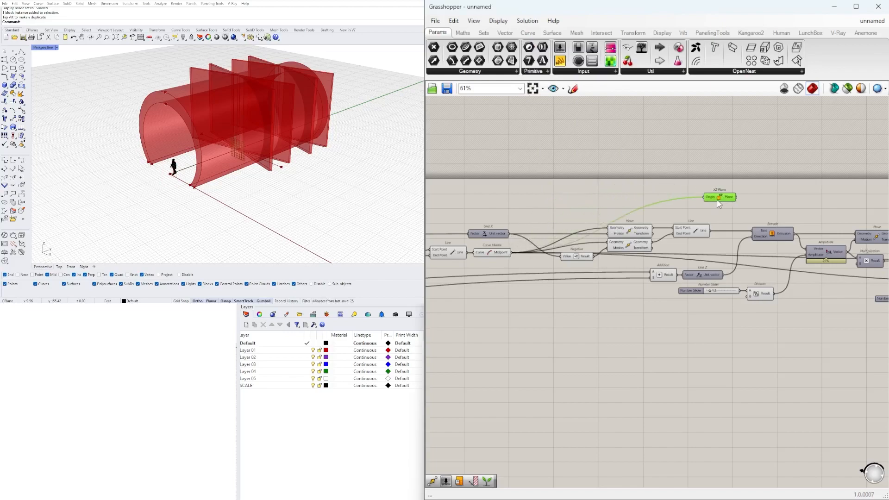
pyautogui.moveTo(776, 205); pyautogui.dragTo(602, 214, button='right')
pyautogui.moveTo(544, 207); pyautogui.dragTo(853, 224)
pyautogui.moveTo(867, 227); pyautogui.dragTo(599, 221, button='right')
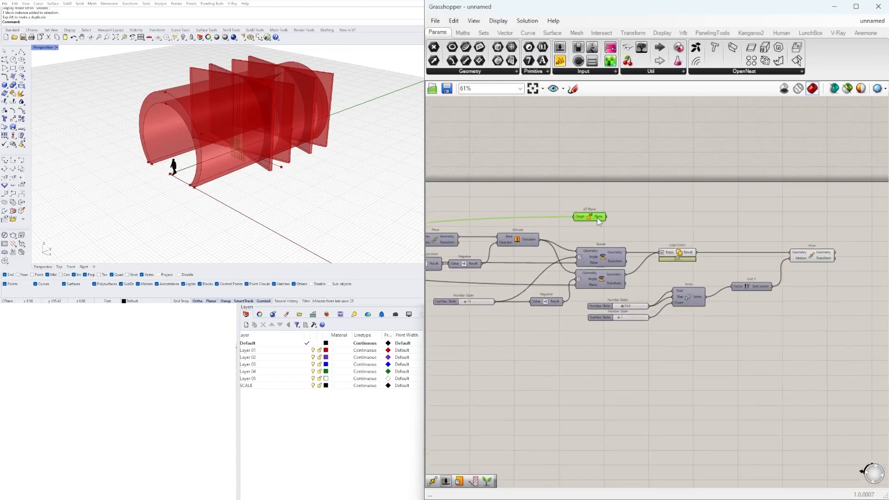
pyautogui.moveTo(732, 221); pyautogui.dragTo(795, 222)
pyautogui.scroll(1, 811, 255)
pyautogui.click(813, 260)
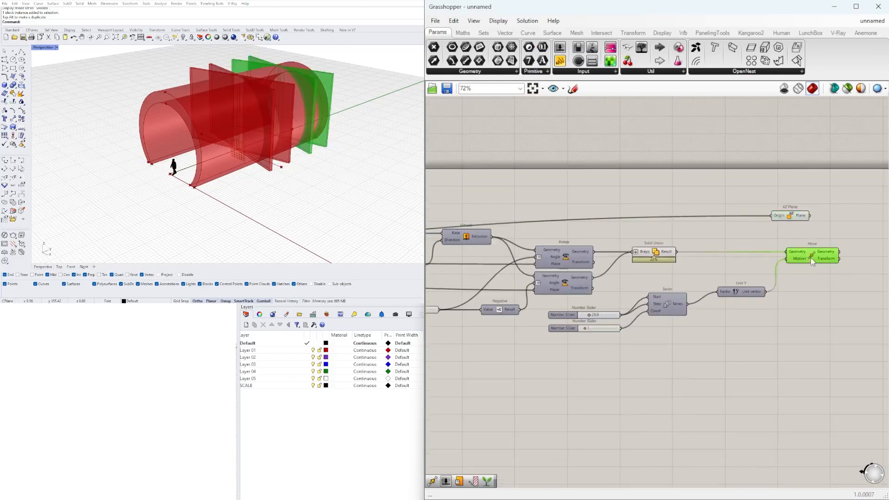
# Step: Add a Mirror component beside the XZ Plane and wire the Plane output into the Mirror's Plane input
pyautogui.scroll(2, 821, 238)
pyautogui.doubleClick(817, 234)
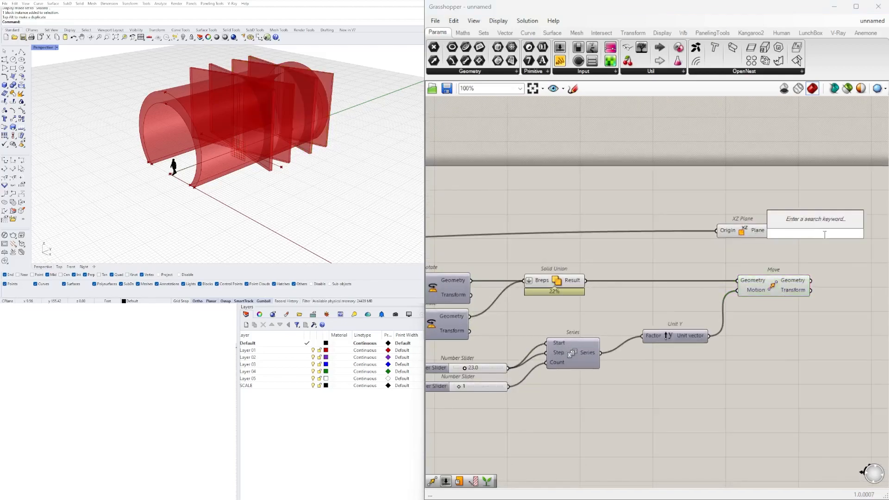
pyautogui.write('mir')
pyautogui.click(797, 212)
pyautogui.moveTo(778, 238); pyautogui.dragTo(672, 253, button='right')
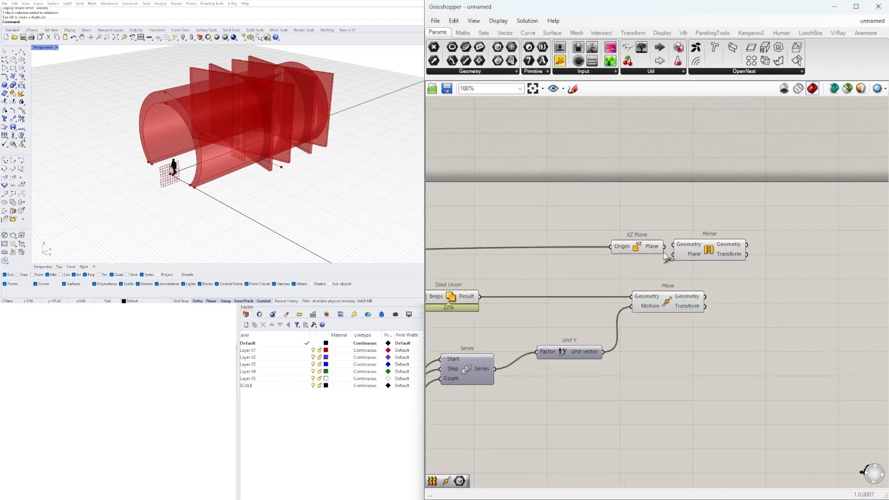
pyautogui.moveTo(639, 251); pyautogui.dragTo(673, 255)
# Step: Space out the XZ Plane and Mirror components and wire the last Move's Geometry output into the Mirror's Geometry input
pyautogui.moveTo(711, 260); pyautogui.dragTo(602, 267, button='right')
pyautogui.moveTo(597, 260); pyautogui.dragTo(702, 254)
pyautogui.moveTo(513, 261); pyautogui.dragTo(567, 258)
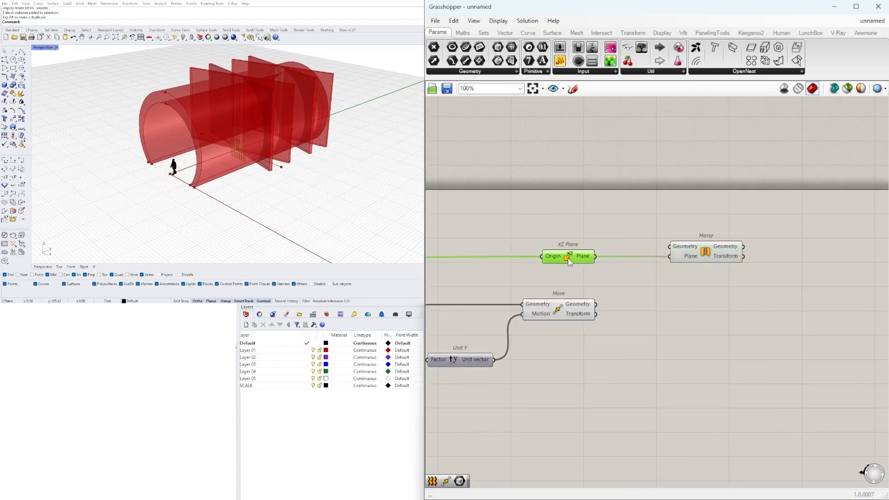
pyautogui.moveTo(671, 249); pyautogui.dragTo(672, 249)
pyautogui.click(705, 252)
pyautogui.moveTo(287, 125); pyautogui.dragTo(212, 150, button='right')
# Step: Set the Series' Count slider to 2 and its Step slider to 12.4
pyautogui.scroll(-2, 624, 288)
pyautogui.moveTo(449, 312); pyautogui.dragTo(700, 296, button='right')
pyautogui.scroll(7, 616, 364)
pyautogui.scroll(3, 598, 339)
pyautogui.moveTo(607, 323); pyautogui.dragTo(596, 323)
pyautogui.moveTo(588, 390); pyautogui.dragTo(600, 388)
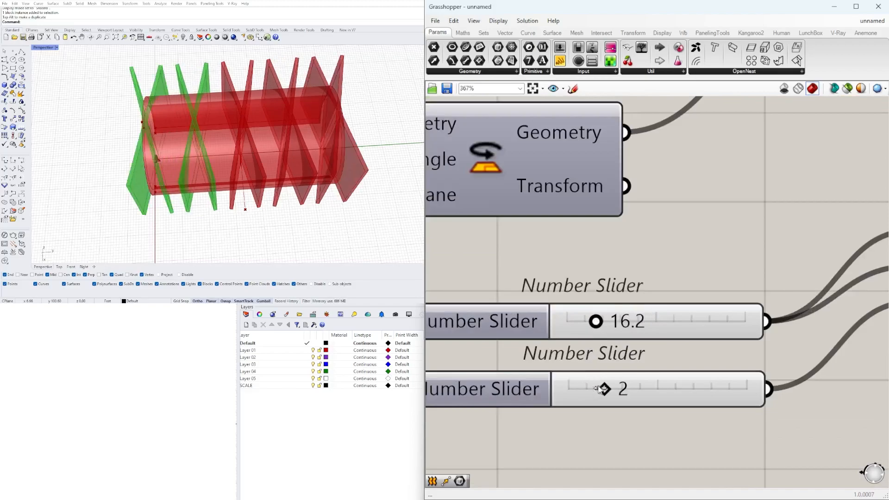
pyautogui.moveTo(599, 325); pyautogui.dragTo(592, 324)
pyautogui.scroll(-10, 679, 307)
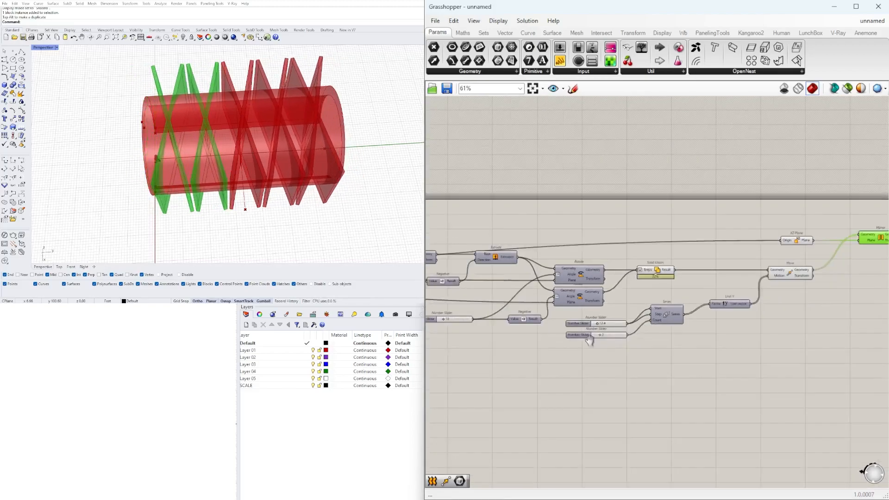
# Step: Set the walls' rotation angle slider to 22
pyautogui.moveTo(477, 340); pyautogui.dragTo(590, 319, button='right')
pyautogui.scroll(8, 589, 320)
pyautogui.moveTo(534, 289)
pyautogui.mouseDown()
pyautogui.moveTo(548, 288)
pyautogui.moveTo(526, 288)
pyautogui.moveTo(579, 290)
pyautogui.moveTo(550, 291)
pyautogui.mouseUp()
pyautogui.scroll(-8, 629, 288)
# Step: Select the Line component feeding the first Extrude and examine the wall's base line in the model
pyautogui.moveTo(816, 259); pyautogui.dragTo(786, 268, button='right')
pyautogui.moveTo(464, 288); pyautogui.dragTo(741, 299, button='right')
pyautogui.scroll(4, 700, 288)
pyautogui.scroll(-4, 665, 283)
pyautogui.moveTo(732, 225); pyautogui.dragTo(655, 228, button='right')
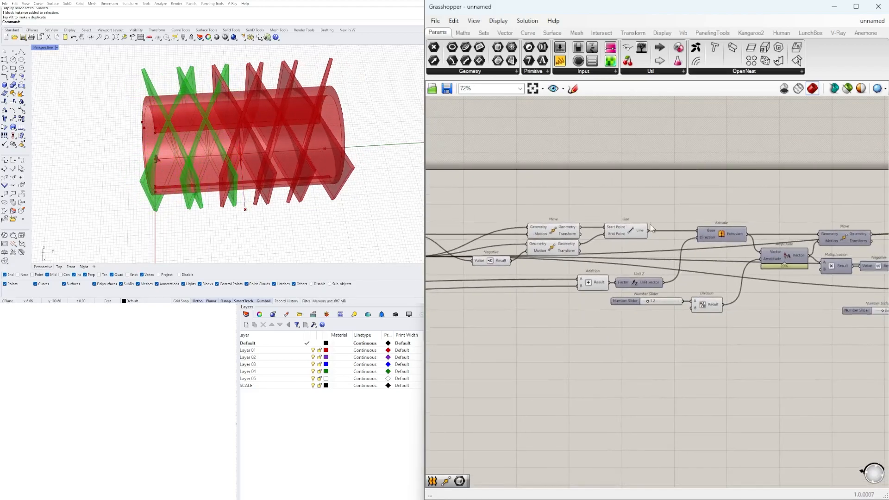
pyautogui.click(630, 232)
pyautogui.moveTo(238, 149); pyautogui.dragTo(261, 163, button='right')
# Step: Set the walls' rotation angle slider to 34 and inspect the rotated walls in the model
pyautogui.moveTo(686, 279); pyautogui.dragTo(586, 280, button='right')
pyautogui.scroll(7, 555, 304)
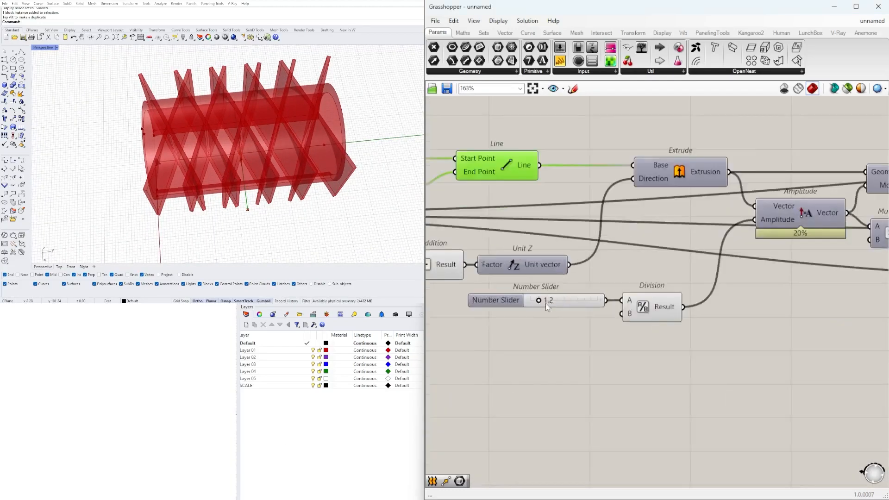
pyautogui.scroll(-7, 556, 301)
pyautogui.moveTo(829, 279); pyautogui.dragTo(624, 271, button='right')
pyautogui.scroll(5, 566, 299)
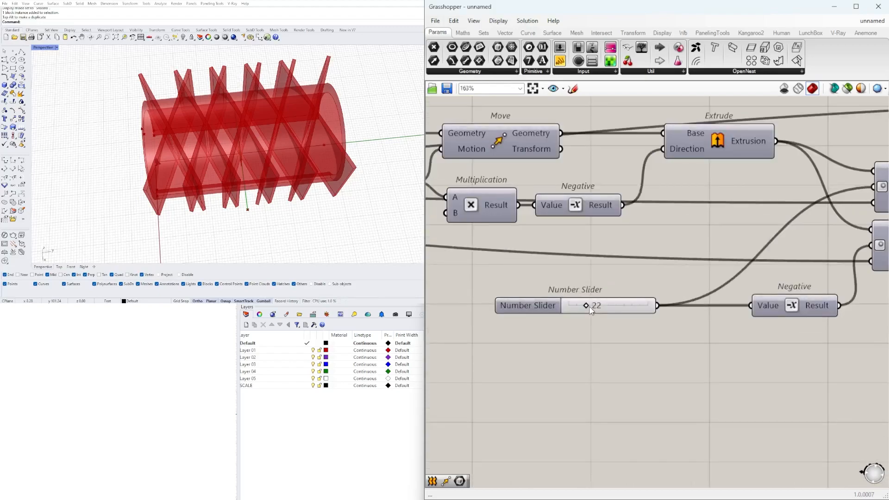
pyautogui.moveTo(586, 307); pyautogui.dragTo(595, 307)
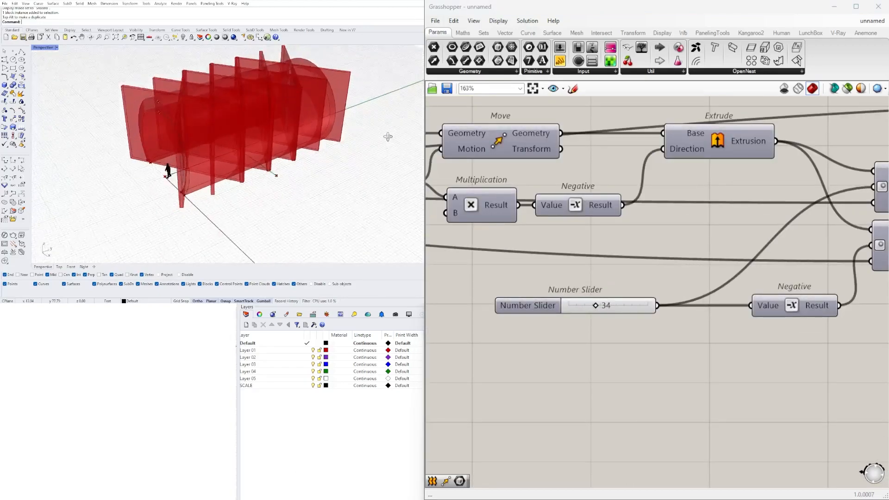
pyautogui.moveTo(288, 137); pyautogui.dragTo(216, 176, button='right')
# Step: Shift the Line component slightly away from the first Extrude to make room between them
pyautogui.scroll(-3, 506, 257)
pyautogui.moveTo(506, 257); pyautogui.dragTo(741, 263, button='right')
pyautogui.moveTo(534, 229); pyautogui.dragTo(683, 256, button='right')
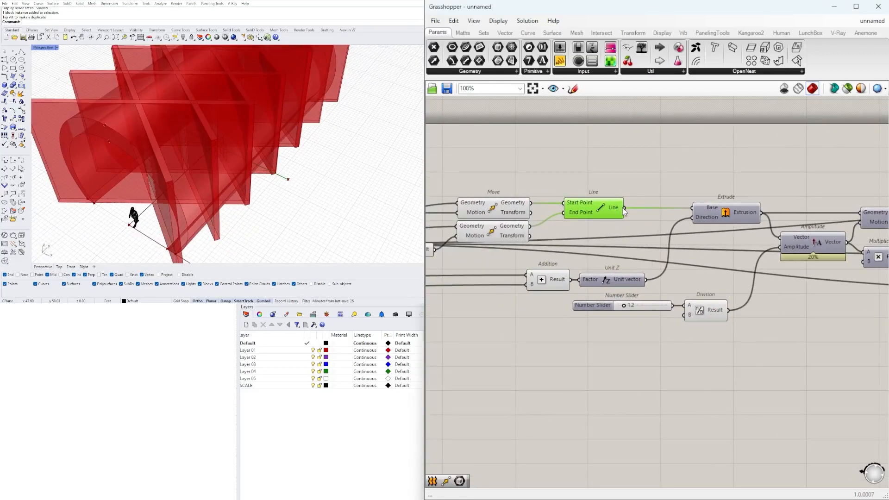
pyautogui.moveTo(603, 207); pyautogui.dragTo(591, 208)
pyautogui.scroll(-2, 273, 181)
pyautogui.moveTo(273, 181); pyautogui.dragTo(251, 167, button='right')
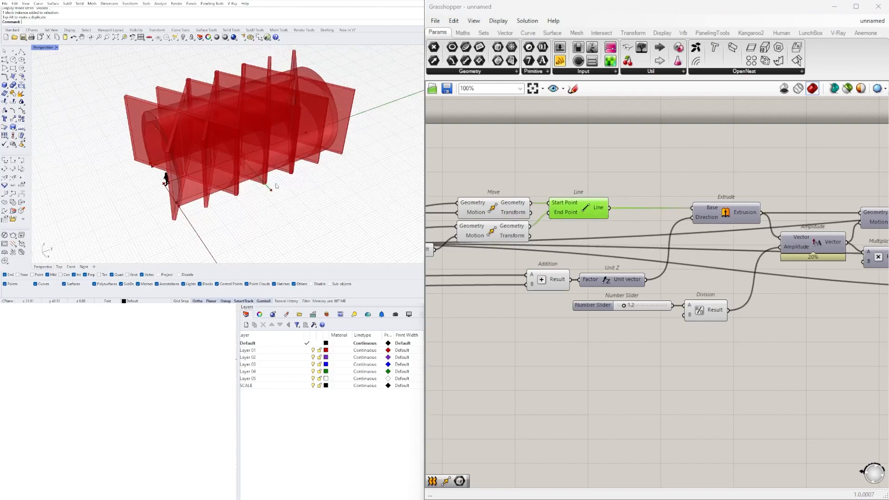
# Step: Add an Extend Curve component above the Line and wire the Line output into its Curve input
pyautogui.doubleClick(633, 168)
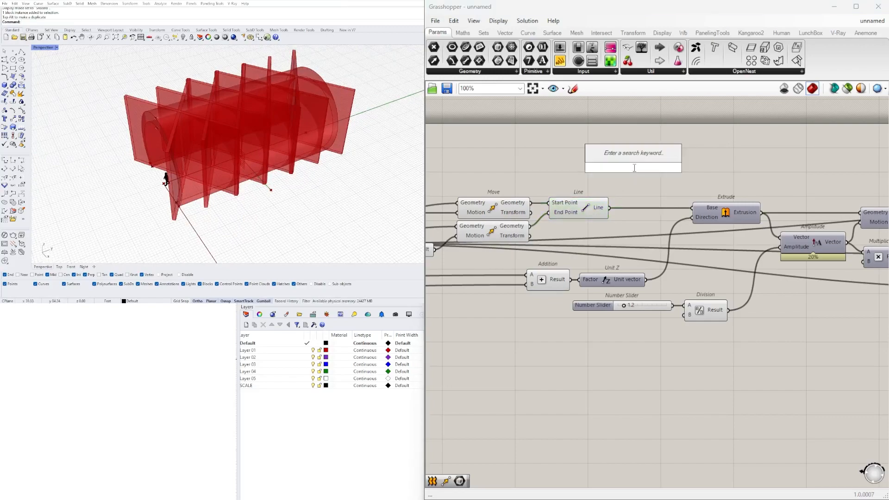
pyautogui.write('ENTE')
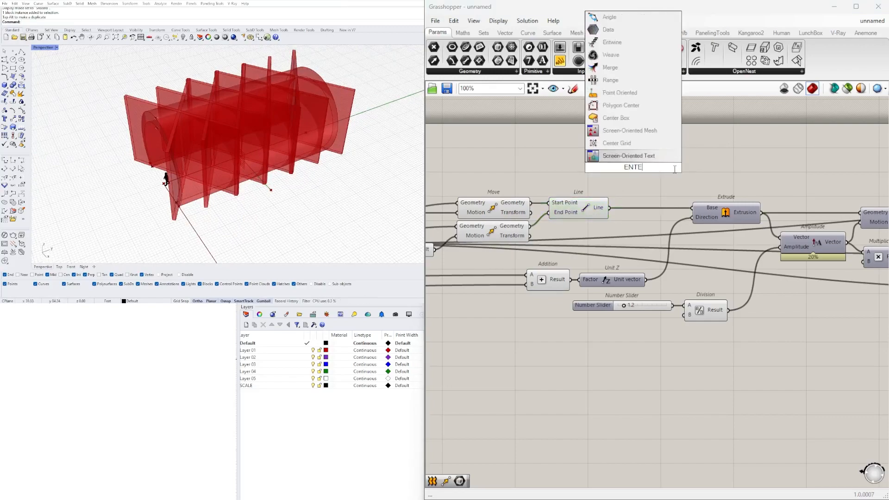
pyautogui.press('BackSpace')
pyautogui.press('BackSpace')
pyautogui.press('BackSpace')
pyautogui.write('XTEND')
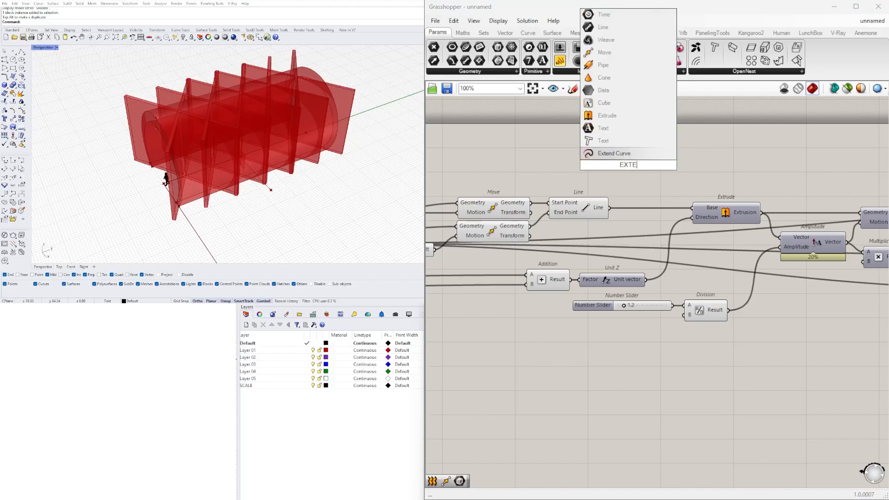
pyautogui.click(643, 153)
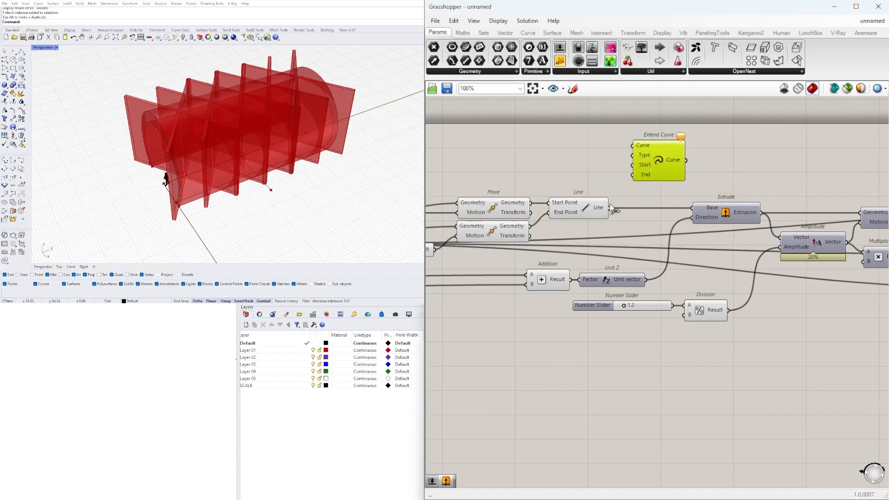
# Step: Add a number slider with value 1.5 and wire it into the Extend Curve's Start and End inputs
pyautogui.doubleClick(548, 180)
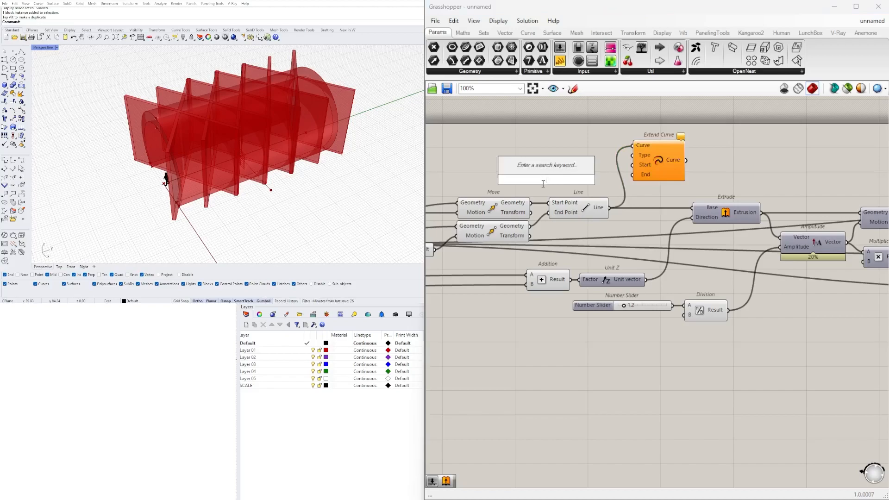
pyautogui.press('Return')
pyautogui.scroll(2, 605, 176)
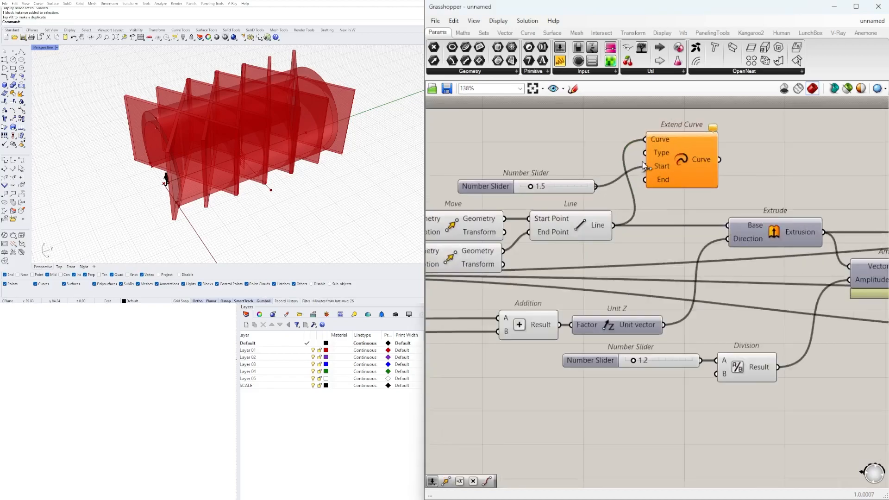
pyautogui.moveTo(641, 184); pyautogui.dragTo(674, 166)
# Step: Set the extension slider to 6.6 and wire the Extend Curve's output into the first Extrude's Base in place of the Line
pyautogui.scroll(6, 276, 187)
pyautogui.scroll(2, 275, 189)
pyautogui.scroll(3, 529, 200)
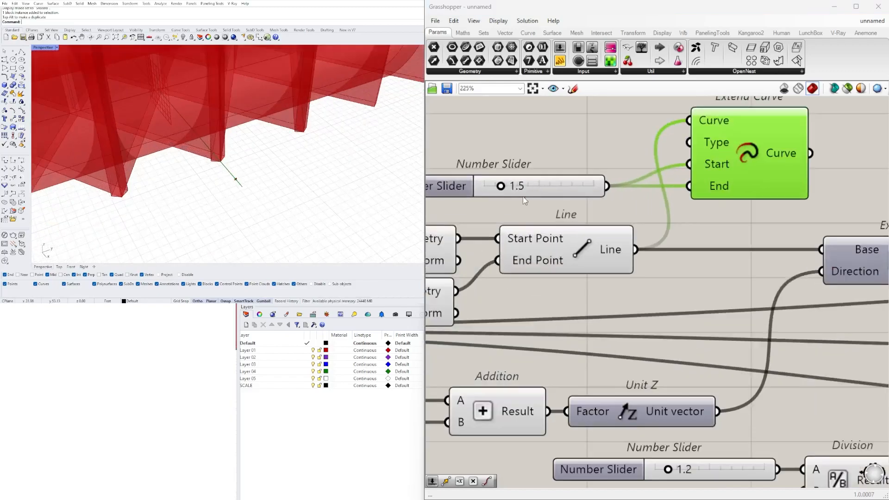
pyautogui.scroll(-1, 557, 185)
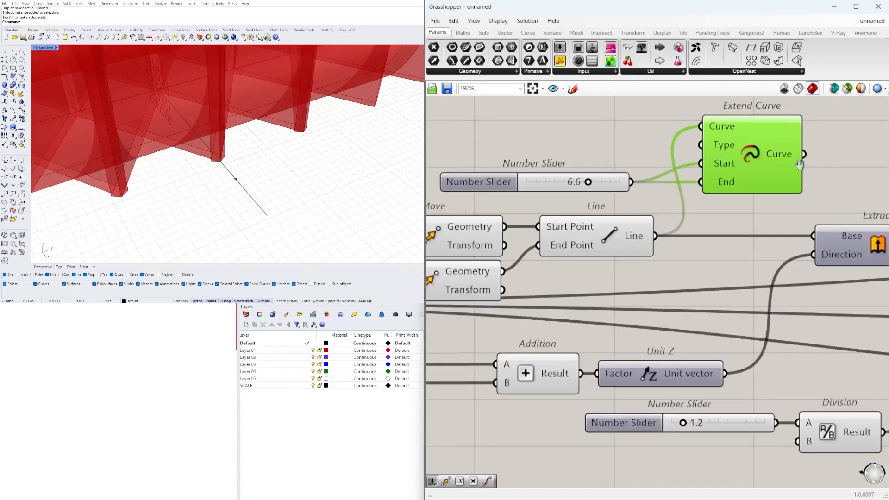
pyautogui.moveTo(720, 239); pyautogui.dragTo(719, 246)
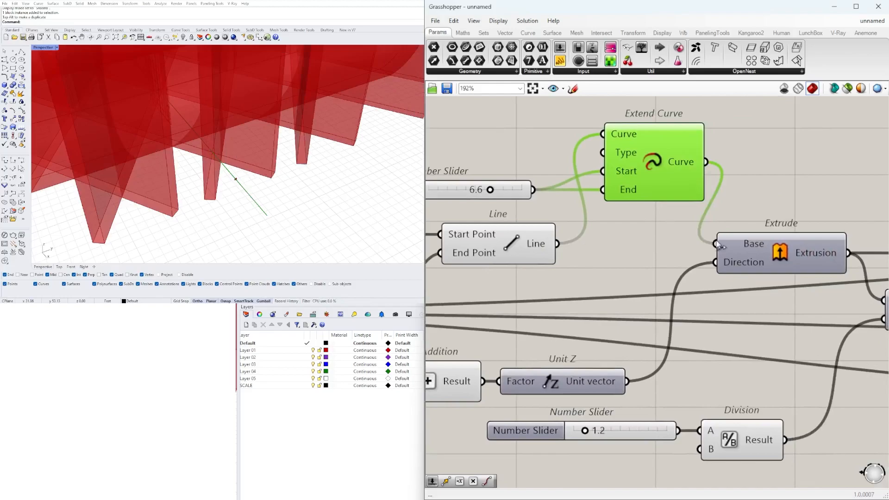
# Step: Set the extension slider to 8.5 to lengthen the walls at both ends
pyautogui.scroll(4, 490, 190)
pyautogui.moveTo(500, 181); pyautogui.dragTo(532, 183)
pyautogui.scroll(-10, 215, 119)
pyautogui.moveTo(211, 120); pyautogui.dragTo(197, 146, button='right')
pyautogui.scroll(-7, 710, 224)
# Step: Set the walls' rotation angle slider to 8
pyautogui.moveTo(784, 288); pyautogui.dragTo(736, 217, button='right')
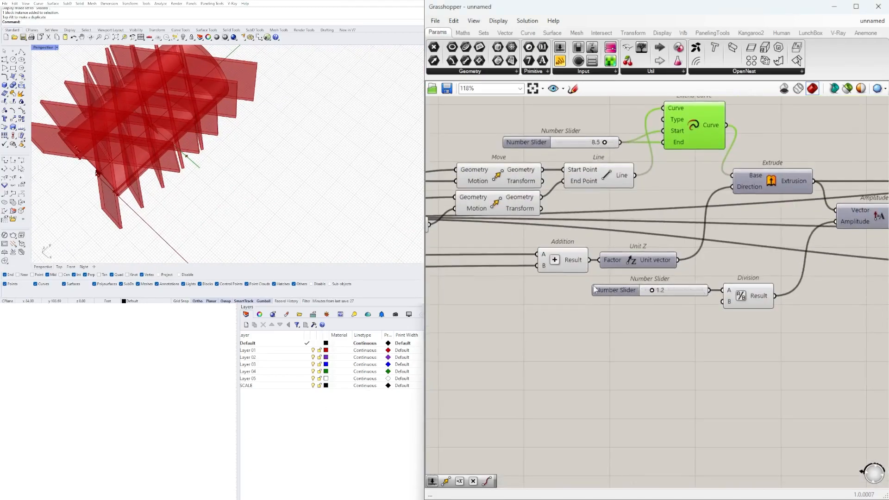
pyautogui.moveTo(680, 291); pyautogui.dragTo(770, 291, button='right')
pyautogui.scroll(3, 772, 297)
pyautogui.scroll(-9, 676, 301)
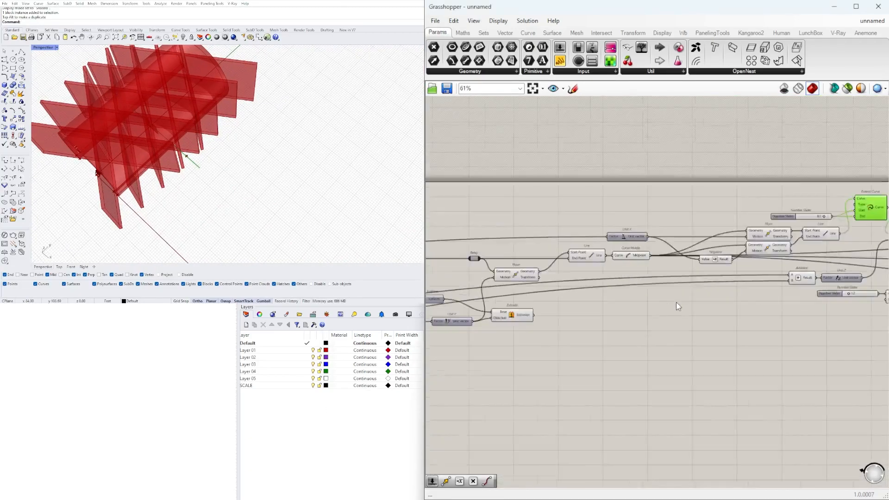
pyautogui.moveTo(728, 246); pyautogui.dragTo(608, 255, button='right')
pyautogui.scroll(3, 608, 255)
pyautogui.moveTo(736, 261); pyautogui.dragTo(823, 249, button='right')
pyautogui.moveTo(705, 282); pyautogui.dragTo(496, 311, button='right')
pyautogui.moveTo(643, 319); pyautogui.dragTo(569, 307, button='right')
pyautogui.moveTo(725, 314); pyautogui.dragTo(685, 319, button='right')
pyautogui.scroll(6, 684, 319)
pyautogui.moveTo(712, 318); pyautogui.dragTo(681, 320)
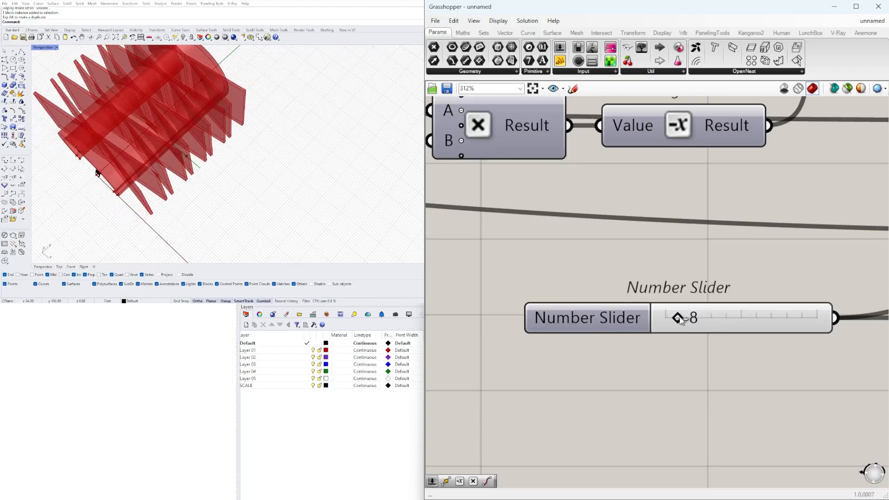
# Step: Set the Series component's Count slider to 1
pyautogui.scroll(-6, 705, 317)
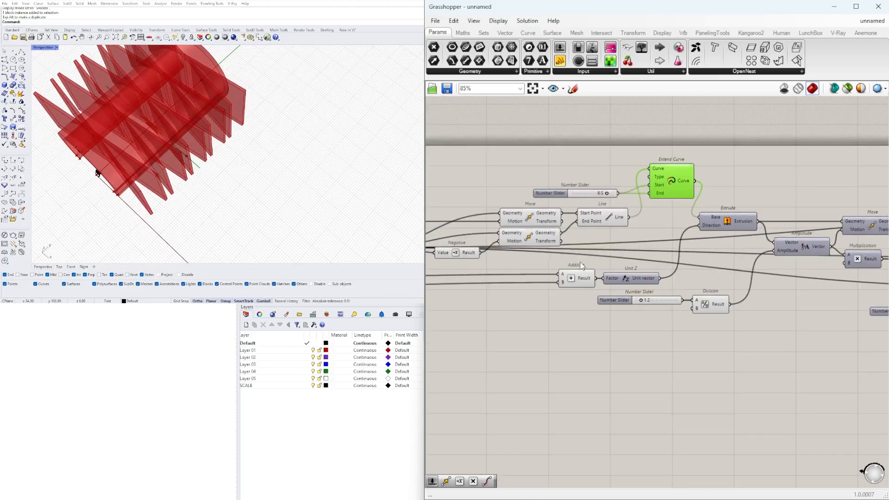
pyautogui.moveTo(664, 249); pyautogui.dragTo(435, 234, button='right')
pyautogui.scroll(7, 596, 323)
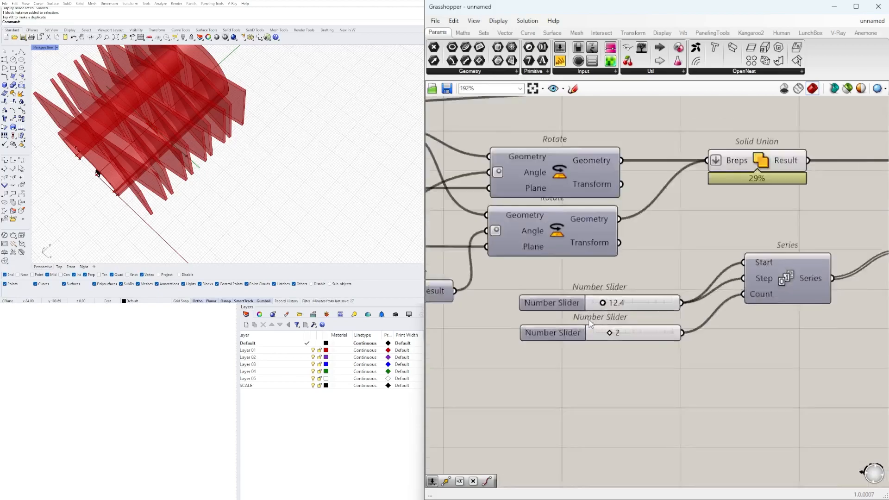
pyautogui.scroll(-4, 229, 139)
pyautogui.moveTo(234, 141); pyautogui.dragTo(237, 159, button='right')
pyautogui.scroll(2, 641, 313)
pyautogui.moveTo(612, 357); pyautogui.dragTo(599, 357)
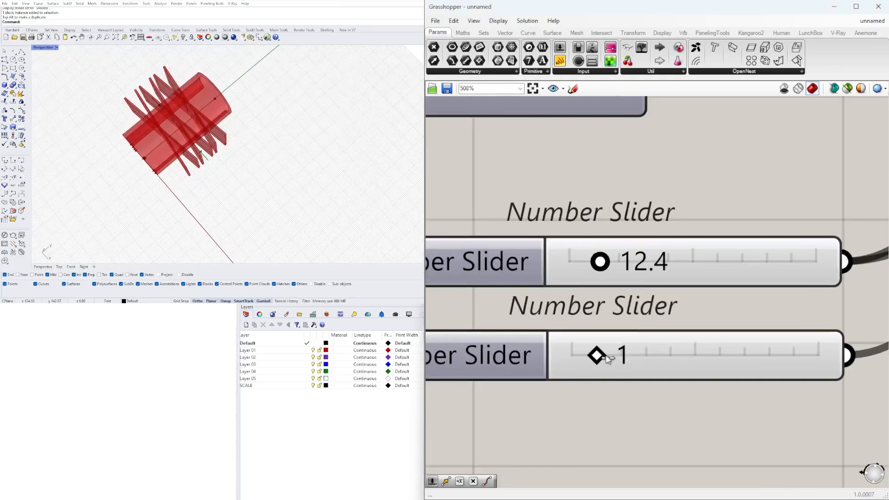
# Step: Set the slider feeding the Series component's Start and Step inputs to 24.1 to space the crossing walls farther apart
pyautogui.scroll(-5, 646, 287)
pyautogui.scroll(3, 566, 280)
pyautogui.moveTo(681, 272); pyautogui.dragTo(704, 272)
pyautogui.moveTo(255, 132); pyautogui.dragTo(321, 93, button='right')
pyautogui.scroll(3, 230, 119)
pyautogui.moveTo(230, 119); pyautogui.dragTo(287, 115, button='right')
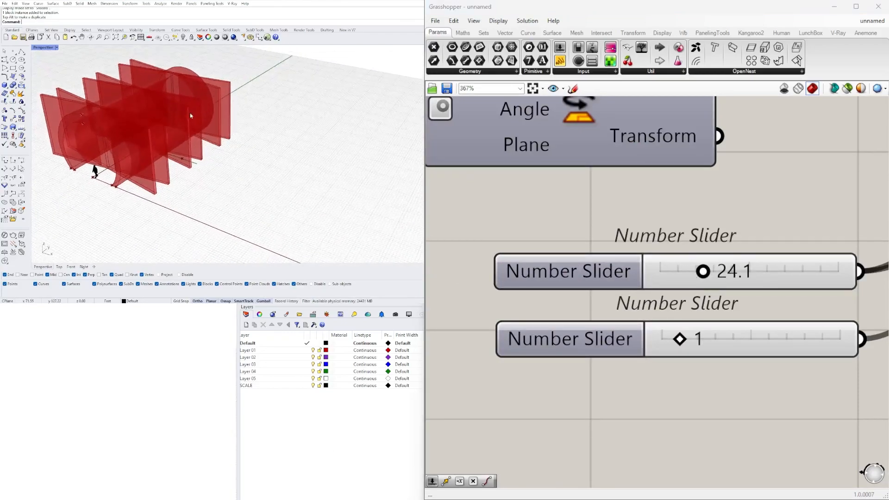
# Step: Highlight the Mirror, Move and Solid Union components to examine which crossing walls each one contributes
pyautogui.scroll(-3, 856, 232)
pyautogui.moveTo(857, 231); pyautogui.dragTo(633, 283, button='right')
pyautogui.scroll(2, 724, 293)
pyautogui.scroll(-2, 724, 292)
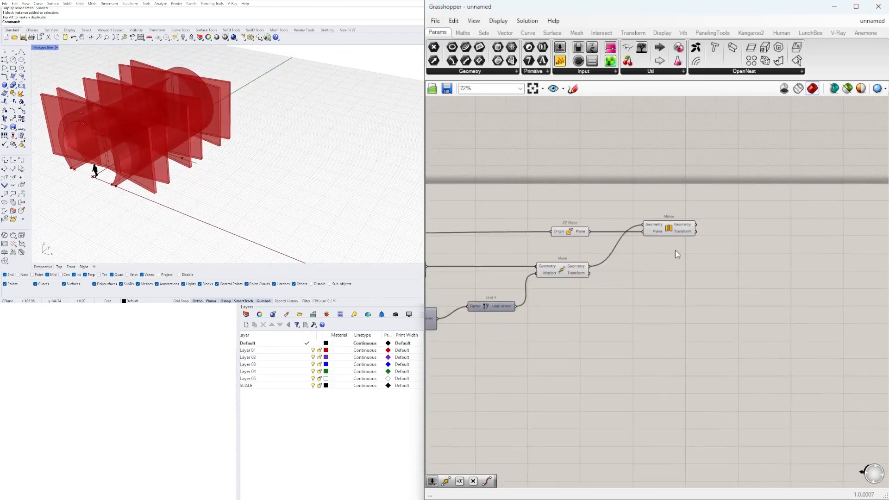
pyautogui.moveTo(723, 292); pyautogui.dragTo(481, 365, button='right')
pyautogui.moveTo(551, 232); pyautogui.dragTo(567, 234)
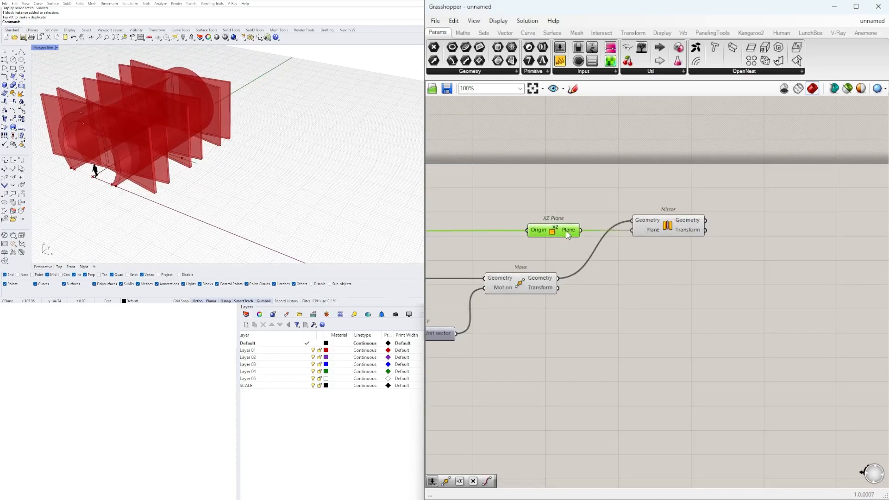
pyautogui.click(664, 230)
pyautogui.keyDown('shift'); pyautogui.click(535, 281); pyautogui.keyUp('shift')
pyautogui.scroll(-2, 535, 281)
pyautogui.moveTo(482, 264); pyautogui.dragTo(706, 231, button='right')
pyautogui.keyDown('shift'); pyautogui.click(585, 253); pyautogui.keyUp('shift')
pyautogui.moveTo(816, 262); pyautogui.dragTo(799, 276, button='right')
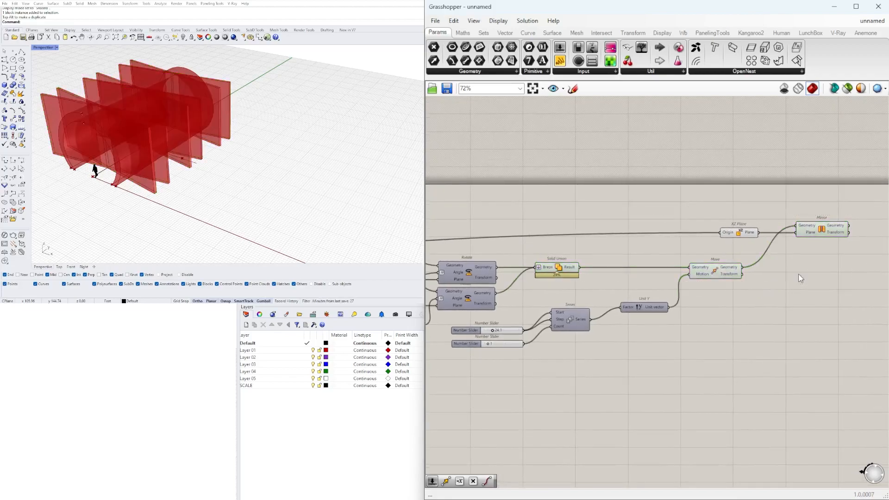
# Step: Add a Brep parameter after the Mirror and wire the Solid Union's Result and the Move's Geometry output into it
pyautogui.doubleClick(799, 274)
pyautogui.write('brep')
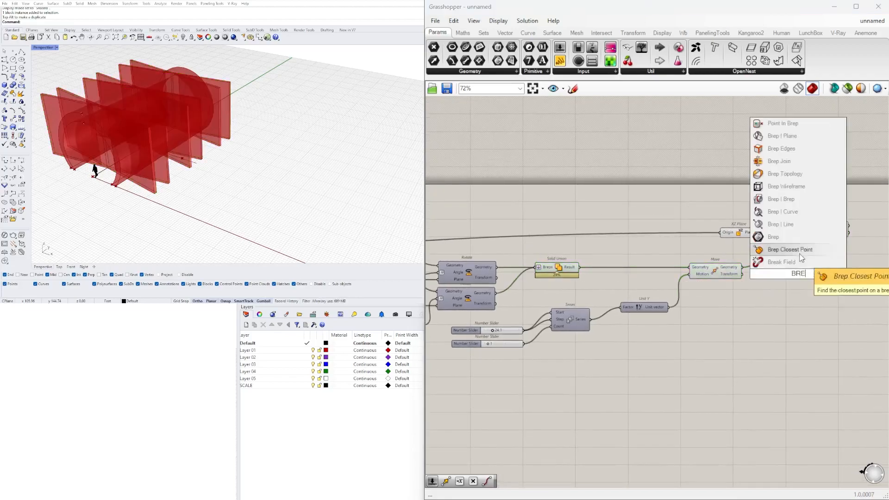
pyautogui.click(783, 261)
pyautogui.moveTo(581, 268); pyautogui.dragTo(783, 254)
pyautogui.moveTo(792, 256); pyautogui.dragTo(862, 261)
pyautogui.moveTo(866, 262); pyautogui.dragTo(749, 266, button='right')
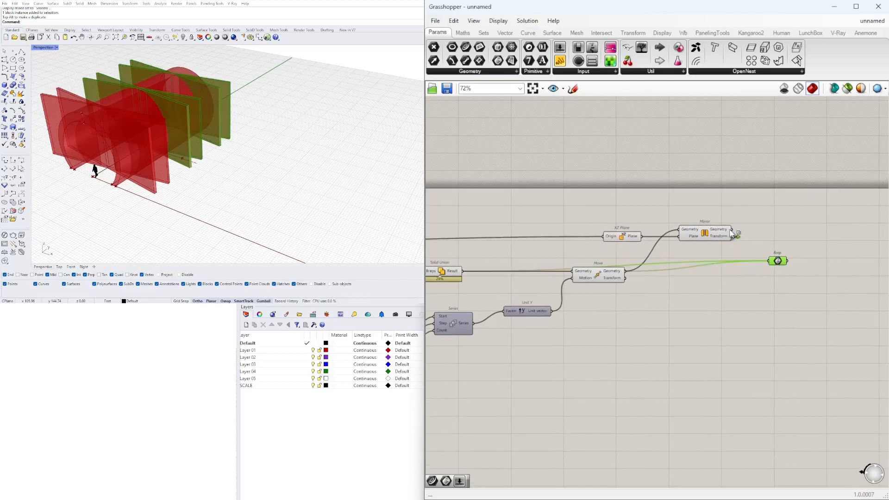
# Step: Wire the Mirror's Geometry output into the Brep parameter as well and flatten the parameter
pyautogui.rightClick(766, 261)
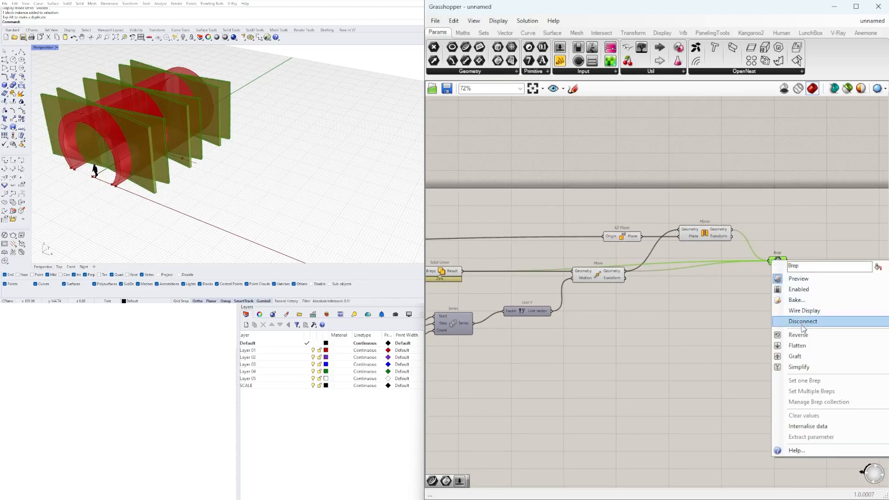
pyautogui.click(787, 345)
pyautogui.click(745, 301)
# Step: Move the XZ Plane and Mirror closer to the Brep parameter and shift the Unit Y component
pyautogui.moveTo(726, 202); pyautogui.dragTo(620, 241)
pyautogui.moveTo(706, 230); pyautogui.dragTo(689, 243)
pyautogui.click(701, 202)
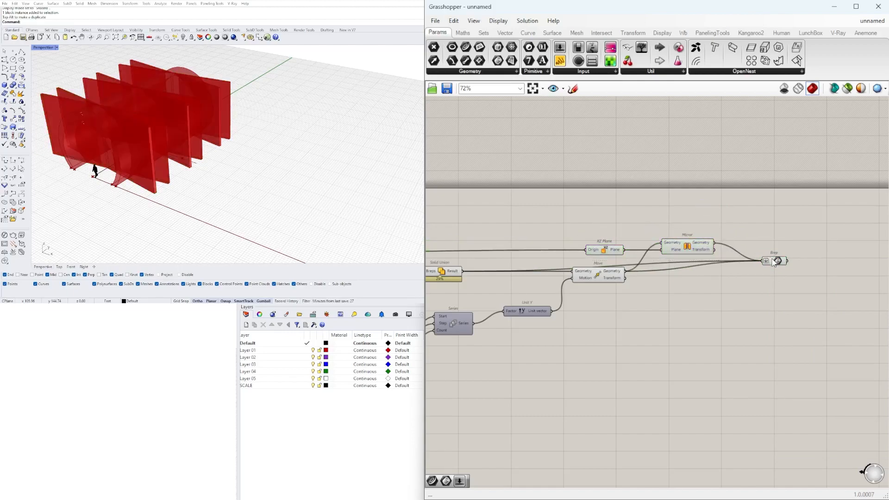
pyautogui.moveTo(772, 259); pyautogui.dragTo(765, 260)
pyautogui.moveTo(599, 281); pyautogui.dragTo(598, 292)
pyautogui.moveTo(637, 342); pyautogui.dragTo(506, 301)
pyautogui.moveTo(531, 311); pyautogui.dragTo(515, 323)
# Step: Shift the Series, its two sliders, Unit Y and Move closer to the wall components to compact the layout
pyautogui.click(731, 289)
pyautogui.moveTo(671, 375); pyautogui.dragTo(822, 328, button='right')
pyautogui.moveTo(853, 332); pyautogui.dragTo(547, 251)
pyautogui.moveTo(607, 280); pyautogui.dragTo(645, 262)
pyautogui.click(665, 296)
pyautogui.scroll(3, 604, 300)
pyautogui.scroll(3, 586, 243)
pyautogui.moveTo(619, 319); pyautogui.dragTo(626, 204)
pyautogui.click(682, 157)
# Step: Realign the Brep parameter, Mirror and XZ Plane components into a tidy row
pyautogui.scroll(-5, 682, 157)
pyautogui.moveTo(856, 160); pyautogui.dragTo(638, 216, button='right')
pyautogui.scroll(2, 753, 215)
pyautogui.moveTo(721, 175); pyautogui.dragTo(720, 223, button='right')
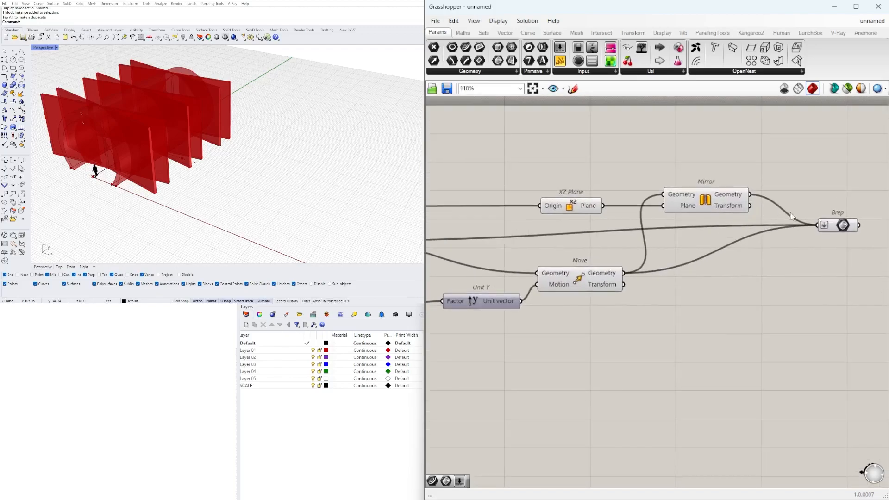
pyautogui.moveTo(831, 231); pyautogui.dragTo(833, 248)
pyautogui.click(805, 204)
pyautogui.moveTo(710, 204); pyautogui.dragTo(735, 204)
pyautogui.click(705, 152)
pyautogui.moveTo(578, 207); pyautogui.dragTo(601, 206)
pyautogui.moveTo(725, 154); pyautogui.dragTo(546, 157, button='right')
pyautogui.click(668, 240)
pyautogui.moveTo(594, 246); pyautogui.dragTo(798, 231, button='right')
# Step: Turn off the previews of the XZ Plane, Mirror, Move and Solid Union components
pyautogui.scroll(-5, 798, 231)
pyautogui.click(787, 272)
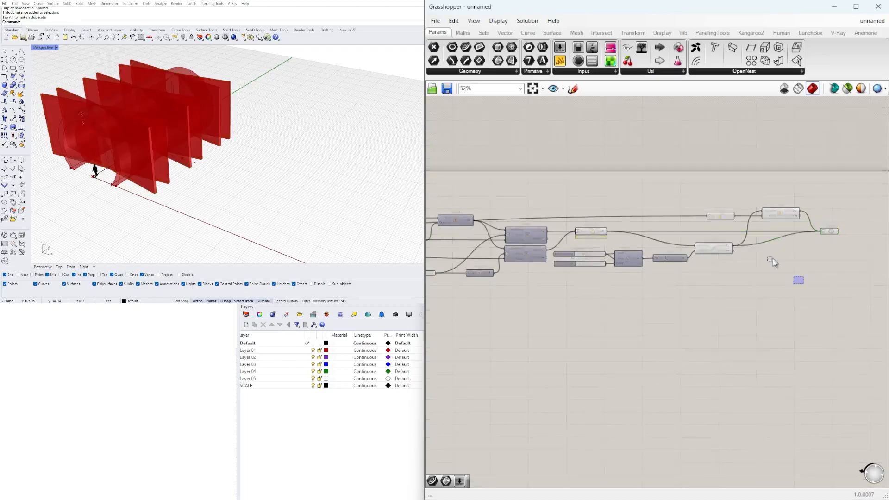
pyautogui.moveTo(803, 284); pyautogui.dragTo(700, 199)
pyautogui.middleClick(699, 199)
pyautogui.click(722, 182)
pyautogui.moveTo(675, 282); pyautogui.dragTo(573, 196)
pyautogui.middleClick(591, 199)
pyautogui.click(611, 181)
# Step: Add a Solid Intersection component beside the vault's Extrude and wire the extrusion into its Breps A input
pyautogui.moveTo(92, 130); pyautogui.dragTo(194, 122, button='right')
pyautogui.scroll(-2, 559, 297)
pyautogui.moveTo(560, 297); pyautogui.dragTo(750, 296, button='right')
pyautogui.scroll(3, 633, 295)
pyautogui.moveTo(633, 295); pyautogui.dragTo(734, 321, button='right')
pyautogui.moveTo(573, 297); pyautogui.dragTo(749, 279, button='right')
pyautogui.moveTo(609, 297); pyautogui.dragTo(618, 297)
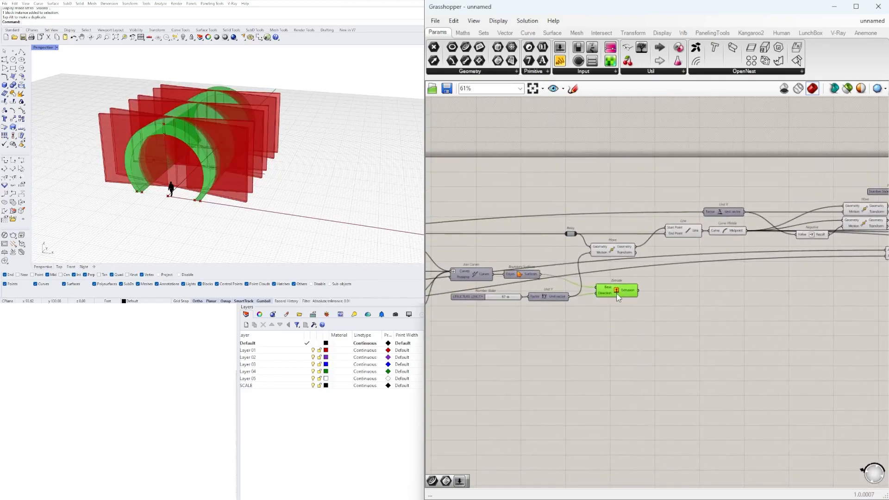
pyautogui.scroll(1, 648, 291)
pyautogui.doubleClick(675, 308)
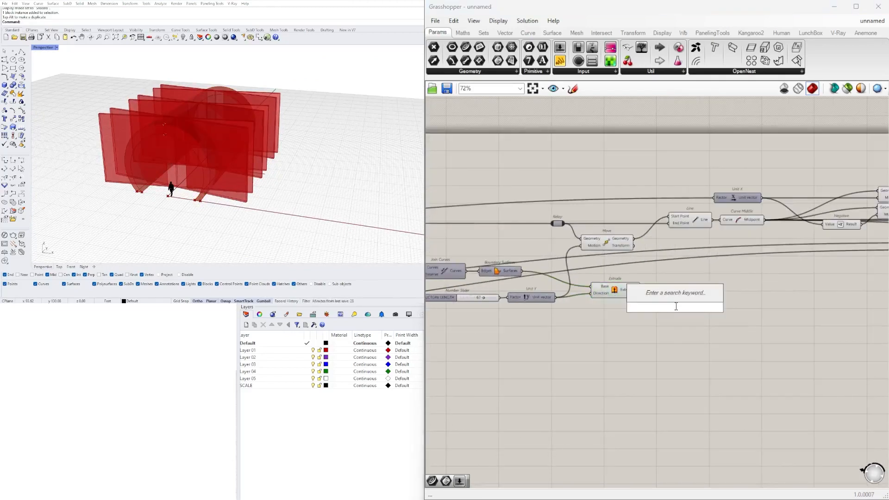
pyautogui.write('INTERS')
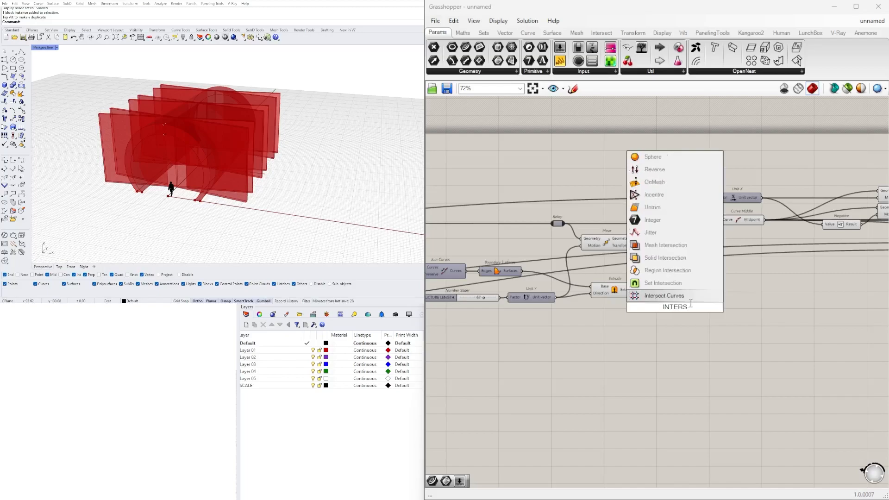
pyautogui.click(665, 257)
pyautogui.scroll(3, 675, 319)
pyautogui.moveTo(635, 342); pyautogui.dragTo(666, 312)
pyautogui.click(563, 316)
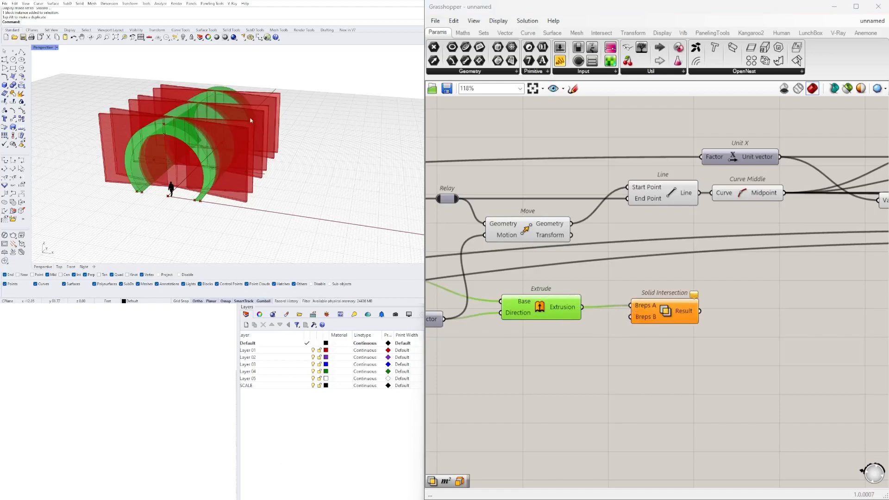
# Step: Move the Solid Intersection next to the Brep parameter and wire the Brep output into its Breps B input
pyautogui.scroll(-3, 243, 124)
pyautogui.scroll(-5, 503, 271)
pyautogui.click(520, 334)
pyautogui.scroll(-8, 774, 356)
pyautogui.moveTo(520, 335); pyautogui.dragTo(644, 359)
pyautogui.scroll(10, 769, 334)
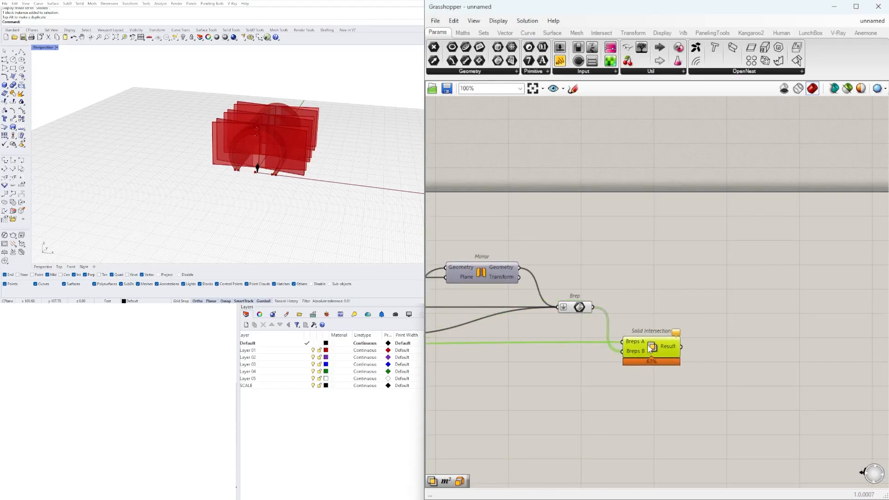
# Step: Wire the Brep parameter's output into the Solid Intersection's Breps A input in place of the vault's extrusion
pyautogui.scroll(3, 634, 327)
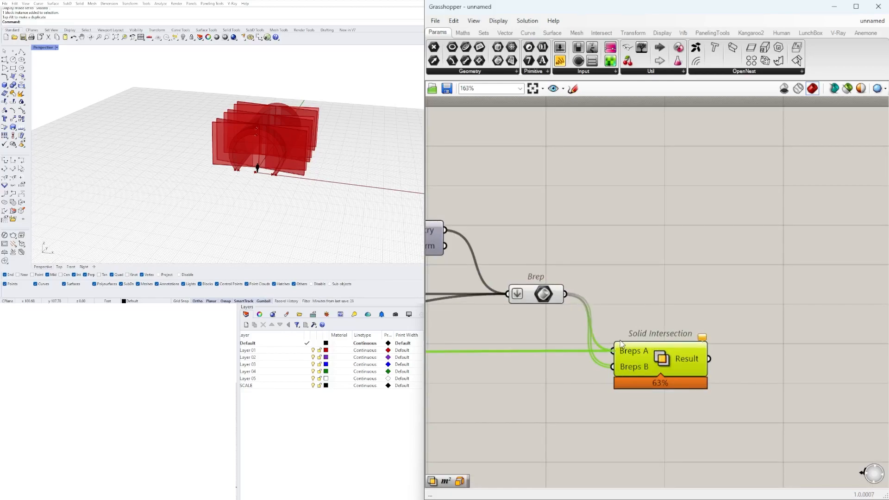
pyautogui.moveTo(568, 295); pyautogui.dragTo(581, 322)
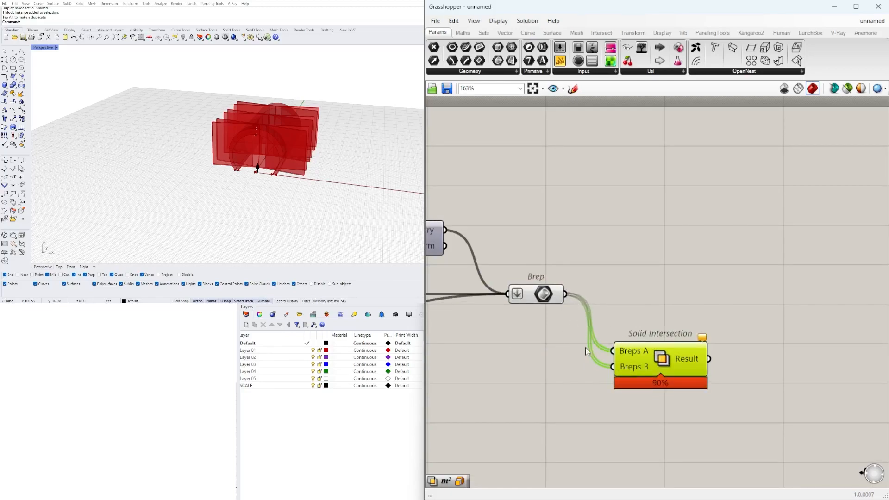
# Step: Wire the Brep container into Breps A of Solid Intersection, leaving the Relay as the only source of Breps B
pyautogui.scroll(-3, 590, 355)
pyautogui.moveTo(590, 357); pyautogui.dragTo(646, 335, button='right')
pyautogui.hotkey('ctrl', 'z')
pyautogui.scroll(2, 642, 334)
pyautogui.click(629, 324)
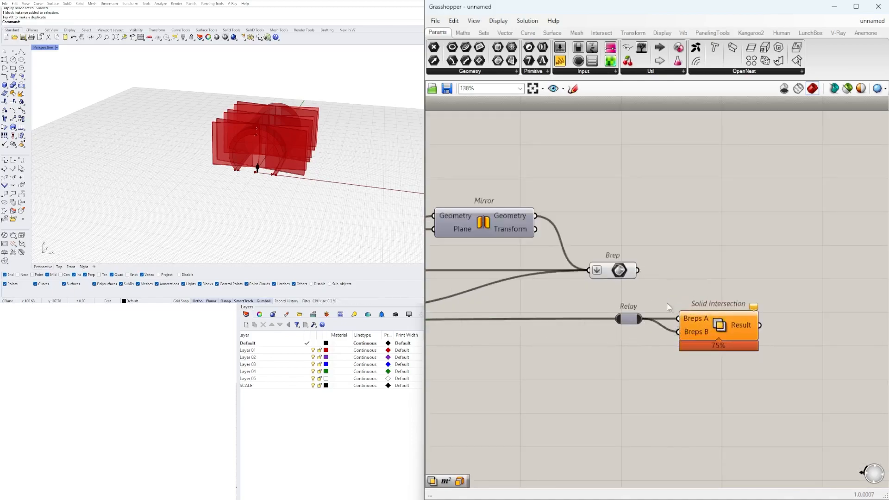
pyautogui.moveTo(714, 330); pyautogui.dragTo(708, 286)
pyautogui.scroll(3, 343, 144)
pyautogui.moveTo(343, 143); pyautogui.dragTo(306, 133, button='right')
pyautogui.click(624, 271)
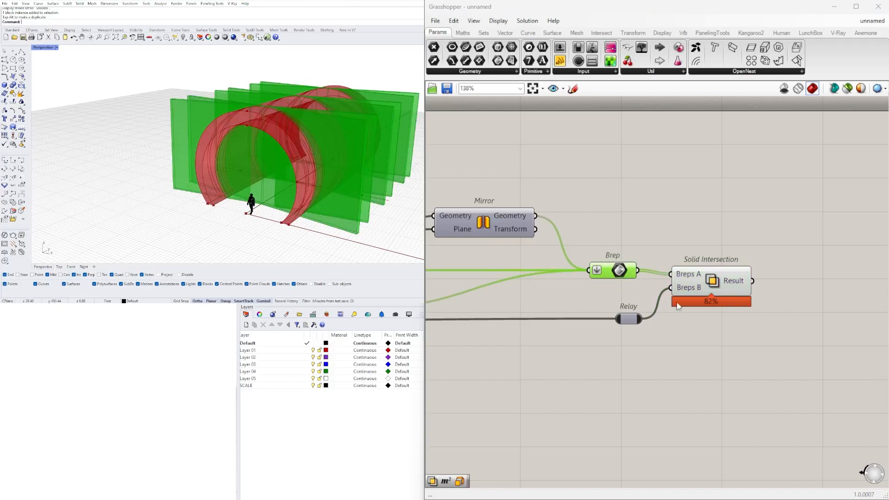
# Step: Turn off the preview of the Brep container and the Relay feeding Solid Intersection
pyautogui.click(695, 293)
pyautogui.moveTo(628, 319); pyautogui.dragTo(591, 246)
pyautogui.middleClick(596, 240)
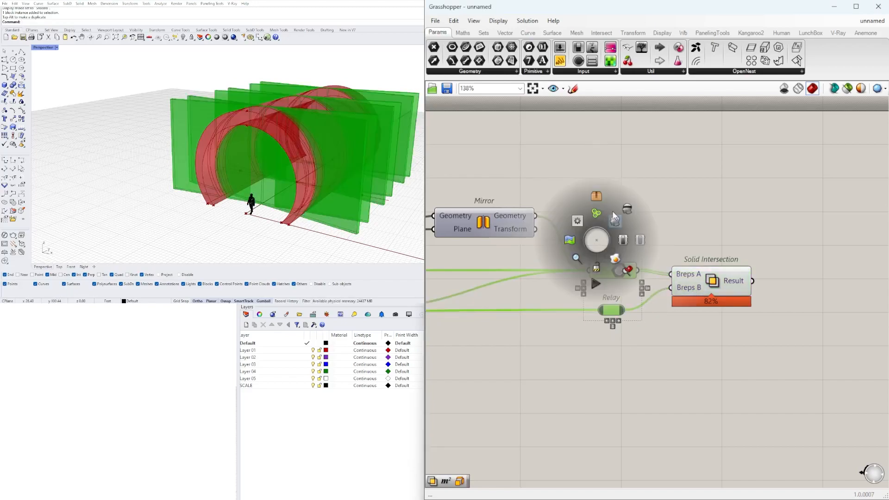
pyautogui.click(626, 207)
# Step: Set the Series component's start and step slider to 20.6 and its count slider to 2
pyautogui.moveTo(267, 115); pyautogui.dragTo(231, 120, button='right')
pyautogui.scroll(-5, 663, 320)
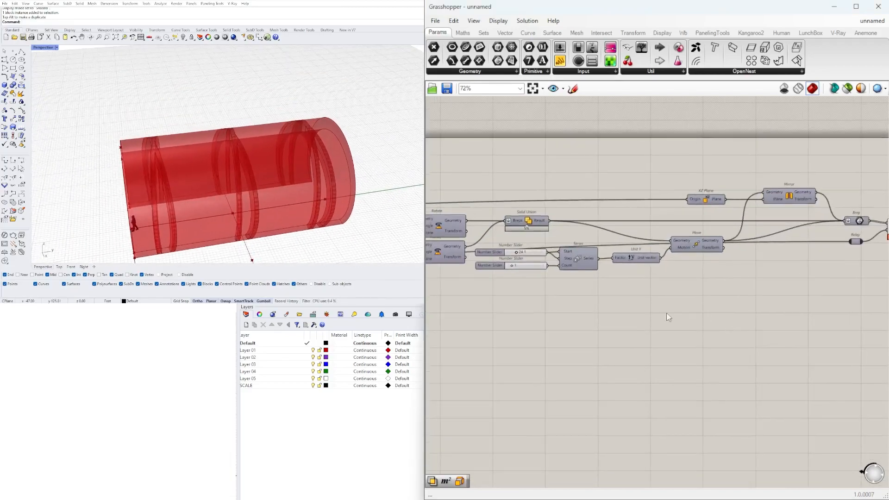
pyautogui.moveTo(738, 292); pyautogui.dragTo(783, 319, button='right')
pyautogui.moveTo(512, 314); pyautogui.dragTo(760, 338, button='right')
pyautogui.scroll(5, 824, 306)
pyautogui.scroll(4, 796, 315)
pyautogui.moveTo(823, 282); pyautogui.dragTo(820, 285)
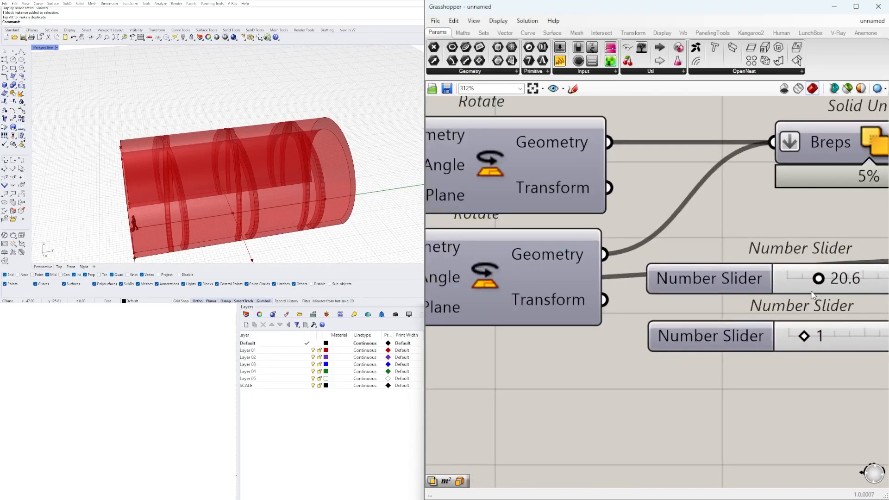
pyautogui.scroll(-5, 815, 293)
pyautogui.scroll(4, 601, 336)
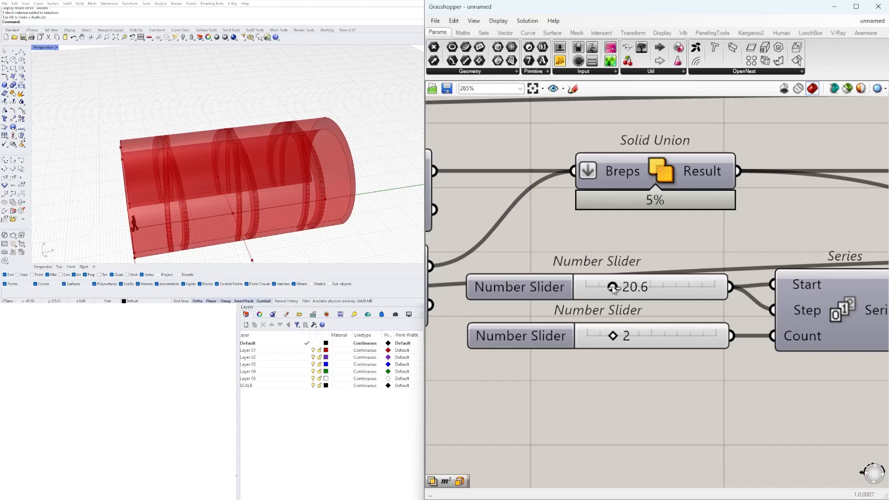
# Step: Reduce the Series start and step slider to about 14.2 so the ribs repeat at closer spacing
pyautogui.moveTo(613, 289); pyautogui.dragTo(605, 291)
pyautogui.scroll(-3, 634, 289)
pyautogui.scroll(5, 591, 302)
pyautogui.moveTo(513, 283); pyautogui.dragTo(561, 293)
pyautogui.moveTo(152, 185); pyautogui.dragTo(298, 180, button='right')
pyautogui.scroll(-5, 606, 244)
pyautogui.moveTo(699, 267); pyautogui.dragTo(717, 273, button='right')
pyautogui.scroll(-3, 717, 273)
pyautogui.moveTo(792, 293); pyautogui.dragTo(401, 321, button='right')
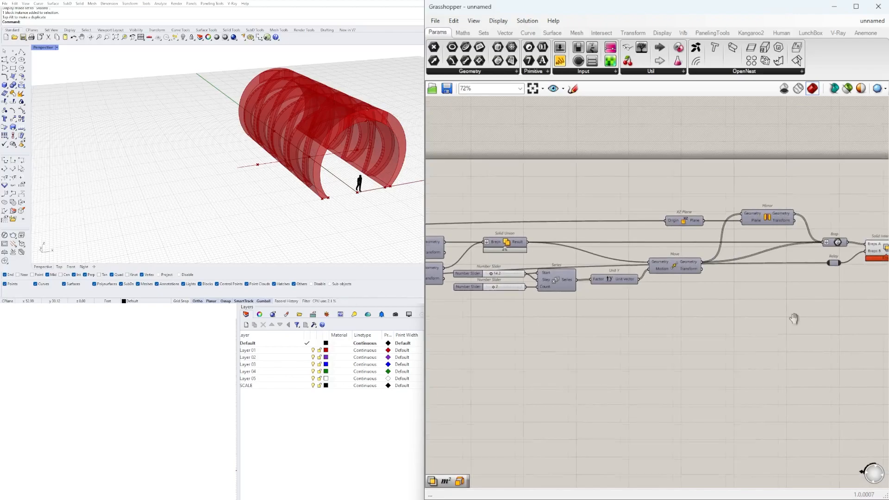
pyautogui.moveTo(811, 317); pyautogui.dragTo(568, 317, button='right')
pyautogui.scroll(3, 637, 245)
pyautogui.click(637, 241)
pyautogui.doubleClick(758, 253)
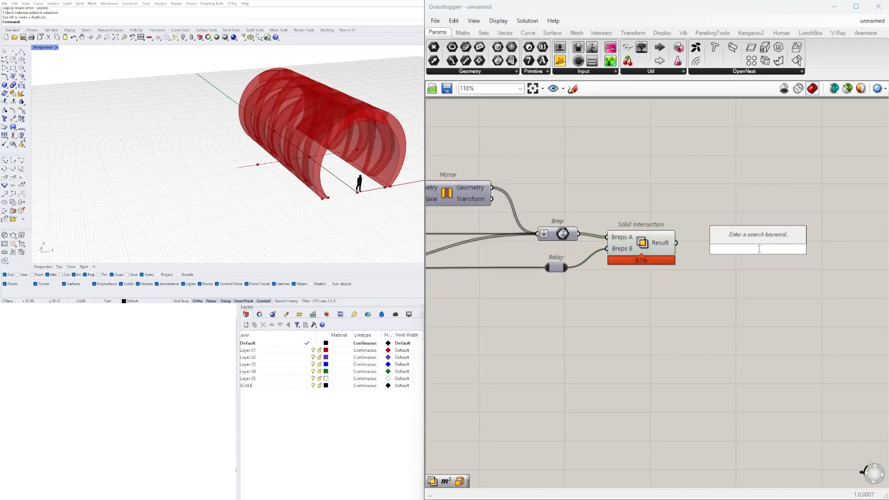
pyautogui.write('UNIO')
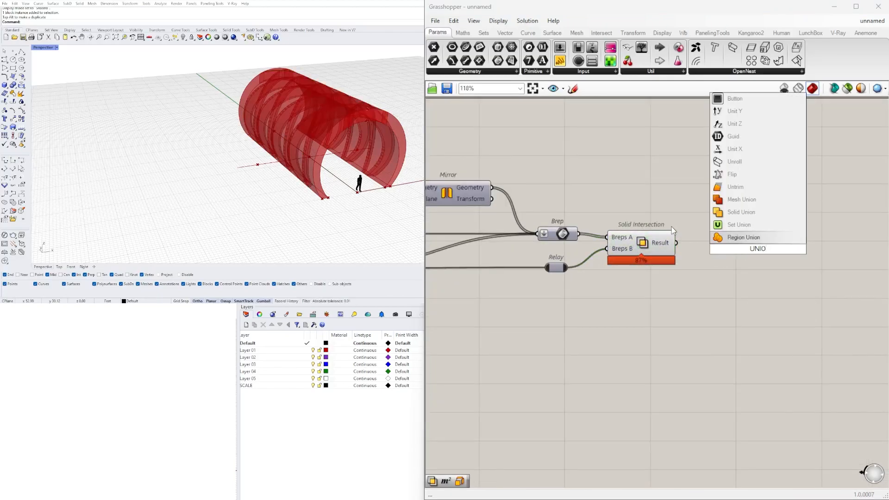
pyautogui.click(671, 227)
# Step: Move Solid Intersection further away from the Brep container and turn the Brep container's preview on
pyautogui.moveTo(598, 216); pyautogui.dragTo(721, 233, button='right')
pyautogui.moveTo(760, 265); pyautogui.dragTo(784, 261)
pyautogui.click(684, 251)
pyautogui.rightClick(683, 247)
pyautogui.click(701, 266)
# Step: Add a Solid Union component with a flattened Breps input and feed it from the Brep container
pyautogui.moveTo(778, 229); pyautogui.dragTo(672, 214, button='right')
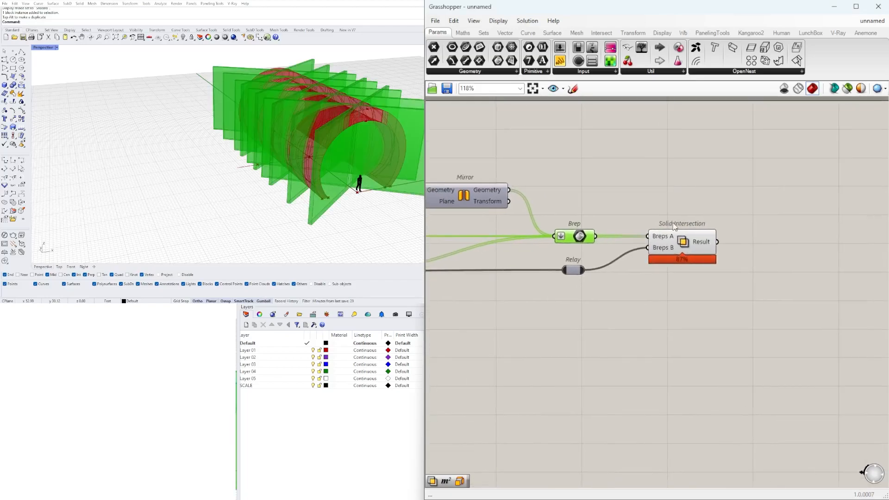
pyautogui.click(676, 244)
pyautogui.doubleClick(624, 210)
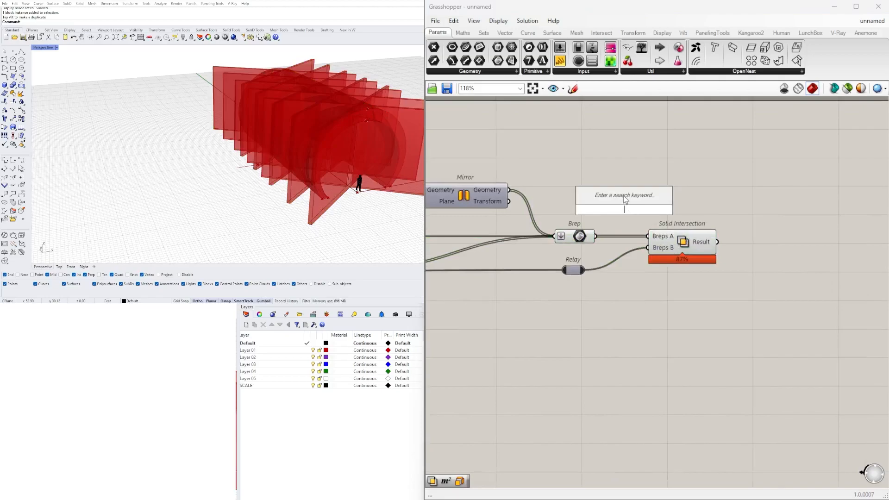
pyautogui.write('union')
pyautogui.click(615, 174)
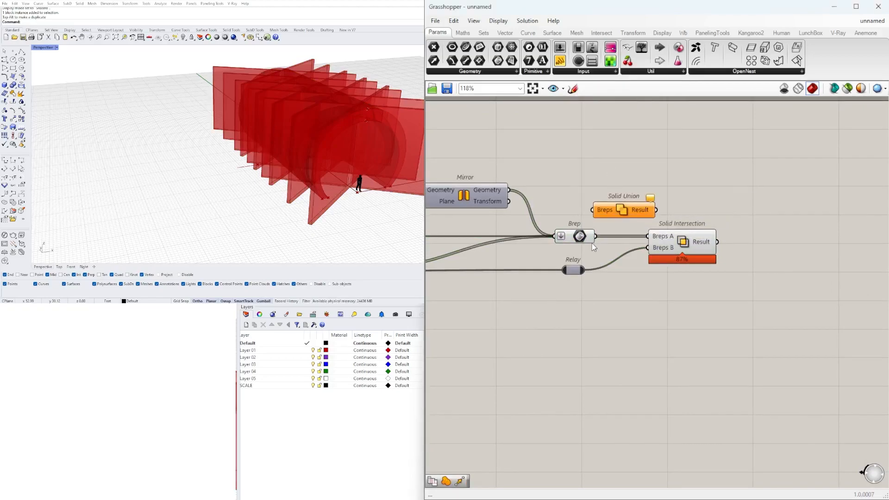
pyautogui.moveTo(678, 237); pyautogui.dragTo(804, 237)
pyautogui.rightClick(602, 213)
pyautogui.click(625, 284)
pyautogui.moveTo(615, 212); pyautogui.dragTo(662, 207)
pyautogui.moveTo(609, 239); pyautogui.dragTo(509, 266, button='right')
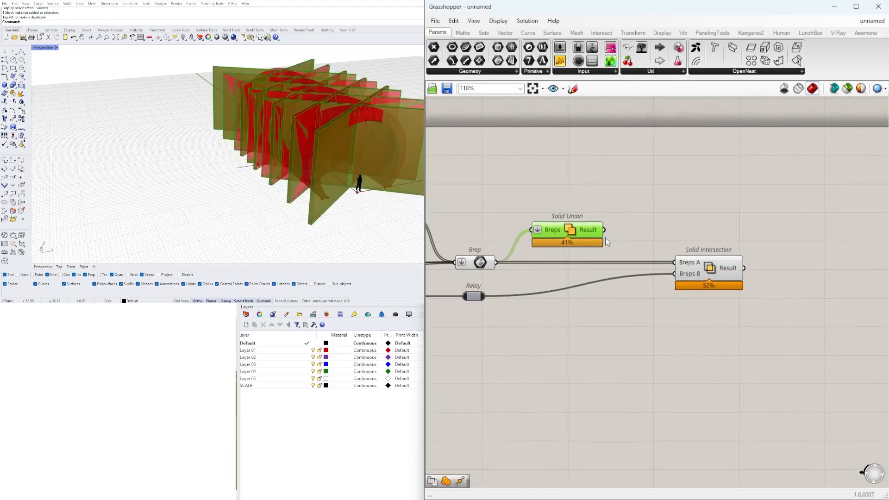
# Step: Add Merge Faces after Solid Union and wire its Breps output into Breps A of Solid Intersection
pyautogui.doubleClick(650, 213)
pyautogui.write('MER')
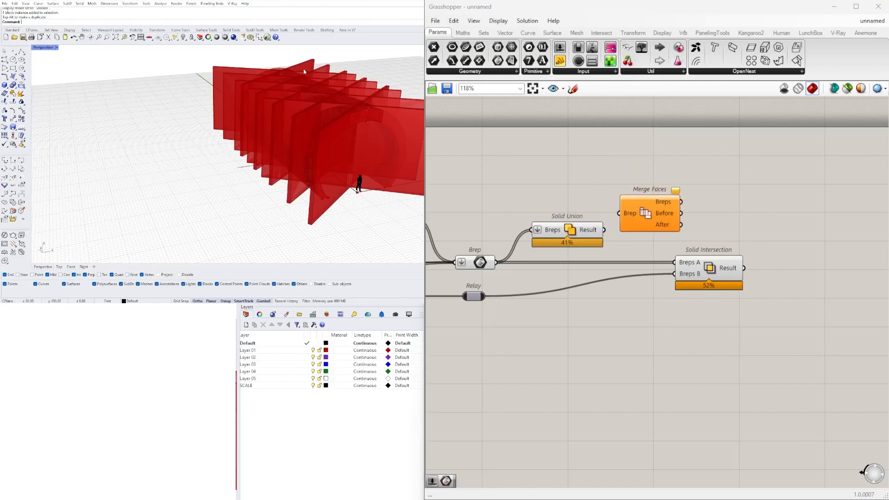
pyautogui.scroll(5, 301, 70)
pyautogui.moveTo(603, 230); pyautogui.dragTo(631, 227)
pyautogui.moveTo(728, 236); pyautogui.dragTo(627, 239, button='right')
pyautogui.moveTo(618, 280); pyautogui.dragTo(694, 280)
pyautogui.moveTo(578, 221); pyautogui.dragTo(650, 265)
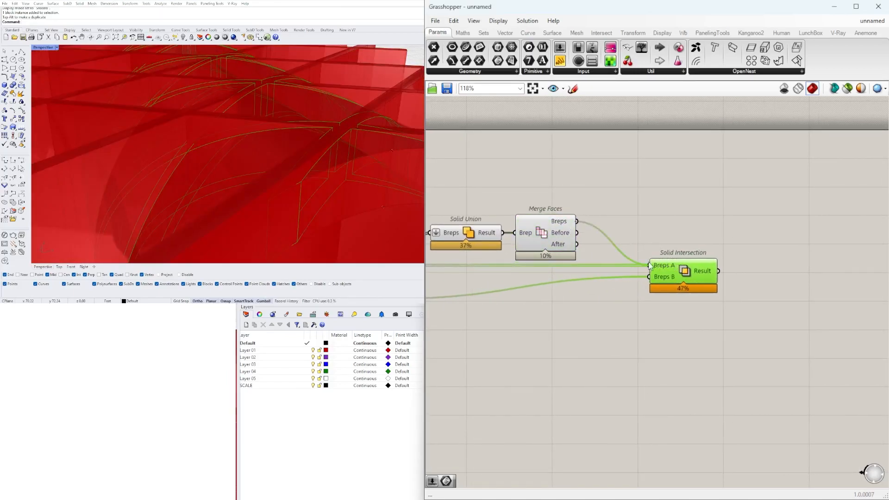
# Step: Turn off the preview of the Brep container, Relay, Solid Union and Merge Faces components
pyautogui.moveTo(561, 308); pyautogui.dragTo(714, 305, button='right')
pyautogui.scroll(-2, 716, 306)
pyautogui.moveTo(732, 317); pyautogui.dragTo(567, 224)
pyautogui.middleClick(578, 222)
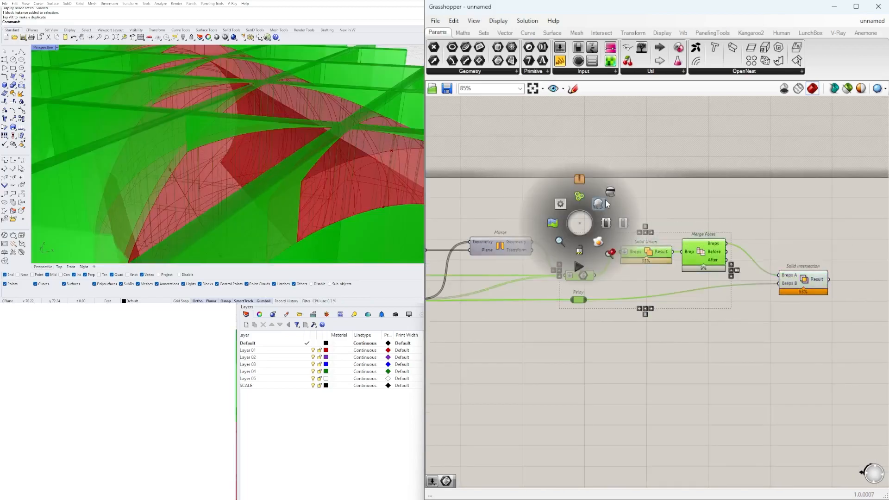
pyautogui.click(604, 202)
# Step: Examine the intersecting ribs inside the vaulted shell from several angles and at close range
pyautogui.moveTo(273, 162); pyautogui.dragTo(291, 429, button='right')
pyautogui.scroll(-5, 300, 172)
pyautogui.moveTo(298, 185); pyautogui.dragTo(250, 133, button='right')
pyautogui.scroll(-2, 556, 229)
pyautogui.moveTo(484, 261); pyautogui.dragTo(646, 257, button='right')
pyautogui.moveTo(494, 298); pyautogui.dragTo(609, 289, button='right')
pyautogui.moveTo(264, 134); pyautogui.dragTo(254, 154, button='right')
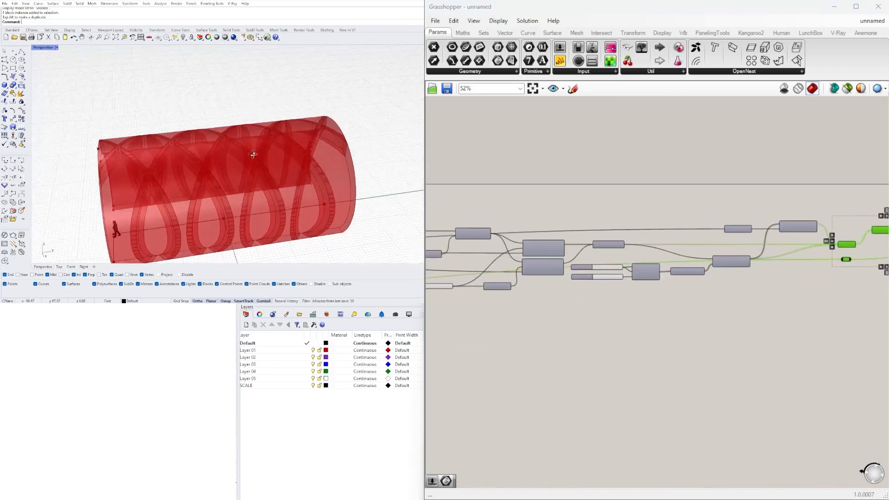
pyautogui.scroll(6, 277, 138)
pyautogui.moveTo(307, 125)
pyautogui.mouseDown(button='right')
pyautogui.moveTo(256, 160)
pyautogui.moveTo(252, 146)
pyautogui.moveTo(228, 156)
pyautogui.moveTo(250, 141)
pyautogui.mouseUp(button='right')
pyautogui.scroll(5, 256, 160)
pyautogui.scroll(-8, 256, 156)
pyautogui.scroll(-1, 625, 228)
# Step: Turn off the preview of all upstream components between the Extrude component and the mirrored ribs
pyautogui.moveTo(626, 226); pyautogui.dragTo(829, 230, button='right')
pyautogui.moveTo(596, 262); pyautogui.dragTo(748, 254, button='right')
pyautogui.scroll(3, 662, 216)
pyautogui.moveTo(710, 210); pyautogui.dragTo(793, 230, button='right')
pyautogui.scroll(-3, 794, 230)
pyautogui.moveTo(833, 310); pyautogui.dragTo(579, 209)
pyautogui.keyDown('shift'); pyautogui.moveTo(591, 171); pyautogui.dragTo(538, 276); pyautogui.keyUp('shift')
pyautogui.middleClick(546, 236)
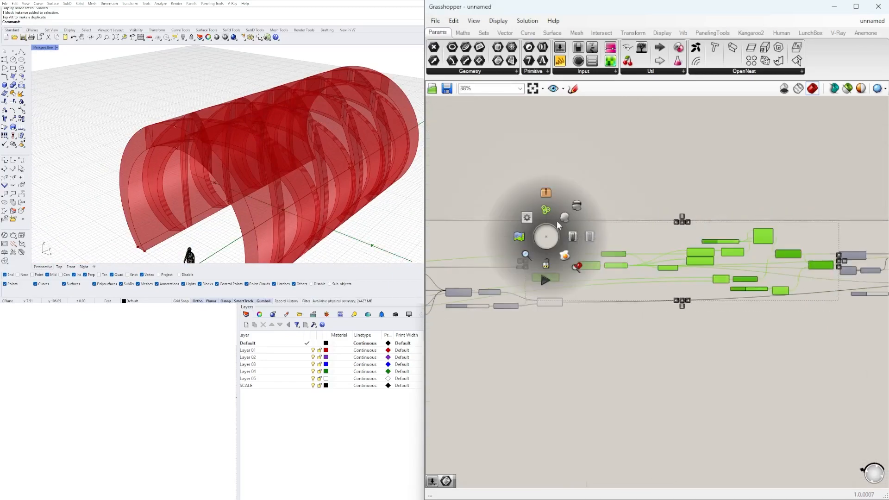
pyautogui.click(574, 207)
# Step: Turn off the preview of the Extrude component that forms the vaulted shell
pyautogui.scroll(4, 553, 297)
pyautogui.click(546, 305)
pyautogui.rightClick(546, 305)
pyautogui.click(568, 325)
pyautogui.moveTo(356, 153); pyautogui.dragTo(342, 180, button='right')
# Step: Set the number slider just below the Unit Z component to 1
pyautogui.moveTo(685, 297); pyautogui.dragTo(673, 279, button='right')
pyautogui.scroll(6, 673, 280)
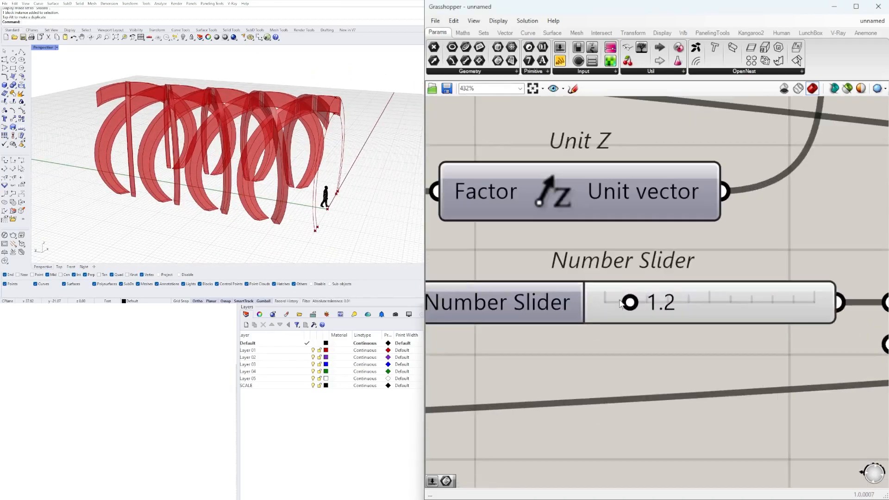
pyautogui.moveTo(639, 301)
pyautogui.mouseDown()
pyautogui.moveTo(664, 302)
pyautogui.moveTo(614, 303)
pyautogui.moveTo(634, 303)
pyautogui.mouseUp()
pyautogui.doubleClick(630, 299)
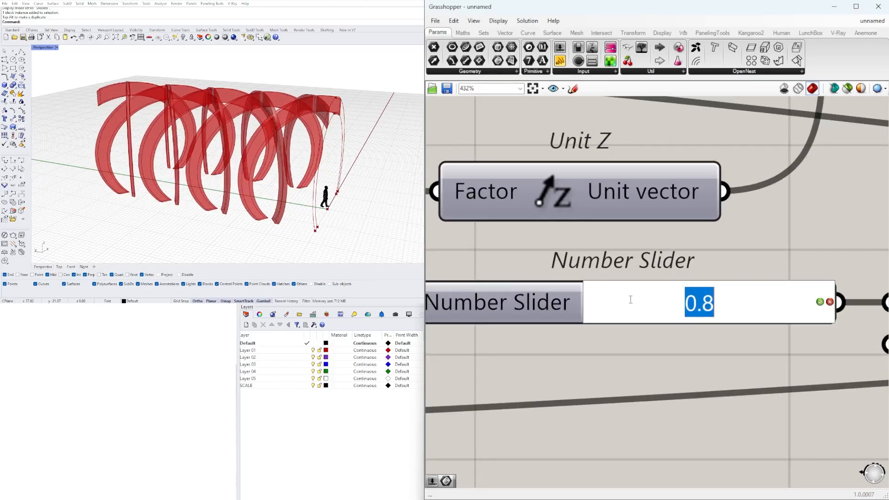
pyautogui.write('1')
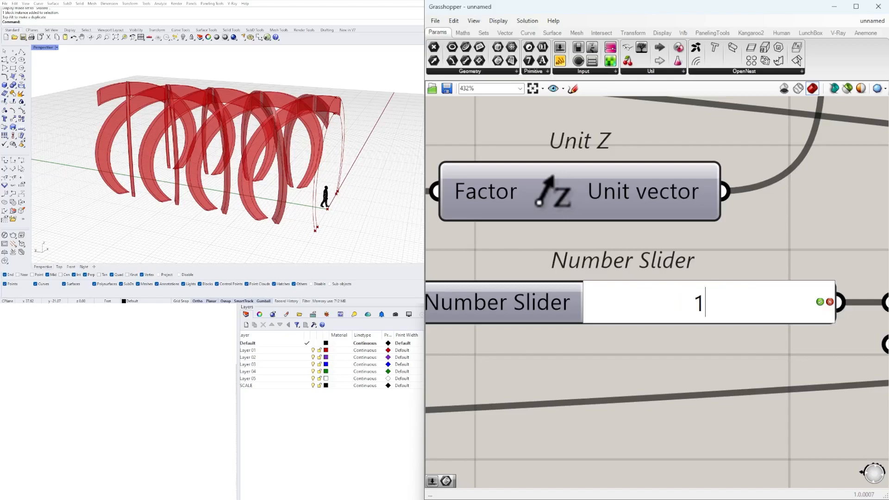
pyautogui.press('Return')
# Step: Set the slider that drives the rib rotation to 31
pyautogui.scroll(-5, 643, 350)
pyautogui.scroll(5, 627, 340)
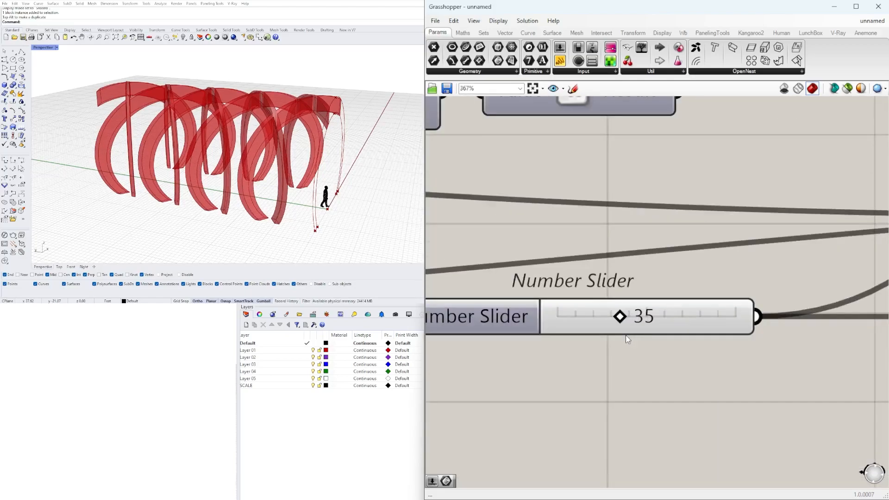
pyautogui.moveTo(609, 320); pyautogui.dragTo(594, 319)
pyautogui.moveTo(283, 141); pyautogui.dragTo(412, 145, button='right')
pyautogui.moveTo(604, 317); pyautogui.dragTo(616, 317)
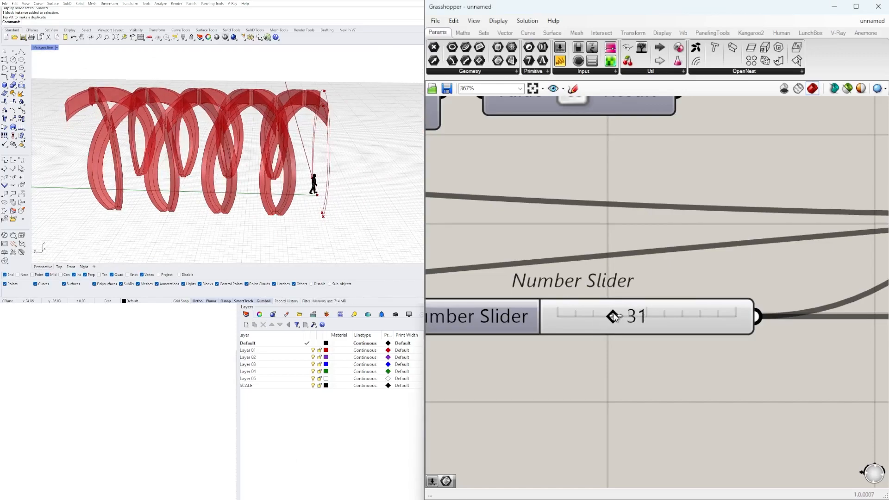
# Step: Fine-tune the rib rotation slider to about 33 while checking the rib feet up close
pyautogui.moveTo(275, 167); pyautogui.dragTo(267, 149, button='right')
pyautogui.scroll(4, 266, 148)
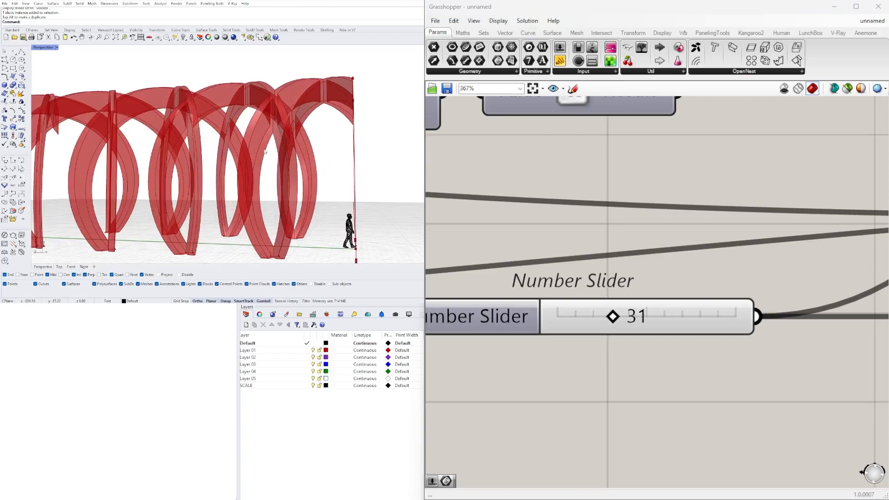
pyautogui.scroll(8, 288, 255)
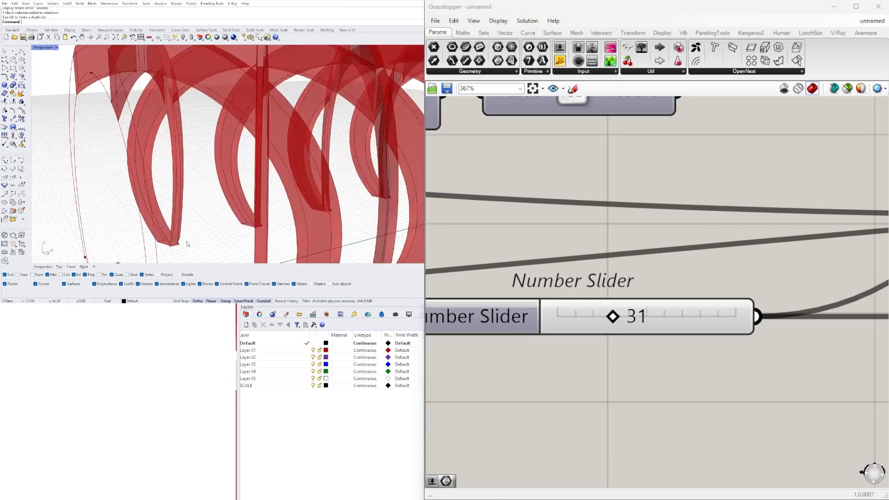
pyautogui.scroll(2, 165, 252)
pyautogui.moveTo(617, 321); pyautogui.dragTo(621, 328)
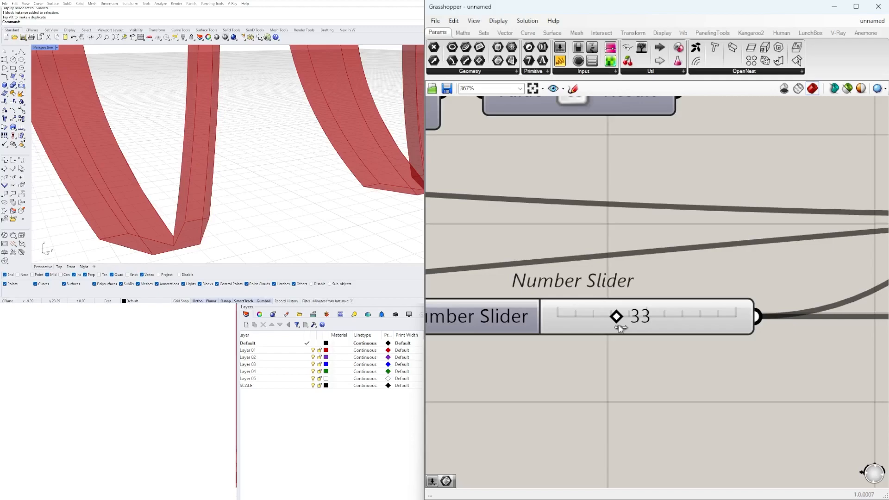
pyautogui.moveTo(620, 327); pyautogui.dragTo(617, 316)
pyautogui.scroll(2, 617, 315)
pyautogui.moveTo(251, 206); pyautogui.dragTo(302, 134, button='right')
# Step: Select the Solid Intersection component and examine its highlighted rib structure in the Rhino viewport
pyautogui.scroll(-5, 227, 202)
pyautogui.scroll(-6, 228, 203)
pyautogui.scroll(-13, 722, 222)
pyautogui.moveTo(813, 282); pyautogui.dragTo(700, 294, button='right')
pyautogui.scroll(5, 772, 290)
pyautogui.moveTo(772, 290); pyautogui.dragTo(736, 194)
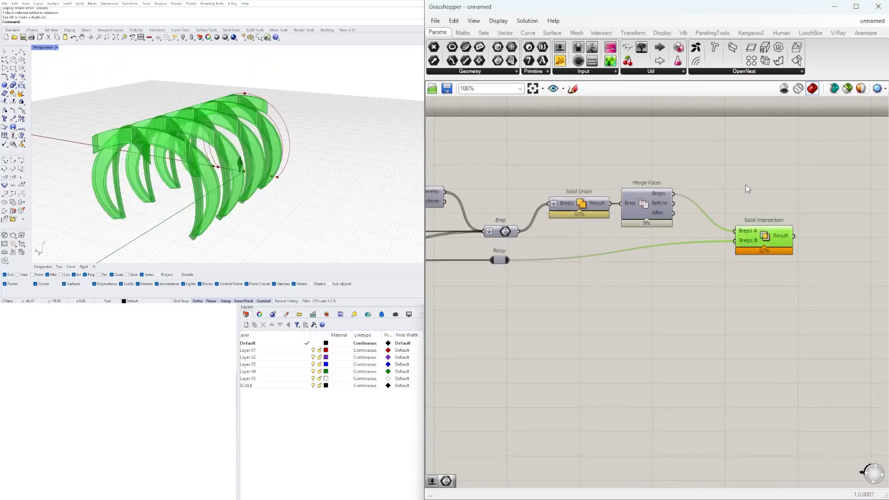
pyautogui.click(753, 187)
pyautogui.scroll(-1, 711, 251)
pyautogui.click(751, 236)
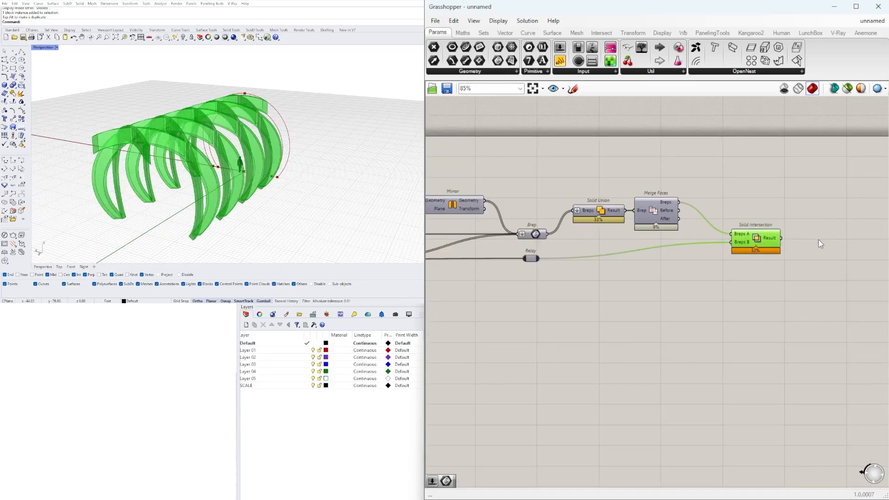
pyautogui.scroll(-7, 634, 282)
pyautogui.scroll(5, 630, 280)
pyautogui.moveTo(319, 152); pyautogui.dragTo(299, 190, button='right')
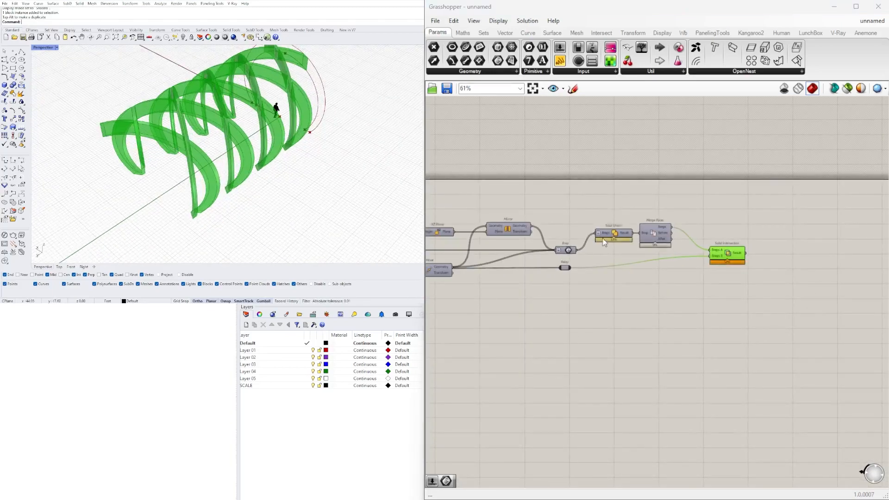
# Step: Turn the preview of the shell's Extrude component back on
pyautogui.moveTo(593, 242); pyautogui.dragTo(786, 227, button='right')
pyautogui.scroll(-7, 787, 227)
pyautogui.scroll(10, 621, 273)
pyautogui.moveTo(708, 311); pyautogui.dragTo(634, 309, button='right')
pyautogui.scroll(-3, 650, 307)
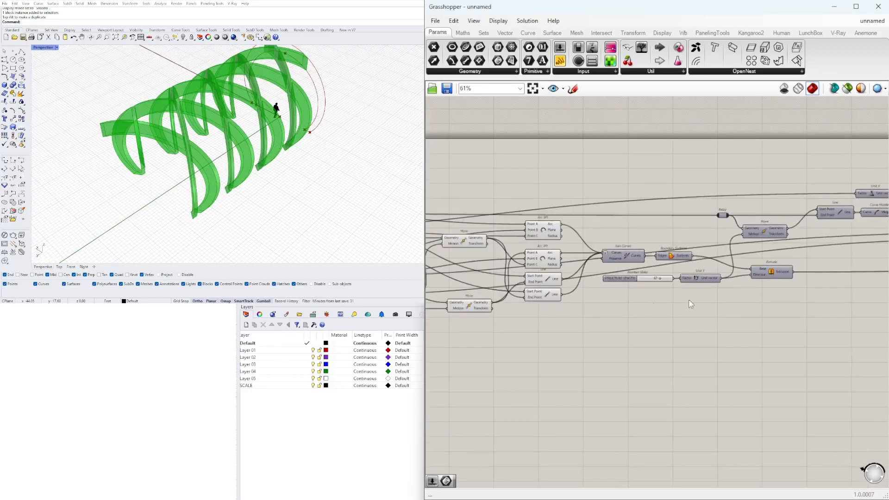
pyautogui.scroll(4, 657, 296)
pyautogui.click(663, 254)
pyautogui.rightClick(664, 254)
pyautogui.click(686, 273)
# Step: Examine the extruded shell together with the rib structure from several angles
pyautogui.moveTo(261, 174); pyautogui.dragTo(179, 160, button='right')
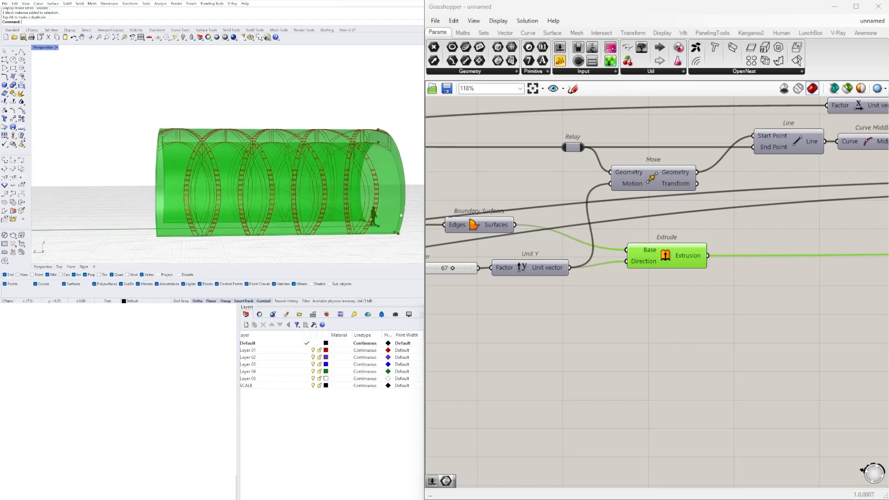
pyautogui.moveTo(222, 129); pyautogui.dragTo(337, 117, button='right')
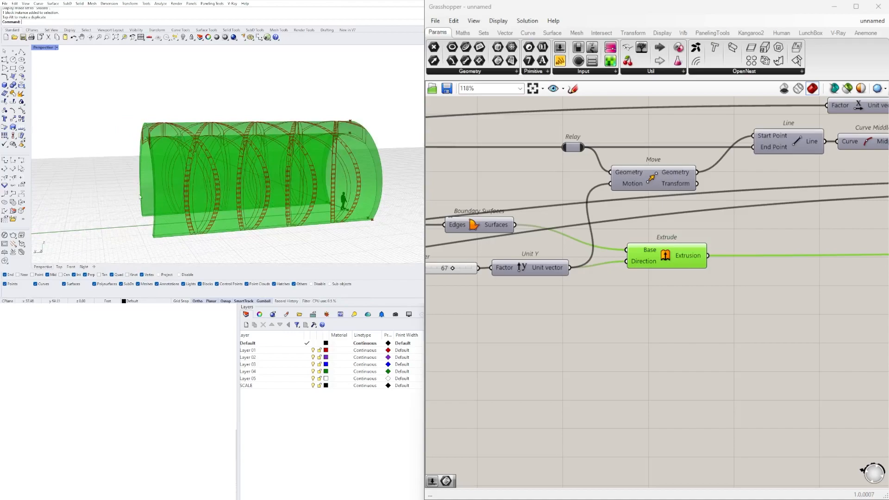
pyautogui.moveTo(325, 156); pyautogui.dragTo(301, 171, button='right')
pyautogui.click(609, 324)
pyautogui.scroll(-2, 612, 305)
pyautogui.moveTo(643, 274); pyautogui.dragTo(650, 278)
pyautogui.click(636, 311)
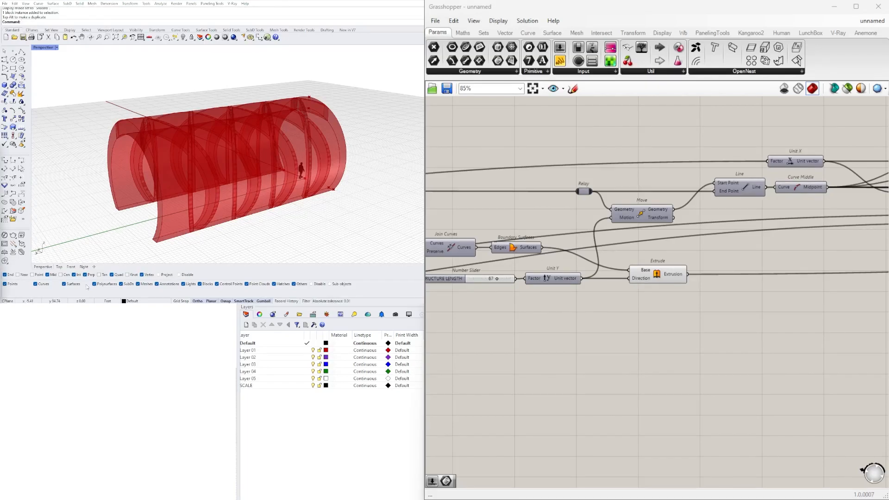
# Step: Add a Box parameter and feed it the shell's Extrude output to make a bounding box
pyautogui.click(661, 270)
pyautogui.moveTo(333, 139); pyautogui.dragTo(283, 175, button='right')
pyautogui.doubleClick(730, 321)
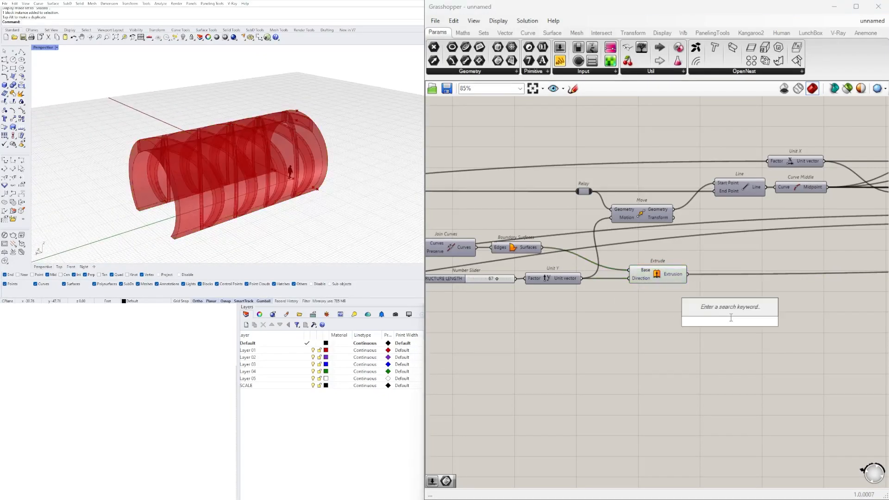
pyautogui.write('box')
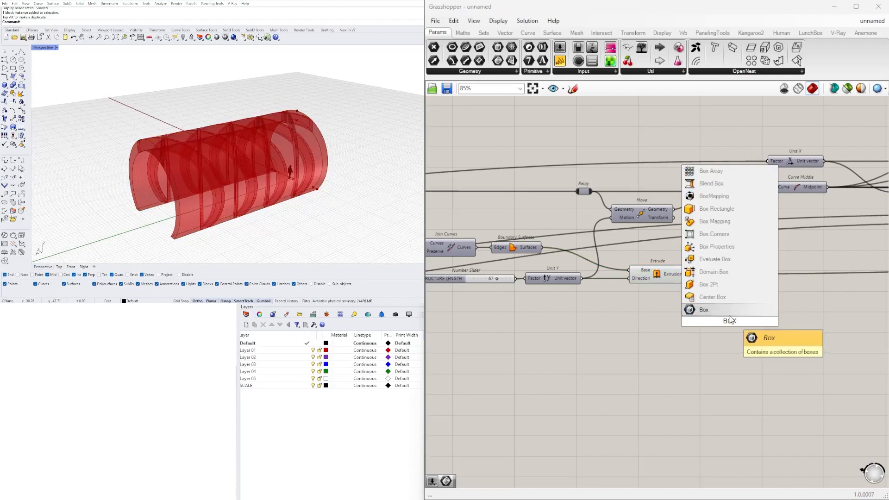
pyautogui.click(704, 310)
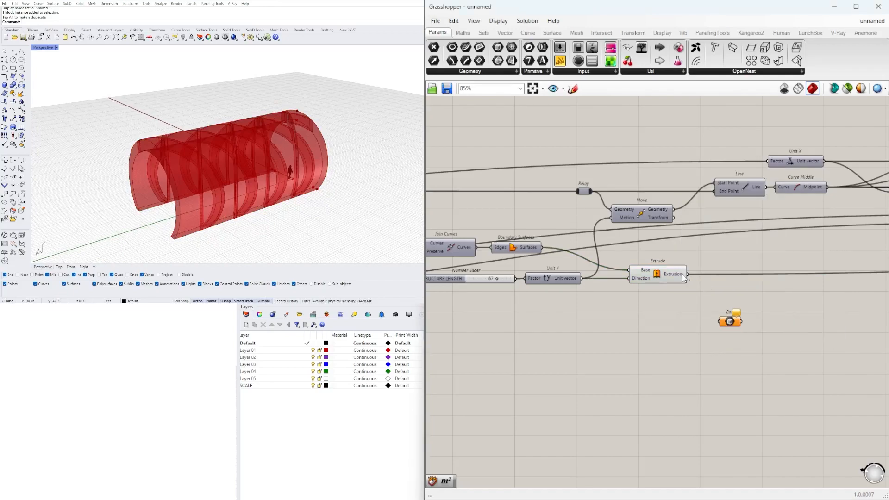
pyautogui.click(664, 273)
pyautogui.moveTo(689, 275); pyautogui.dragTo(719, 321)
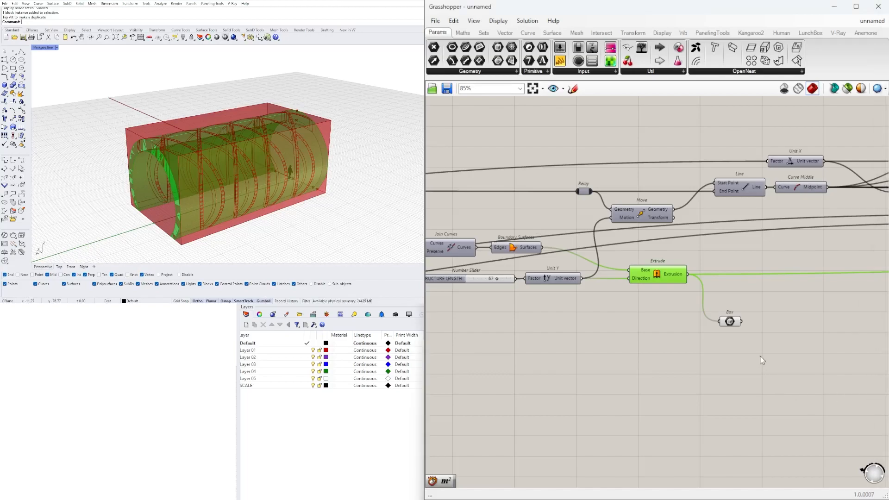
# Step: Add a Move component beside the Box parameter and connect the box to its Geometry input
pyautogui.moveTo(752, 337); pyautogui.dragTo(638, 324, button='right')
pyautogui.scroll(3, 620, 314)
pyautogui.click(620, 312)
pyautogui.moveTo(277, 172); pyautogui.dragTo(320, 160, button='right')
pyautogui.click(529, 246)
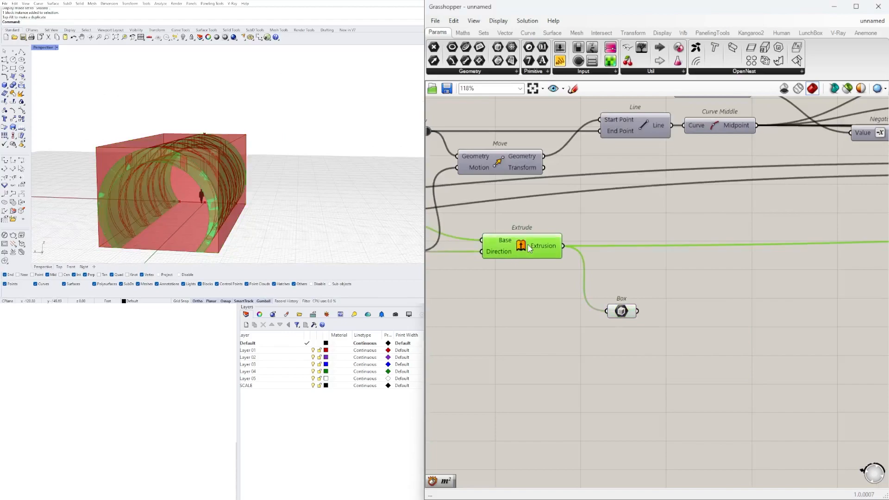
pyautogui.doubleClick(716, 332)
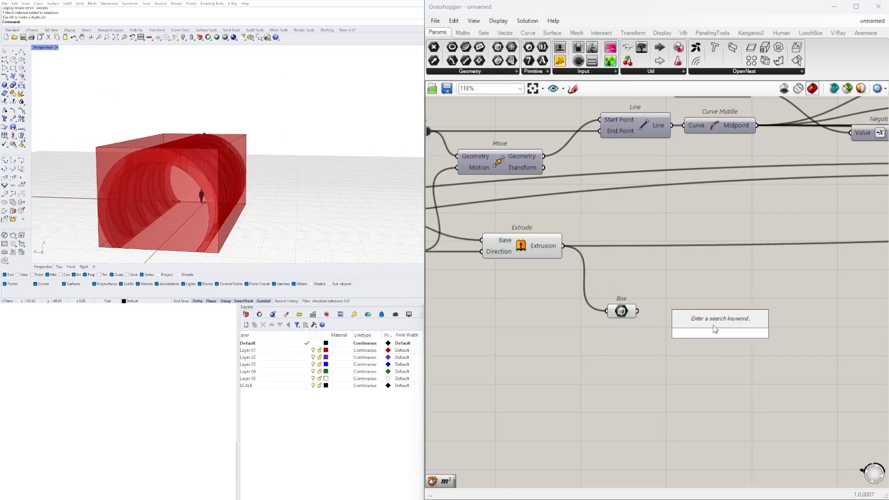
pyautogui.write('move')
pyautogui.click(695, 321)
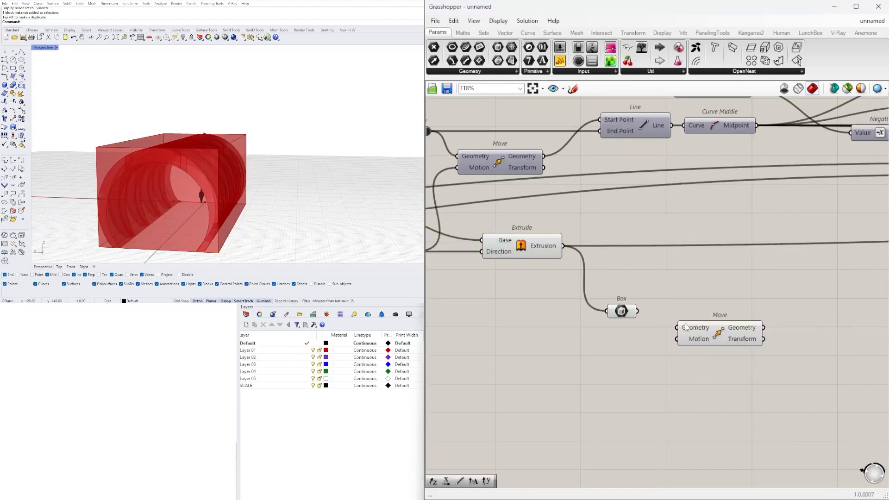
pyautogui.moveTo(696, 335); pyautogui.dragTo(682, 318)
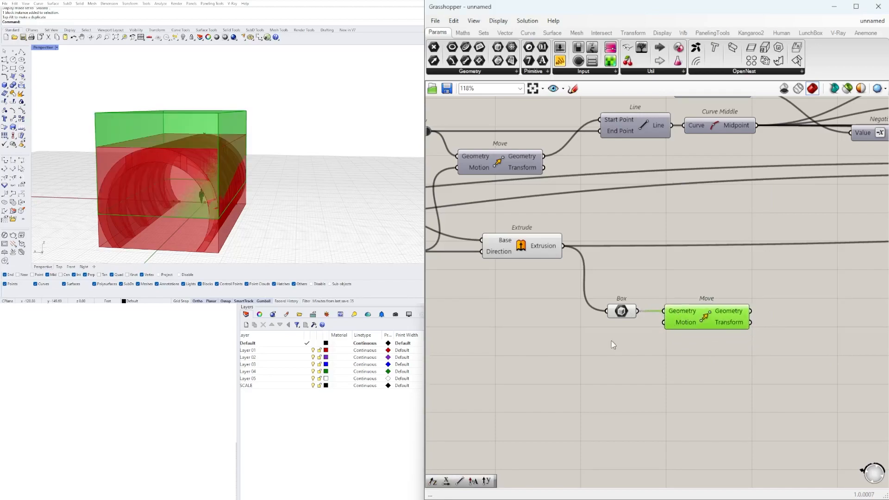
# Step: Add a Unit Z vector and connect it to the Motion input of the box's Move component
pyautogui.doubleClick(603, 343)
pyautogui.write('z')
pyautogui.click(615, 334)
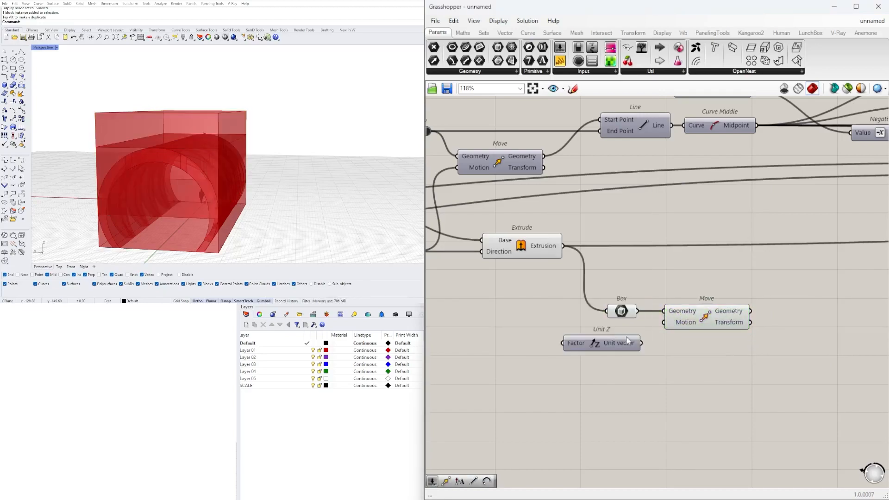
pyautogui.moveTo(664, 327); pyautogui.dragTo(717, 322)
pyautogui.click(667, 325)
pyautogui.keyDown('shift'); pyautogui.click(616, 343); pyautogui.keyUp('shift')
pyautogui.click(681, 364)
# Step: Create a number slider of 1.5 and connect it to the Unit Z factor to raise the box
pyautogui.doubleClick(503, 352)
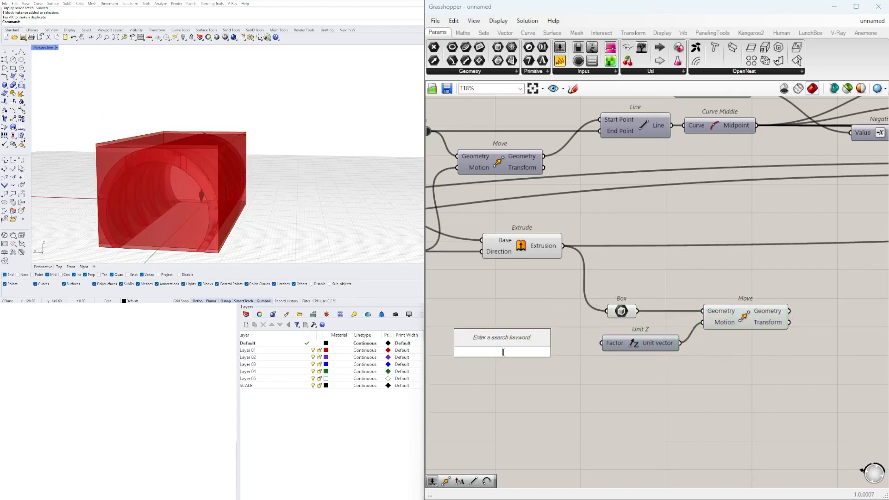
pyautogui.write('1.5')
pyautogui.press('Return')
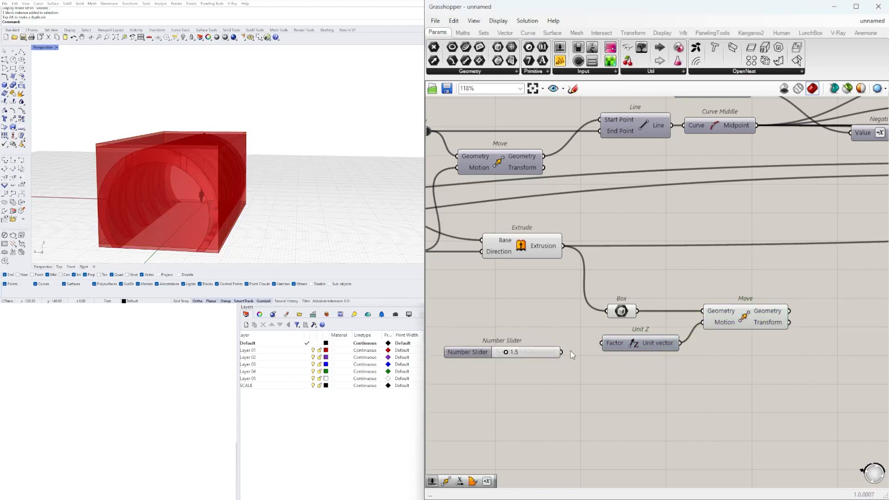
pyautogui.moveTo(544, 355); pyautogui.dragTo(571, 345)
pyautogui.click(723, 324)
pyautogui.moveTo(343, 188); pyautogui.dragTo(296, 201, button='right')
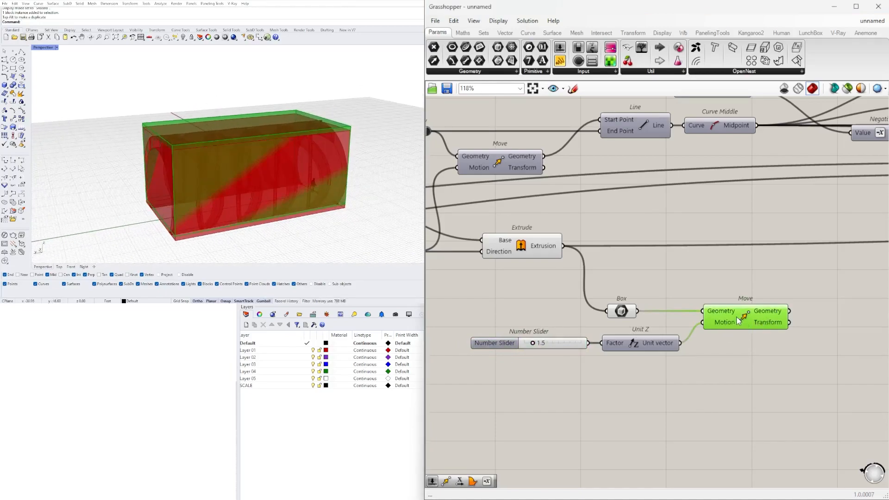
# Step: Turn off the preview of the Box parameter
pyautogui.click(624, 312)
pyautogui.rightClick(623, 312)
pyautogui.click(648, 321)
# Step: Add a Scale NU component with the moved box as its Geometry and place it further along the definition
pyautogui.moveTo(209, 203); pyautogui.dragTo(243, 193, button='right')
pyautogui.moveTo(715, 355); pyautogui.dragTo(564, 353, button='right')
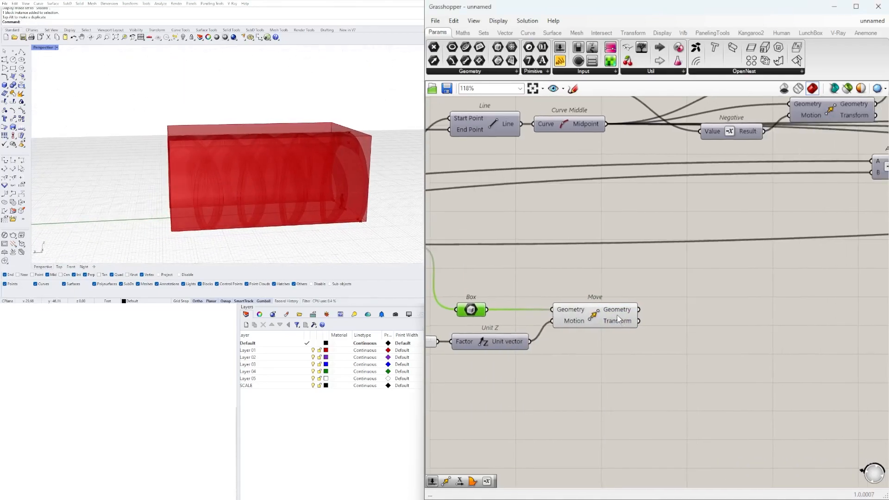
pyautogui.doubleClick(704, 346)
pyautogui.write('SCA')
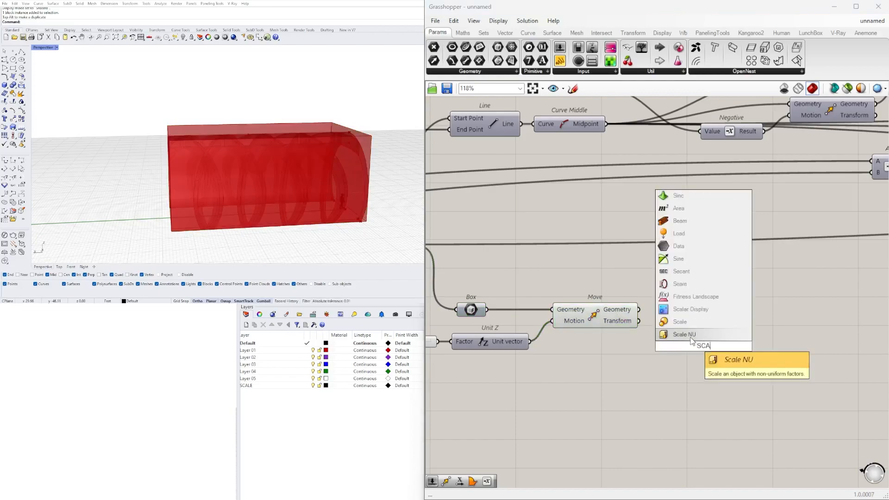
pyautogui.click(690, 335)
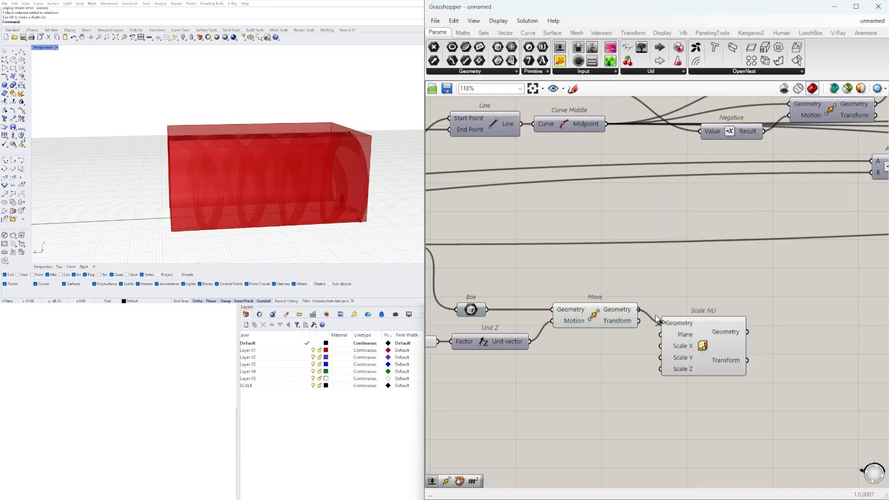
pyautogui.moveTo(659, 321); pyautogui.dragTo(638, 309)
pyautogui.moveTo(698, 339); pyautogui.dragTo(798, 326)
# Step: Turn off the preview of the box's Move component
pyautogui.click(607, 320)
pyautogui.rightClick(604, 309)
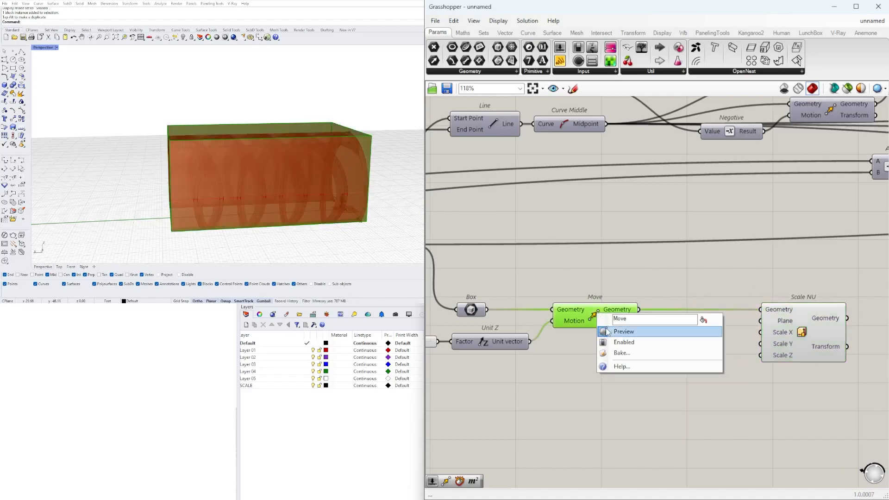
pyautogui.click(618, 331)
pyautogui.moveTo(346, 150); pyautogui.dragTo(255, 179, button='right')
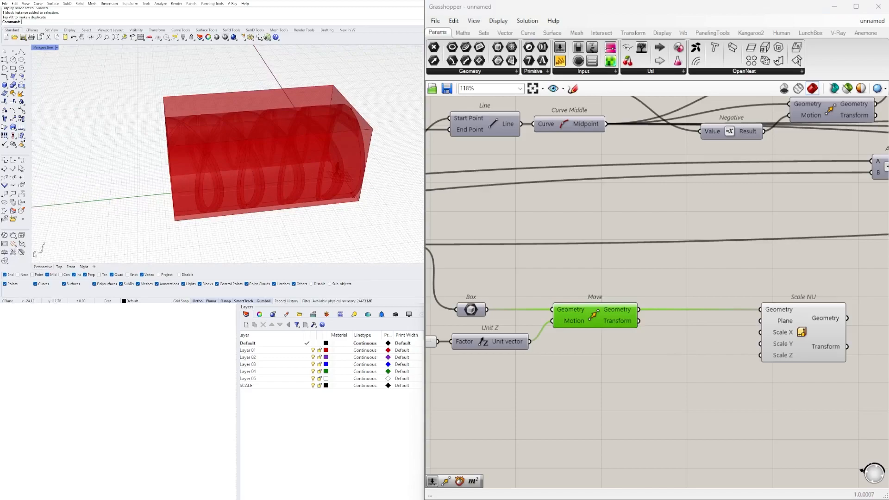
pyautogui.moveTo(86, 244); pyautogui.dragTo(351, 194, button='right')
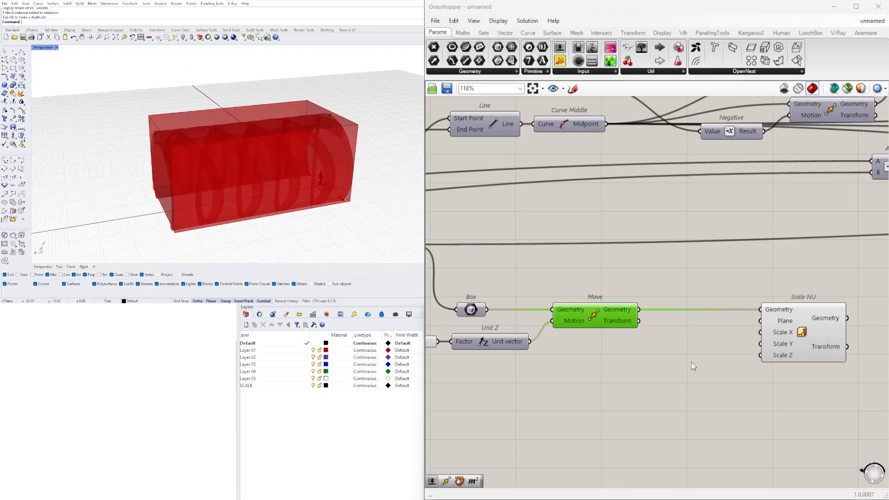
# Step: Create a number slider of 0.888 near the Scale NU component
pyautogui.doubleClick(694, 361)
pyautogui.write('.888')
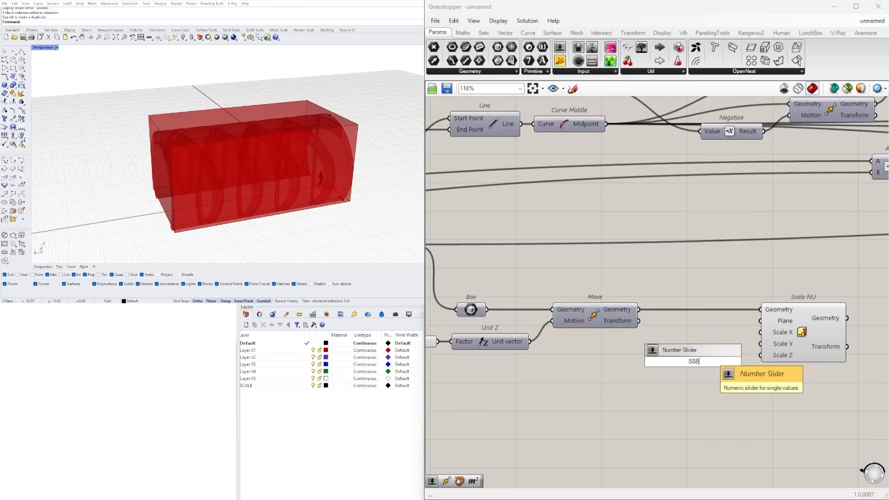
pyautogui.press('Return')
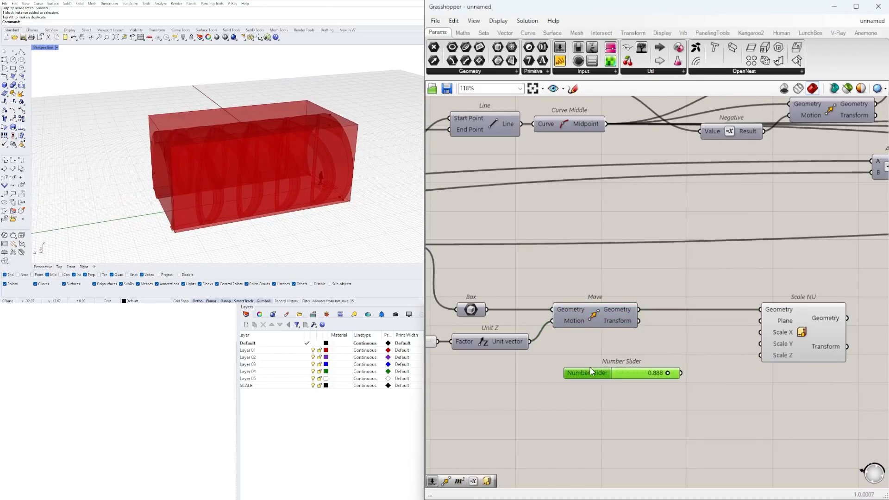
# Step: Add an Area component for the moved box and connect its Centroid to the Scale NU Plane input
pyautogui.click(378, 194)
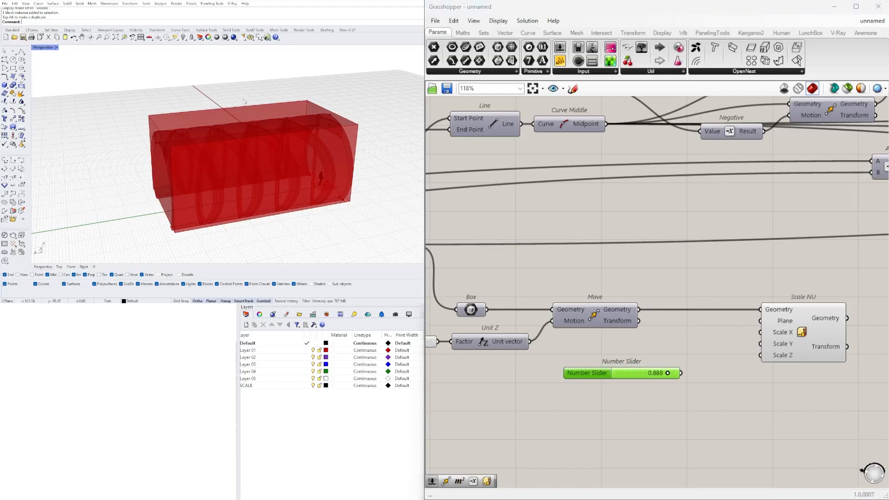
pyautogui.click(591, 323)
pyautogui.moveTo(685, 338); pyautogui.dragTo(643, 315, button='right')
pyautogui.moveTo(774, 299); pyautogui.dragTo(844, 300)
pyautogui.click(594, 299)
pyautogui.doubleClick(686, 321)
pyautogui.write('area')
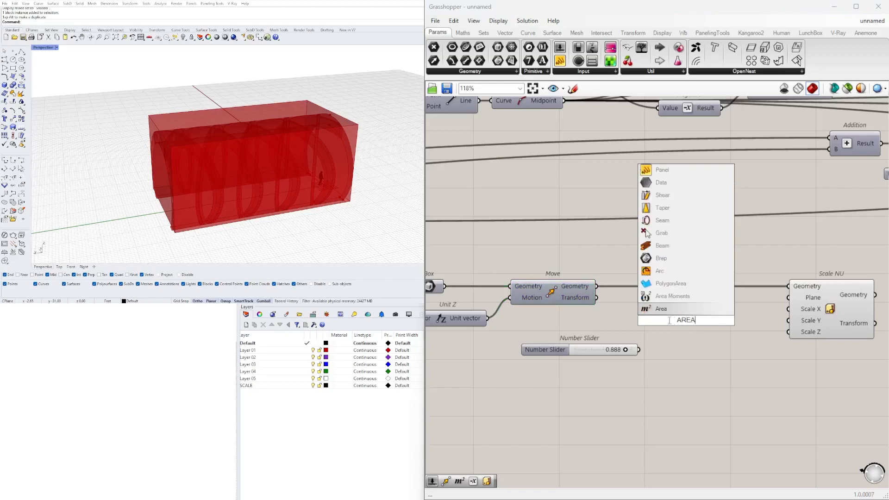
pyautogui.press('Return')
pyautogui.moveTo(597, 286); pyautogui.dragTo(671, 320)
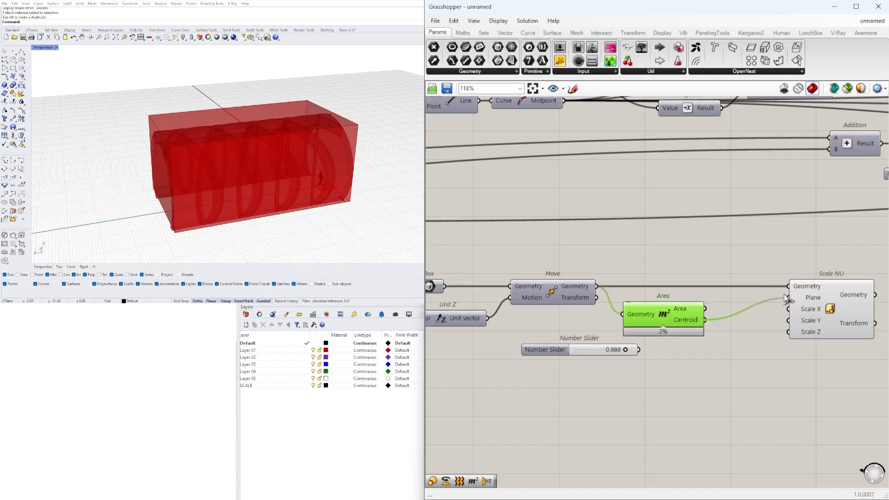
pyautogui.moveTo(833, 307)
pyautogui.mouseDown()
pyautogui.moveTo(766, 313)
pyautogui.moveTo(826, 309)
pyautogui.mouseUp()
# Step: Place the 0.888 slider under the Area component and connect it to the Scale Y input of Scale NU
pyautogui.moveTo(553, 354); pyautogui.dragTo(631, 351)
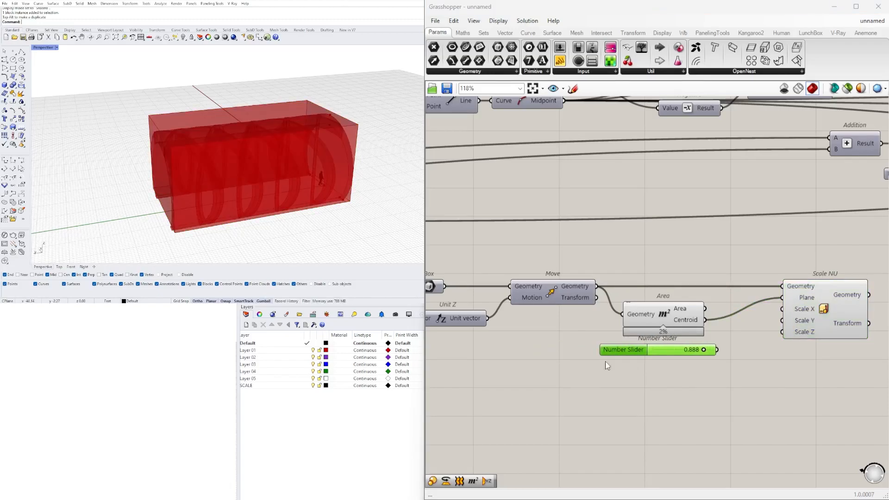
pyautogui.scroll(3, 717, 351)
pyautogui.moveTo(717, 349); pyautogui.dragTo(823, 301)
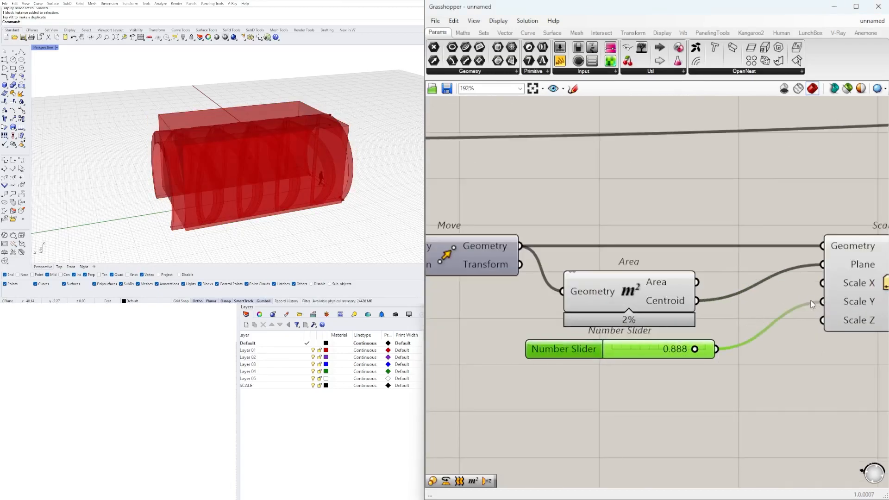
# Step: Adjust the Scale Y slider to 0.917 by trying different values against the shell
pyautogui.scroll(5, 677, 345)
pyautogui.scroll(-6, 707, 353)
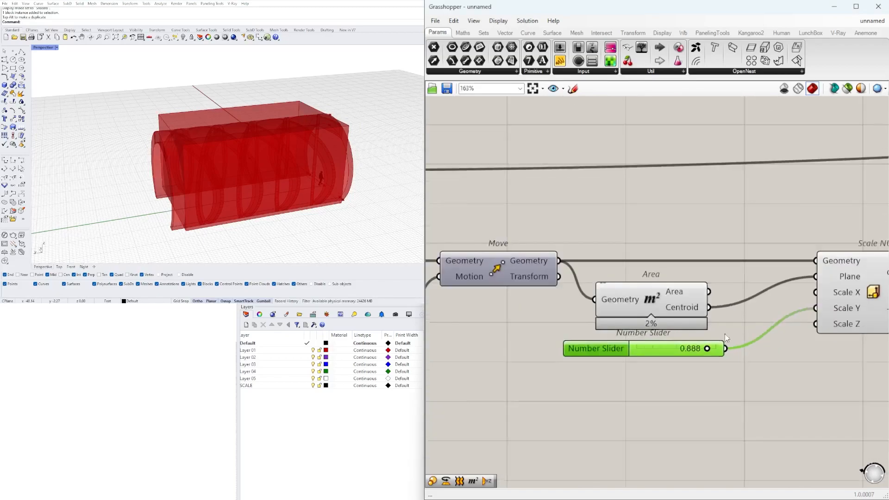
pyautogui.scroll(3, 822, 320)
pyautogui.scroll(-7, 633, 374)
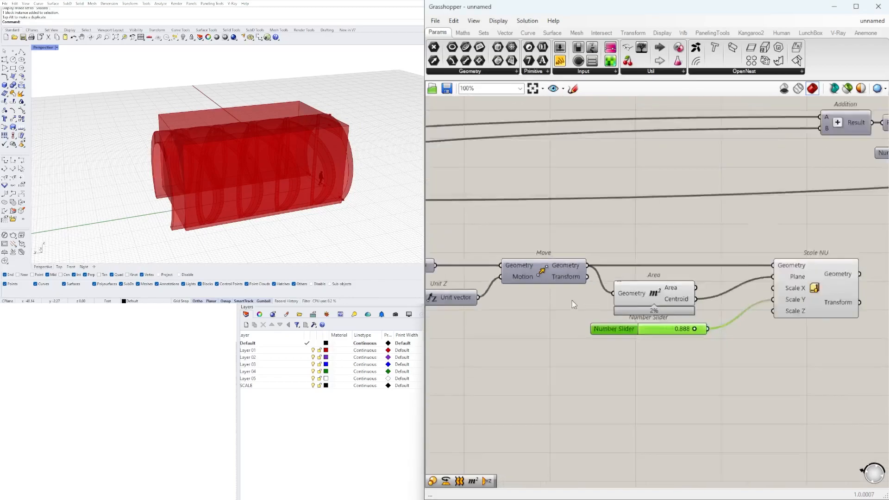
pyautogui.scroll(3, 581, 305)
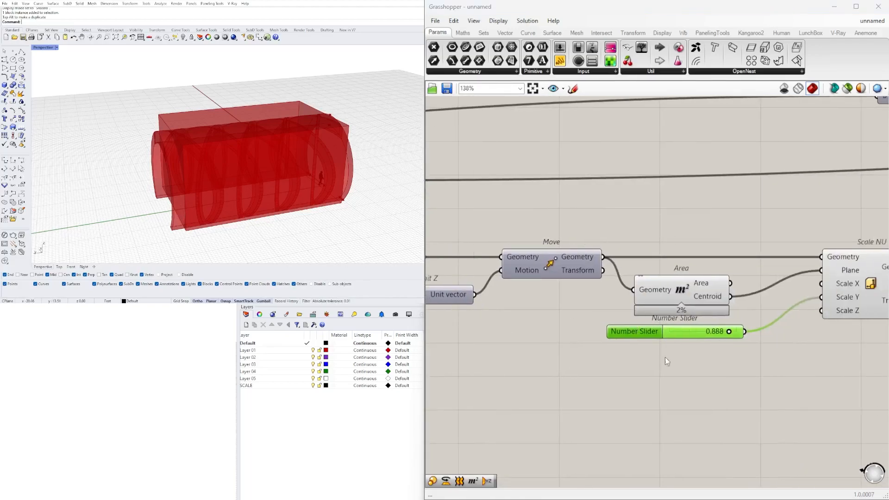
pyautogui.scroll(4, 722, 344)
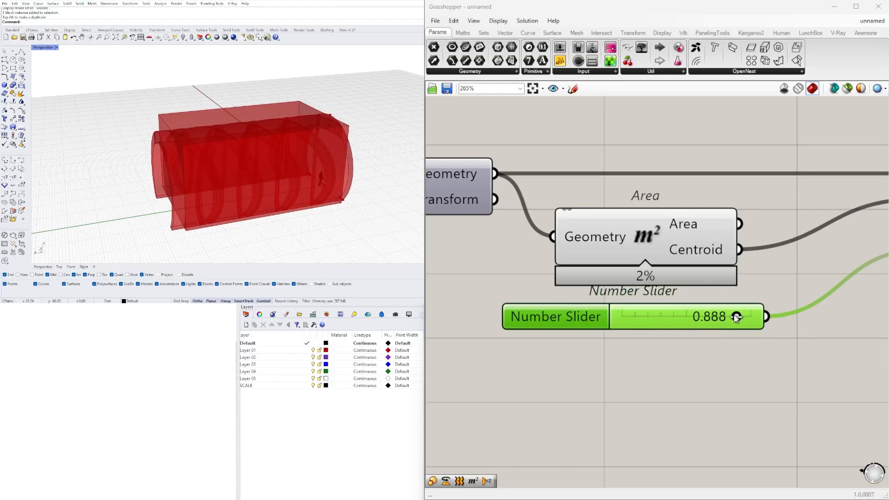
pyautogui.moveTo(736, 317); pyautogui.dragTo(751, 316)
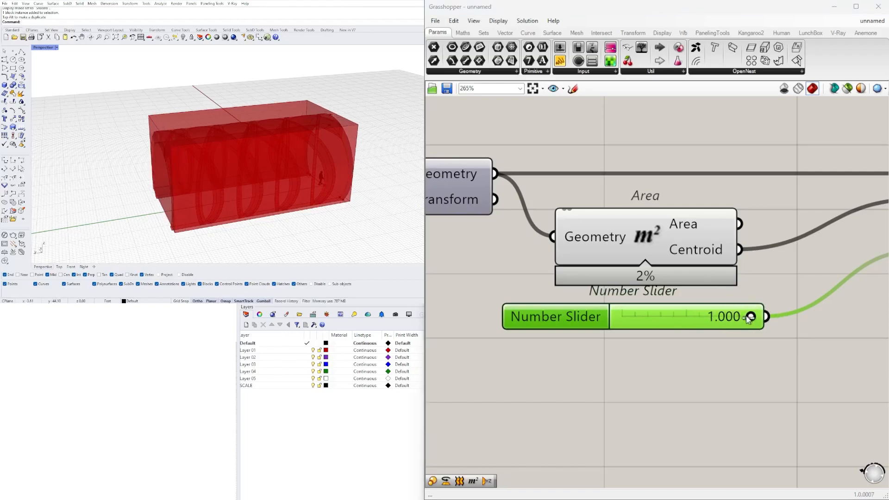
pyautogui.moveTo(755, 316); pyautogui.dragTo(749, 317)
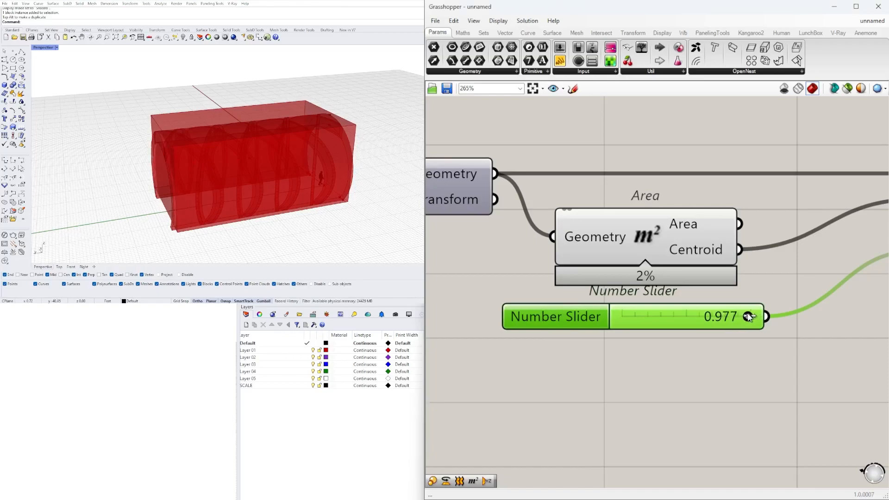
pyautogui.doubleClick(735, 320)
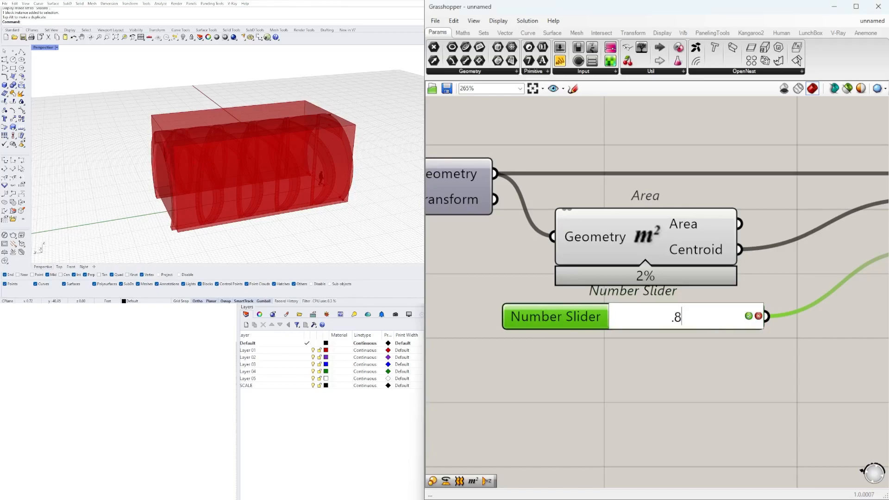
pyautogui.click(393, 217)
pyautogui.moveTo(725, 319); pyautogui.dragTo(740, 320)
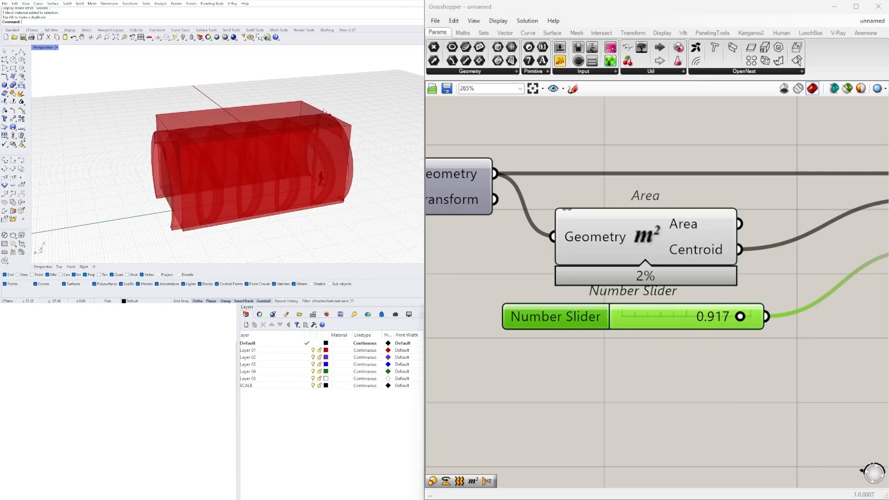
# Step: Add a Solid Difference component and place it beside the Scale NU component
pyautogui.moveTo(238, 215); pyautogui.dragTo(208, 169, button='right')
pyautogui.moveTo(176, 205); pyautogui.dragTo(296, 194, button='right')
pyautogui.scroll(-8, 526, 291)
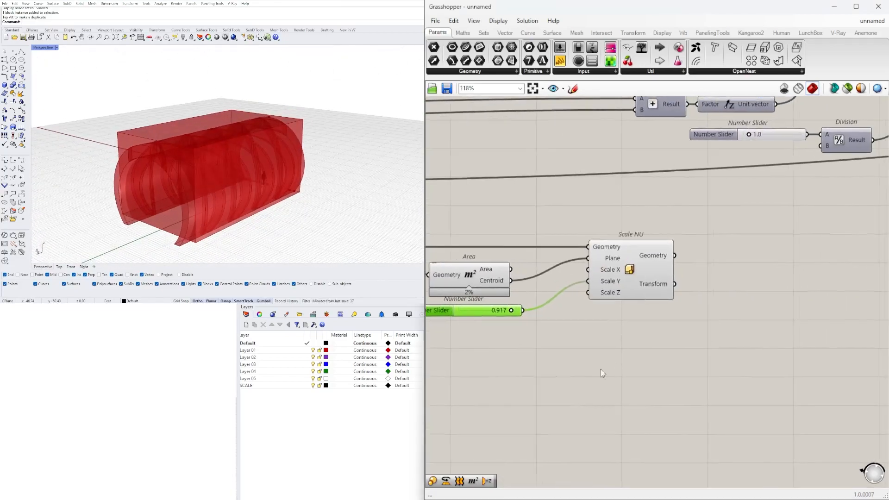
pyautogui.doubleClick(781, 279)
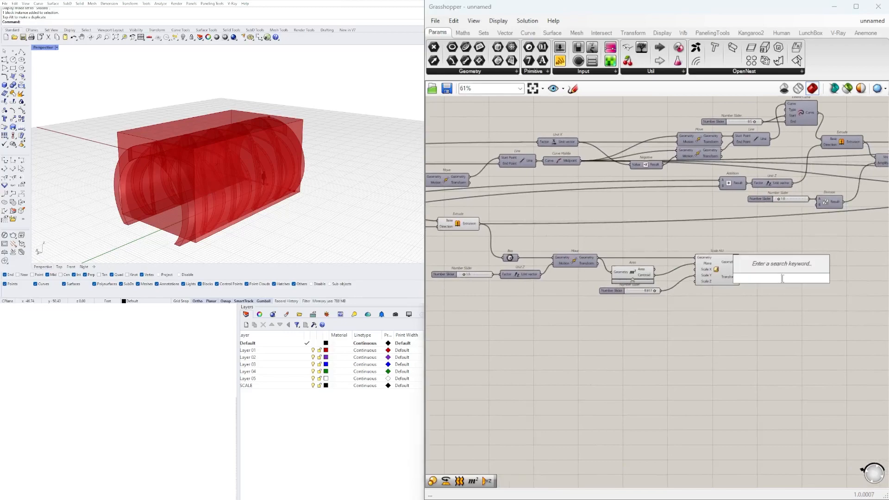
pyautogui.write('DIF')
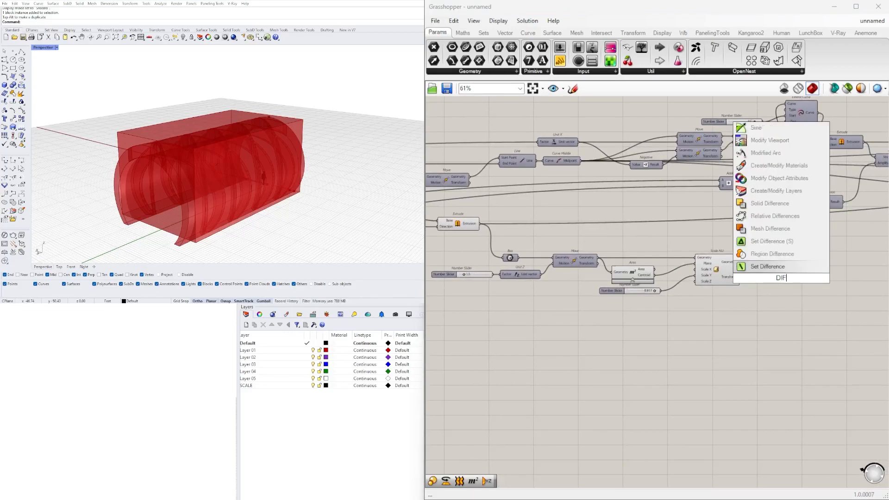
pyautogui.click(749, 206)
pyautogui.scroll(2, 775, 262)
pyautogui.moveTo(785, 284); pyautogui.dragTo(785, 255)
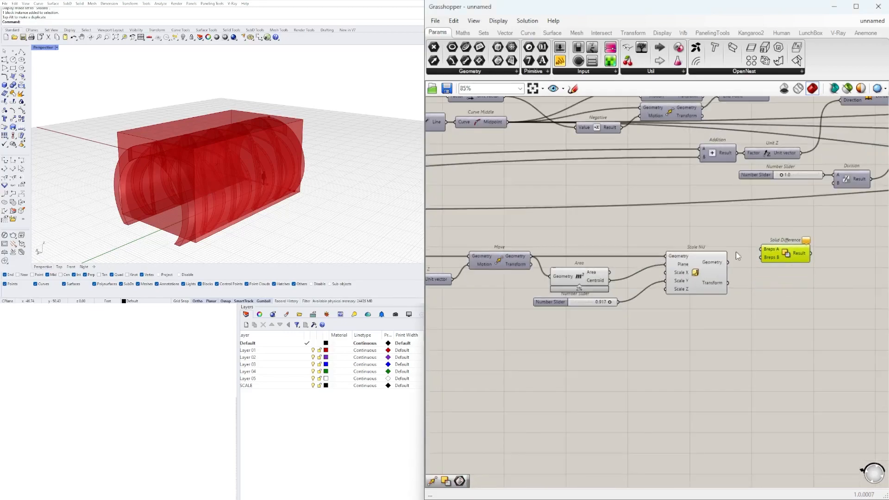
# Step: Connect the shell's Extrusion output to Breps A and the Scale NU Geometry output to Breps B of Solid Difference
pyautogui.scroll(-2, 777, 253)
pyautogui.moveTo(521, 226); pyautogui.dragTo(560, 227, button='right')
pyautogui.click(500, 222)
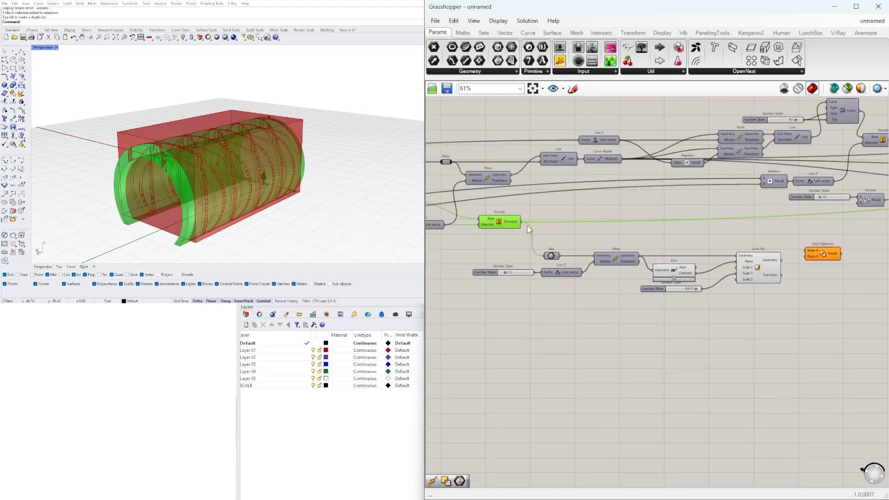
pyautogui.moveTo(757, 249); pyautogui.dragTo(808, 227)
pyautogui.scroll(4, 813, 253)
pyautogui.scroll(-3, 808, 226)
pyautogui.moveTo(486, 215); pyautogui.dragTo(543, 223, button='right')
pyautogui.click(494, 226)
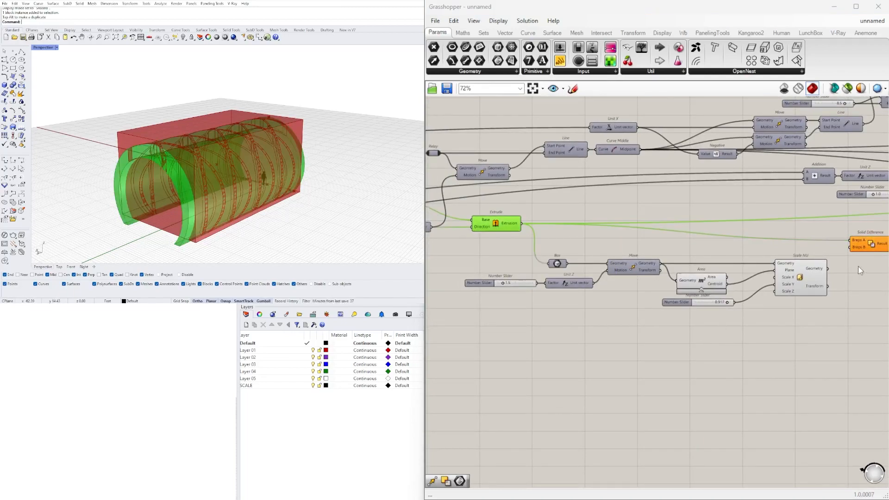
pyautogui.scroll(5, 859, 246)
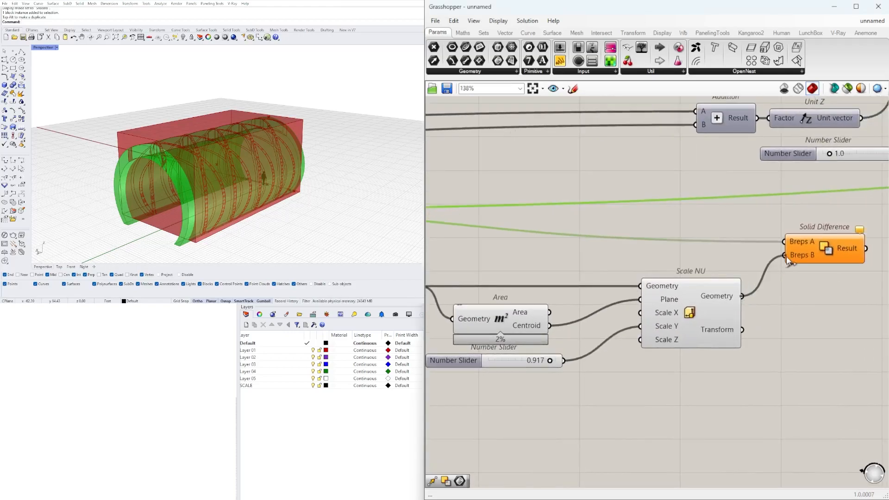
pyautogui.moveTo(819, 249); pyautogui.dragTo(802, 256)
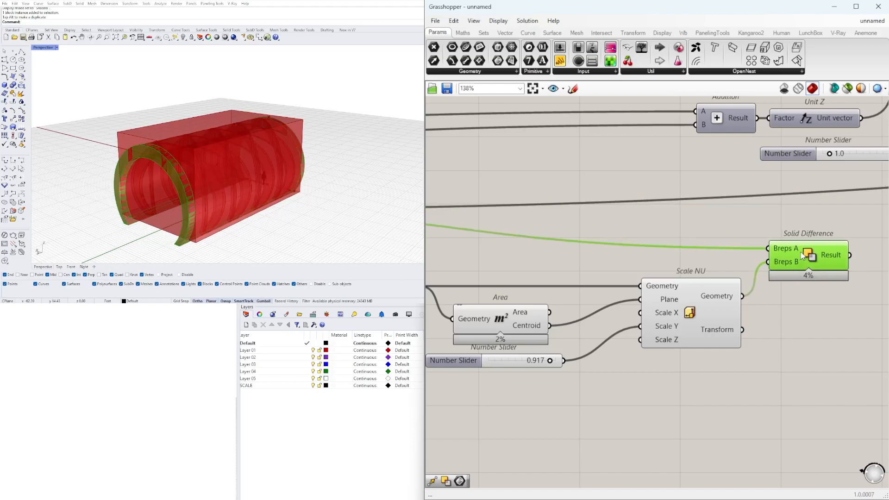
# Step: Hide the preview of the bounding box, Move, Area and Scale NU component group
pyautogui.scroll(-3, 803, 268)
pyautogui.scroll(-2, 804, 328)
pyautogui.moveTo(793, 373); pyautogui.dragTo(494, 285)
pyautogui.middleClick(504, 285)
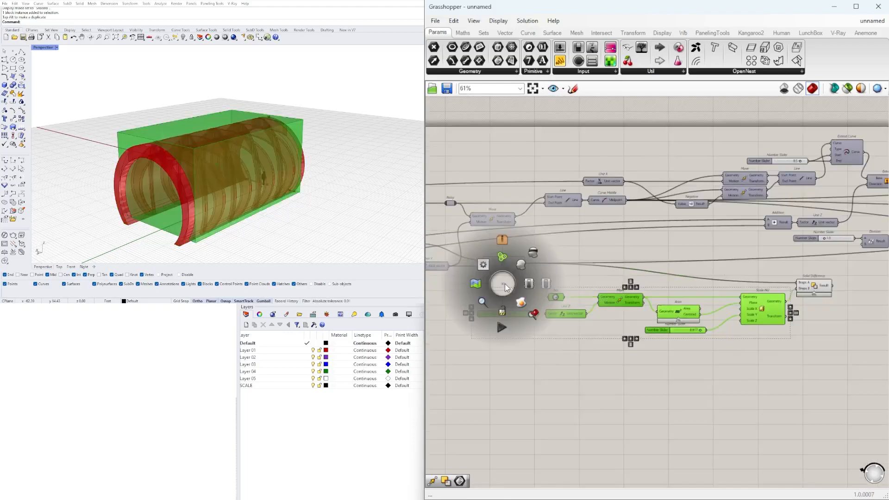
pyautogui.click(533, 254)
# Step: Hide the preview of the Extrude component that feeds the Box and Solid Difference
pyautogui.scroll(5, 590, 277)
pyautogui.scroll(-1, 591, 277)
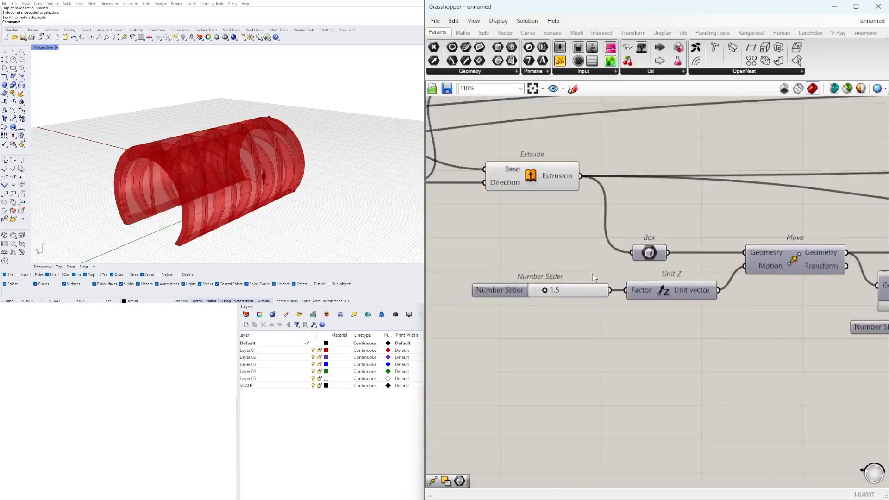
pyautogui.scroll(-1, 590, 277)
pyautogui.click(486, 214)
pyautogui.rightClick(486, 212)
pyautogui.click(536, 229)
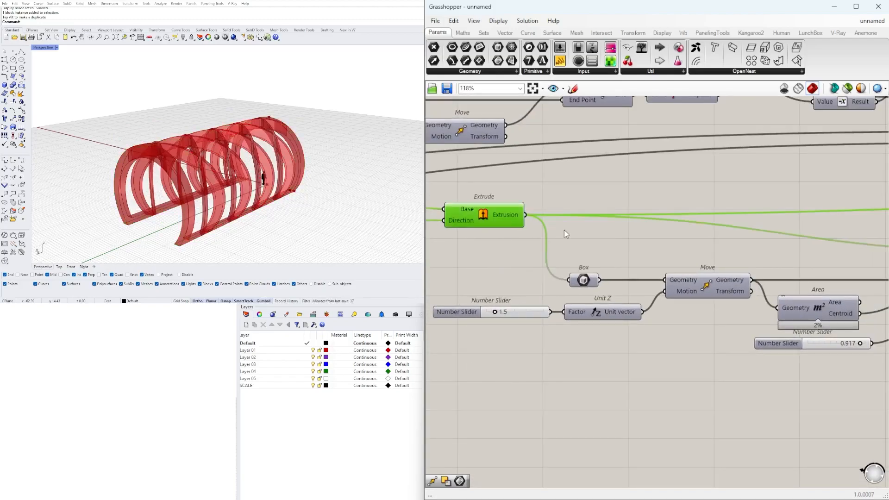
# Step: Adjust the box's Unit Z slider by trying 6.2 and lowering it while checking the cut shell
pyautogui.moveTo(834, 250); pyautogui.dragTo(640, 248, button='right')
pyautogui.moveTo(560, 275); pyautogui.dragTo(746, 274, button='right')
pyautogui.scroll(8, 495, 311)
pyautogui.moveTo(495, 328); pyautogui.dragTo(556, 323, button='right')
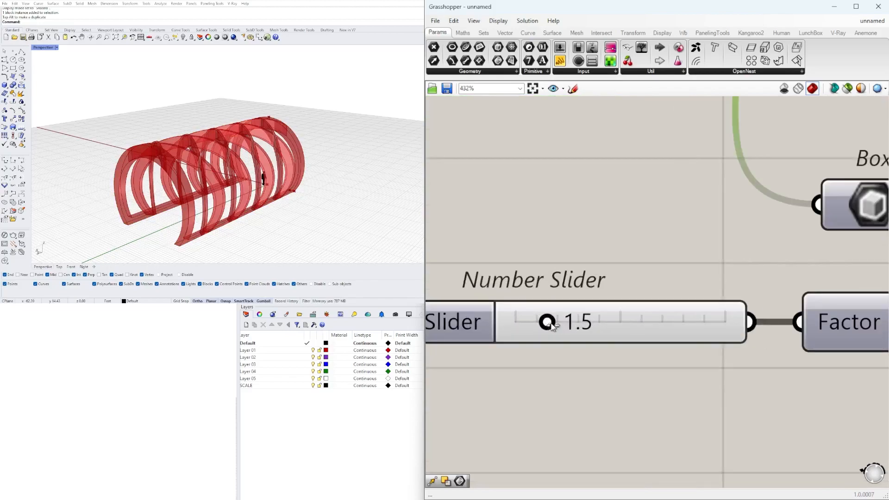
pyautogui.moveTo(545, 327); pyautogui.dragTo(645, 323)
pyautogui.moveTo(369, 489); pyautogui.dragTo(359, 236, button='right')
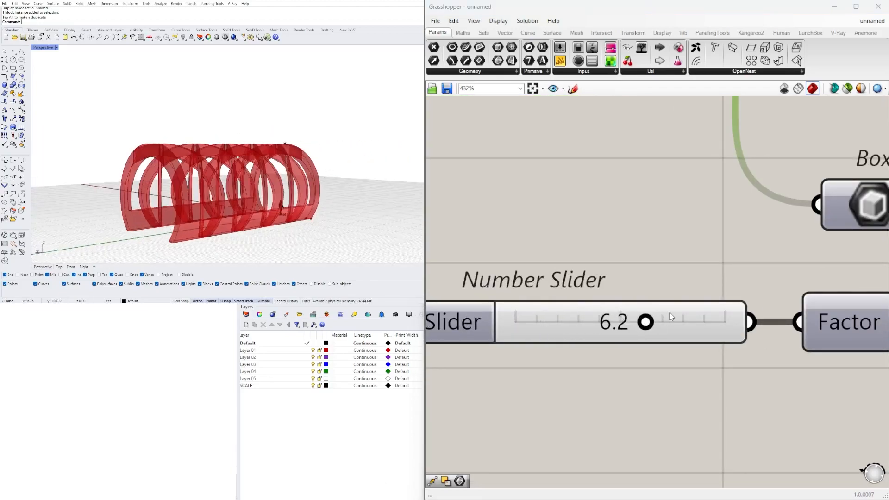
pyautogui.moveTo(646, 323); pyautogui.dragTo(567, 319)
# Step: Set the Scale Y slider to 0.955 and check the thinner shell frame
pyautogui.scroll(-10, 776, 291)
pyautogui.scroll(5, 524, 313)
pyautogui.scroll(5, 699, 365)
pyautogui.moveTo(709, 355)
pyautogui.mouseDown()
pyautogui.moveTo(694, 356)
pyautogui.moveTo(719, 359)
pyautogui.mouseUp()
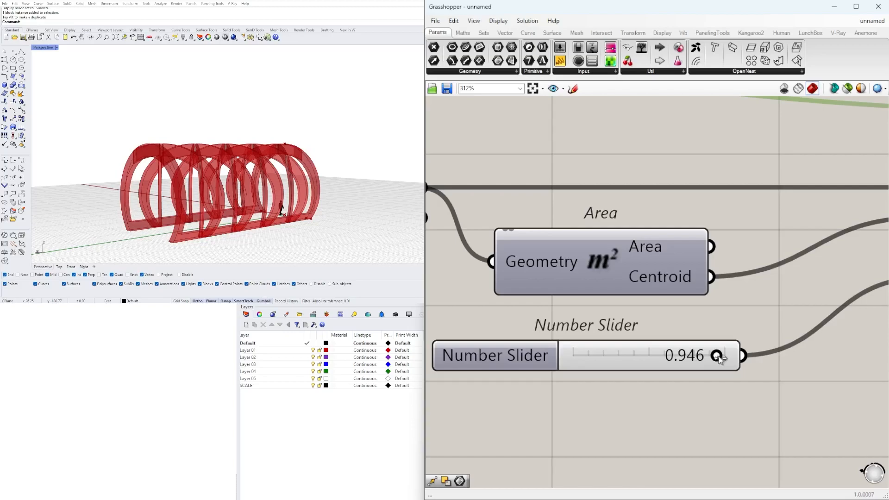
pyautogui.moveTo(261, 160); pyautogui.dragTo(243, 163, button='right')
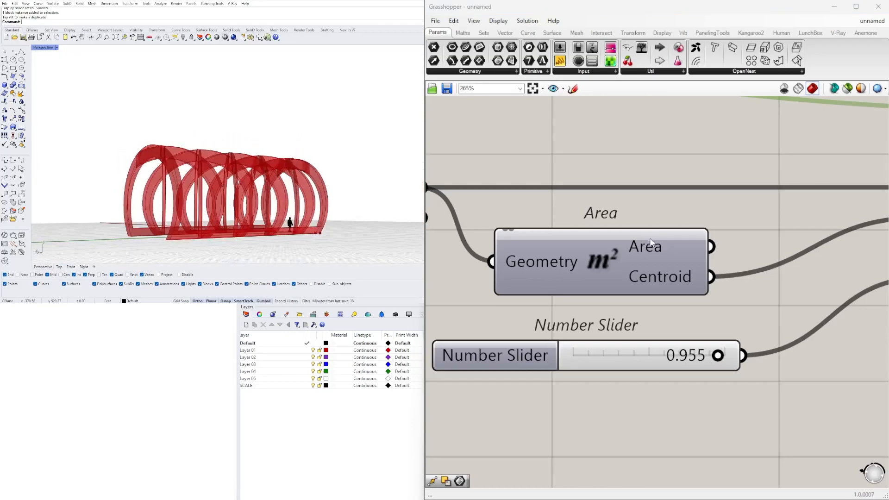
# Step: Examine how the rib geometry from the Solid Intersection component sits within the trimmed shell frame
pyautogui.scroll(-6, 650, 242)
pyautogui.click(618, 298)
pyautogui.click(697, 297)
pyautogui.scroll(-2, 696, 295)
pyautogui.moveTo(797, 300); pyautogui.dragTo(614, 309, button='right')
pyautogui.scroll(3, 823, 275)
pyautogui.scroll(-3, 823, 274)
pyautogui.moveTo(779, 333); pyautogui.dragTo(501, 336, button='right')
pyautogui.scroll(2, 756, 270)
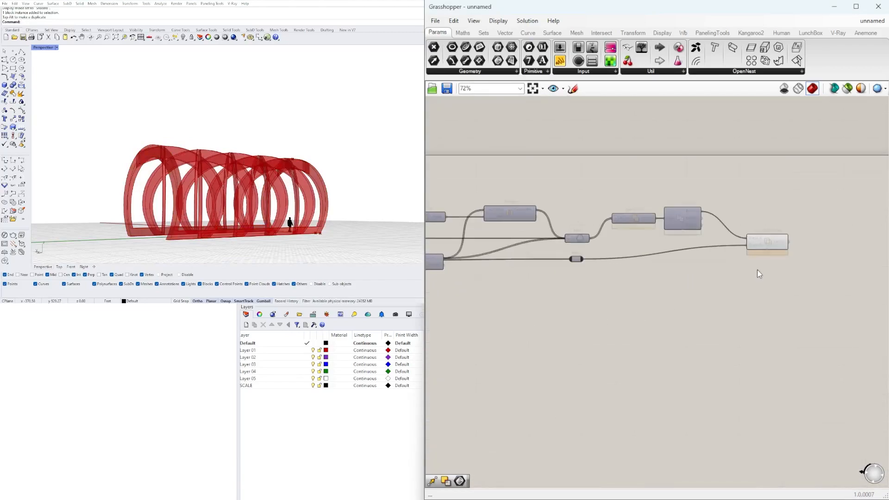
pyautogui.click(764, 246)
pyautogui.moveTo(357, 159); pyautogui.dragTo(280, 181, button='right')
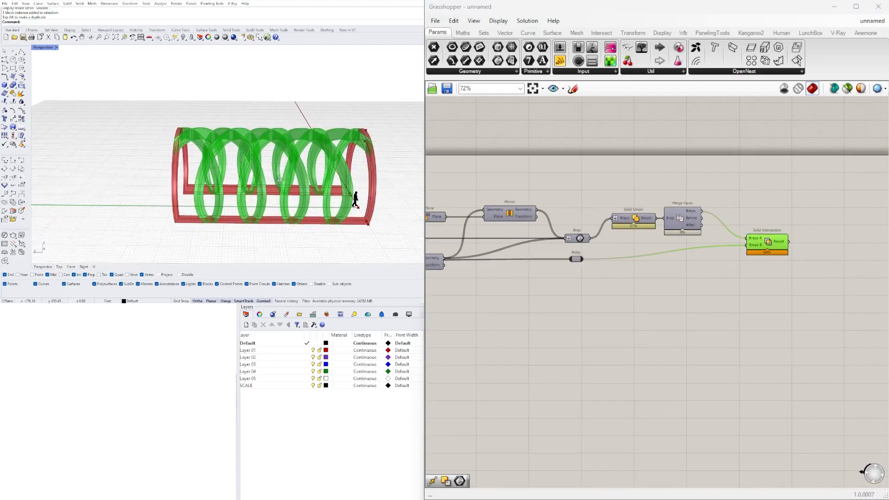
pyautogui.moveTo(192, 214); pyautogui.dragTo(218, 148, button='right')
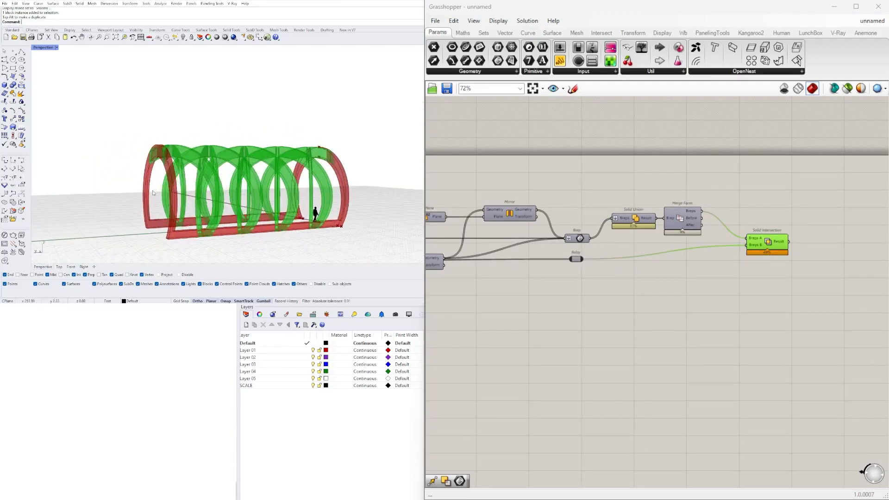
# Step: Turn on the preview of the Scale NU component to show the scaled box
pyautogui.scroll(-3, 584, 360)
pyautogui.moveTo(569, 386); pyautogui.dragTo(821, 359, button='right')
pyautogui.scroll(3, 601, 337)
pyautogui.scroll(-4, 574, 350)
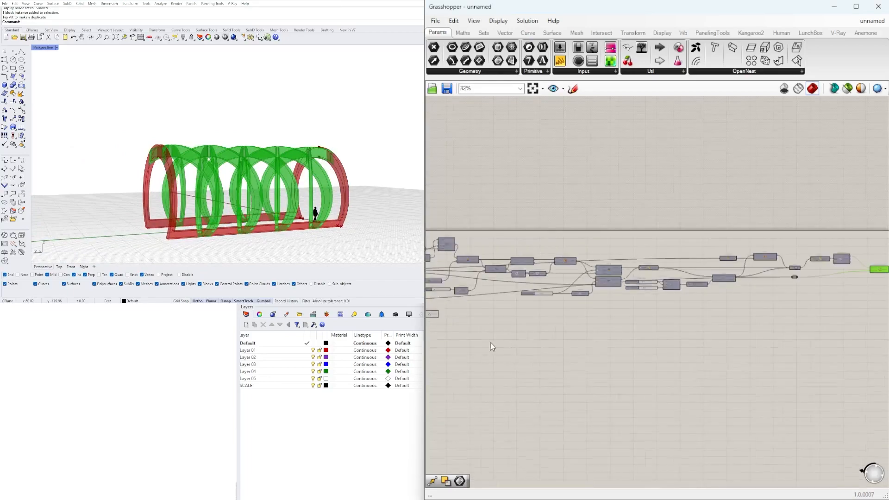
pyautogui.moveTo(501, 344); pyautogui.dragTo(703, 351, button='right')
pyautogui.scroll(2, 589, 334)
pyautogui.scroll(2, 589, 335)
pyautogui.click(672, 315)
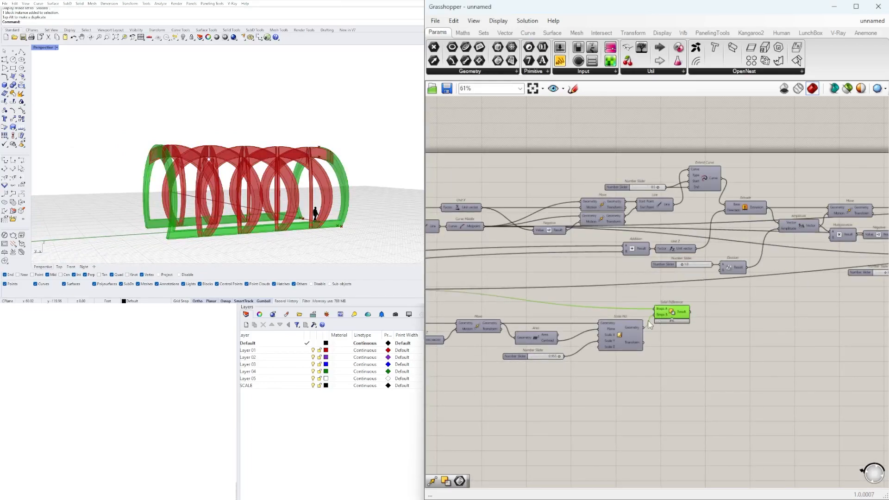
pyautogui.rightClick(619, 331)
pyautogui.click(630, 351)
# Step: Examine the base of the intersecting ribs against the scaled box and the shell frame
pyautogui.moveTo(209, 181); pyautogui.dragTo(315, 178, button='right')
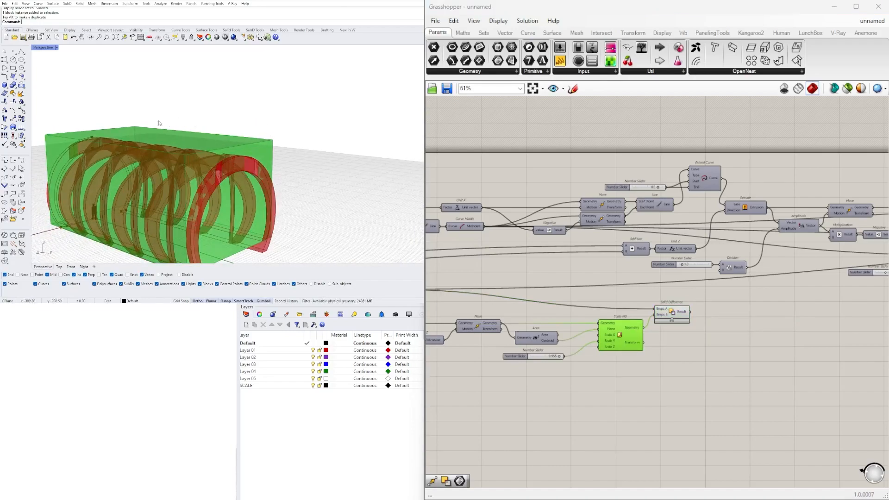
pyautogui.scroll(-3, 694, 314)
pyautogui.moveTo(728, 334); pyautogui.dragTo(499, 347, button='right')
pyautogui.moveTo(730, 295); pyautogui.dragTo(621, 296, button='right')
pyautogui.click(869, 275)
pyautogui.moveTo(250, 209); pyautogui.dragTo(139, 189, button='right')
pyautogui.scroll(2, 111, 231)
pyautogui.moveTo(114, 229); pyautogui.dragTo(105, 234, button='right')
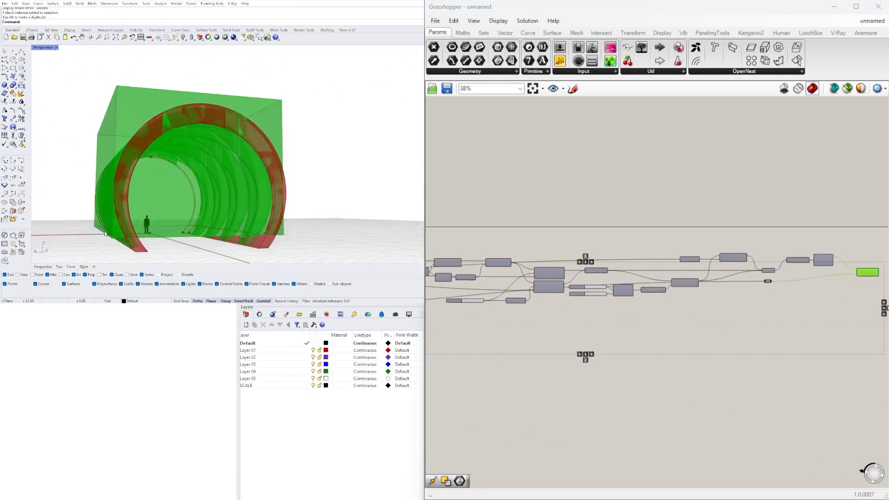
pyautogui.scroll(4, 105, 233)
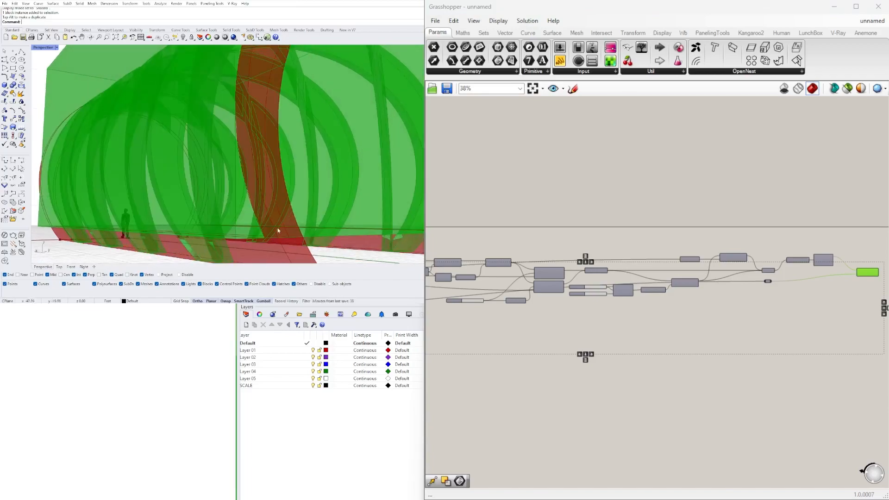
pyautogui.moveTo(180, 104); pyautogui.dragTo(165, 166, button='right')
pyautogui.moveTo(103, 125); pyautogui.dragTo(76, 226, button='right')
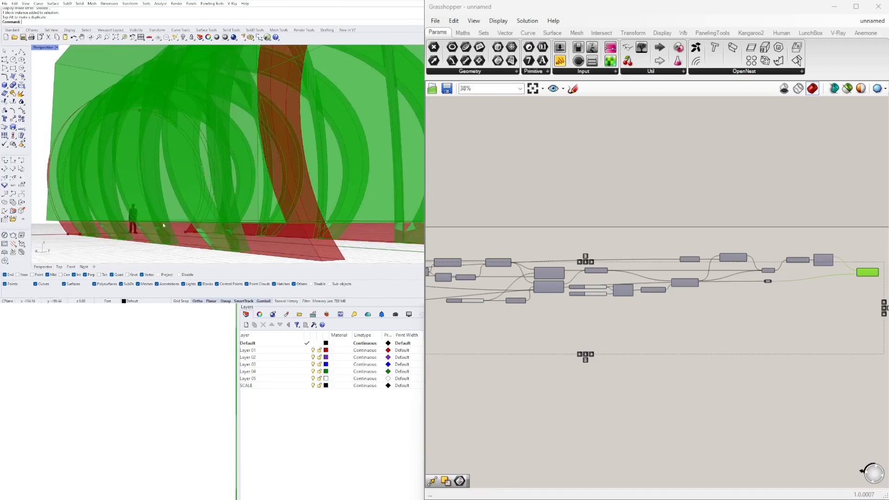
pyautogui.scroll(4, 689, 371)
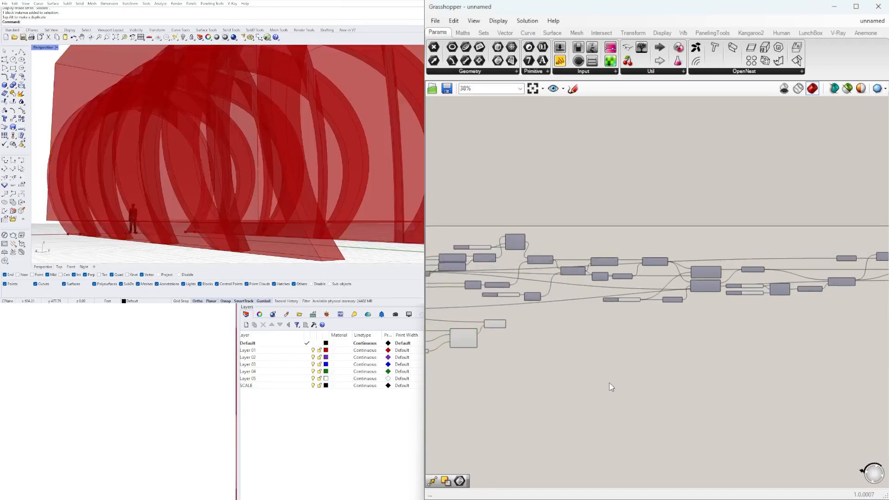
# Step: Add a second Solid Intersection component and connect the Scale NU Geometry output to its Breps B input
pyautogui.doubleClick(523, 360)
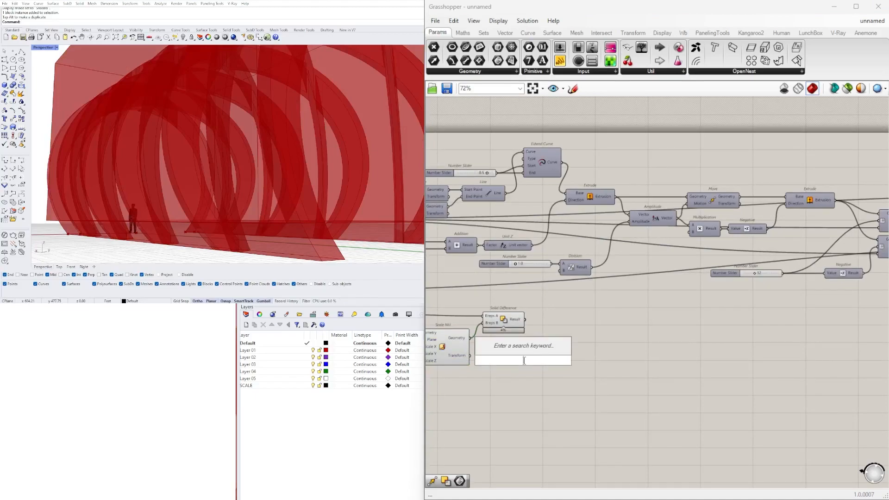
pyautogui.write('INTERSE')
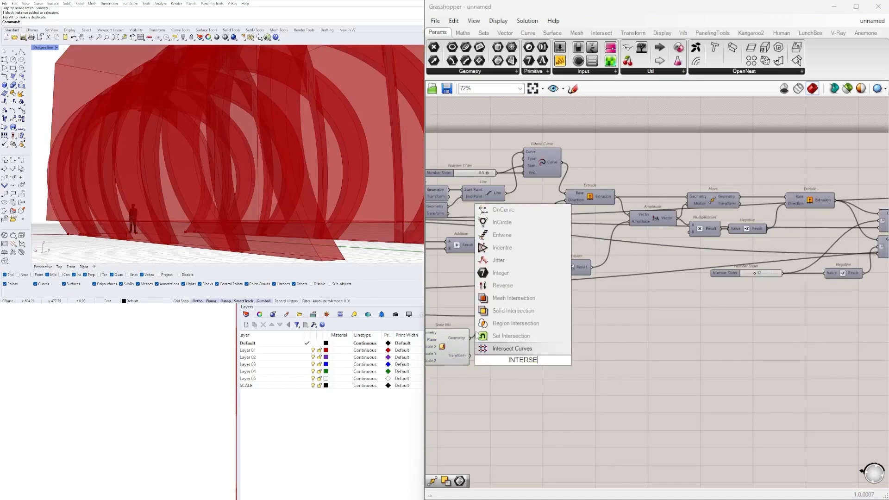
pyautogui.click(500, 311)
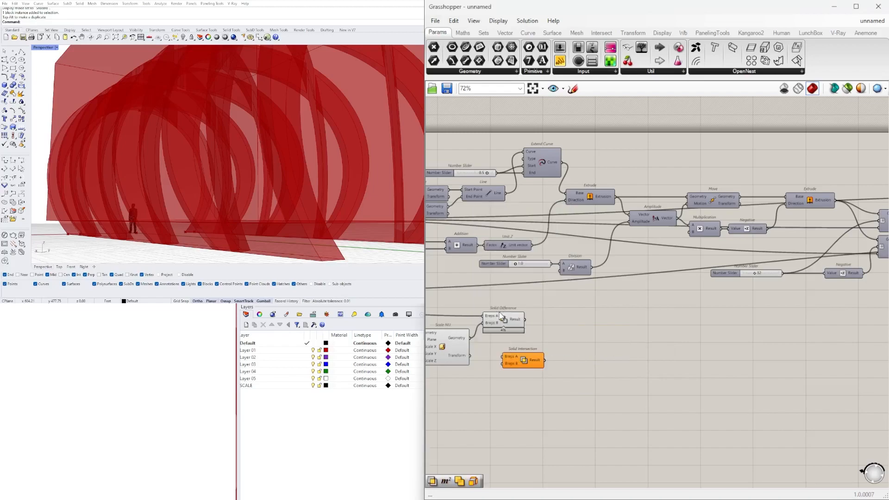
pyautogui.click(461, 343)
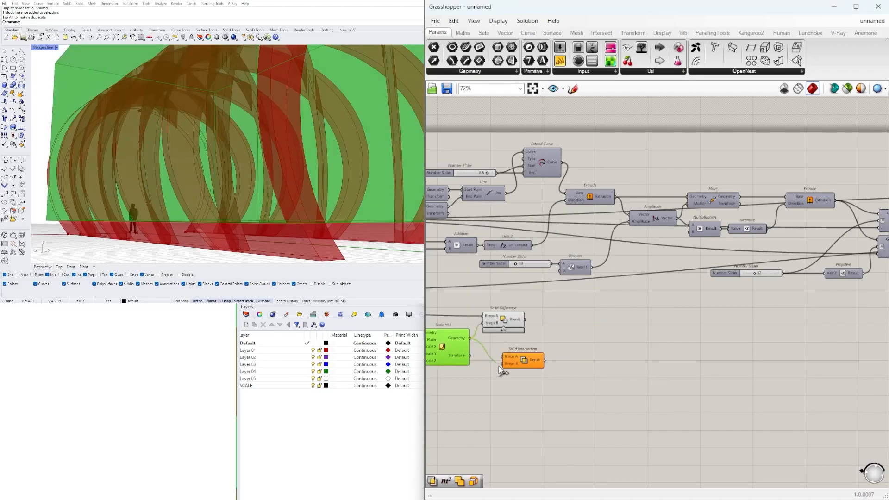
# Step: Place the new Solid Intersection at the end of the definition and connect the first Solid Intersection's Result to Breps A
pyautogui.moveTo(520, 360); pyautogui.dragTo(763, 330)
pyautogui.scroll(-7, 527, 361)
pyautogui.scroll(7, 687, 335)
pyautogui.scroll(2, 715, 289)
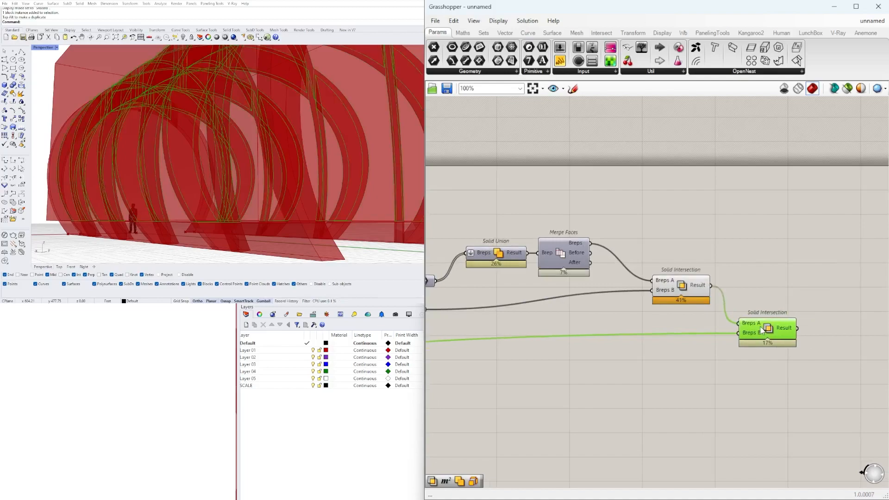
# Step: Hide the preview of the first Solid Intersection component and select the second one
pyautogui.click(679, 286)
pyautogui.rightClick(681, 285)
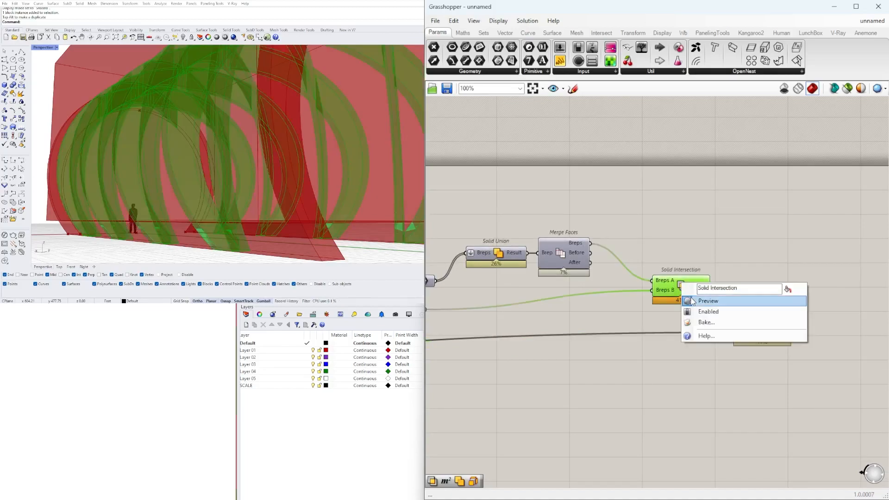
pyautogui.click(693, 301)
pyautogui.click(774, 329)
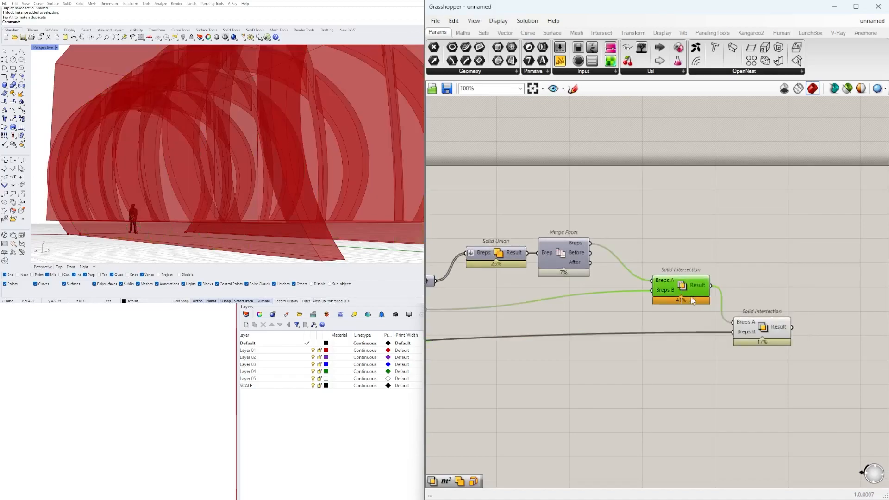
# Step: Hide the preview of the Scale NU component
pyautogui.scroll(-8, 321, 149)
pyautogui.moveTo(321, 152); pyautogui.dragTo(342, 159, button='right')
pyautogui.moveTo(538, 314); pyautogui.dragTo(662, 320, button='right')
pyautogui.scroll(-2, 662, 319)
pyautogui.moveTo(593, 361); pyautogui.dragTo(821, 348, button='right')
pyautogui.moveTo(491, 377); pyautogui.dragTo(847, 355, button='right')
pyautogui.moveTo(470, 367); pyautogui.dragTo(666, 349, button='right')
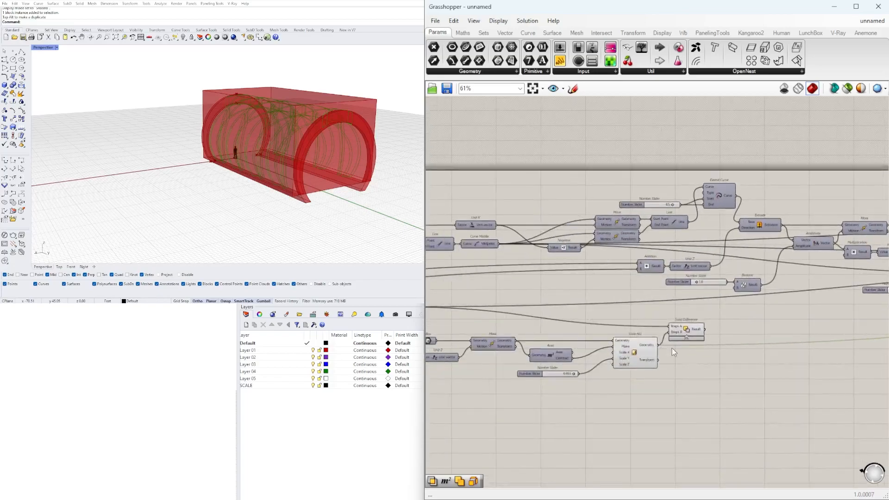
pyautogui.scroll(2, 666, 348)
pyautogui.click(605, 356)
pyautogui.rightClick(605, 356)
pyautogui.click(619, 377)
# Step: Examine the trimmed ribs and shell frame up close and from a distance
pyautogui.moveTo(185, 121); pyautogui.dragTo(297, 121, button='right')
pyautogui.scroll(3, 213, 139)
pyautogui.scroll(6, 191, 107)
pyautogui.scroll(3, 178, 146)
pyautogui.scroll(3, 159, 73)
pyautogui.scroll(-5, 160, 73)
pyautogui.scroll(-6, 323, 110)
pyautogui.scroll(-4, 297, 121)
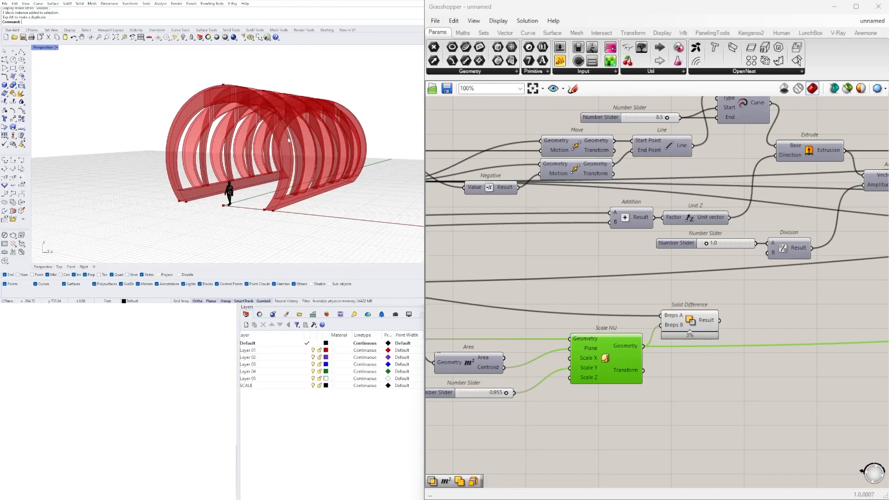
pyautogui.scroll(-7, 731, 344)
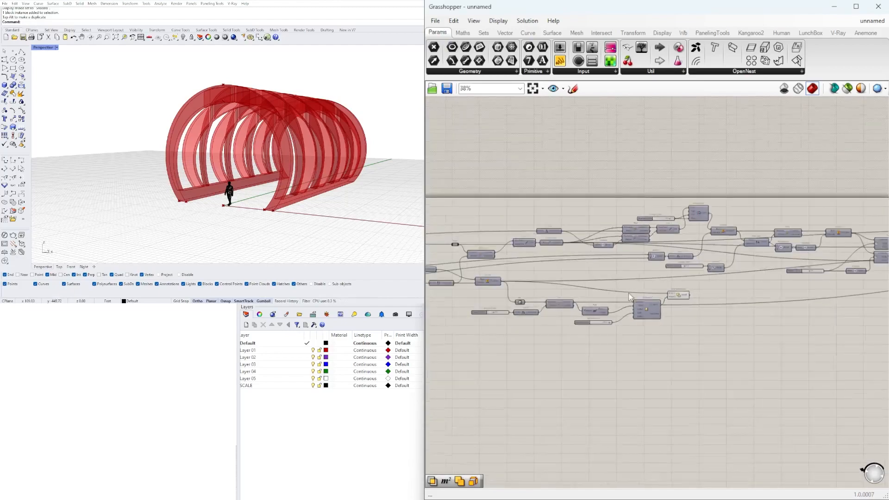
# Step: Rename the number slider that drives the Unit Z below the Extrude component FRAME BASE
pyautogui.scroll(7, 667, 267)
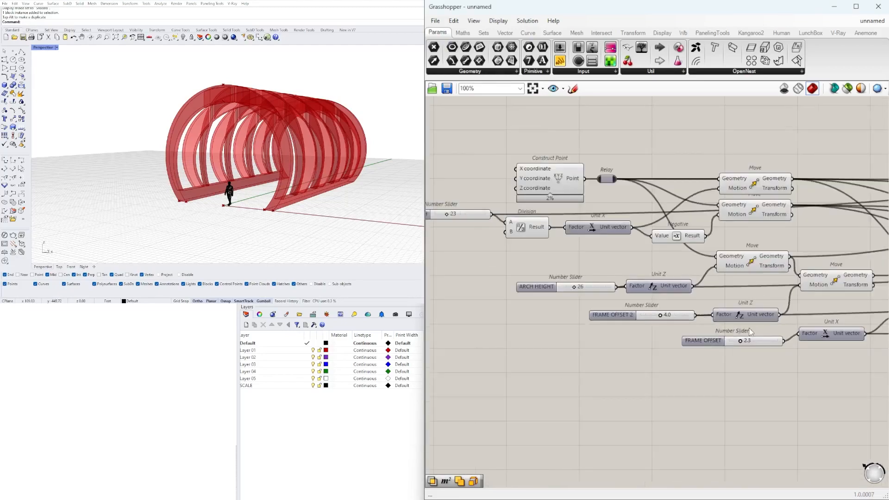
pyautogui.moveTo(859, 291); pyautogui.dragTo(570, 293, button='right')
pyautogui.moveTo(730, 329); pyautogui.dragTo(513, 292, button='right')
pyautogui.scroll(5, 610, 361)
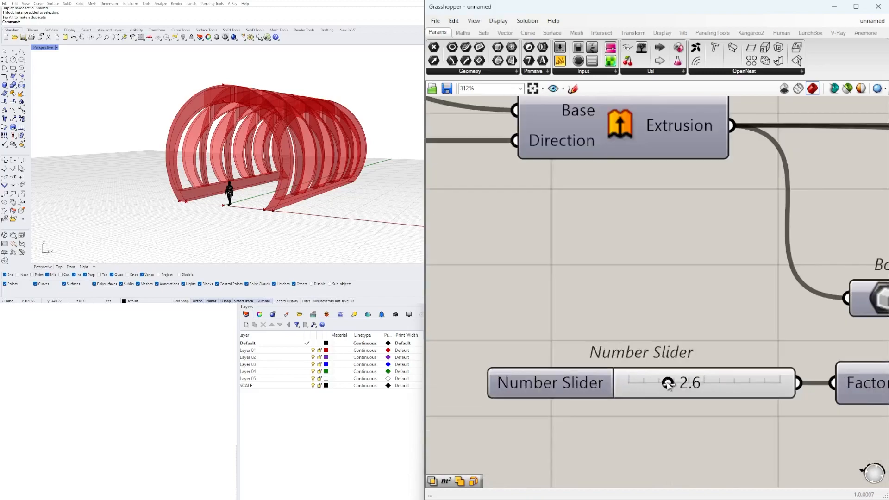
pyautogui.rightClick(582, 380)
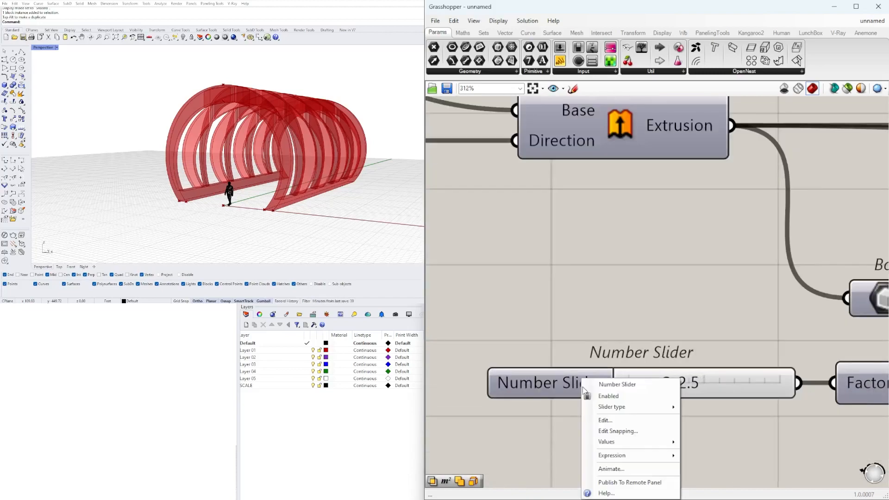
pyautogui.write('FRAME BASE')
pyautogui.press('Return')
# Step: Rename the number slider that feeds the Scale NU component FRAME SCALE
pyautogui.scroll(-5, 565, 327)
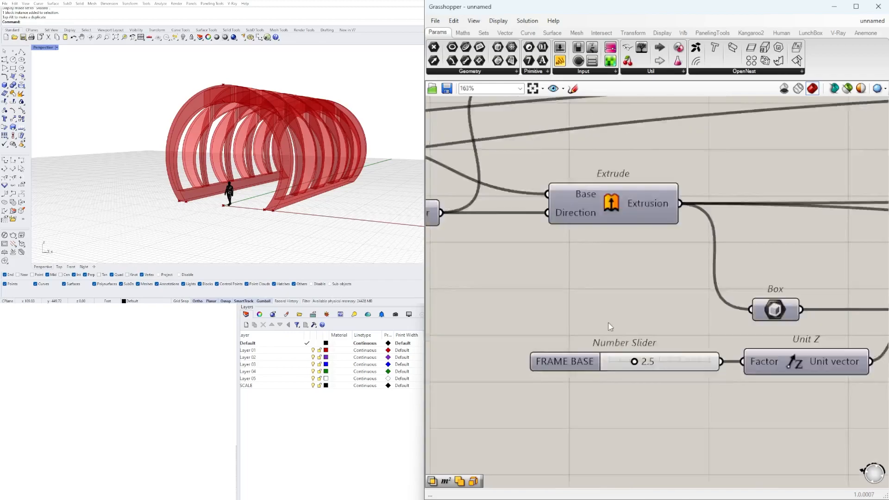
pyautogui.scroll(-1, 566, 328)
pyautogui.scroll(-3, 551, 361)
pyautogui.moveTo(509, 377); pyautogui.dragTo(560, 355, button='right')
pyautogui.scroll(3, 767, 354)
pyautogui.moveTo(764, 321); pyautogui.dragTo(639, 339, button='right')
pyautogui.scroll(2, 648, 324)
pyautogui.rightClick(661, 314)
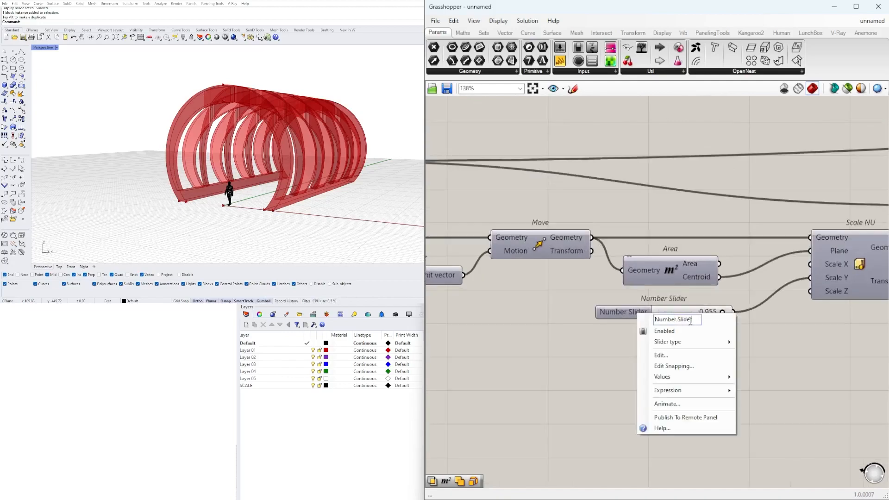
pyautogui.write('FRAME SCA')
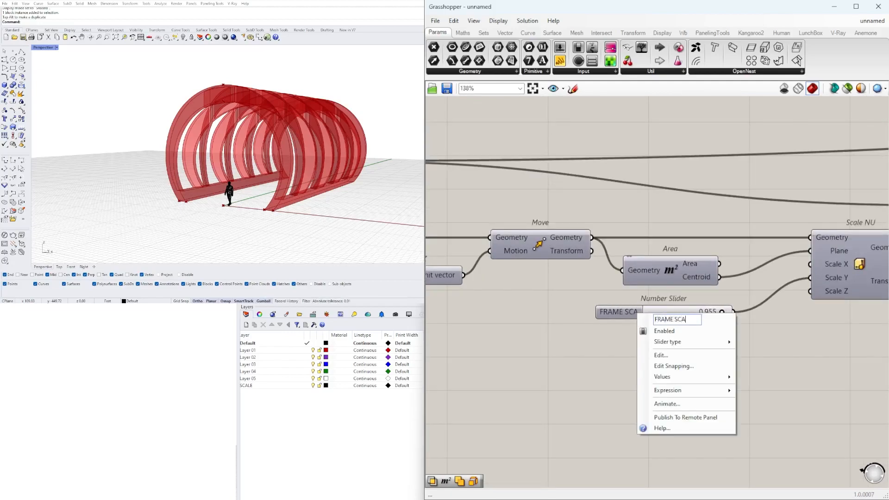
pyautogui.write('LE')
pyautogui.press('Return')
# Step: Add a Geometry parameter beside Solid Difference and connect the Solid Difference Result to it
pyautogui.scroll(-3, 635, 321)
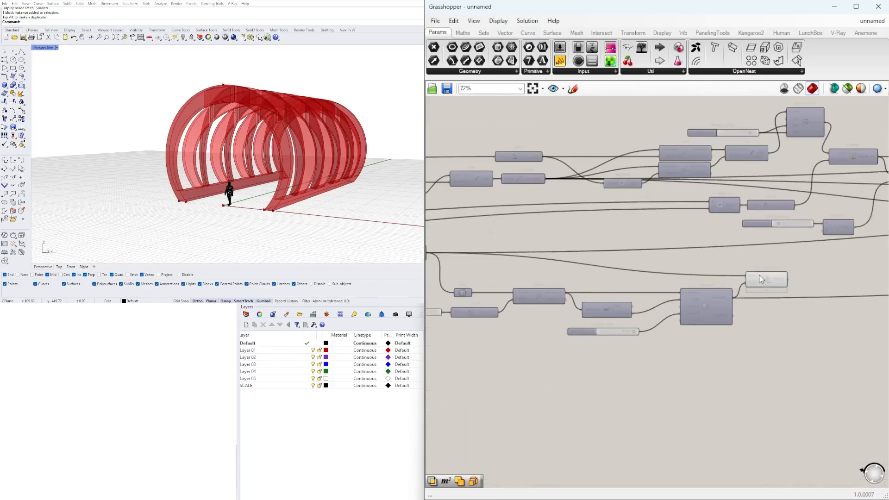
pyautogui.moveTo(760, 279); pyautogui.dragTo(684, 317, button='right')
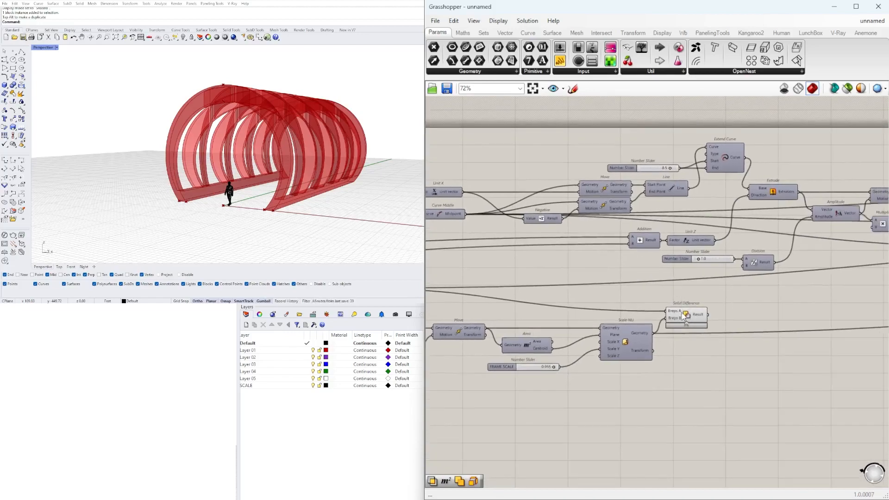
pyautogui.doubleClick(736, 314)
pyautogui.write('geo')
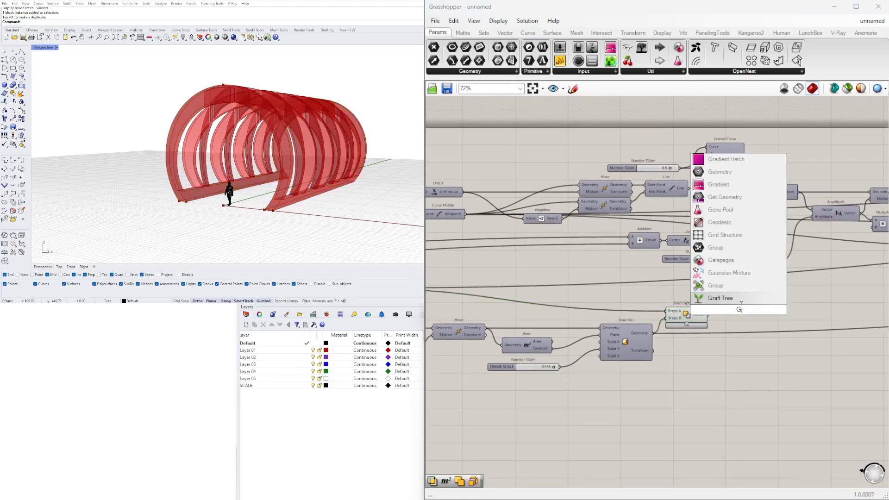
pyautogui.click(719, 302)
pyautogui.scroll(2, 721, 305)
pyautogui.moveTo(707, 314); pyautogui.dragTo(743, 317)
# Step: Hide the preview of the Solid Difference component
pyautogui.rightClick(677, 311)
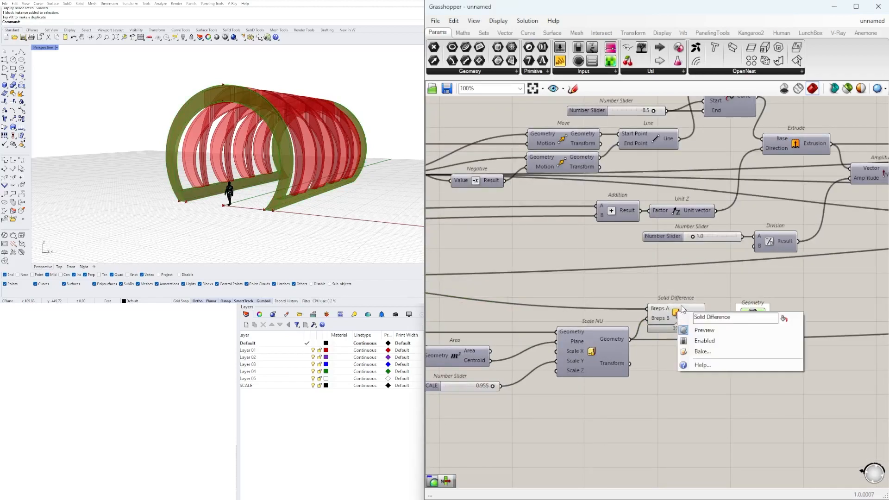
pyautogui.click(675, 308)
pyautogui.middleClick(673, 310)
pyautogui.click(698, 273)
pyautogui.click(732, 290)
# Step: Put the Geometry parameter, the FRAME SCALE slider and the FRAME BASE slider each in their own group
pyautogui.click(754, 313)
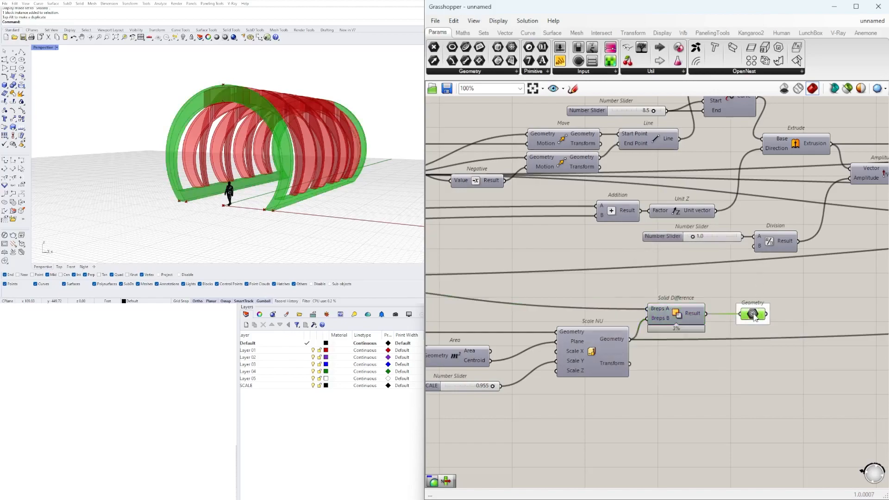
pyautogui.moveTo(558, 343); pyautogui.dragTo(782, 336, button='right')
pyautogui.click(670, 378)
pyautogui.moveTo(462, 364); pyautogui.dragTo(569, 360, button='right')
pyautogui.click(494, 349)
pyautogui.hotkey('ctrl', 'g')
pyautogui.scroll(-3, 676, 282)
pyautogui.moveTo(775, 282); pyautogui.dragTo(554, 290, button='right')
pyautogui.scroll(1, 713, 293)
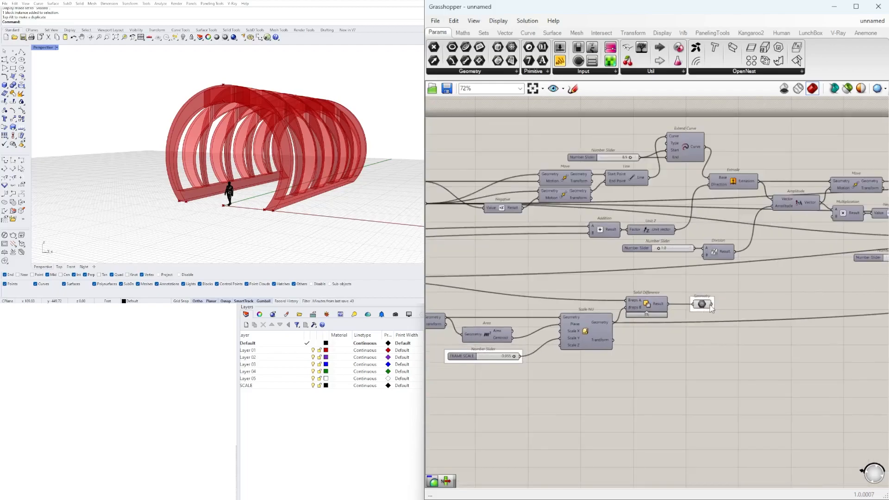
# Step: Move the Division component and its number slider slightly down and left, away from Unit Z
pyautogui.scroll(3, 712, 228)
pyautogui.moveTo(714, 231); pyautogui.dragTo(718, 275, button='right')
pyautogui.moveTo(755, 281); pyautogui.dragTo(655, 329)
pyautogui.moveTo(726, 316); pyautogui.dragTo(719, 325)
pyautogui.click(706, 293)
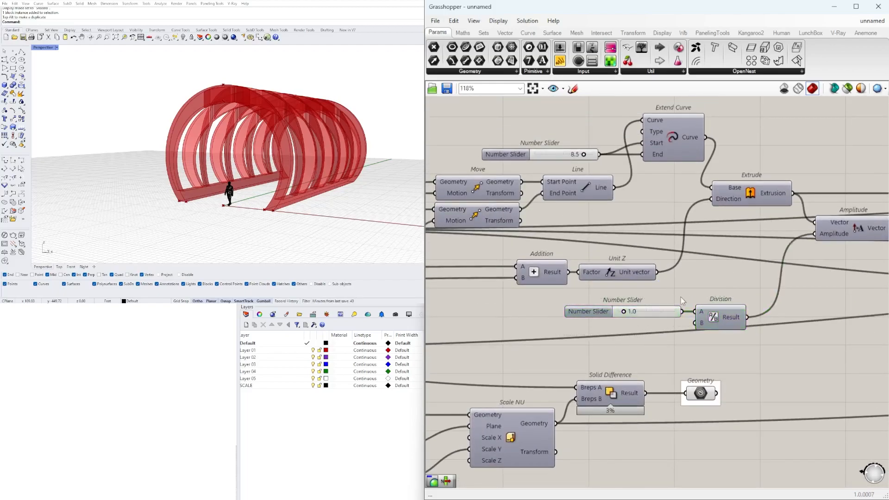
# Step: Try the slider feeding Division at 1.9 and set it back to 1.0
pyautogui.moveTo(726, 309); pyautogui.dragTo(634, 319, button='right')
pyautogui.scroll(4, 633, 318)
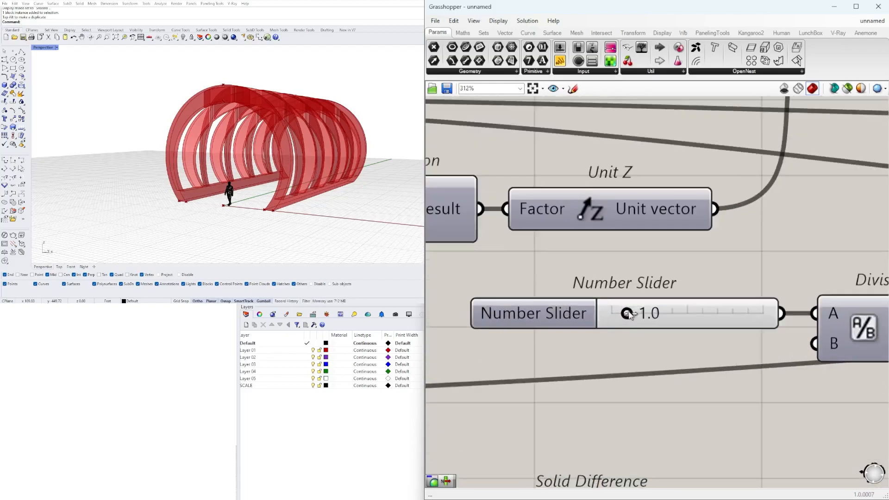
pyautogui.moveTo(627, 313); pyautogui.dragTo(640, 313)
pyautogui.doubleClick(638, 313)
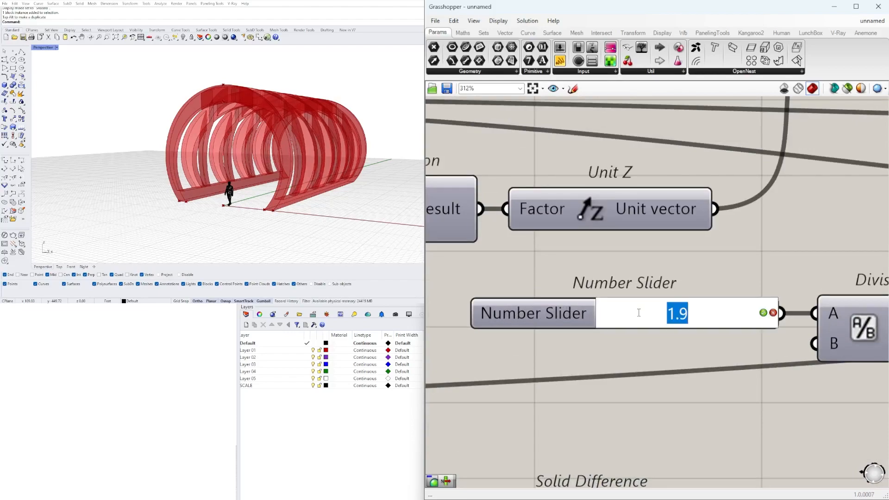
pyautogui.write('1')
pyautogui.press('Return')
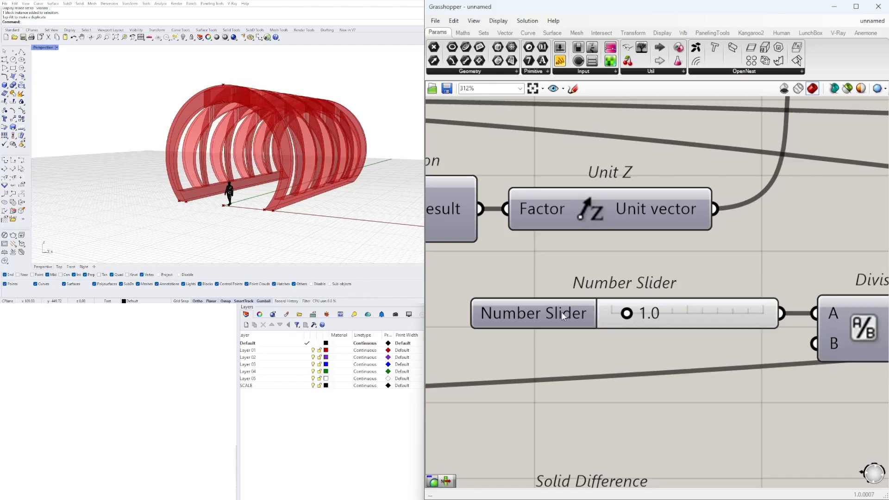
# Step: Rename the slider feeding Division STRUCTURE SIZE and put it in its own group
pyautogui.rightClick(561, 312)
pyautogui.moveTo(615, 320); pyautogui.dragTo(552, 316)
pyautogui.moveTo(624, 321); pyautogui.dragTo(549, 321)
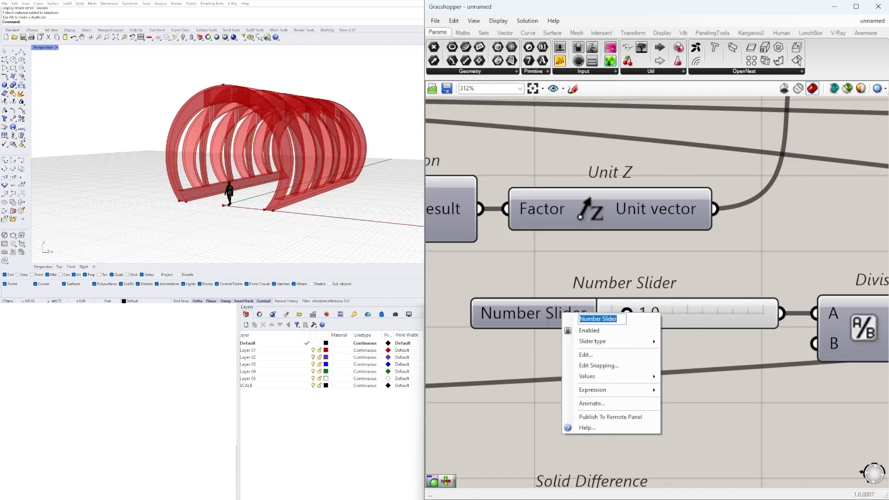
pyautogui.write('STRUCTURE')
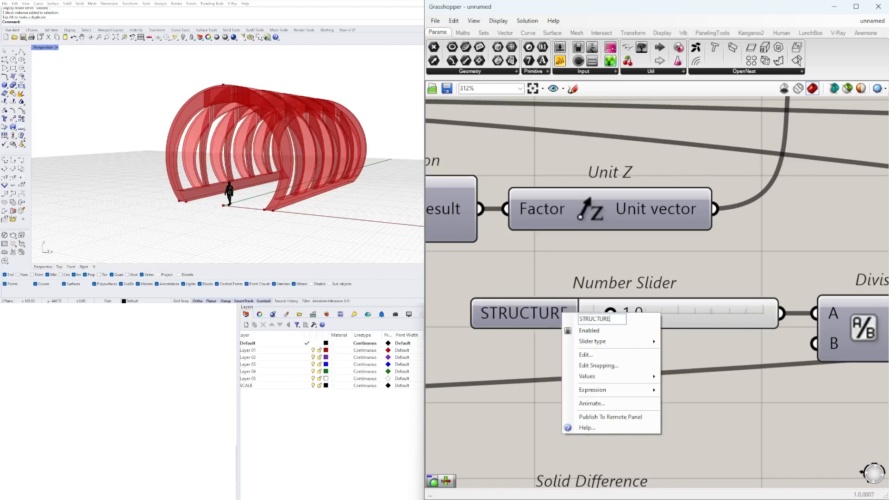
pyautogui.write(' SIZE')
pyautogui.press('Return')
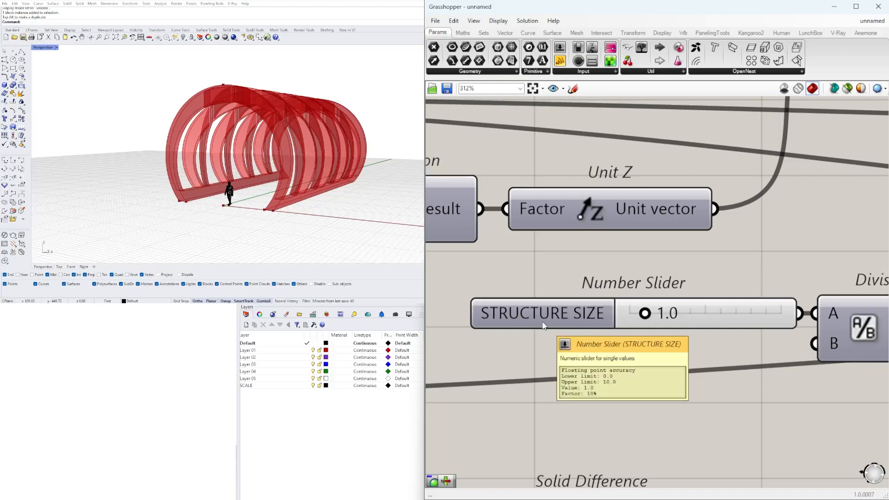
pyautogui.click(541, 326)
pyautogui.scroll(-5, 524, 287)
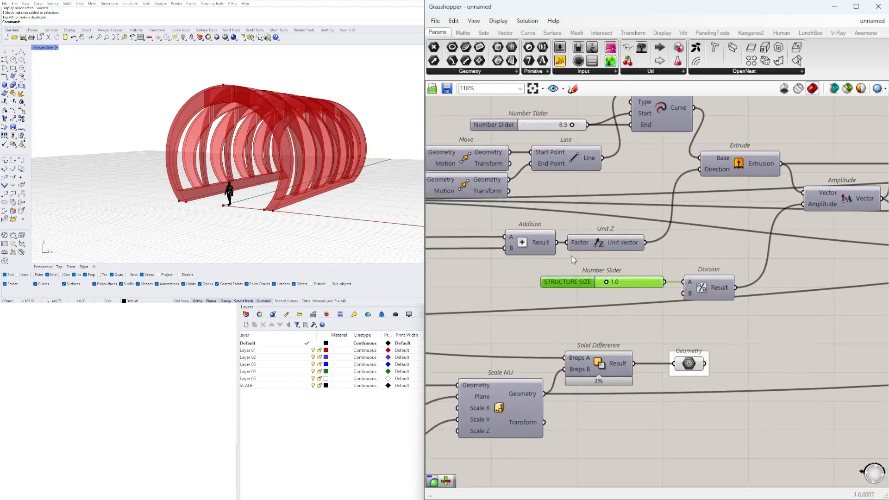
# Step: Rename the slider feeding the Start and End of Extend Curve EXTENSION and put it in its own group
pyautogui.moveTo(571, 264); pyautogui.dragTo(661, 340, button='right')
pyautogui.click(631, 159)
pyautogui.scroll(3, 631, 167)
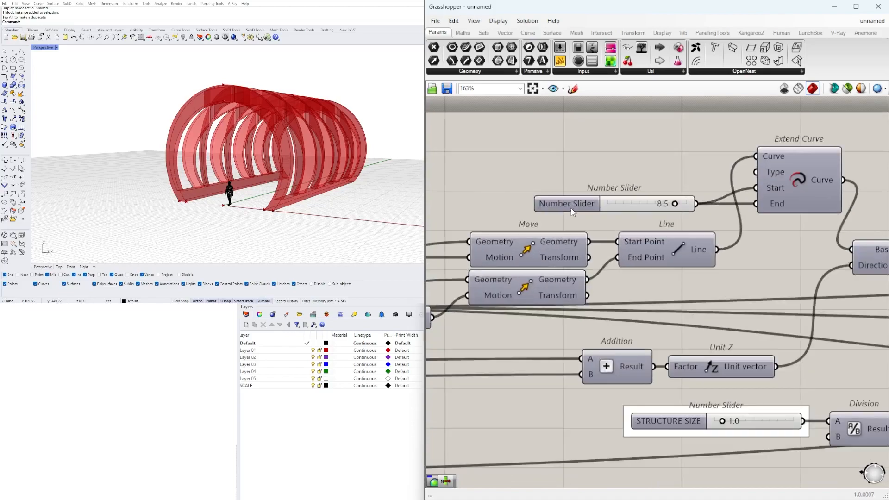
pyautogui.rightClick(570, 207)
pyautogui.moveTo(624, 216); pyautogui.dragTo(554, 216)
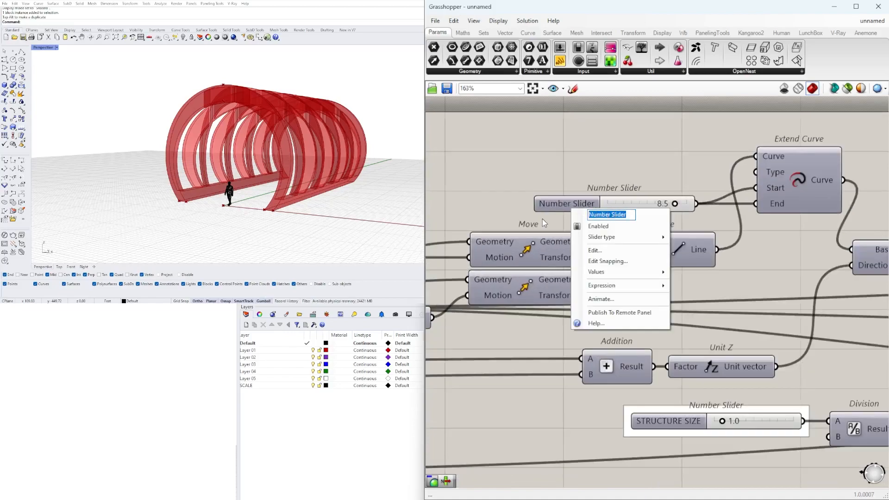
pyautogui.write('EXTENSION')
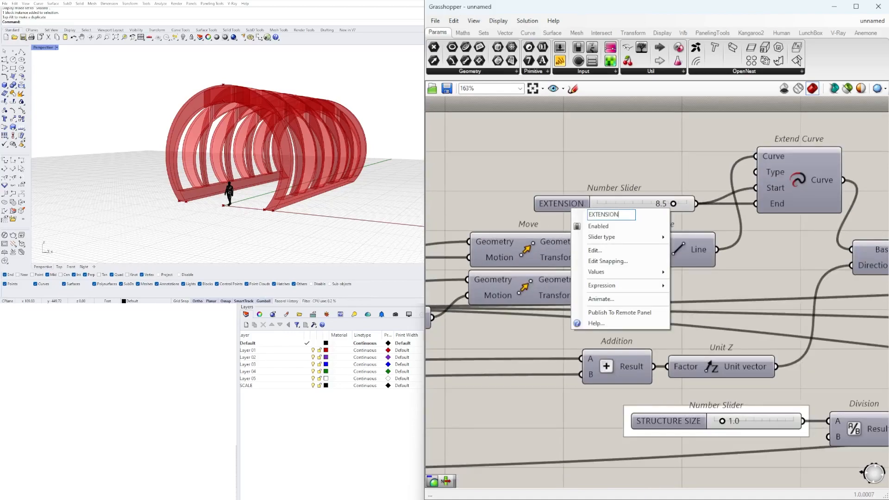
pyautogui.press('Return')
pyautogui.click(559, 205)
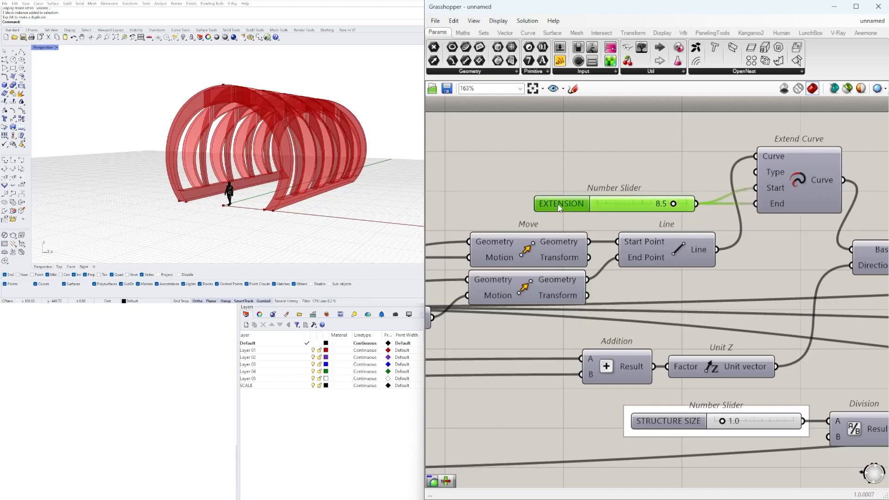
pyautogui.scroll(-5, 554, 176)
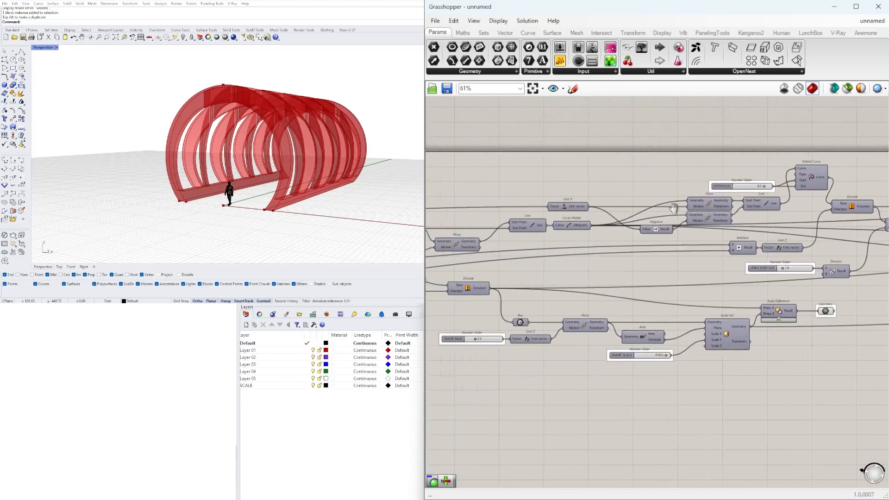
# Step: Put the STRUCTURE LENGTH, FRAME OFFSET, FRAME OFFSET 2, ARCH HEIGHT and ARCH WIDTH sliders each in their own group
pyautogui.click(524, 280)
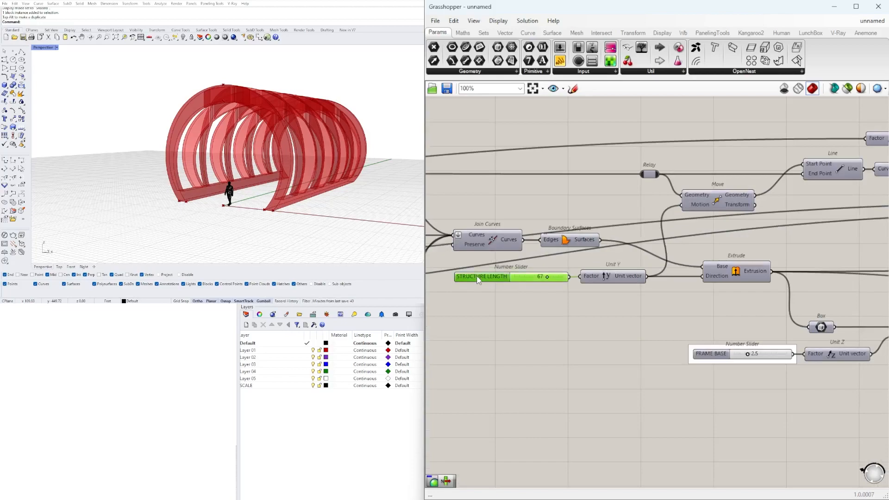
pyautogui.moveTo(549, 330); pyautogui.dragTo(796, 337, button='right')
pyautogui.moveTo(456, 333); pyautogui.dragTo(620, 334, button='right')
pyautogui.moveTo(550, 329); pyautogui.dragTo(643, 335, button='right')
pyautogui.scroll(1, 646, 334)
pyautogui.click(664, 335)
pyautogui.hotkey('ctrl', 'g')
pyautogui.scroll(1, 608, 323)
pyautogui.click(602, 316)
pyautogui.hotkey('ctrl', 'g')
pyautogui.click(537, 292)
pyautogui.hotkey('ctrl', 'g')
pyautogui.click(446, 230)
pyautogui.hotkey('ctrl', 'g')
# Step: Move the Construct Point component up and left to free space before the Relay
pyautogui.scroll(-6, 575, 166)
pyautogui.scroll(7, 597, 162)
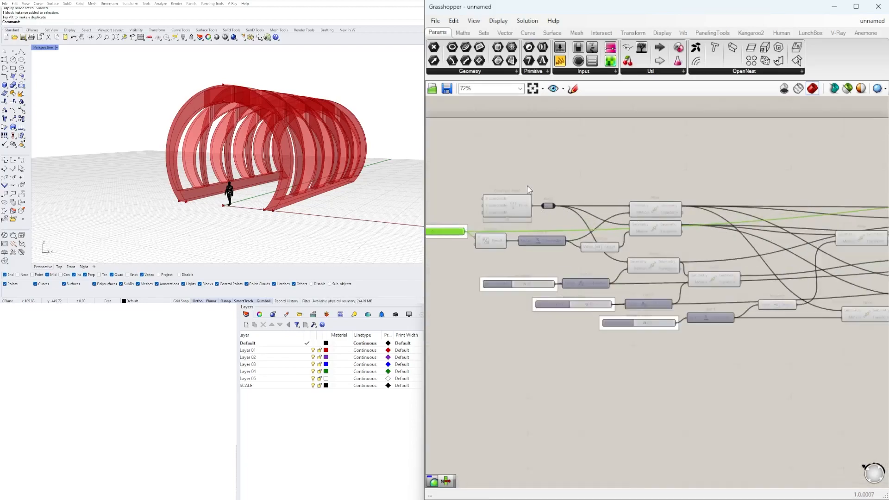
pyautogui.moveTo(503, 211); pyautogui.dragTo(683, 235, button='right')
pyautogui.moveTo(672, 235); pyautogui.dragTo(605, 199)
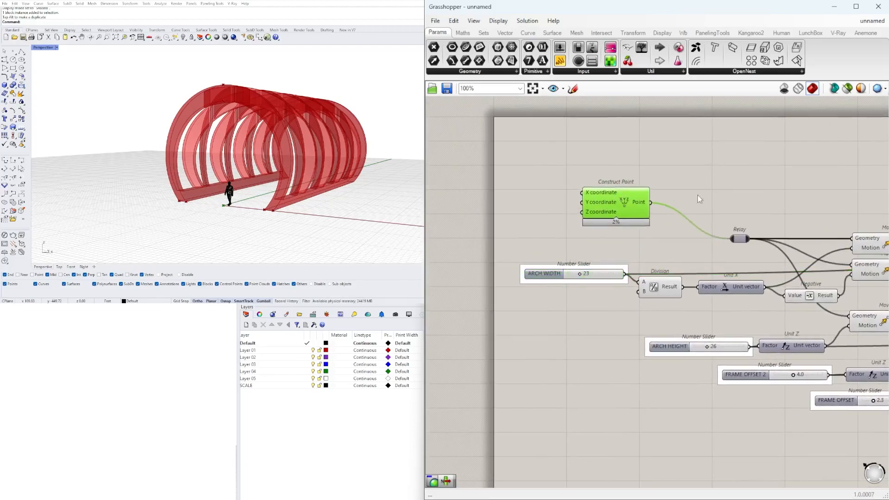
# Step: Insert a Point parameter between Construct Point and the Relay so the Relay takes its input from it
pyautogui.doubleClick(717, 191)
pyautogui.write('POINT')
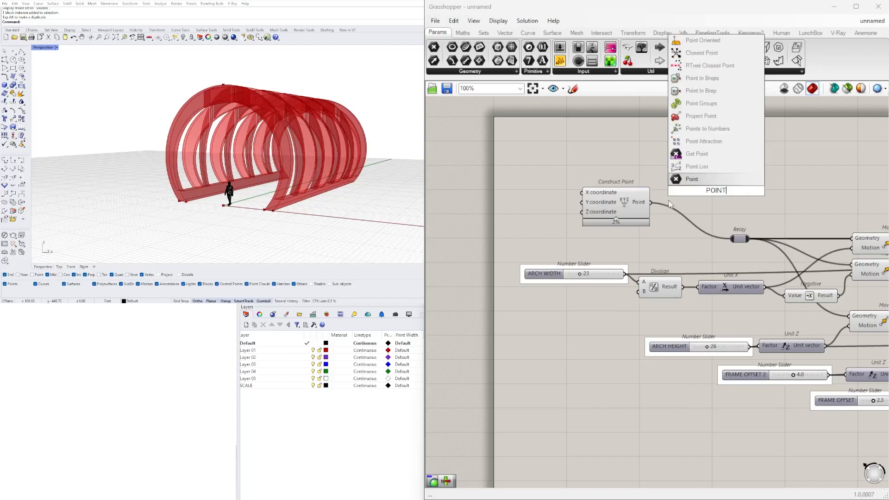
pyautogui.press('Return')
pyautogui.moveTo(654, 206); pyautogui.dragTo(729, 238)
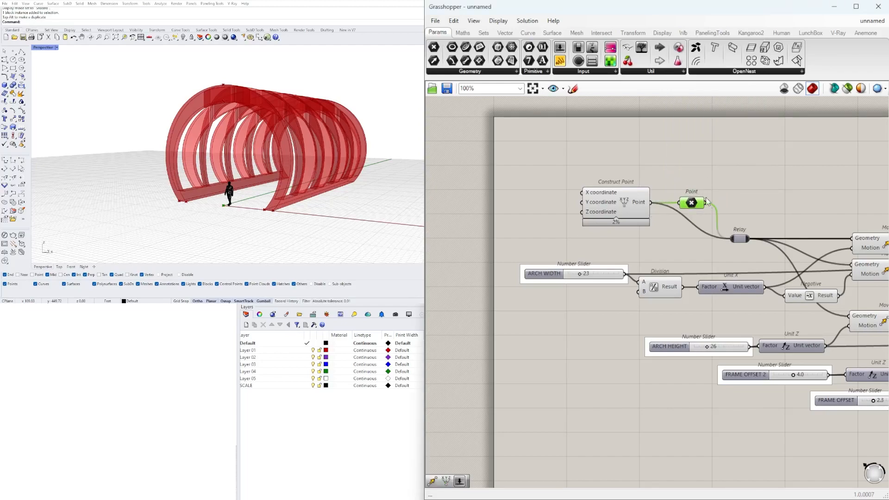
pyautogui.moveTo(689, 204); pyautogui.dragTo(679, 204)
pyautogui.click(708, 185)
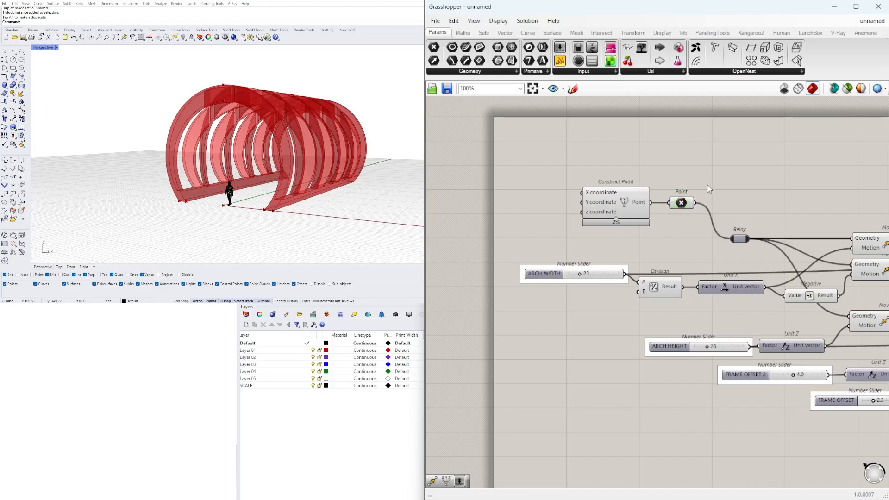
# Step: Select the Point parameter and examine the whole vault from a higher, more distant viewpoint
pyautogui.moveTo(697, 196); pyautogui.dragTo(656, 202, button='right')
pyautogui.click(638, 208)
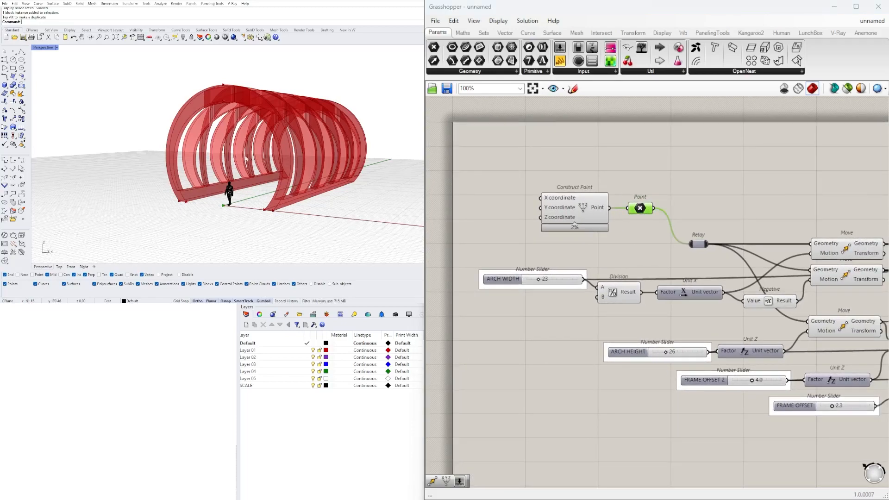
pyautogui.moveTo(252, 141); pyautogui.dragTo(261, 169, button='right')
pyautogui.scroll(-4, 255, 162)
# Step: Set the slider that feeds the ribs' rotation angle and its Negative component to 15
pyautogui.scroll(-5, 624, 232)
pyautogui.moveTo(624, 232); pyautogui.dragTo(581, 188, button='right')
pyautogui.scroll(3, 606, 233)
pyautogui.scroll(1, 581, 188)
pyautogui.scroll(-3, 602, 206)
pyautogui.moveTo(679, 273)
pyautogui.mouseDown(button='right')
pyautogui.moveTo(696, 288)
pyautogui.moveTo(532, 290)
pyautogui.mouseUp(button='right')
pyautogui.moveTo(797, 288); pyautogui.dragTo(612, 290, button='right')
pyautogui.moveTo(796, 321); pyautogui.dragTo(597, 319, button='right')
pyautogui.moveTo(750, 322)
pyautogui.mouseDown(button='right')
pyautogui.moveTo(531, 313)
pyautogui.moveTo(545, 314)
pyautogui.mouseUp(button='right')
pyautogui.scroll(3, 605, 273)
pyautogui.moveTo(803, 307); pyautogui.dragTo(489, 329, button='right')
pyautogui.scroll(3, 619, 265)
pyautogui.moveTo(591, 278); pyautogui.dragTo(581, 341, button='right')
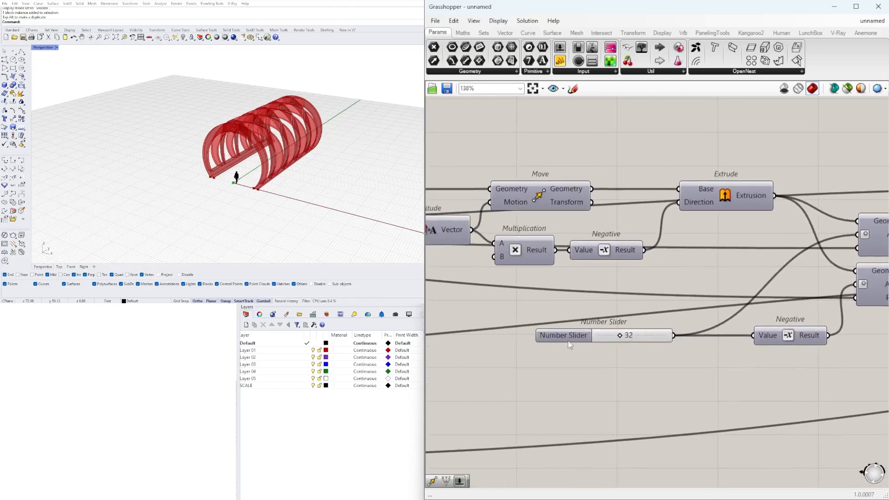
pyautogui.scroll(3, 564, 340)
pyautogui.rightClick(564, 338)
pyautogui.click(671, 332)
pyautogui.doubleClick(672, 332)
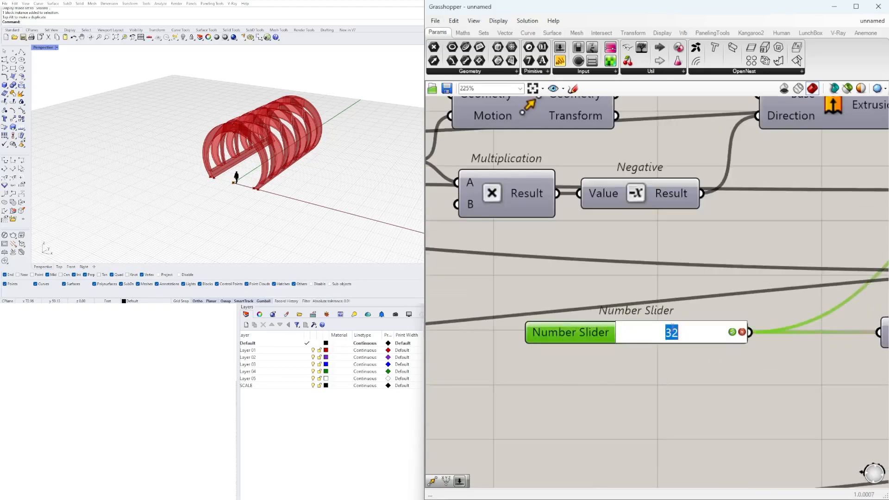
pyautogui.write('15')
pyautogui.press('Return')
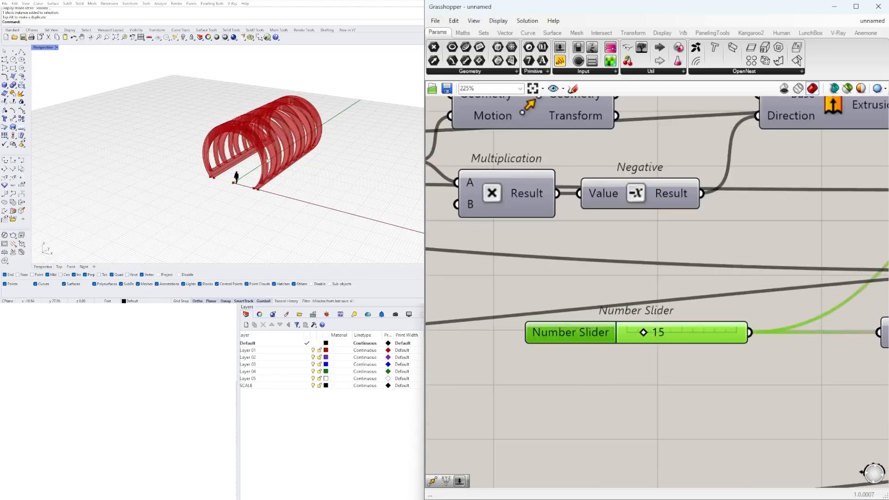
# Step: Try rib rotation slider values of 5 and 10, return it to 15, and compare how the ribs cross
pyautogui.doubleClick(658, 337)
pyautogui.write('5')
pyautogui.press('Return')
pyautogui.scroll(6, 248, 146)
pyautogui.moveTo(266, 171)
pyautogui.mouseDown(button='right')
pyautogui.moveTo(257, 127)
pyautogui.moveTo(295, 120)
pyautogui.moveTo(272, 159)
pyautogui.mouseUp(button='right')
pyautogui.doubleClick(647, 337)
pyautogui.write('10')
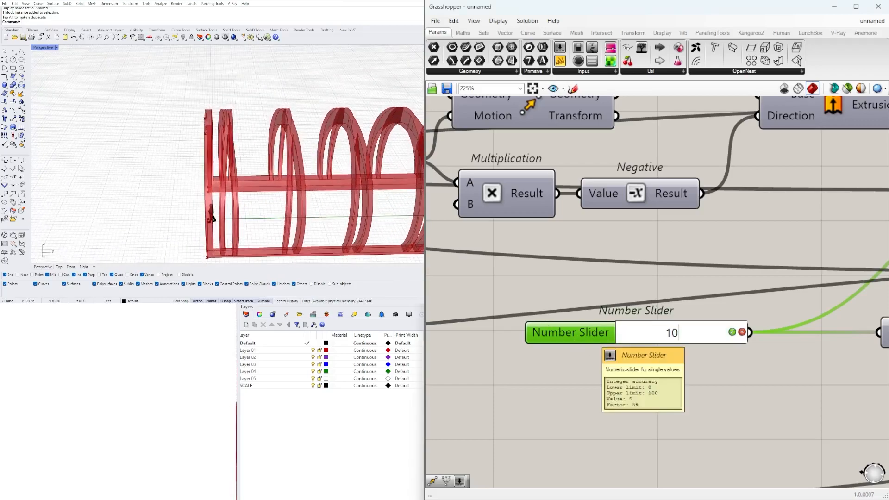
pyautogui.press('Return')
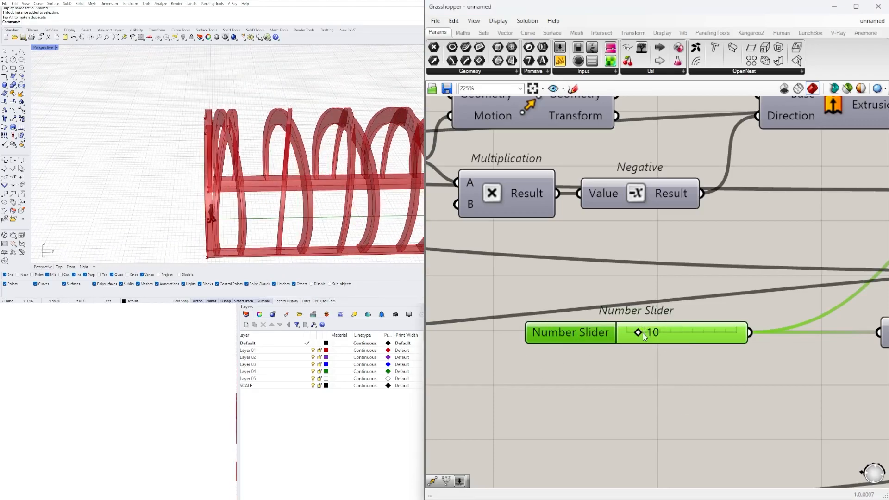
pyautogui.doubleClick(639, 329)
pyautogui.write('15')
pyautogui.press('Return')
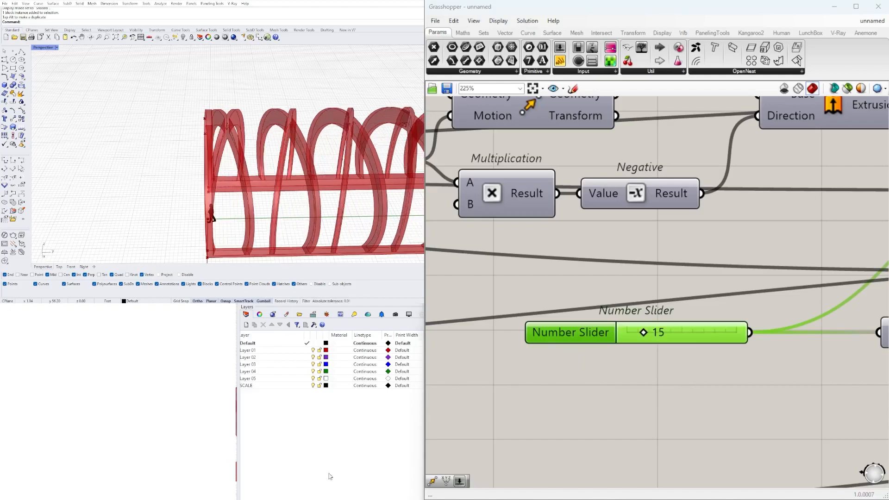
pyautogui.moveTo(324, 157); pyautogui.dragTo(398, 156, button='right')
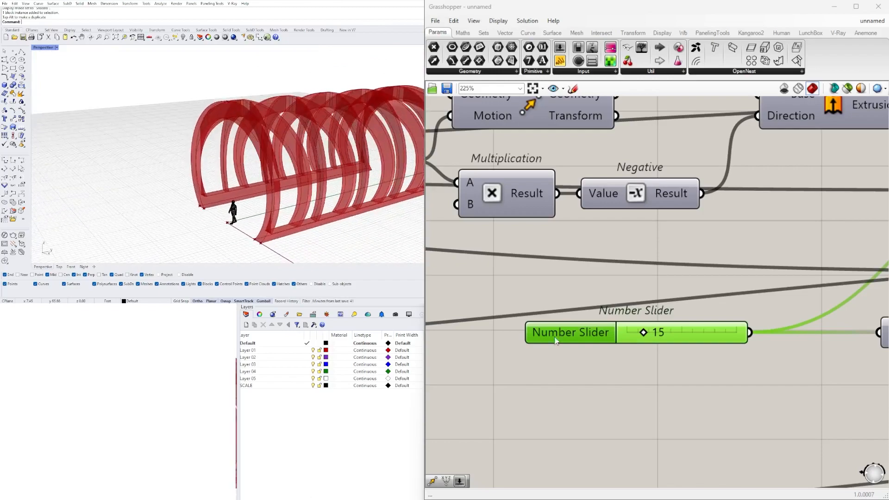
# Step: Rename the rotation angle slider ROTATION and place it in its own group
pyautogui.rightClick(579, 342)
pyautogui.write('ROTATION')
pyautogui.press('Return')
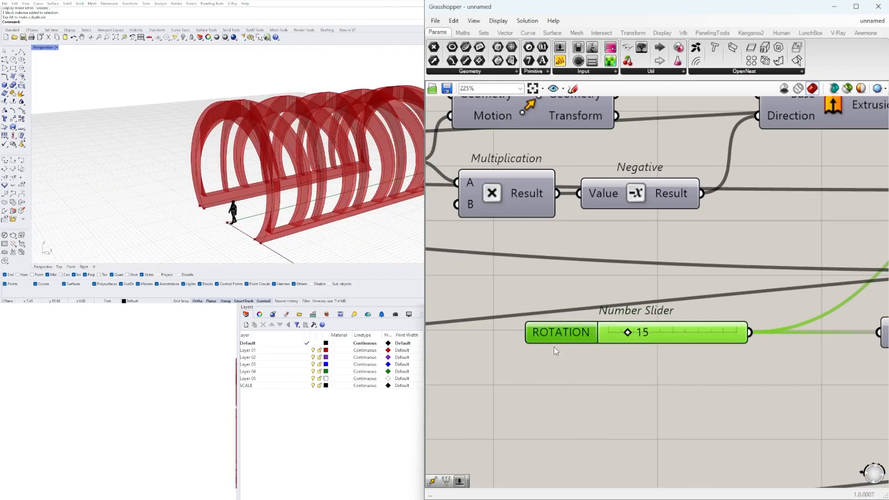
pyautogui.hotkey('ctrl', 'g')
pyautogui.moveTo(560, 338); pyautogui.dragTo(542, 370)
pyautogui.click(662, 393)
# Step: Rename the slider feeding the Series component's Start and Step inputs STRUCTURE SPACING
pyautogui.scroll(-5, 666, 394)
pyautogui.moveTo(852, 384); pyautogui.dragTo(545, 358, button='right')
pyautogui.scroll(3, 594, 340)
pyautogui.moveTo(661, 349); pyautogui.dragTo(580, 353)
pyautogui.scroll(2, 621, 310)
pyautogui.click(672, 407)
pyautogui.moveTo(671, 408); pyautogui.dragTo(641, 407, button='right')
pyautogui.click(777, 327)
pyautogui.scroll(2, 592, 353)
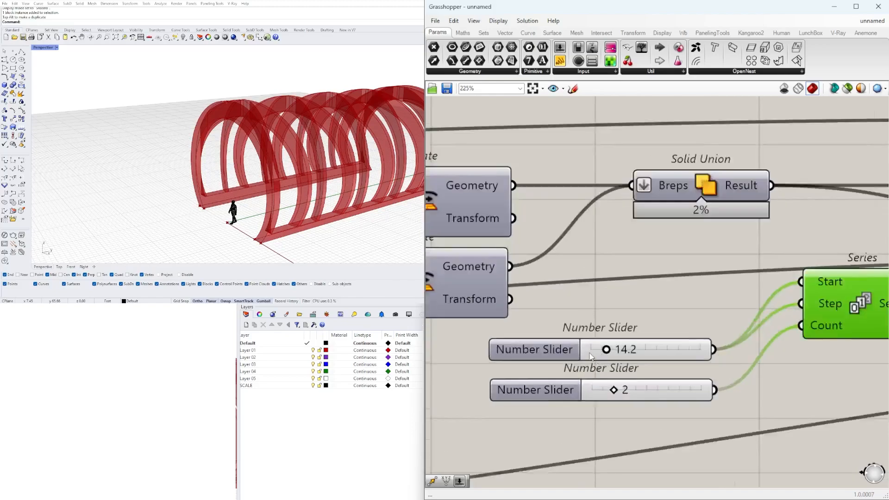
pyautogui.rightClick(593, 357)
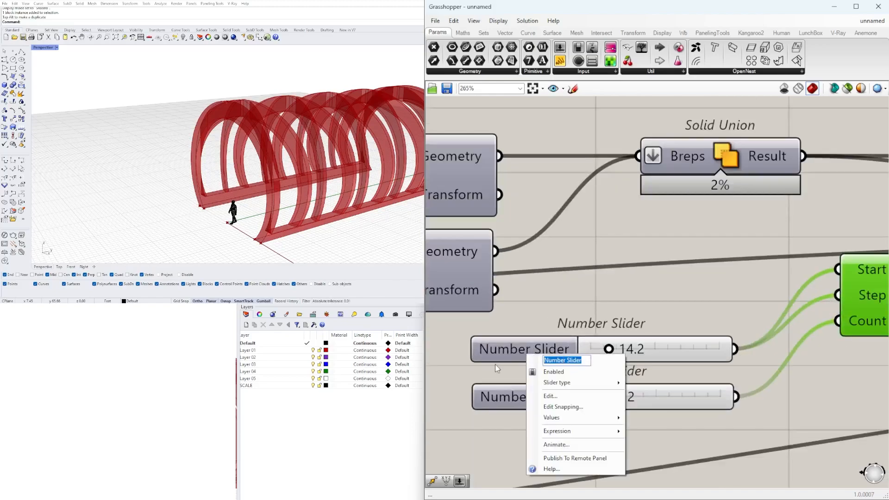
pyautogui.write('STRUCTURE SPACING')
pyautogui.press('Return')
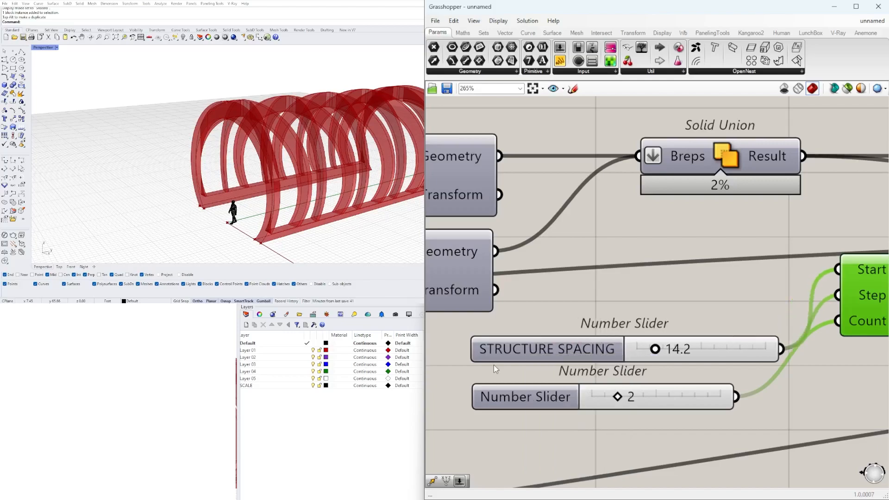
# Step: Rename the slider feeding the Series component's Count input STRUCTURE COPIES
pyautogui.rightClick(536, 394)
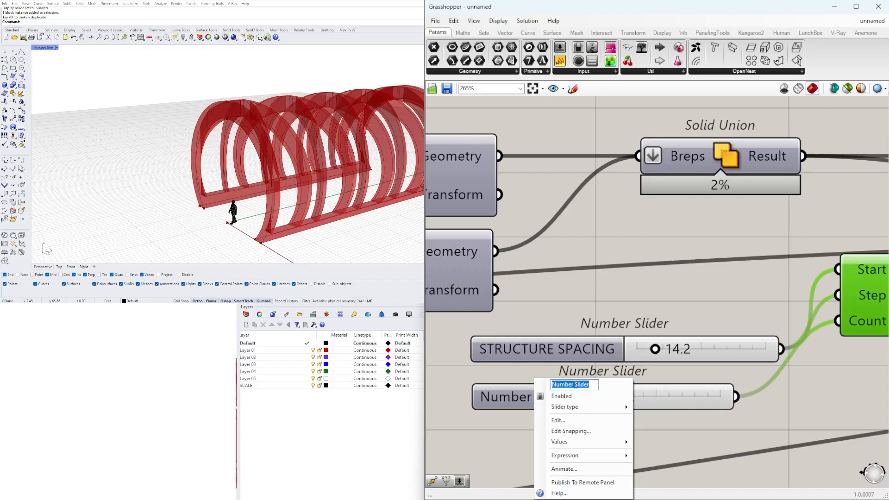
pyautogui.write('STRUCTU')
pyautogui.write('RE COU')
pyautogui.write('IES')
pyautogui.press('Return')
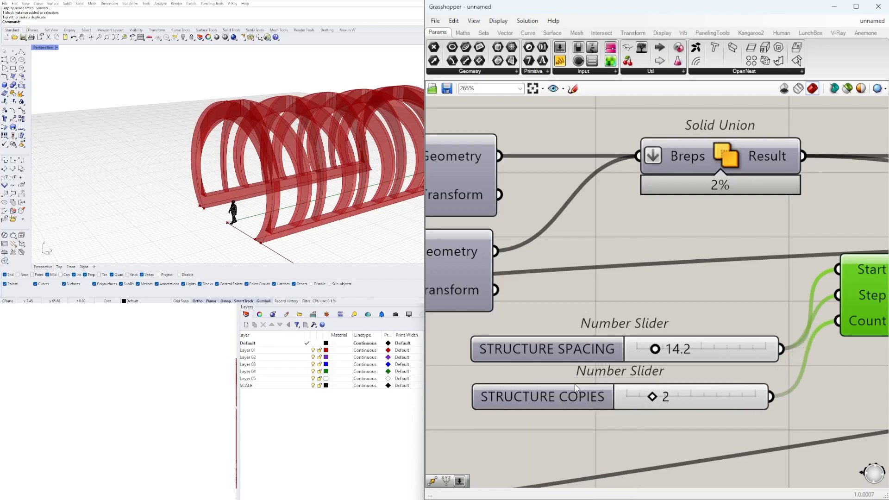
# Step: Set the STRUCTURE SPACING slider to 6.9 and view the crossing ribs from the side
pyautogui.scroll(3, 679, 361)
pyautogui.moveTo(623, 326); pyautogui.dragTo(593, 327)
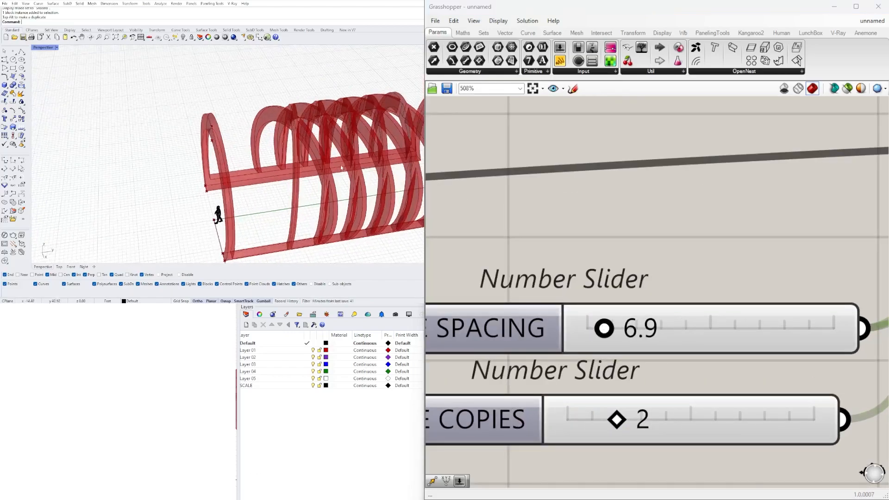
pyautogui.moveTo(241, 213); pyautogui.dragTo(318, 213, button='right')
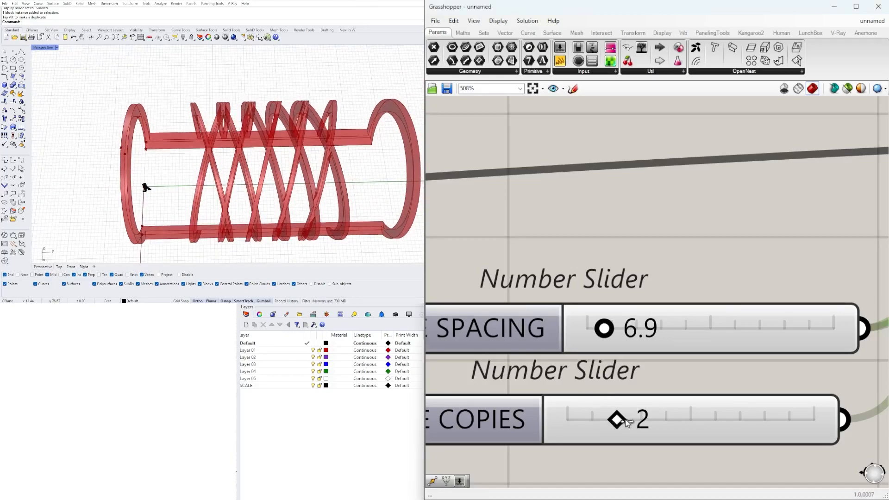
# Step: Set the STRUCTURE COPIES slider to 4 and view the complete vault in perspective
pyautogui.moveTo(639, 422); pyautogui.dragTo(642, 422)
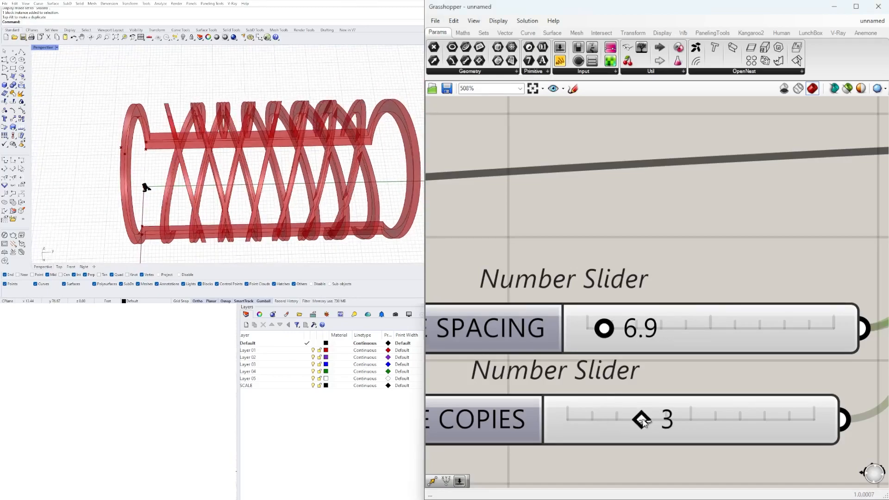
pyautogui.click(667, 422)
pyautogui.moveTo(240, 186)
pyautogui.mouseDown(button='right')
pyautogui.moveTo(299, 143)
pyautogui.moveTo(358, 134)
pyautogui.moveTo(335, 155)
pyautogui.moveTo(174, 142)
pyautogui.moveTo(155, 163)
pyautogui.moveTo(195, 251)
pyautogui.moveTo(357, 160)
pyautogui.moveTo(229, 190)
pyautogui.mouseUp(button='right')
pyautogui.scroll(5, 139, 162)
pyautogui.scroll(-5, 155, 162)
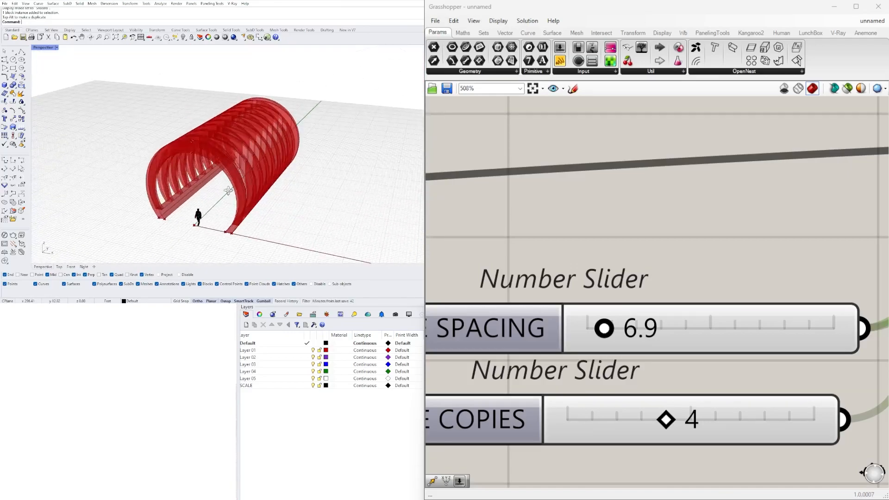
# Step: Group the STRUCTURE SPACING and STRUCTURE COPIES sliders separately and space the two groups slightly apart
pyautogui.scroll(-3, 653, 252)
pyautogui.scroll(-3, 611, 264)
pyautogui.moveTo(654, 370); pyautogui.dragTo(541, 322)
pyautogui.click(669, 336)
pyautogui.scroll(2, 543, 369)
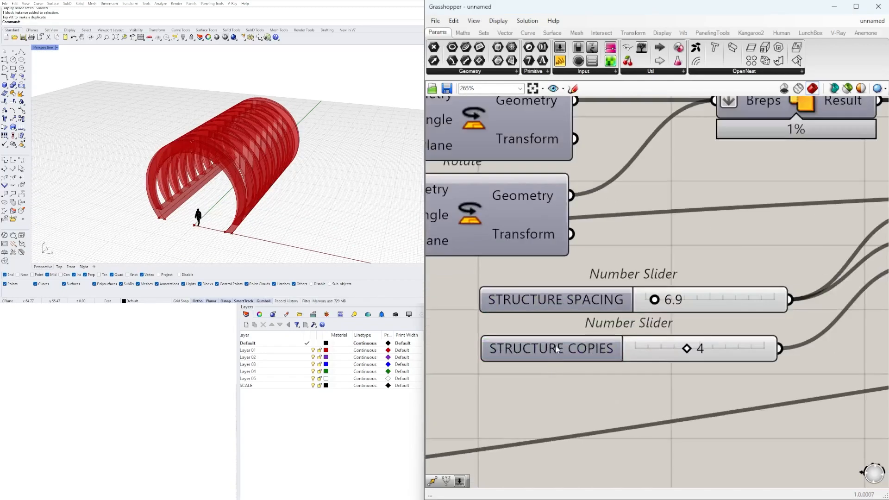
pyautogui.click(586, 300)
pyautogui.hotkey('ctrl', 'g')
pyautogui.click(583, 351)
pyautogui.hotkey('ctrl', 'g')
pyautogui.moveTo(582, 353); pyautogui.dragTo(582, 365)
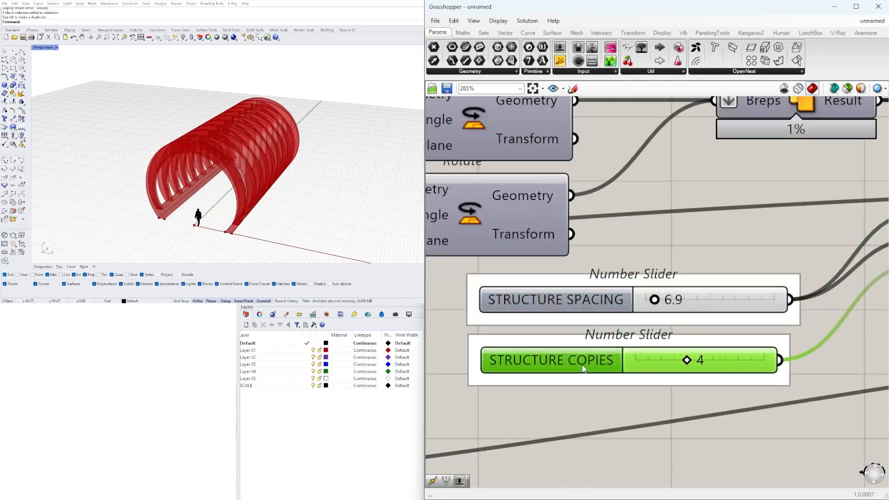
# Step: Move the ROTATION slider and its Negative component together to a clearer spot below the Extrude components
pyautogui.scroll(-7, 733, 399)
pyautogui.click(754, 428)
pyautogui.moveTo(789, 429); pyautogui.dragTo(755, 431, button='right')
pyautogui.moveTo(861, 389); pyautogui.dragTo(700, 345, button='right')
pyautogui.moveTo(865, 293); pyautogui.dragTo(579, 324, button='right')
pyautogui.moveTo(873, 346); pyautogui.dragTo(785, 313, button='right')
pyautogui.scroll(-3, 786, 314)
pyautogui.moveTo(486, 365); pyautogui.dragTo(684, 341, button='right')
pyautogui.moveTo(442, 326); pyautogui.dragTo(590, 317, button='right')
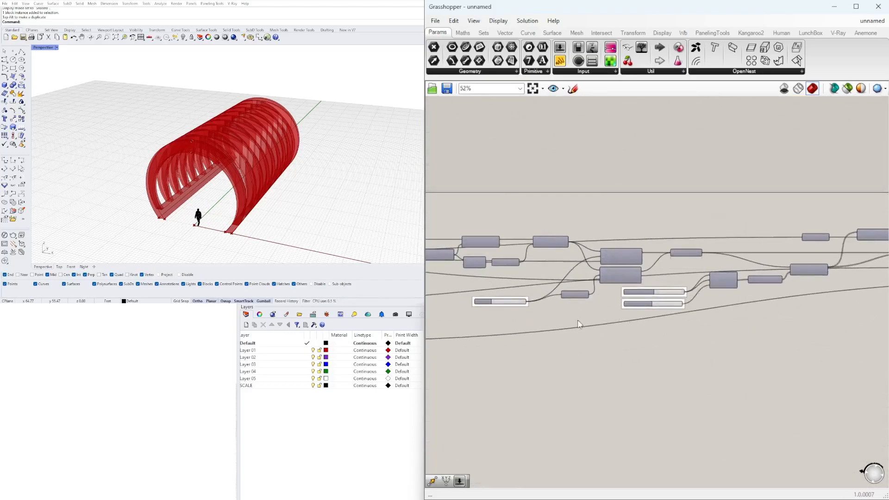
pyautogui.scroll(5, 591, 321)
pyautogui.moveTo(643, 313); pyautogui.dragTo(692, 298)
pyautogui.click(681, 334)
pyautogui.moveTo(861, 335); pyautogui.dragTo(793, 326, button='right')
pyautogui.moveTo(793, 325); pyautogui.dragTo(665, 276)
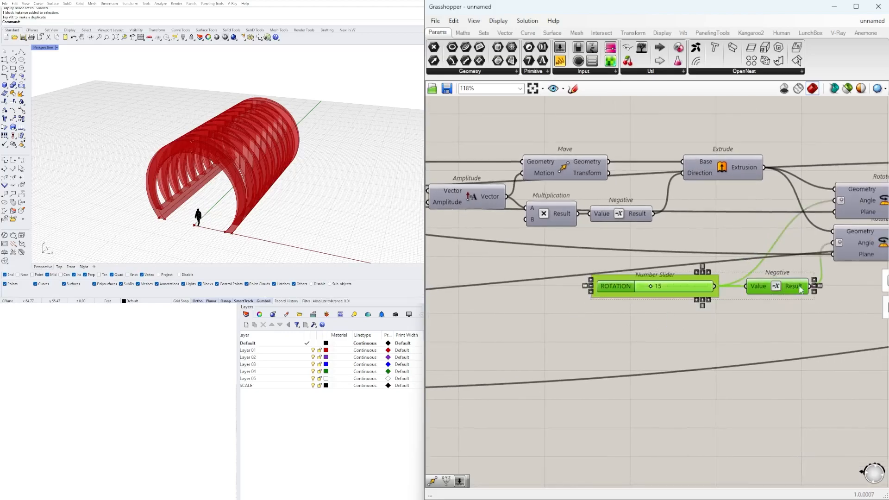
pyautogui.moveTo(802, 288); pyautogui.dragTo(765, 309)
pyautogui.click(741, 339)
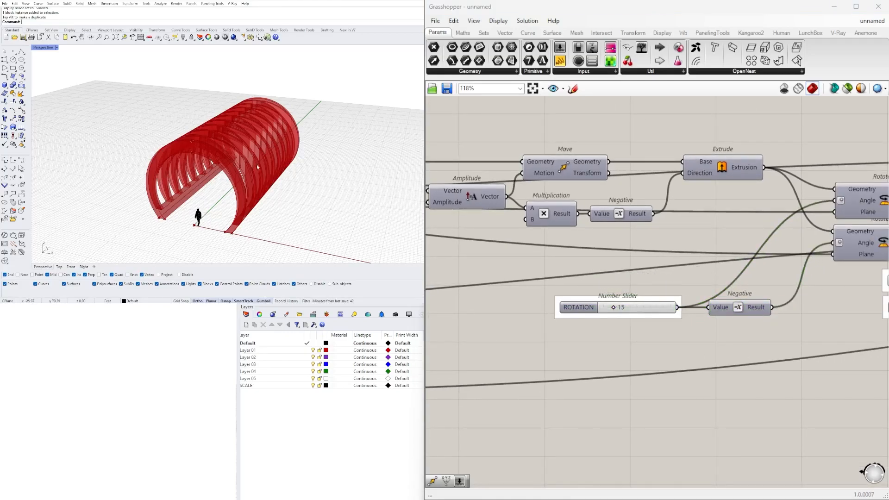
# Step: Move the first Solid Intersection component slightly lower and select the final Solid Intersection to highlight its result
pyautogui.scroll(-5, 645, 335)
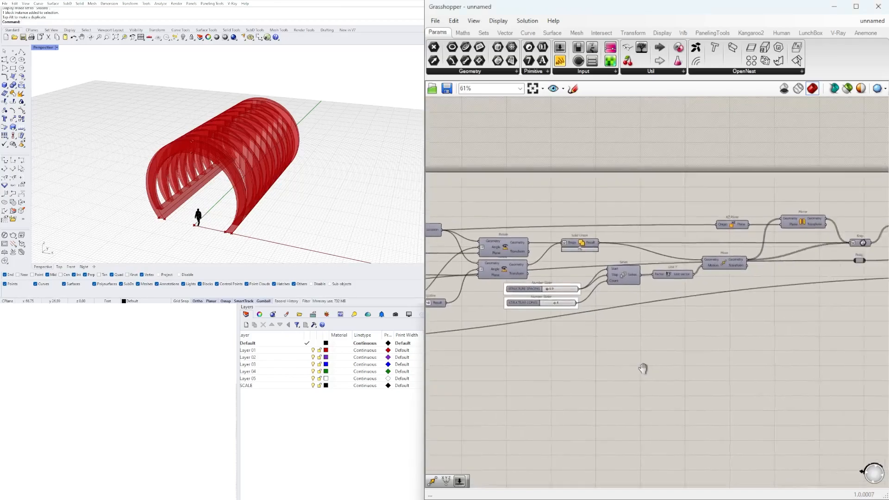
pyautogui.moveTo(625, 342); pyautogui.dragTo(513, 389, button='right')
pyautogui.scroll(4, 630, 297)
pyautogui.moveTo(687, 309); pyautogui.dragTo(686, 331)
pyautogui.click(791, 359)
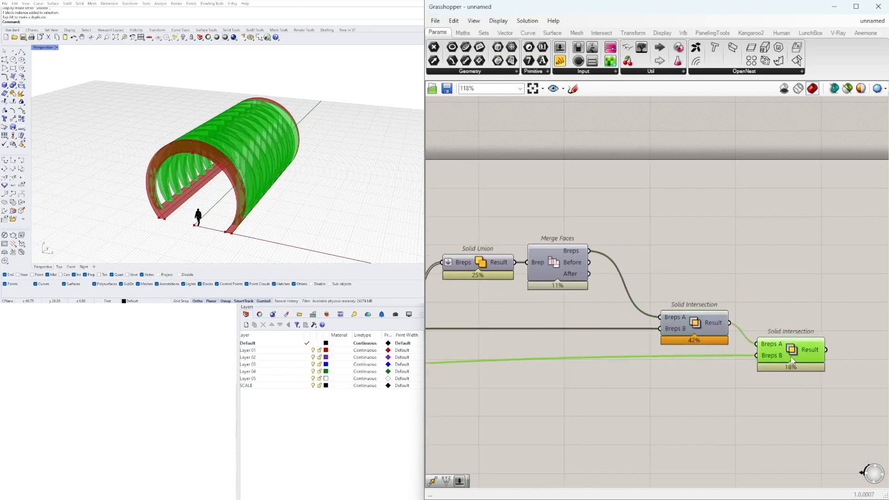
# Step: Examine the whole component network, from the final Solid Intersection back to the first inputs
pyautogui.click(716, 396)
pyautogui.scroll(-10, 697, 309)
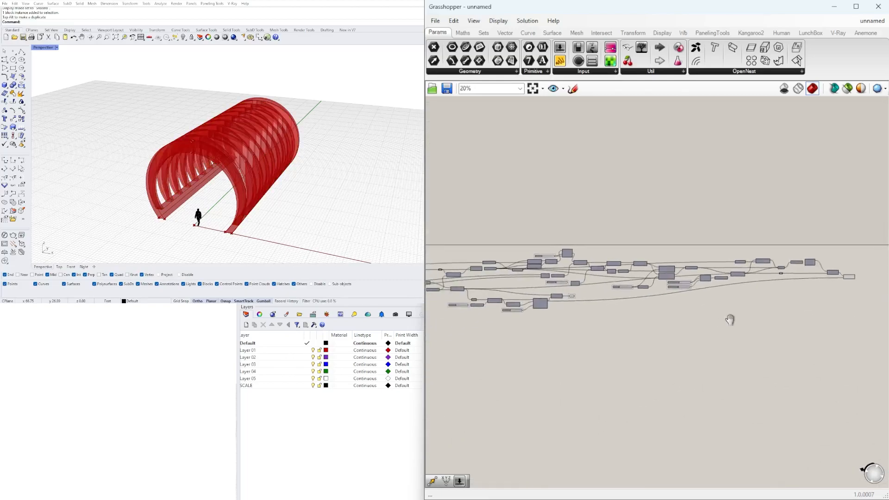
pyautogui.scroll(6, 655, 263)
pyautogui.moveTo(639, 257); pyautogui.dragTo(719, 244, button='right')
pyautogui.scroll(-6, 715, 252)
pyautogui.moveTo(678, 296); pyautogui.dragTo(587, 317, button='right')
pyautogui.scroll(-3, 621, 310)
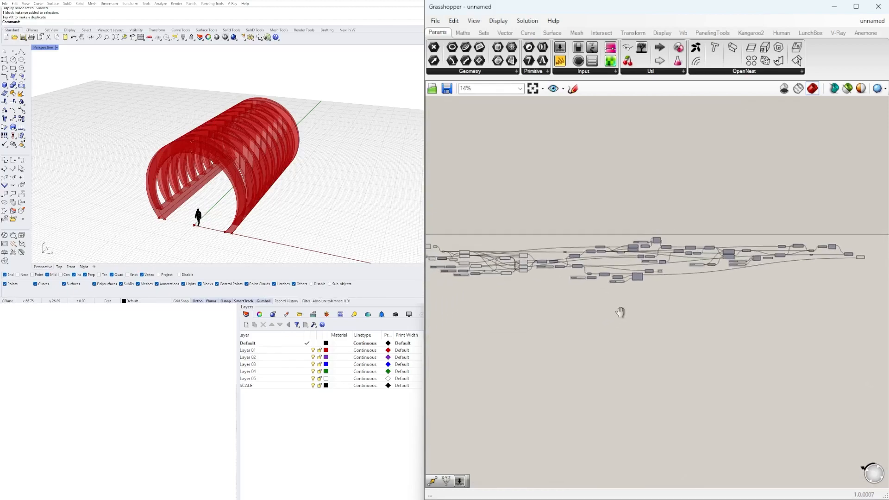
pyautogui.scroll(-2, 651, 298)
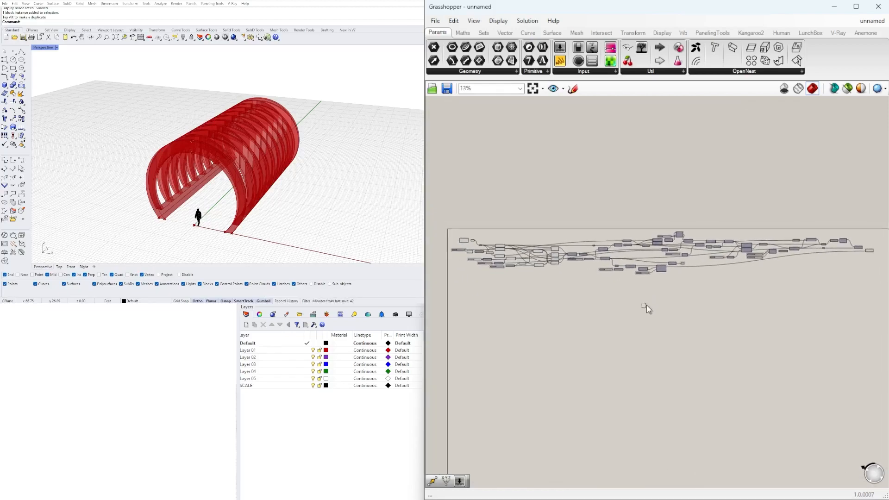
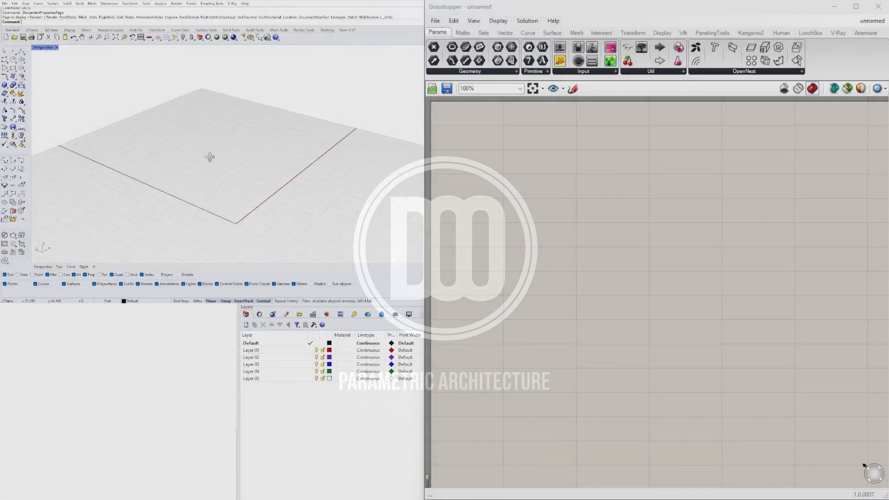
# Step: Place a YZ Plane component on the empty canvas
pyautogui.doubleClick(539, 263)
pyautogui.write('Y')
pyautogui.doubleClick(547, 263)
pyautogui.write('YZ')
pyautogui.click(546, 252)
pyautogui.moveTo(548, 259); pyautogui.dragTo(583, 307, button='right')
pyautogui.moveTo(583, 309); pyautogui.dragTo(588, 217)
pyautogui.doubleClick(669, 247)
pyautogui.write('ARC')
pyautogui.click(595, 219)
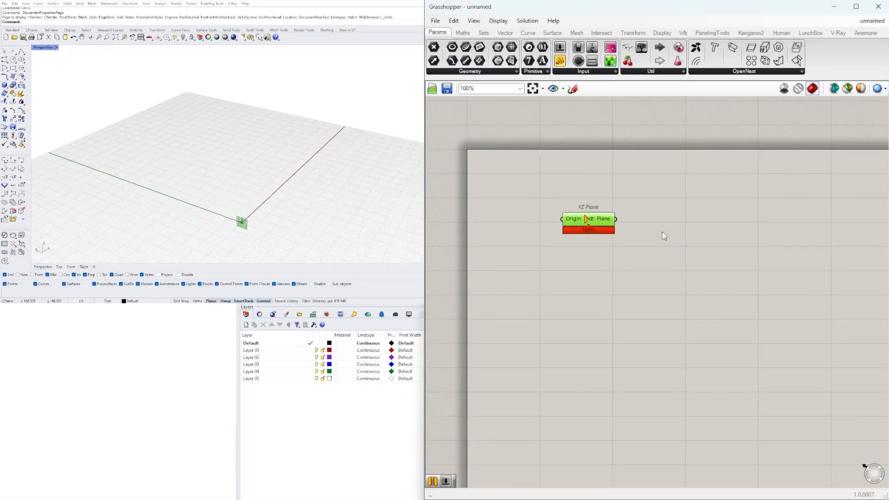
# Step: Add a Move component and a Unit Y vector, and connect the vector to the Motion input
pyautogui.moveTo(663, 235); pyautogui.dragTo(634, 240, button='right')
pyautogui.doubleClick(634, 241)
pyautogui.write('MOVE')
pyautogui.click(636, 230)
pyautogui.moveTo(634, 245); pyautogui.dragTo(692, 258)
pyautogui.doubleClick(582, 294)
pyautogui.write('Y')
pyautogui.click(581, 283)
pyautogui.moveTo(593, 299); pyautogui.dragTo(668, 256)
pyautogui.scroll(1, 587, 277)
pyautogui.moveTo(711, 250); pyautogui.dragTo(690, 271)
# Step: Add a Point parameter and connect the YZ Plane output to it
pyautogui.write('POI')
pyautogui.click(597, 125)
pyautogui.moveTo(588, 214); pyautogui.dragTo(607, 222)
pyautogui.moveTo(628, 224); pyautogui.dragTo(632, 240)
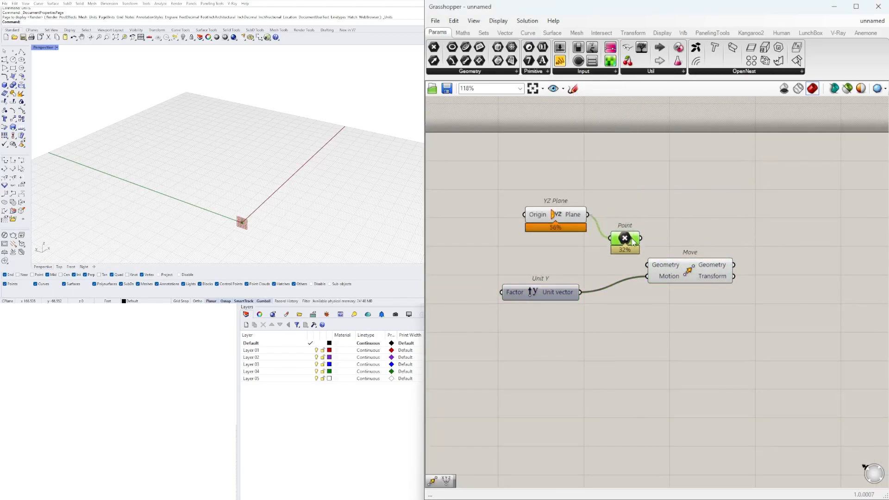
# Step: Drive the Unit Y component's factor with a number slider set to 15
pyautogui.moveTo(537, 295); pyautogui.dragTo(594, 284)
pyautogui.moveTo(438, 310); pyautogui.dragTo(511, 309, button='right')
pyautogui.doubleClick(511, 309)
pyautogui.moveTo(477, 309); pyautogui.dragTo(515, 281)
# Step: Add a second Move of the Point, driven by the Unit Y vector through a Negative component
pyautogui.moveTo(741, 314); pyautogui.dragTo(636, 330, button='right')
pyautogui.moveTo(677, 276); pyautogui.dragTo(722, 288)
pyautogui.doubleClick(639, 331)
pyautogui.write('NEG')
pyautogui.click(622, 320)
pyautogui.moveTo(606, 297); pyautogui.dragTo(608, 332)
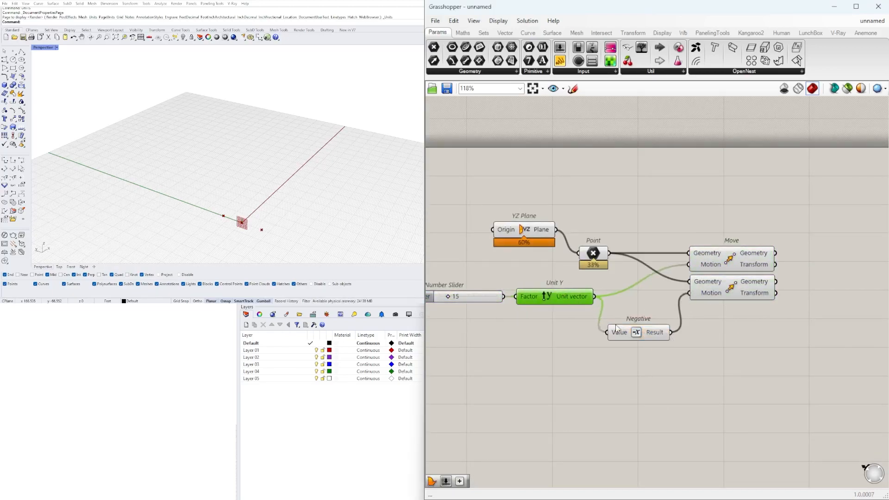
# Step: Add a third Move driven by a Unit Z vector with its slider at 26, and set the Unit Y slider to 19
pyautogui.moveTo(649, 269); pyautogui.dragTo(621, 259, button='right')
pyautogui.moveTo(685, 199); pyautogui.dragTo(693, 229, button='right')
pyautogui.keyDown('alt'); pyautogui.moveTo(713, 281); pyautogui.dragTo(718, 240); pyautogui.keyUp('alt')
pyautogui.doubleClick(587, 209)
pyautogui.write('Z')
pyautogui.click(574, 199)
pyautogui.moveTo(574, 209); pyautogui.dragTo(528, 216)
pyautogui.moveTo(521, 307); pyautogui.dragTo(645, 315, button='right')
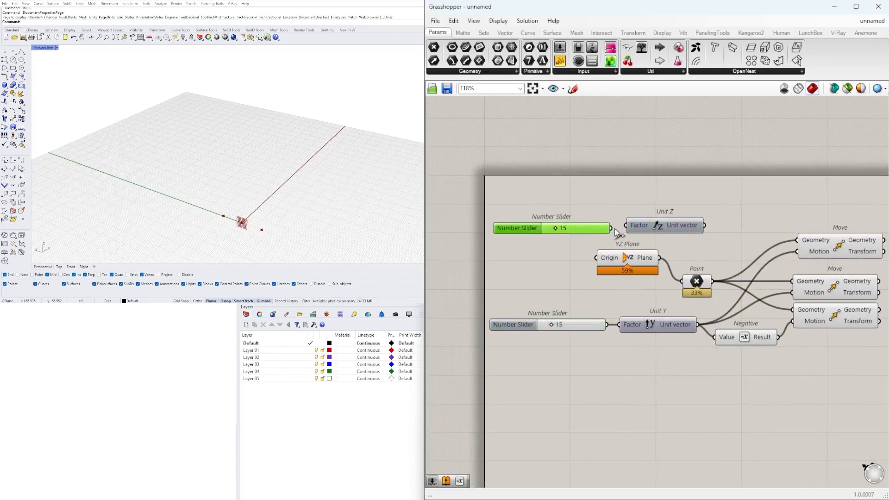
pyautogui.scroll(3, 576, 249)
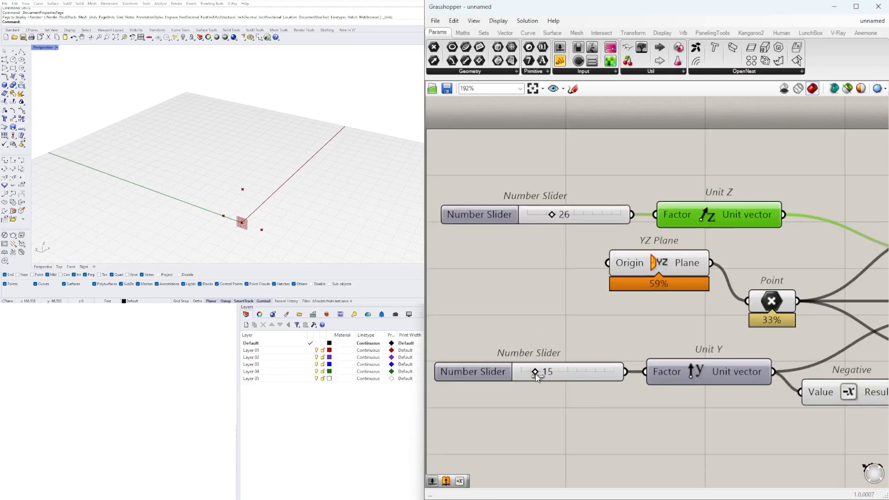
pyautogui.scroll(-3, 536, 379)
pyautogui.moveTo(740, 280); pyautogui.dragTo(687, 283, button='right')
pyautogui.doubleClick(759, 324)
pyautogui.write('ARC')
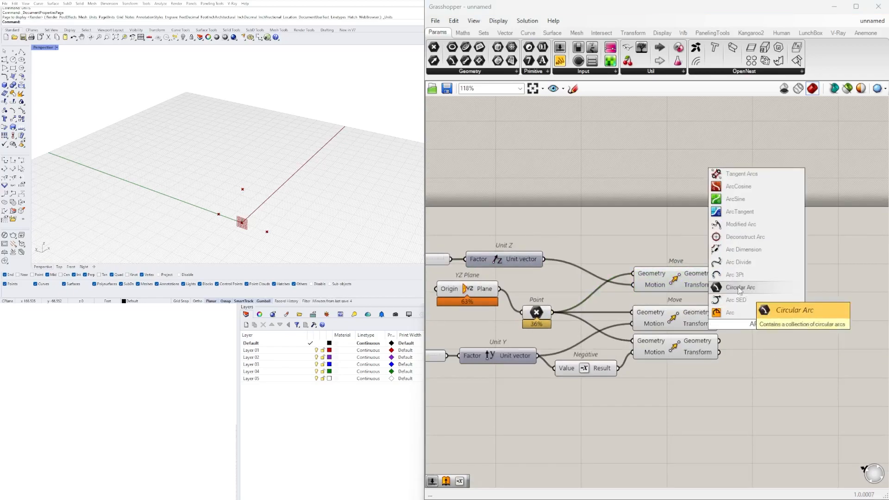
pyautogui.click(729, 313)
pyautogui.moveTo(741, 296); pyautogui.dragTo(683, 282, button='right')
pyautogui.click(648, 272)
pyautogui.press('Delete')
# Step: Add an Arc 3Pt component and draw the arc through the three moved points
pyautogui.doubleClick(743, 289)
pyautogui.write('ARC')
pyautogui.click(725, 239)
pyautogui.click(650, 258)
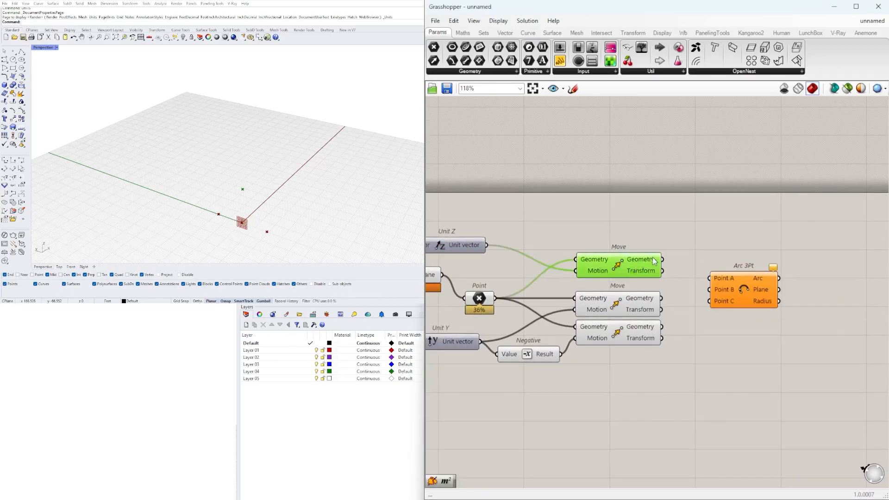
pyautogui.moveTo(711, 281); pyautogui.dragTo(710, 278)
# Step: Set the Unit Z slider to 43 and insert a scale reference object at the origin in Rhino
pyautogui.scroll(5, 496, 240)
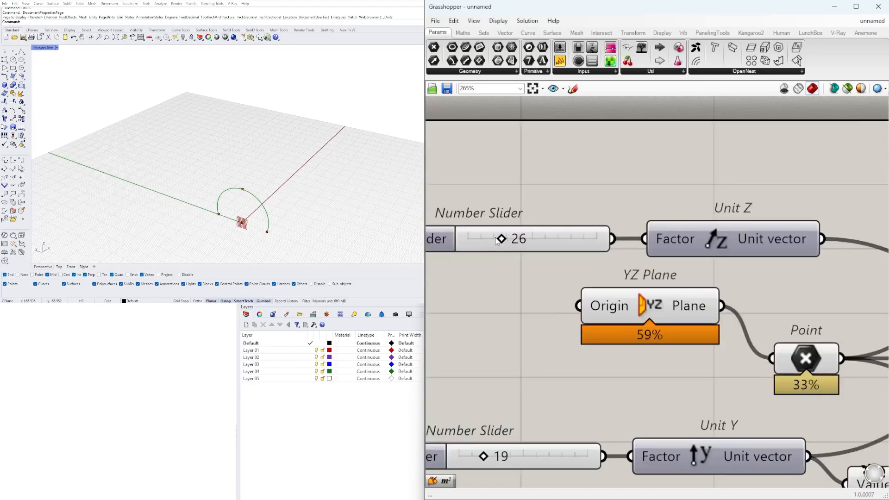
pyautogui.rightClick(322, 309)
pyautogui.click(314, 148)
pyautogui.moveTo(823, 105); pyautogui.dragTo(888, 0)
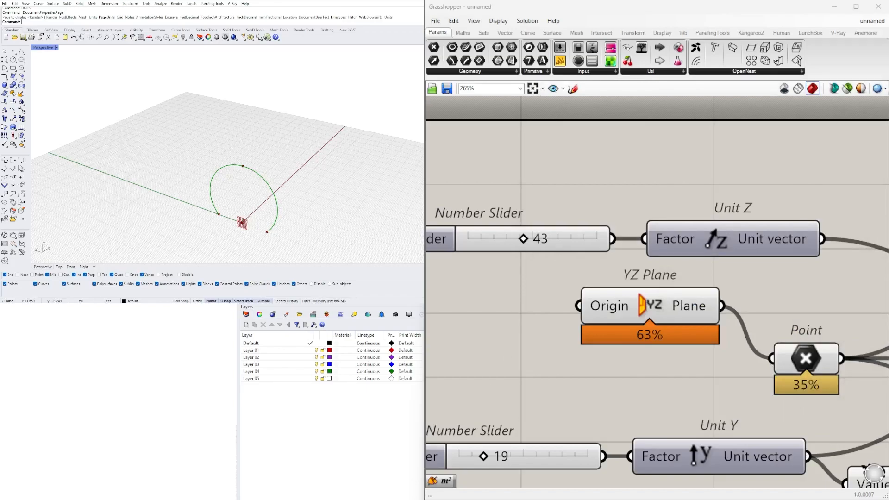
pyautogui.click(275, 167)
pyautogui.click(289, 213)
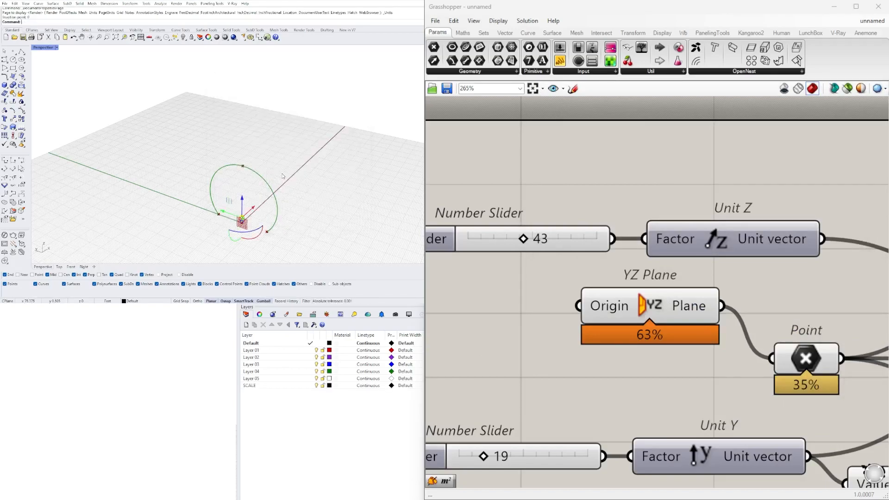
# Step: Adjust the arc's height and width sliders while checking its proportions against the scale reference
pyautogui.click(279, 176)
pyautogui.moveTo(280, 175); pyautogui.dragTo(320, 143, button='right')
pyautogui.scroll(4, 319, 162)
pyautogui.keyDown('shift'); pyautogui.moveTo(373, 157); pyautogui.dragTo(354, 165, button='right'); pyautogui.keyUp('shift')
pyautogui.scroll(-4, 508, 214)
pyautogui.scroll(6, 437, 336)
pyautogui.moveTo(596, 347); pyautogui.dragTo(586, 347)
pyautogui.scroll(6, 597, 134)
pyautogui.moveTo(663, 211); pyautogui.dragTo(634, 212)
pyautogui.moveTo(319, 153); pyautogui.dragTo(274, 179, button='right')
pyautogui.scroll(-6, 509, 268)
# Step: Add an Extrude component and feed the Arc 3Pt's arc into its Base
pyautogui.click(806, 321)
pyautogui.scroll(4, 807, 322)
pyautogui.moveTo(575, 317); pyautogui.dragTo(573, 310)
pyautogui.doubleClick(762, 301)
pyautogui.write('extrude')
pyautogui.press('Return')
pyautogui.moveTo(716, 296); pyautogui.dragTo(833, 330)
pyautogui.moveTo(670, 267); pyautogui.dragTo(785, 321)
# Step: Add a Unit X vector and feed it into the Extrude's Direction
pyautogui.doubleClick(681, 379)
pyautogui.write('unit x')
pyautogui.press('Return')
pyautogui.moveTo(676, 399); pyautogui.dragTo(786, 347)
pyautogui.click(833, 334)
pyautogui.scroll(-4, 828, 340)
pyautogui.moveTo(747, 340); pyautogui.dragTo(613, 345, button='right')
pyautogui.moveTo(792, 306); pyautogui.dragTo(786, 327)
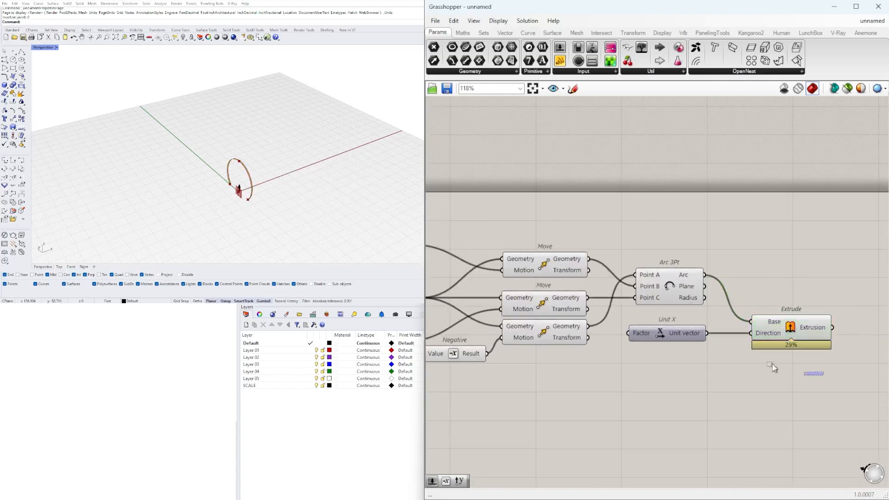
# Step: Add a number slider of 50 and connect it to the Unit X Factor
pyautogui.moveTo(824, 376); pyautogui.dragTo(690, 319)
pyautogui.moveTo(685, 331); pyautogui.dragTo(717, 365)
pyautogui.moveTo(514, 400); pyautogui.dragTo(660, 384, button='right')
pyautogui.click(655, 384)
pyautogui.write('50')
pyautogui.press('Return')
pyautogui.scroll(1, 719, 374)
pyautogui.moveTo(700, 385); pyautogui.dragTo(838, 350)
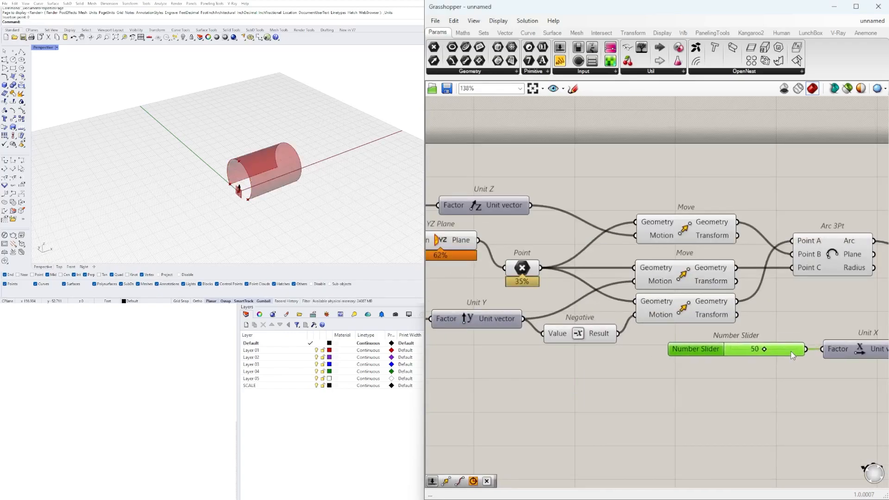
# Step: Set the Unit X slider to 78 to lengthen the extruded vault
pyautogui.scroll(-1, 793, 352)
pyautogui.moveTo(836, 379); pyautogui.dragTo(688, 389, button='right')
pyautogui.scroll(-1, 688, 389)
pyautogui.moveTo(746, 366); pyautogui.dragTo(723, 366)
pyautogui.scroll(6, 580, 372)
pyautogui.moveTo(540, 369); pyautogui.dragTo(577, 370)
pyautogui.scroll(-4, 577, 371)
# Step: Add two Move components that shift the arc's two end points along the Unit X extrusion vector
pyautogui.click(648, 223)
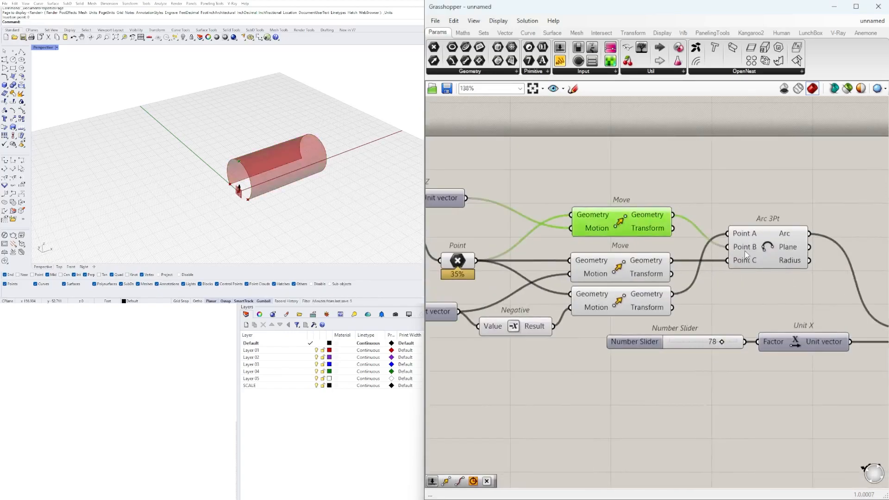
pyautogui.click(747, 250)
pyautogui.scroll(-3, 747, 251)
pyautogui.moveTo(852, 304); pyautogui.dragTo(687, 315, button='right')
pyautogui.click(712, 320)
pyautogui.moveTo(578, 343); pyautogui.dragTo(798, 342, button='right')
pyautogui.moveTo(850, 326); pyautogui.dragTo(671, 280)
pyautogui.doubleClick(834, 291)
pyautogui.moveTo(744, 291); pyautogui.dragTo(803, 302)
pyautogui.write('mo')
pyautogui.click(807, 226)
pyautogui.click(832, 299)
pyautogui.moveTo(722, 287); pyautogui.dragTo(798, 281, button='right')
pyautogui.click(601, 234)
# Step: Add two Line components, each joining an arc end point to its copy moved along X
pyautogui.moveTo(599, 214); pyautogui.dragTo(524, 218, button='right')
pyautogui.click(626, 264)
pyautogui.moveTo(766, 276); pyautogui.dragTo(716, 280, button='right')
pyautogui.write('line')
pyautogui.click(804, 242)
pyautogui.moveTo(803, 256); pyautogui.dragTo(856, 262)
pyautogui.moveTo(851, 262); pyautogui.dragTo(796, 267, button='right')
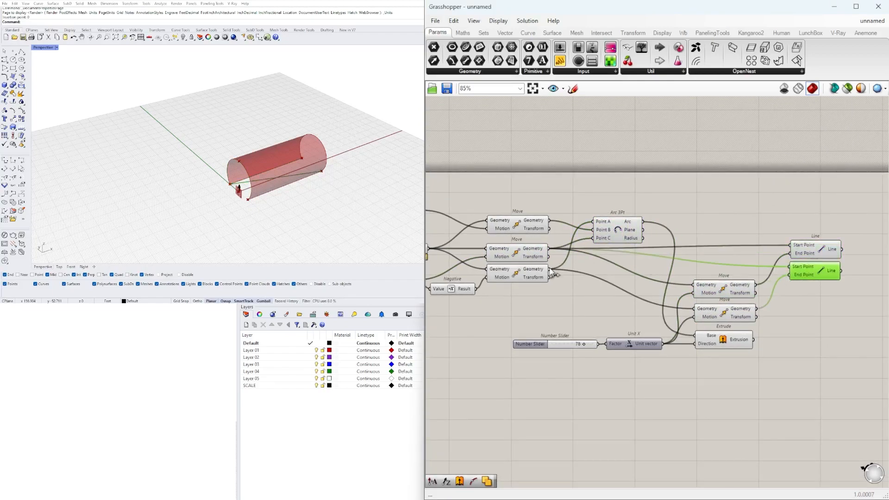
pyautogui.click(813, 245)
pyautogui.keyDown('shift'); pyautogui.click(824, 273); pyautogui.keyUp('shift')
pyautogui.moveTo(824, 276); pyautogui.dragTo(738, 271, button='right')
pyautogui.keyDown('shift'); pyautogui.click(734, 274); pyautogui.keyUp('shift')
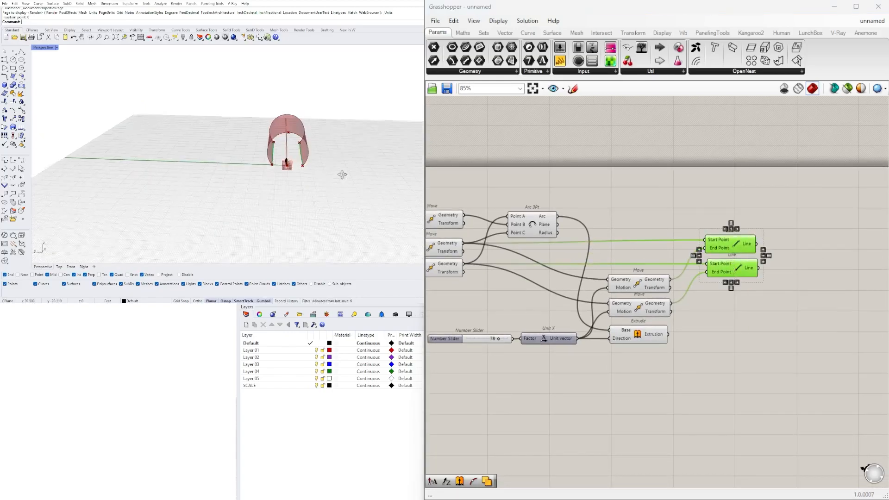
pyautogui.moveTo(812, 253); pyautogui.dragTo(758, 261, button='right')
pyautogui.click(758, 260)
# Step: Add a Populate Geometry component for each base line, with one number slider of 10 driving both Counts
pyautogui.doubleClick(741, 239)
pyautogui.write('populate')
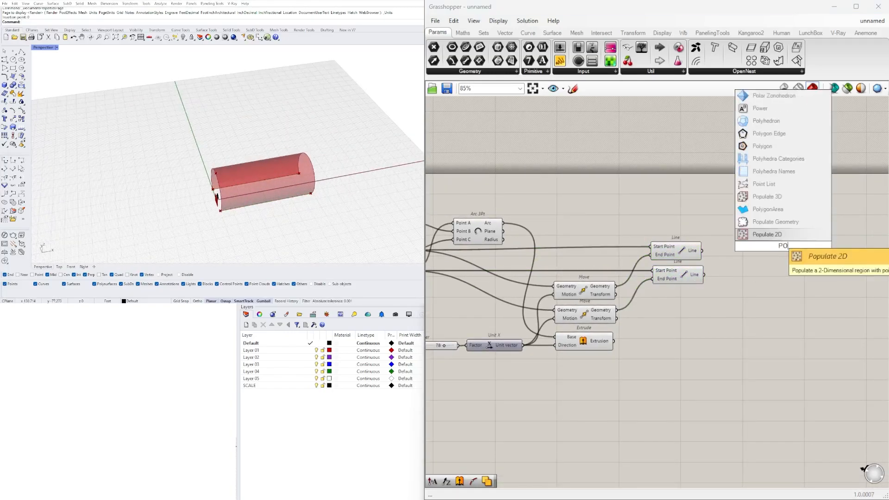
pyautogui.press('Return')
pyautogui.scroll(1, 642, 195)
pyautogui.moveTo(763, 246); pyautogui.dragTo(759, 230)
pyautogui.moveTo(793, 245)
pyautogui.mouseDown()
pyautogui.moveTo(810, 235)
pyautogui.moveTo(791, 195)
pyautogui.moveTo(784, 251)
pyautogui.mouseUp()
pyautogui.moveTo(399, 174); pyautogui.dragTo(296, 194, button='right')
# Step: Set the shared Populate Geometry count slider to 8
pyautogui.scroll(3, 592, 176)
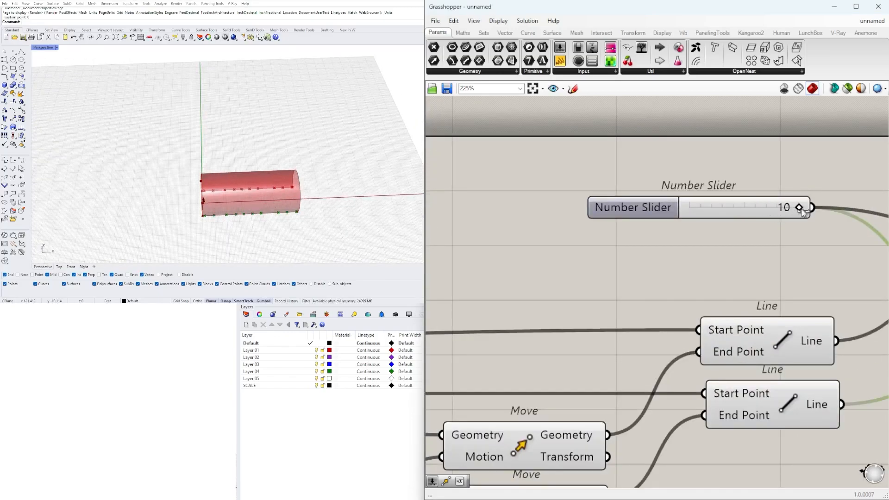
pyautogui.moveTo(745, 209); pyautogui.dragTo(777, 212)
pyautogui.scroll(-3, 777, 213)
pyautogui.moveTo(777, 213); pyautogui.dragTo(579, 252, button='right')
# Step: Add a Line component connecting the two Populate Geometry point sets as Start Point and End Point
pyautogui.click(729, 287)
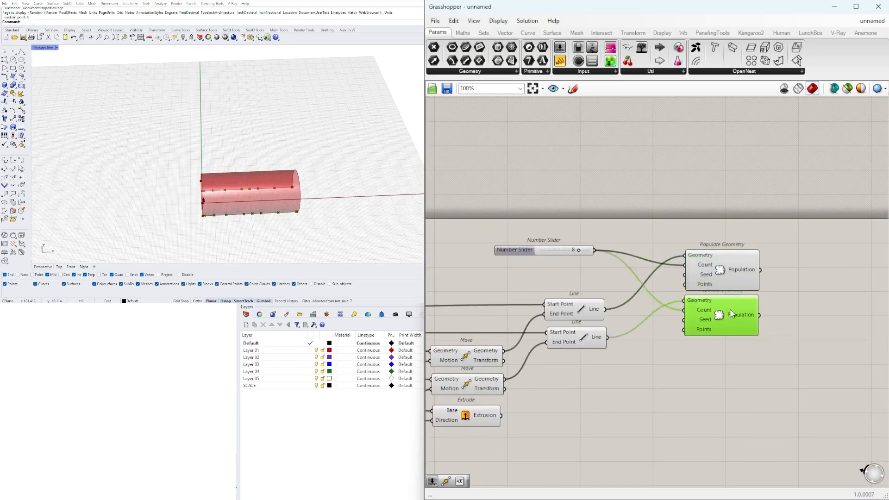
pyautogui.doubleClick(814, 288)
pyautogui.write('line')
pyautogui.press('Return')
pyautogui.scroll(1, 746, 266)
pyautogui.moveTo(763, 271); pyautogui.dragTo(792, 284)
pyautogui.moveTo(763, 324); pyautogui.dragTo(828, 283)
pyautogui.moveTo(828, 282); pyautogui.dragTo(709, 294, button='right')
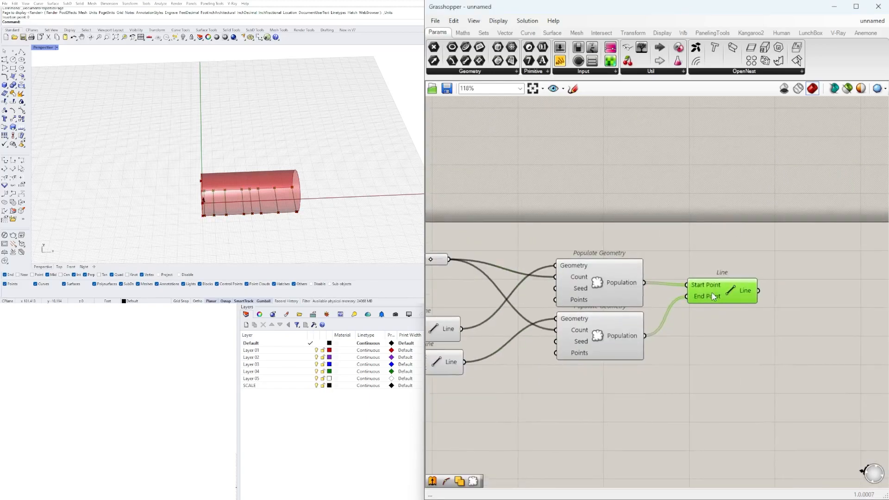
# Step: Add a Curve Middle component and connect the cross lines to its Curve input
pyautogui.write('mid')
pyautogui.click(785, 278)
pyautogui.moveTo(765, 288); pyautogui.dragTo(774, 288)
pyautogui.scroll(-1, 777, 291)
pyautogui.moveTo(782, 293); pyautogui.dragTo(649, 297, button='right')
pyautogui.moveTo(684, 293); pyautogui.dragTo(698, 318)
pyautogui.moveTo(771, 297); pyautogui.dragTo(738, 249, button='right')
# Step: Add a Scale component with the cross lines as Geometry and their midpoints as Center
pyautogui.doubleClick(712, 308)
pyautogui.write('sca')
pyautogui.click(703, 285)
pyautogui.moveTo(692, 283); pyautogui.dragTo(692, 231)
pyautogui.moveTo(723, 230); pyautogui.dragTo(728, 261)
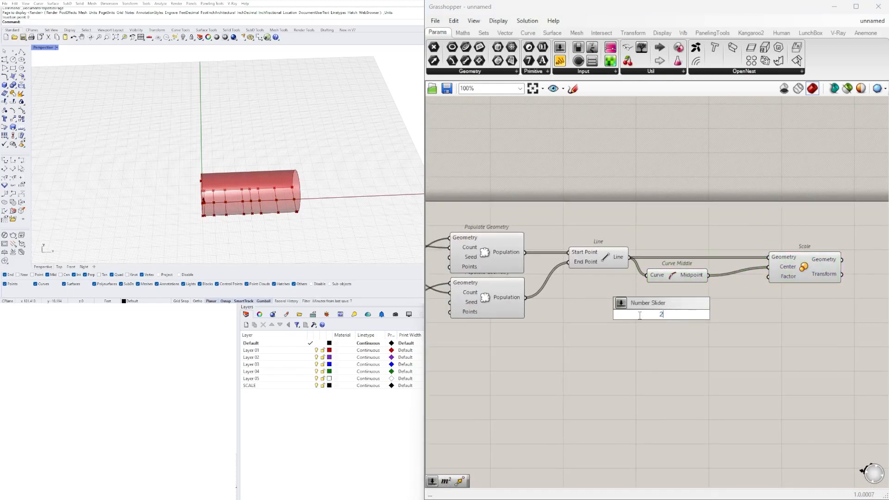
# Step: Drive the Scale Factor with a number slider set to 2.5
pyautogui.moveTo(761, 285); pyautogui.dragTo(763, 279)
pyautogui.moveTo(763, 279); pyautogui.dragTo(715, 302, button='right')
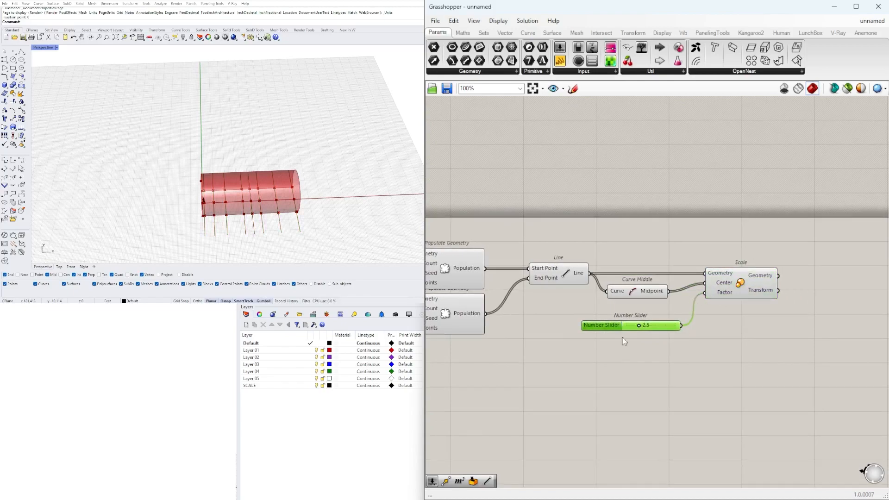
pyautogui.moveTo(643, 305); pyautogui.dragTo(650, 306)
pyautogui.moveTo(741, 284); pyautogui.dragTo(744, 283)
# Step: Add a Rotate component with the scaled lines as Geometry and their midpoints as Plane
pyautogui.scroll(-1, 744, 283)
pyautogui.doubleClick(730, 306)
pyautogui.write('rot')
pyautogui.click(715, 284)
pyautogui.scroll(1, 710, 278)
pyautogui.moveTo(668, 283); pyautogui.dragTo(705, 328)
pyautogui.moveTo(737, 323); pyautogui.dragTo(750, 323)
pyautogui.moveTo(750, 324); pyautogui.dragTo(684, 339, button='right')
pyautogui.doubleClick(652, 358)
pyautogui.write('15')
pyautogui.press('Return')
pyautogui.moveTo(702, 360); pyautogui.dragTo(737, 316)
pyautogui.press('Delete')
# Step: Add a Random component below the Scale and Rotate components
pyautogui.moveTo(614, 366); pyautogui.dragTo(675, 342, button='right')
pyautogui.doubleClick(669, 369)
pyautogui.write('rand')
pyautogui.click(652, 343)
# Step: Add a Construct Domain component and connect its Domain to the Random's Range
pyautogui.moveTo(510, 387); pyautogui.dragTo(587, 377, button='right')
pyautogui.doubleClick(586, 377)
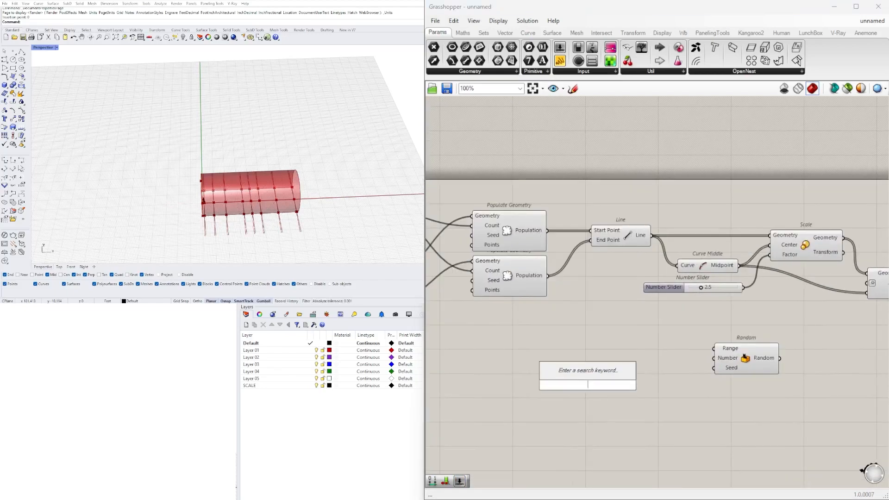
pyautogui.write('CONSTR')
pyautogui.click(598, 236)
pyautogui.scroll(1, 643, 386)
pyautogui.moveTo(624, 385); pyautogui.dragTo(723, 397)
pyautogui.scroll(-1, 648, 393)
pyautogui.moveTo(453, 401); pyautogui.dragTo(571, 380, button='right')
# Step: Add a number slider, duplicate it, and connect the two to the Construct Domain's start and end
pyautogui.doubleClick(524, 373)
pyautogui.moveTo(499, 378); pyautogui.dragTo(565, 362)
pyautogui.keyDown('alt'); pyautogui.moveTo(566, 362); pyautogui.dragTo(565, 379); pyautogui.keyUp('alt')
pyautogui.scroll(2, 601, 363)
pyautogui.moveTo(656, 379); pyautogui.dragTo(696, 373)
pyautogui.scroll(-2, 696, 374)
# Step: Add a List Length component counting the cross lines and feed its Length into the Random's Number
pyautogui.moveTo(740, 372); pyautogui.dragTo(588, 379, button='right')
pyautogui.moveTo(731, 384); pyautogui.dragTo(749, 352)
pyautogui.click(512, 236)
pyautogui.doubleClick(570, 337)
pyautogui.write('LENGT')
pyautogui.click(566, 238)
pyautogui.moveTo(575, 336); pyautogui.dragTo(606, 311)
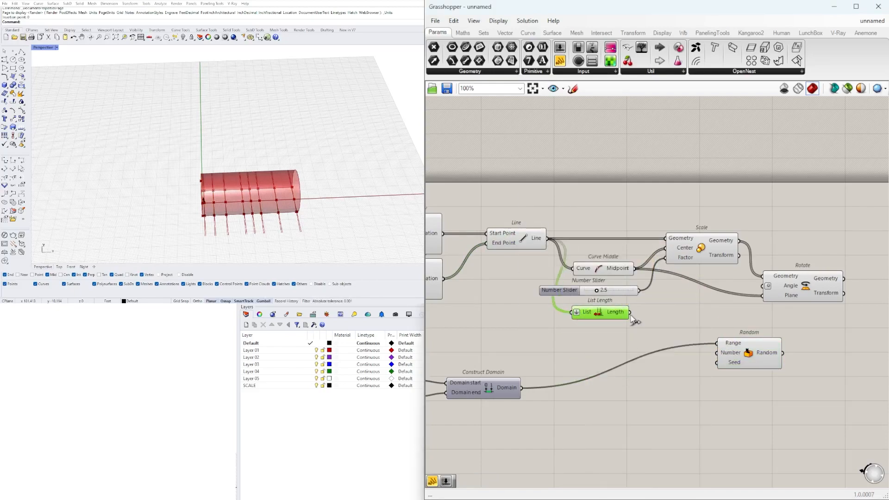
pyautogui.moveTo(732, 345); pyautogui.dragTo(710, 323)
# Step: Shift the Scale, Rotate, Random and their neighbouring input components away from the Line component to space out the definition
pyautogui.moveTo(827, 357); pyautogui.dragTo(626, 216)
pyautogui.moveTo(685, 244); pyautogui.dragTo(752, 244)
pyautogui.click(759, 221)
pyautogui.moveTo(761, 241); pyautogui.dragTo(693, 246, button='right')
pyautogui.scroll(1, 693, 250)
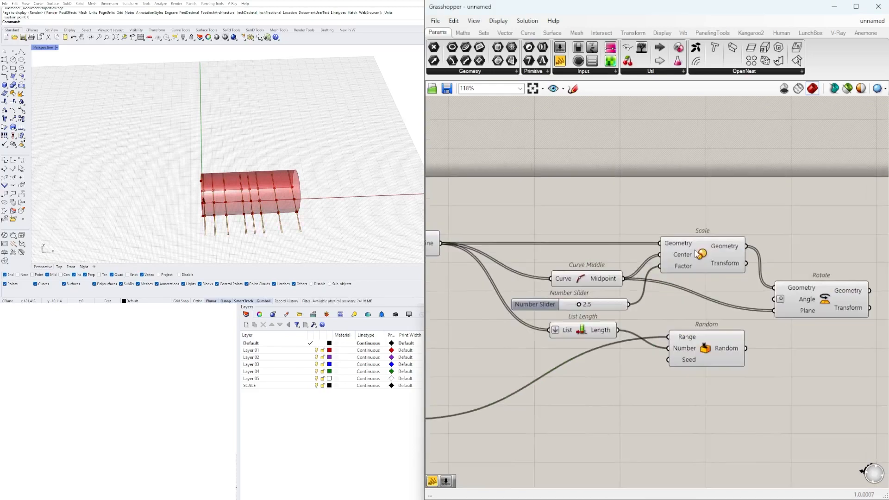
# Step: Move the 2.5 scale factor slider above the Curve Middle component
pyautogui.moveTo(832, 267); pyautogui.dragTo(833, 265)
pyautogui.moveTo(548, 300); pyautogui.dragTo(585, 323, button='right')
pyautogui.moveTo(585, 323); pyautogui.dragTo(577, 244)
pyautogui.moveTo(613, 259); pyautogui.dragTo(576, 252, button='right')
pyautogui.scroll(6, 572, 247)
pyautogui.moveTo(566, 235); pyautogui.dragTo(562, 235)
pyautogui.scroll(-5, 613, 301)
pyautogui.moveTo(613, 326); pyautogui.dragTo(620, 331, button='right')
# Step: Turn off the preview of the Line, Curve Middle and Scale components
pyautogui.scroll(-2, 698, 328)
pyautogui.moveTo(703, 332); pyautogui.dragTo(491, 270)
pyautogui.middleClick(493, 270)
pyautogui.click(532, 254)
pyautogui.click(763, 343)
# Step: Connect the Random output to the Rotate component's Angle input
pyautogui.scroll(3, 824, 380)
pyautogui.moveTo(709, 374); pyautogui.dragTo(771, 264)
pyautogui.moveTo(764, 333); pyautogui.dragTo(710, 305, button='right')
# Step: Set the Construct Domain start slider to a range of -100 to 100 and a value of -15
pyautogui.scroll(-5, 710, 305)
pyautogui.scroll(7, 456, 333)
pyautogui.doubleClick(494, 363)
pyautogui.doubleClick(529, 375)
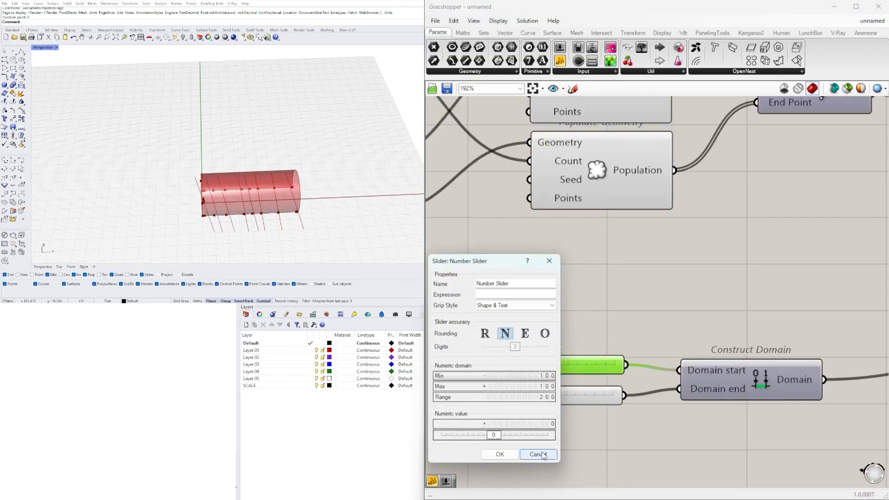
pyautogui.click(500, 454)
pyautogui.doubleClick(554, 363)
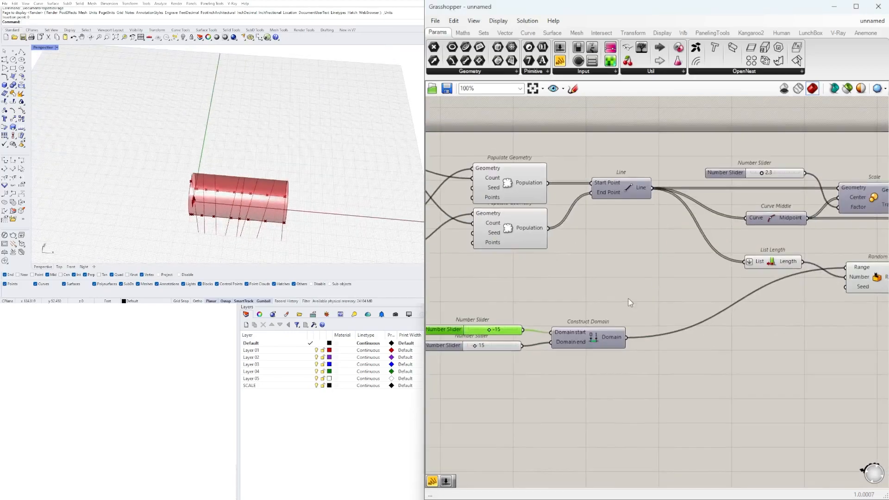
# Step: Move the Construct Domain and its two sliders beside the Random component and give the Random a Seed slider
pyautogui.moveTo(464, 319); pyautogui.dragTo(696, 424)
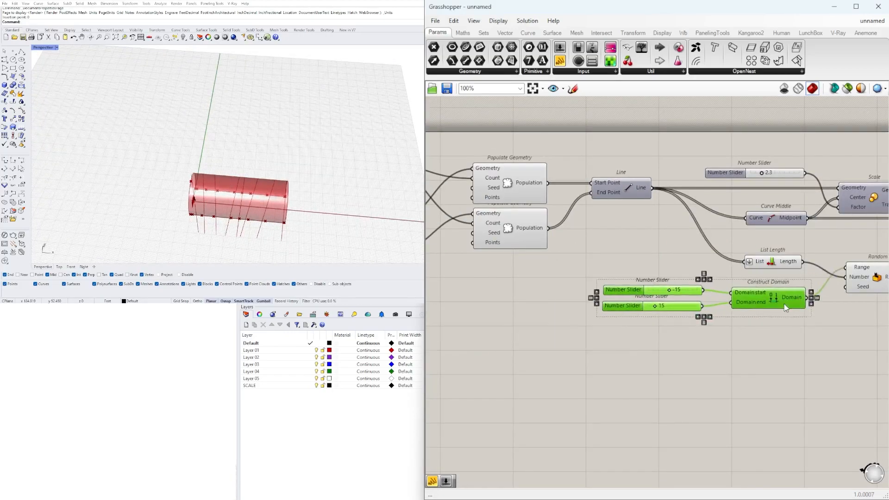
pyautogui.click(604, 380)
pyautogui.click(581, 380)
# Step: Vary the Construct Domain sliders and settle the rotation range on -20 to 20
pyautogui.scroll(4, 584, 380)
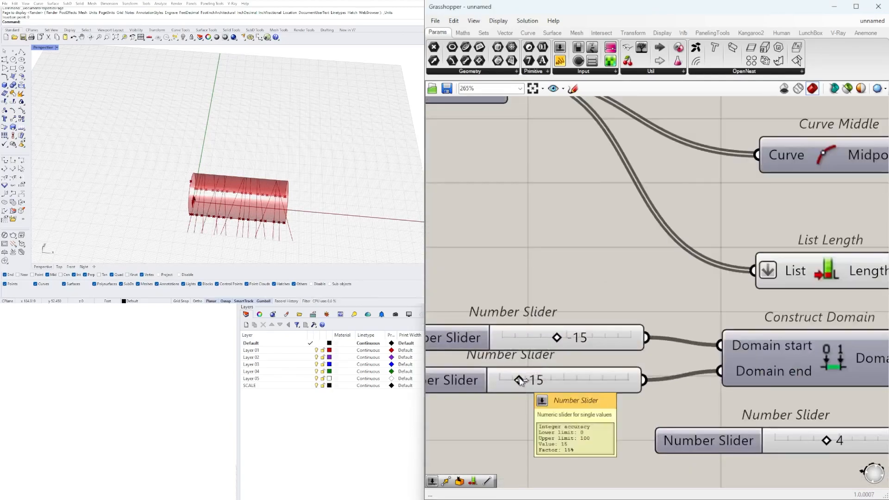
pyautogui.moveTo(520, 380); pyautogui.dragTo(533, 380)
pyautogui.moveTo(548, 340); pyautogui.dragTo(539, 340)
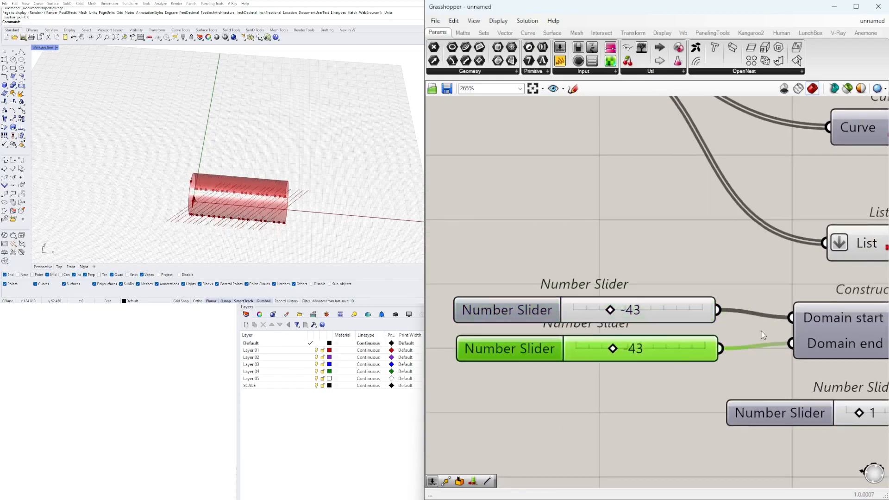
pyautogui.moveTo(696, 376); pyautogui.dragTo(685, 376)
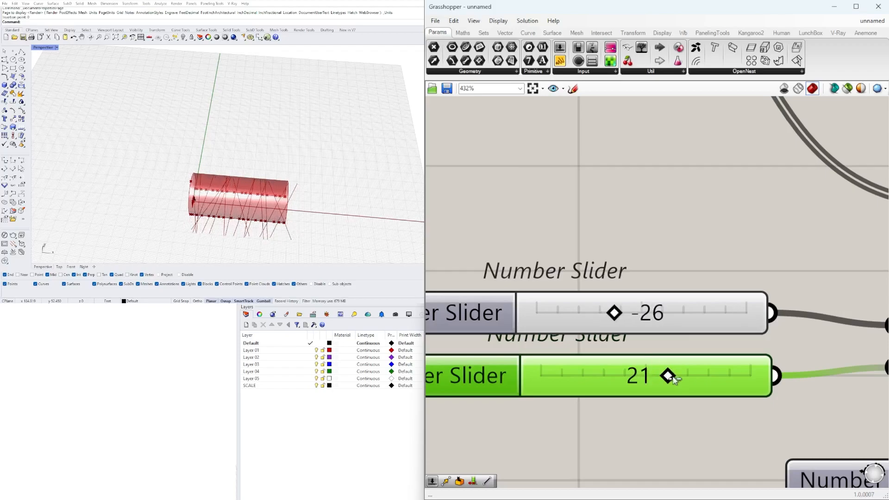
pyautogui.moveTo(645, 313); pyautogui.dragTo(646, 312)
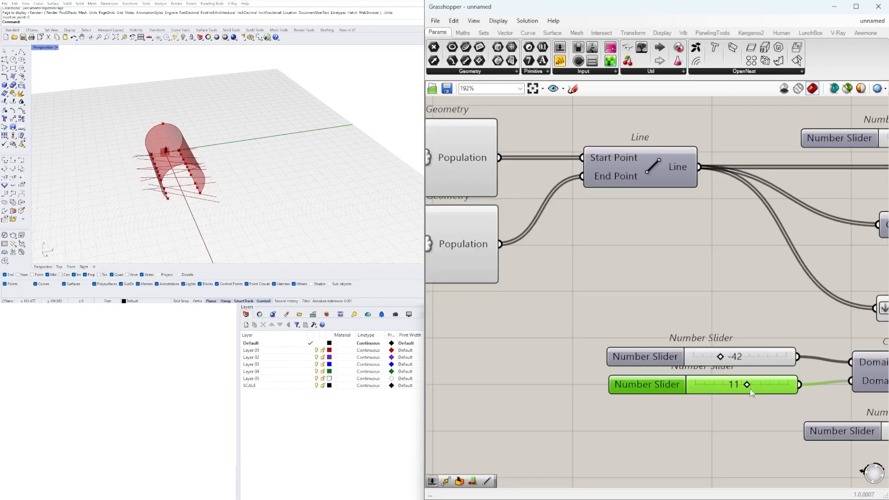
pyautogui.write('20')
pyautogui.click(751, 387)
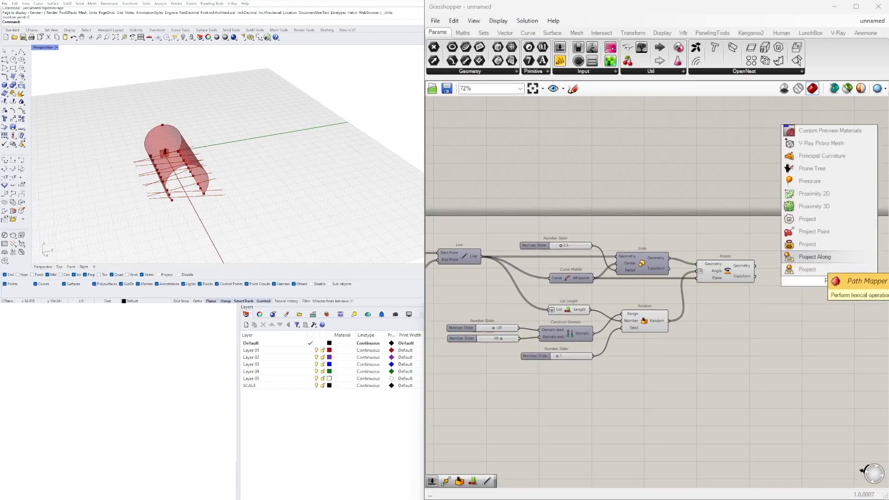
# Step: Add a Project component that projects the rotated lines onto the extruded vault surface
pyautogui.click(806, 218)
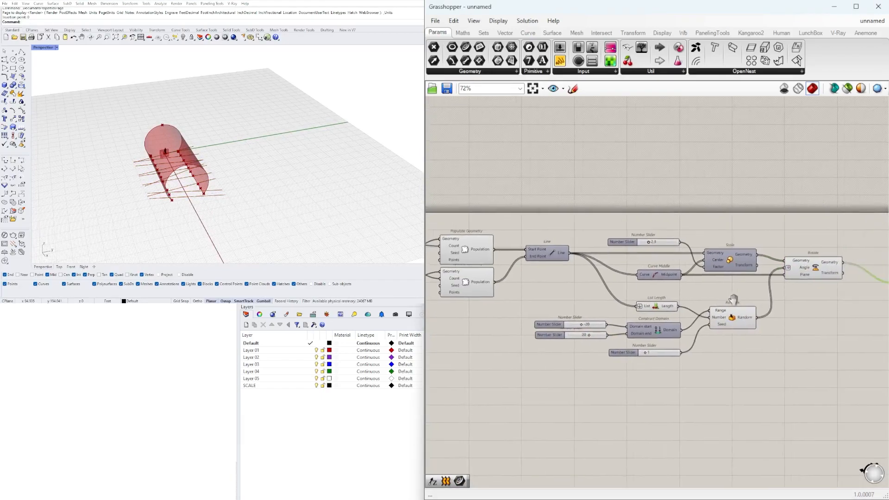
pyautogui.moveTo(482, 333); pyautogui.dragTo(758, 305)
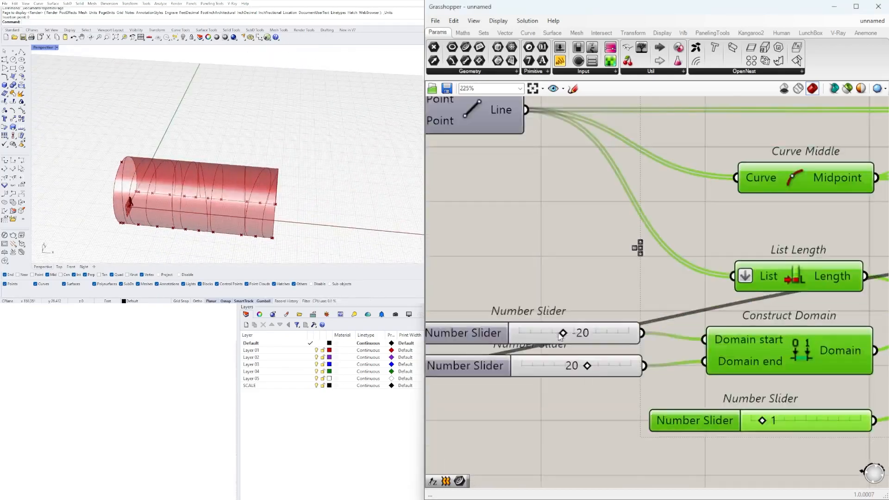
# Step: Try a rotation range of -36 to 55 and move the division count slider above the Line components, set to 7
pyautogui.moveTo(567, 341); pyautogui.dragTo(554, 341)
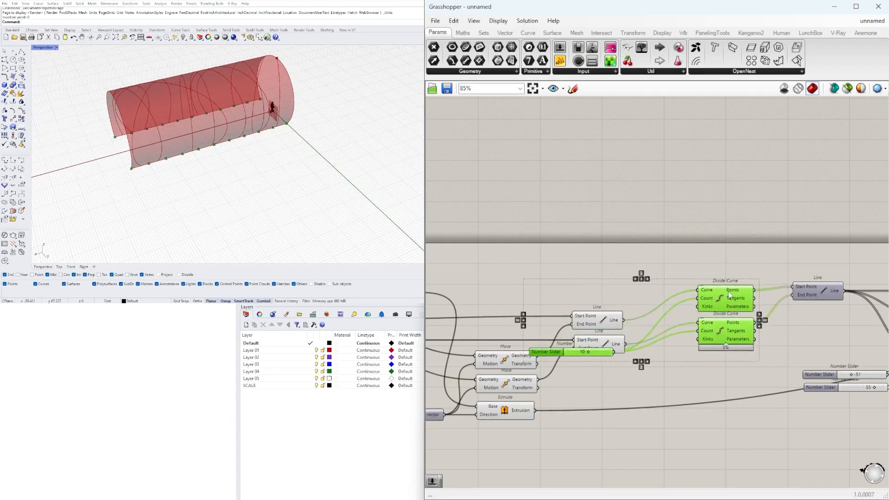
pyautogui.click(581, 288)
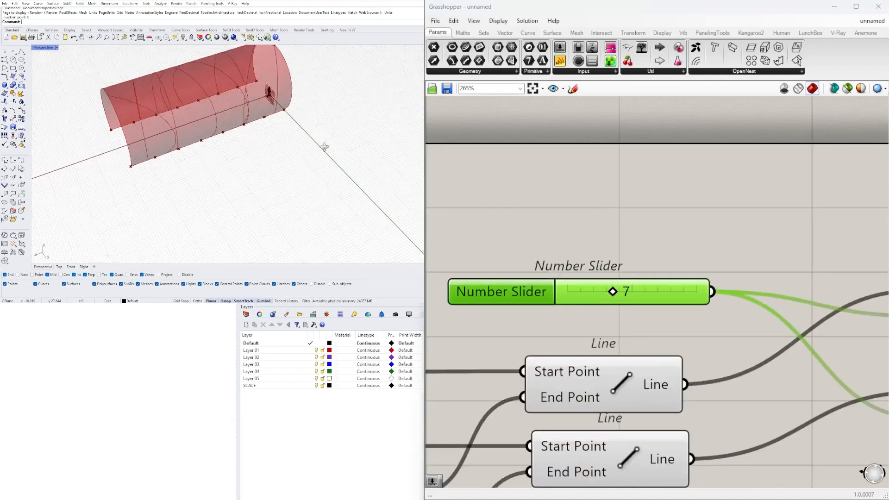
pyautogui.moveTo(323, 144); pyautogui.dragTo(232, 159, button='right')
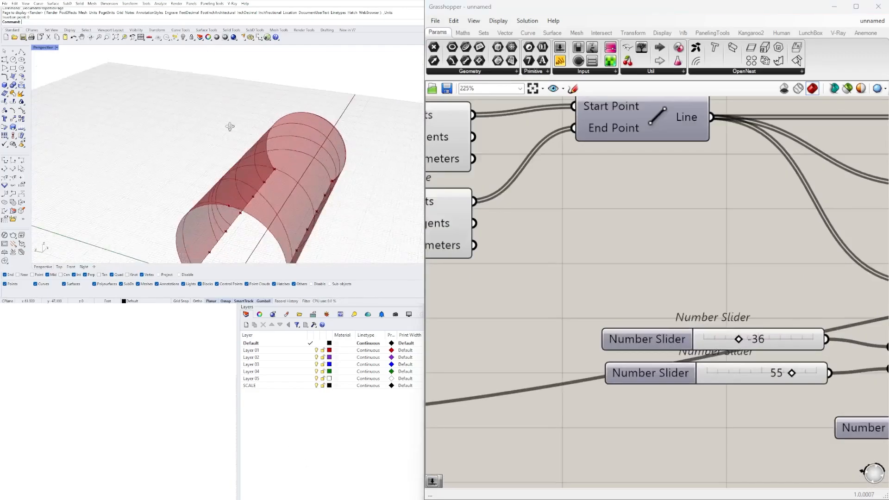
pyautogui.moveTo(230, 126); pyautogui.dragTo(259, 194, button='right')
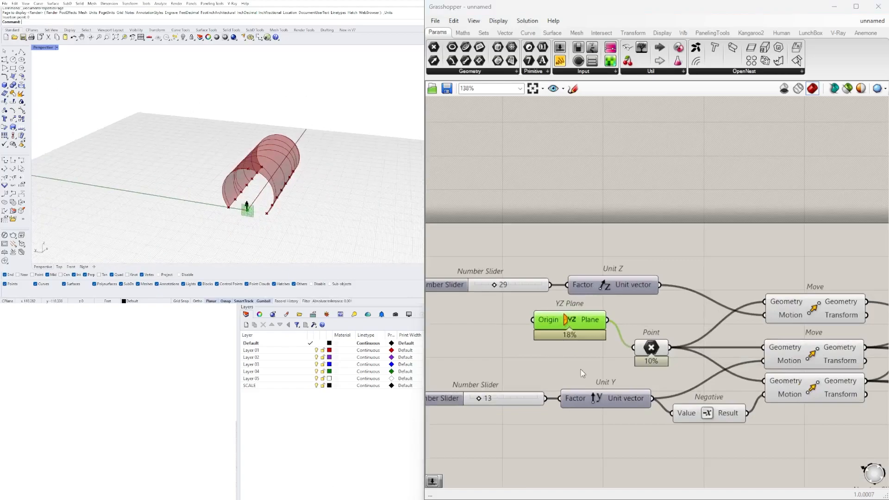
# Step: Add an XZ Plane component at the base point and mirror the projected curves across it
pyautogui.doubleClick(552, 356)
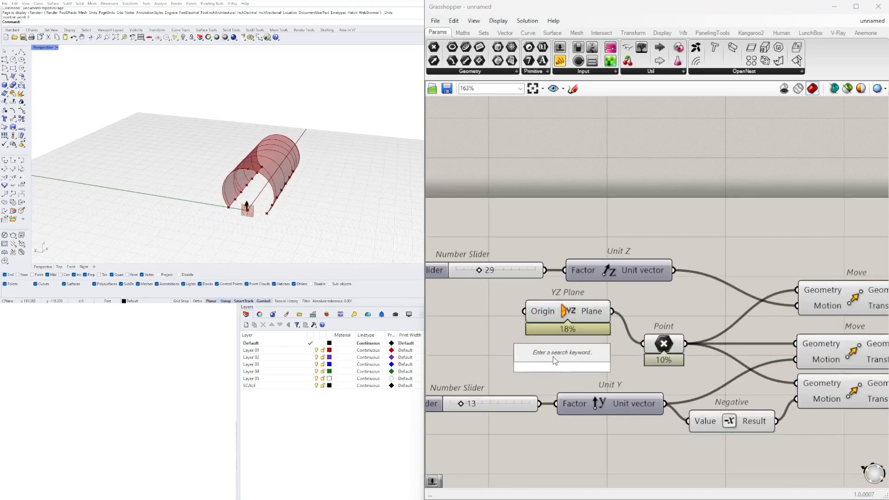
pyautogui.write('xz plane')
pyautogui.press('Return')
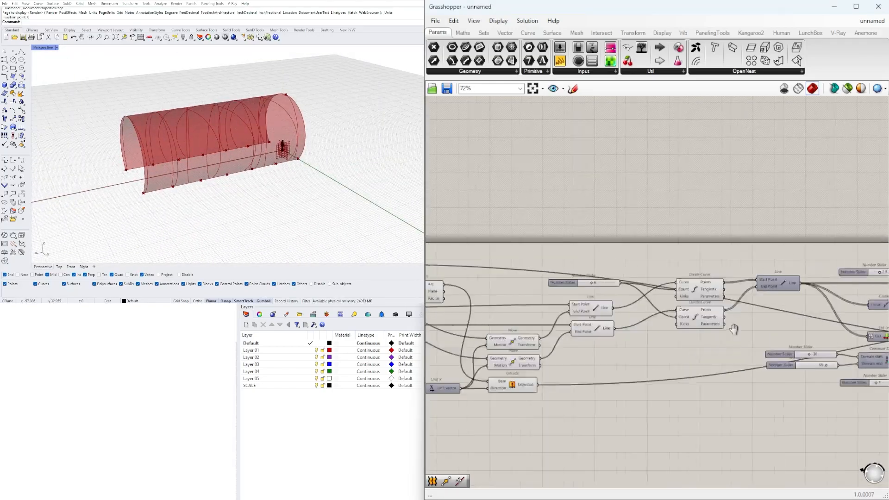
pyautogui.moveTo(733, 329); pyautogui.dragTo(783, 332, button='right')
pyautogui.scroll(8, 641, 286)
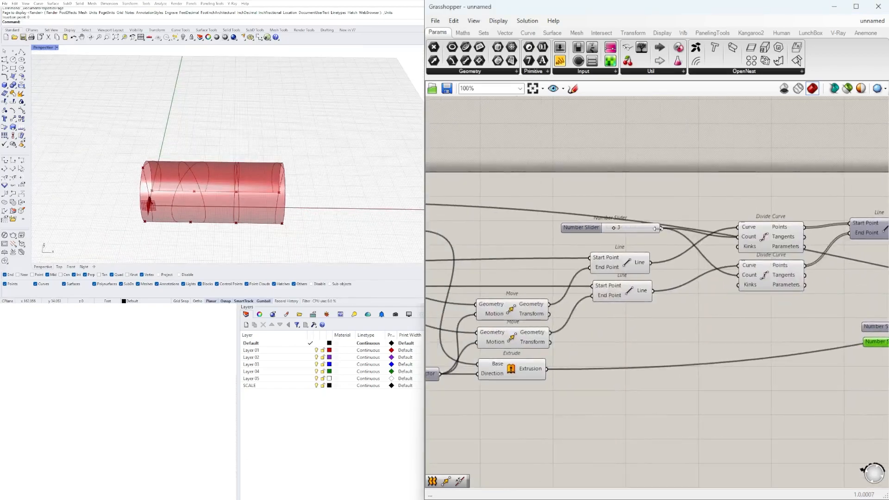
pyautogui.scroll(5, 622, 221)
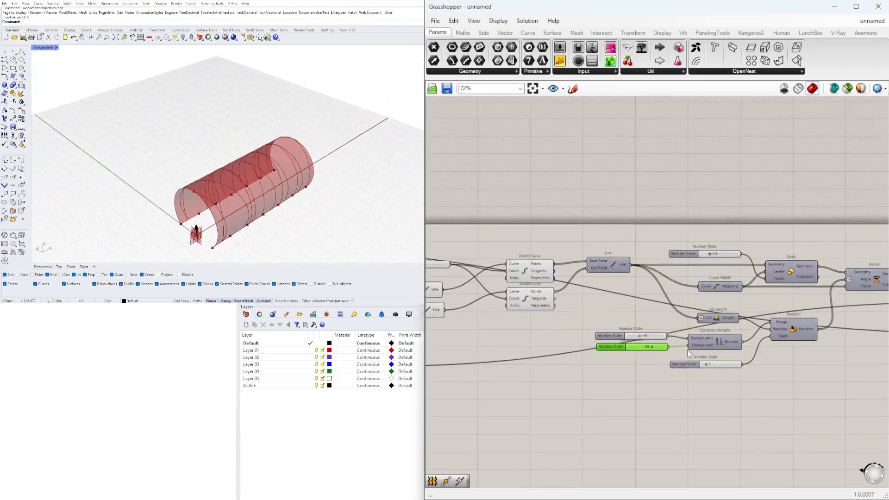
# Step: Add a number slider of 15 and use it for the Rotate Angle instead of the Random setup
pyautogui.scroll(3, 705, 384)
pyautogui.doubleClick(707, 390)
pyautogui.write('15')
pyautogui.press('Return')
pyautogui.scroll(-3, 625, 409)
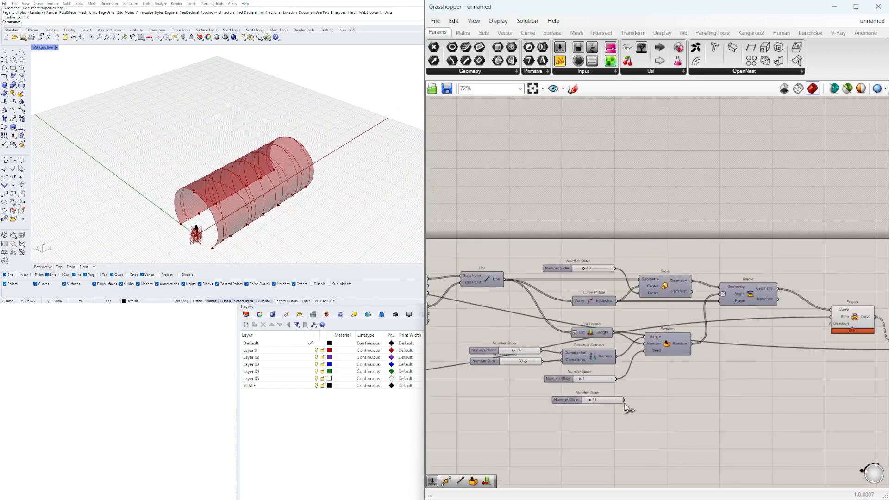
pyautogui.scroll(2, 617, 376)
pyautogui.moveTo(636, 354); pyautogui.dragTo(659, 202)
pyautogui.moveTo(787, 296); pyautogui.dragTo(562, 301, button='right')
pyautogui.scroll(-2, 583, 296)
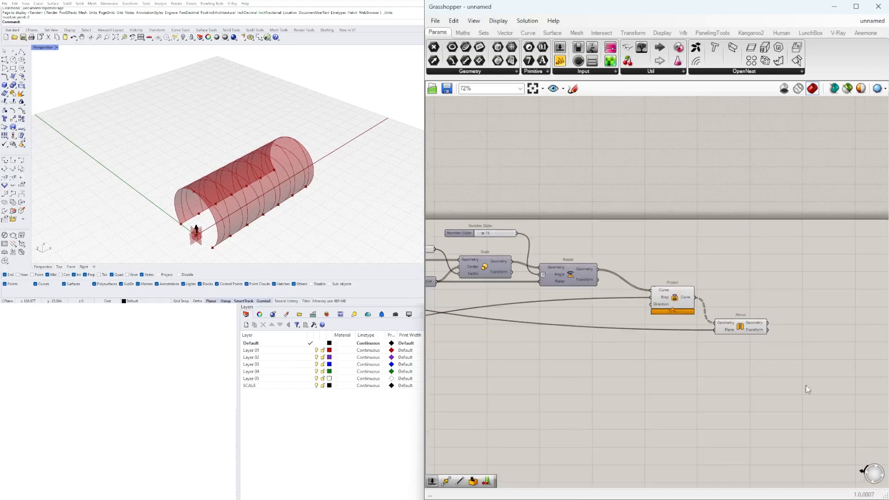
# Step: Reposition the Project and Mirror components closer to the Rotate component
pyautogui.moveTo(680, 291); pyautogui.dragTo(636, 279)
pyautogui.scroll(4, 636, 279)
pyautogui.moveTo(732, 337); pyautogui.dragTo(723, 324)
# Step: Examine the definition back to the Divide Curve components and the crossing ribs on the vault
pyautogui.moveTo(601, 365); pyautogui.dragTo(871, 426, button='right')
pyautogui.scroll(2, 584, 249)
pyautogui.scroll(-2, 585, 249)
pyautogui.moveTo(615, 258); pyautogui.dragTo(790, 270, button='right')
pyautogui.moveTo(556, 277); pyautogui.dragTo(758, 292, button='right')
pyautogui.moveTo(296, 186); pyautogui.dragTo(342, 139, button='right')
pyautogui.moveTo(467, 292); pyautogui.dragTo(824, 299, button='right')
pyautogui.scroll(8, 698, 305)
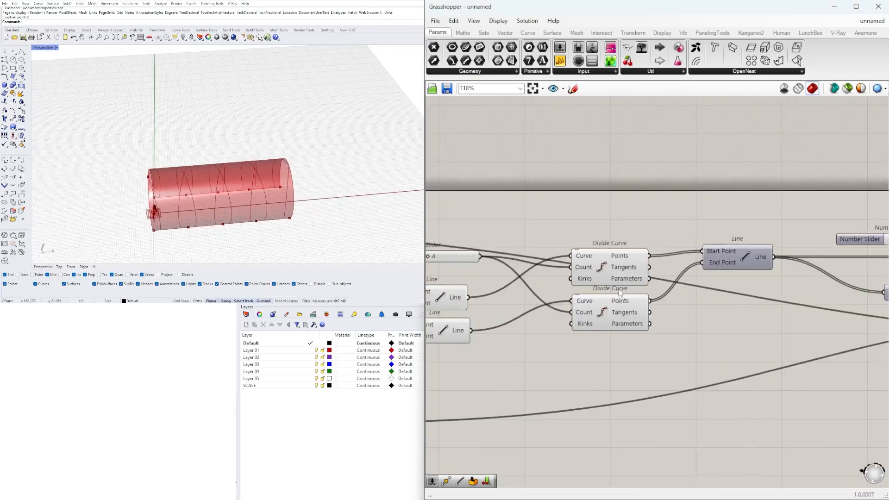
pyautogui.scroll(5, 669, 271)
pyautogui.scroll(-7, 722, 264)
pyautogui.moveTo(725, 341); pyautogui.dragTo(590, 299, button='right')
pyautogui.scroll(-4, 589, 299)
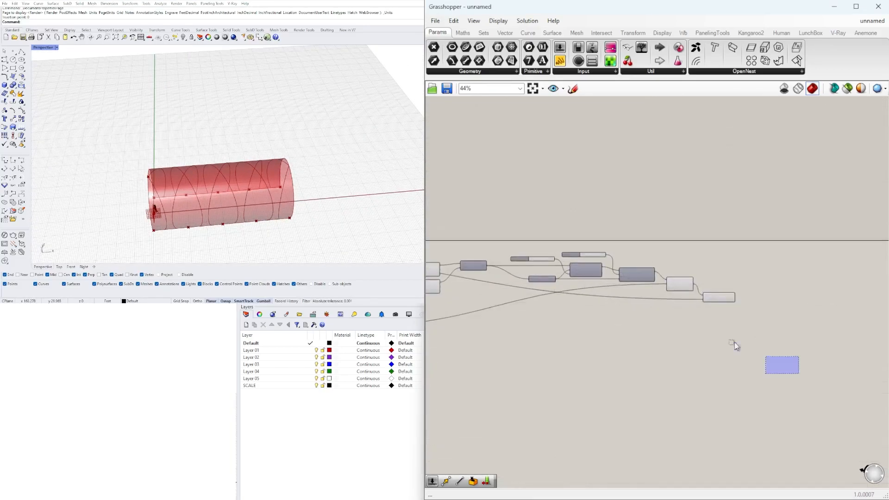
# Step: Shift the components from the cross Line through Mirror away from the Divide Curve components
pyautogui.moveTo(803, 377); pyautogui.dragTo(465, 247)
pyautogui.scroll(3, 473, 266)
pyautogui.moveTo(473, 267); pyautogui.dragTo(499, 288)
pyautogui.click(486, 250)
# Step: Add an Offset Curve component above the Arc 3Pt component
pyautogui.moveTo(185, 186); pyautogui.dragTo(266, 171, button='right')
pyautogui.scroll(-1, 481, 287)
pyautogui.moveTo(481, 297); pyautogui.dragTo(679, 292, button='right')
pyautogui.scroll(-6, 699, 303)
pyautogui.hotkey('ctrl', 'a')
pyautogui.scroll(6, 633, 278)
pyautogui.doubleClick(708, 224)
pyautogui.write('of')
pyautogui.click(699, 163)
# Step: Feed the arc into the Offset Curve's Curve and Plane inputs and a 2.5 slider into its Distance
pyautogui.scroll(2, 678, 215)
pyautogui.moveTo(639, 297); pyautogui.dragTo(759, 221)
pyautogui.moveTo(639, 297); pyautogui.dragTo(721, 224)
pyautogui.doubleClick(604, 218)
pyautogui.doubleClick(810, 224)
pyautogui.write('end')
pyautogui.press('Return')
pyautogui.moveTo(810, 230); pyautogui.dragTo(736, 268)
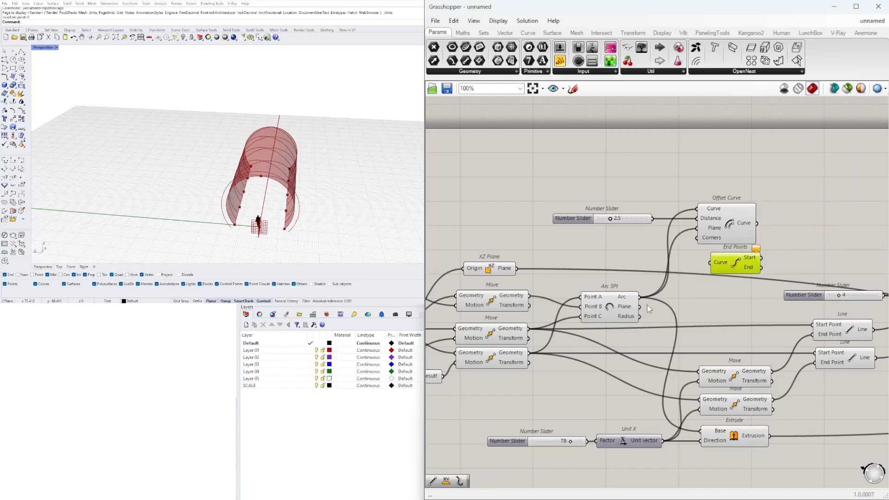
pyautogui.moveTo(833, 245); pyautogui.dragTo(785, 251, button='right')
pyautogui.moveTo(749, 270); pyautogui.dragTo(752, 264)
pyautogui.doubleClick(813, 252)
pyautogui.write('line')
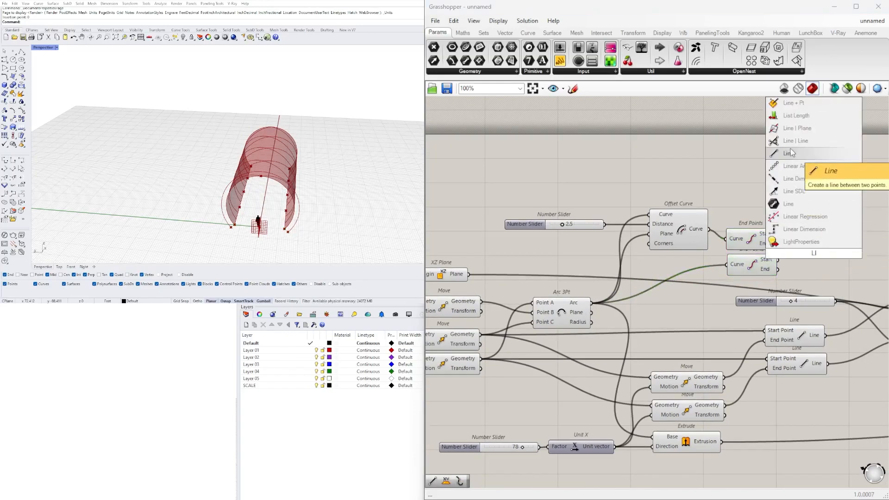
pyautogui.click(801, 155)
# Step: Add a Loft component and connect both the base arc and the offset curve to its Curves input
pyautogui.scroll(1, 794, 216)
pyautogui.write('loft')
pyautogui.press('Return')
pyautogui.click(548, 323)
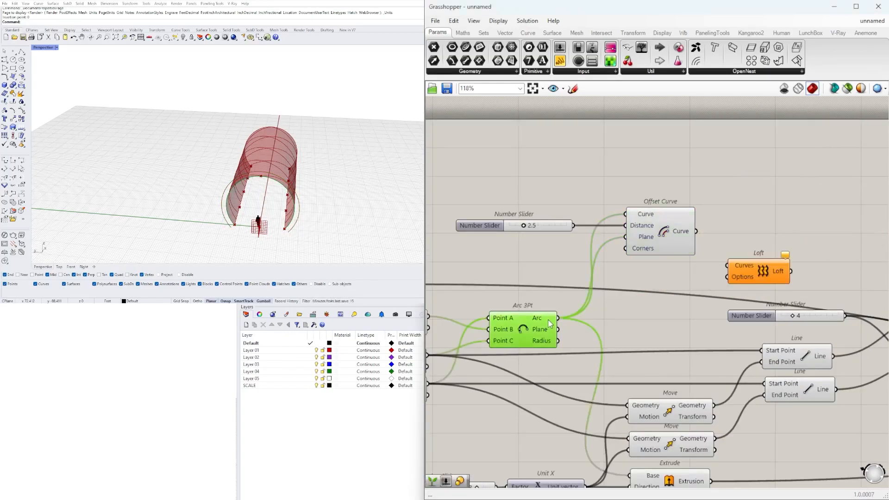
pyautogui.moveTo(697, 231); pyautogui.dragTo(736, 267)
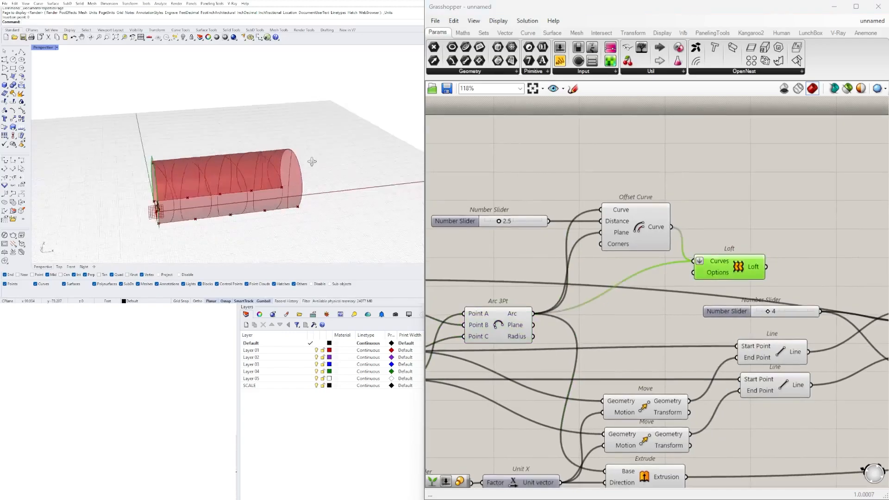
# Step: Use the loft between the two arcs as the base of the vault's Extrude component
pyautogui.moveTo(273, 190); pyautogui.dragTo(218, 186, button='right')
pyautogui.moveTo(602, 301); pyautogui.dragTo(541, 281, button='right')
pyautogui.click(676, 293)
pyautogui.click(675, 273)
# Step: Add an Addition component summing the arc height and offset distance sliders, and place it below the cross lines
pyautogui.moveTo(686, 277); pyautogui.dragTo(522, 296, button='right')
pyautogui.moveTo(738, 283); pyautogui.dragTo(668, 287, button='right')
pyautogui.doubleClick(713, 242)
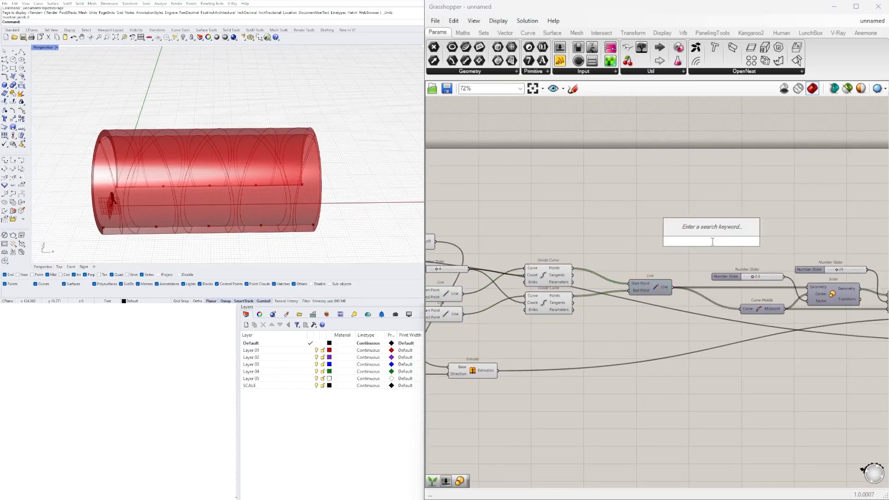
pyautogui.moveTo(750, 388); pyautogui.dragTo(569, 237, button='right')
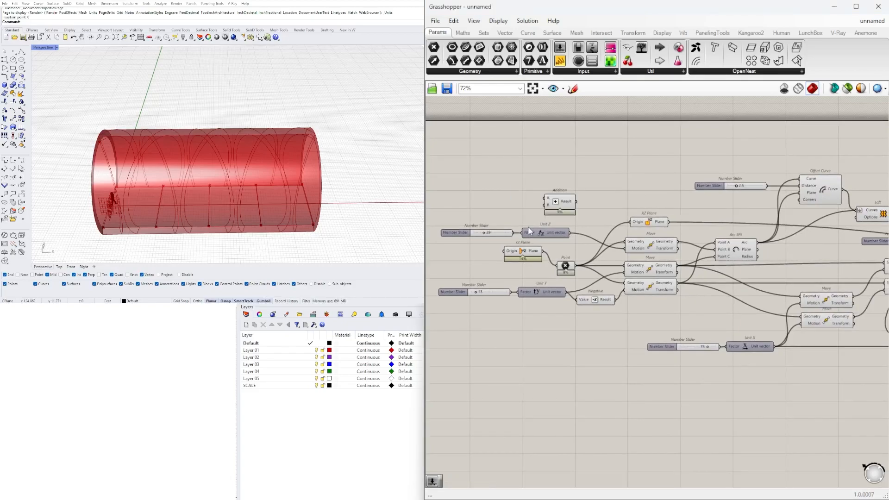
pyautogui.moveTo(767, 186); pyautogui.dragTo(813, 236)
pyautogui.scroll(-5, 764, 245)
pyautogui.moveTo(815, 277); pyautogui.dragTo(667, 268, button='right')
pyautogui.moveTo(638, 229); pyautogui.dragTo(779, 263)
pyautogui.scroll(6, 780, 263)
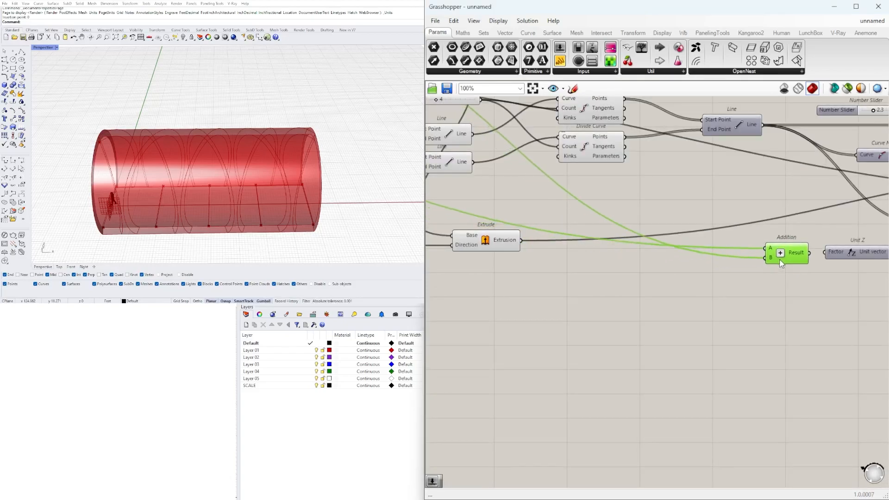
# Step: Feed the Addition result into a Unit Z vector and extrude the scaled lines along it
pyautogui.moveTo(787, 296); pyautogui.dragTo(597, 301, button='right')
pyautogui.moveTo(589, 281); pyautogui.dragTo(613, 280)
pyautogui.moveTo(209, 190); pyautogui.dragTo(318, 168, button='right')
pyautogui.scroll(-4, 466, 394)
pyautogui.click(627, 329)
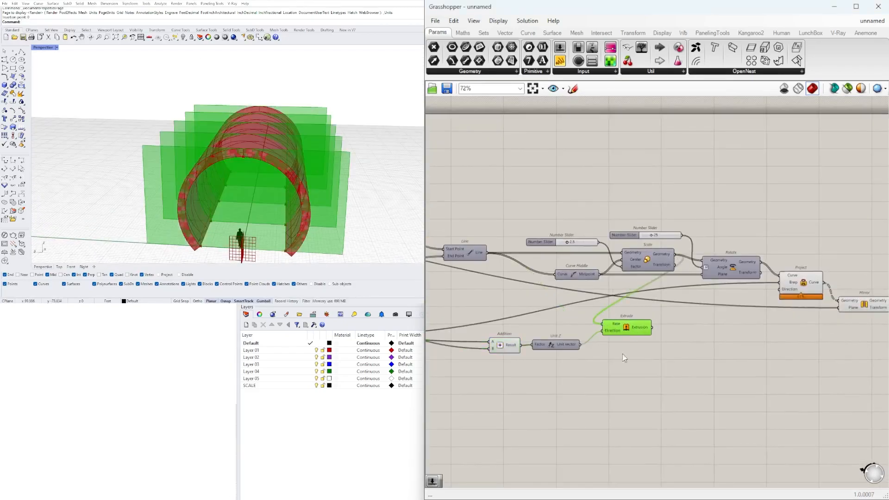
# Step: Move the Addition, Unit Z and Extrude components into place below the Scale and Rotate components
pyautogui.moveTo(709, 410); pyautogui.dragTo(497, 322)
pyautogui.moveTo(556, 346); pyautogui.dragTo(662, 376)
pyautogui.click(662, 407)
pyautogui.moveTo(324, 185); pyautogui.dragTo(252, 236, button='right')
pyautogui.scroll(3, 712, 349)
pyautogui.moveTo(685, 431); pyautogui.dragTo(550, 370)
pyautogui.moveTo(626, 396); pyautogui.dragTo(632, 388)
pyautogui.moveTo(278, 190); pyautogui.dragTo(303, 185, button='right')
# Step: Add a Move component after the vertical Extrude and connect the extrusion to its Geometry
pyautogui.click(746, 363)
pyautogui.moveTo(815, 368); pyautogui.dragTo(691, 364, button='right')
pyautogui.doubleClick(691, 365)
pyautogui.click(665, 302)
pyautogui.moveTo(691, 365); pyautogui.dragTo(720, 366)
pyautogui.scroll(3, 681, 356)
pyautogui.click(646, 364)
pyautogui.moveTo(653, 363); pyautogui.dragTo(675, 365)
pyautogui.click(741, 368)
pyautogui.moveTo(760, 416); pyautogui.dragTo(631, 380, button='right')
pyautogui.moveTo(611, 330); pyautogui.dragTo(814, 330)
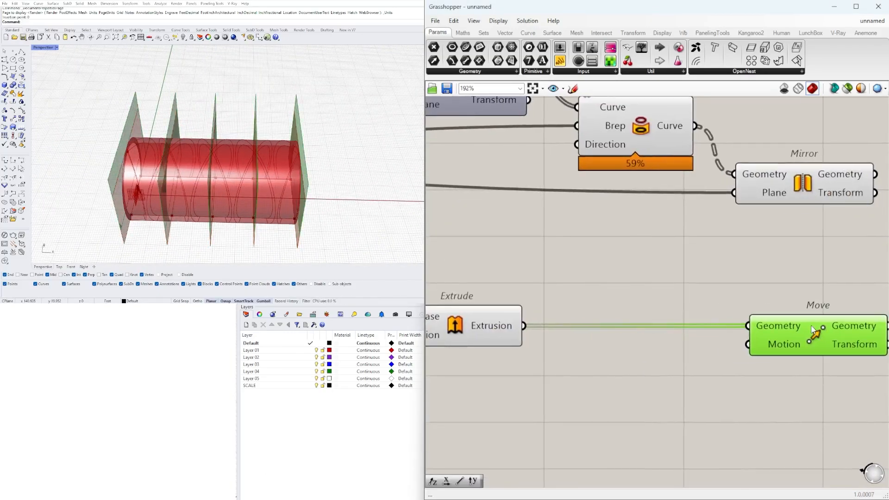
# Step: Add an Amplitude component, feeding the extrusion into its Vector and its output into the Move's Motion
pyautogui.press('Escape')
pyautogui.doubleClick(645, 379)
pyautogui.write('amp')
pyautogui.press('Return')
pyautogui.moveTo(524, 326); pyautogui.dragTo(580, 370)
pyautogui.moveTo(708, 380); pyautogui.dragTo(747, 344)
pyautogui.moveTo(835, 408); pyautogui.dragTo(701, 389, button='right')
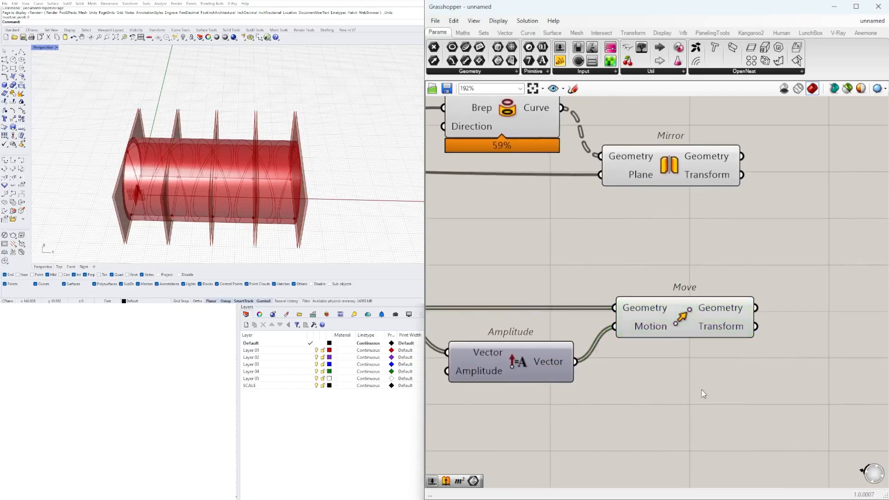
# Step: Add an Extrude component after the Move and connect the moved geometry to its Base
pyautogui.moveTo(756, 308); pyautogui.dragTo(633, 379)
pyautogui.moveTo(732, 431); pyautogui.dragTo(640, 429, button='right')
pyautogui.moveTo(590, 395); pyautogui.dragTo(776, 351)
pyautogui.moveTo(662, 385); pyautogui.dragTo(693, 372, button='right')
# Step: Multiply and negate the amplitude vector, and connect the result to the new Extrude's Direction
pyautogui.click(614, 319)
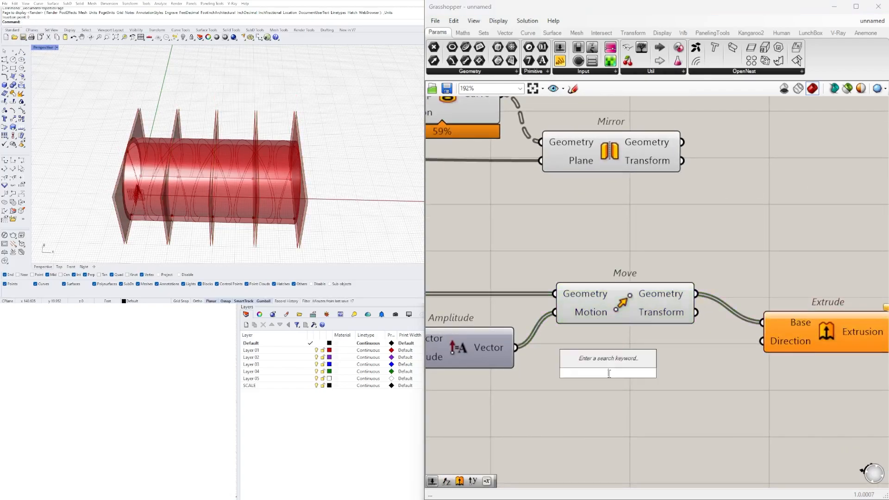
pyautogui.moveTo(672, 367); pyautogui.dragTo(659, 378)
pyautogui.moveTo(741, 377); pyautogui.dragTo(762, 341)
pyautogui.moveTo(763, 398)
pyautogui.mouseDown(button='right')
pyautogui.moveTo(732, 398)
pyautogui.moveTo(767, 383)
pyautogui.mouseUp(button='right')
# Step: Add a number slider of 1.5 and connect it to the Amplitude input
pyautogui.scroll(-3, 732, 398)
pyautogui.click(535, 391)
pyautogui.write('1.5')
pyautogui.press('Return')
pyautogui.moveTo(551, 376); pyautogui.dragTo(574, 349)
pyautogui.scroll(3, 481, 384)
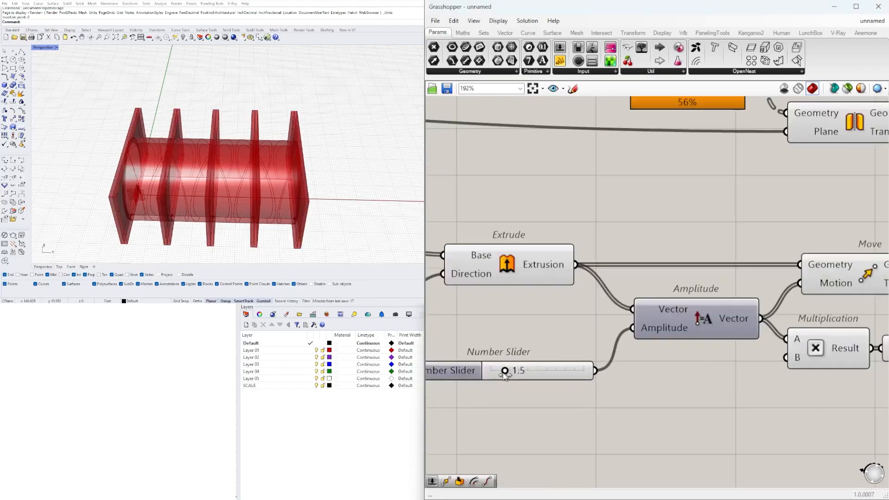
# Step: Hide the preview of the intermediate Extrude and Move components in the rib chain
pyautogui.scroll(-5, 499, 374)
pyautogui.moveTo(597, 278); pyautogui.dragTo(810, 286, button='right')
pyautogui.click(681, 327)
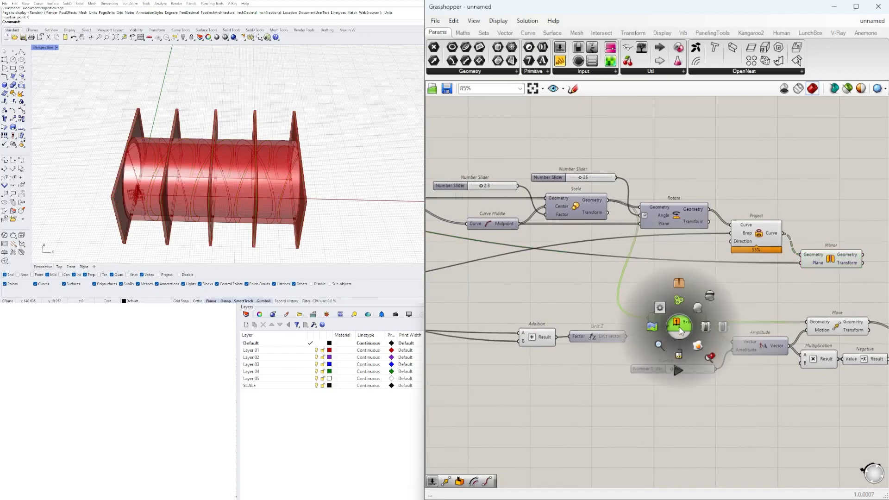
pyautogui.scroll(-2, 741, 366)
pyautogui.moveTo(836, 395); pyautogui.dragTo(682, 407, button='right')
pyautogui.moveTo(682, 407); pyautogui.dragTo(548, 332)
pyautogui.moveTo(555, 319); pyautogui.dragTo(619, 313, button='right')
pyautogui.moveTo(500, 333); pyautogui.dragTo(824, 334, button='right')
# Step: Try intersecting the extruded slabs with the vault extrusion using a Solid Intersection component
pyautogui.click(553, 324)
pyautogui.doubleClick(609, 379)
pyautogui.write('intersect')
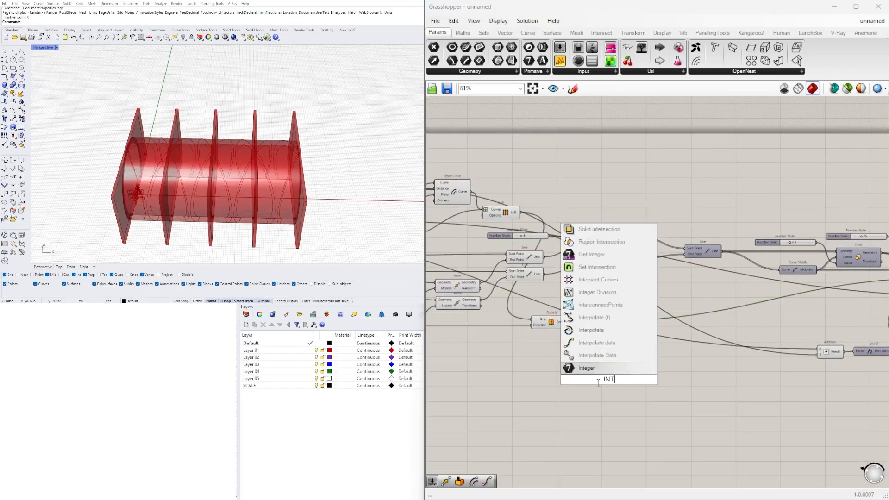
pyautogui.click(590, 342)
pyautogui.scroll(1, 585, 329)
pyautogui.moveTo(605, 388); pyautogui.dragTo(674, 365, button='right')
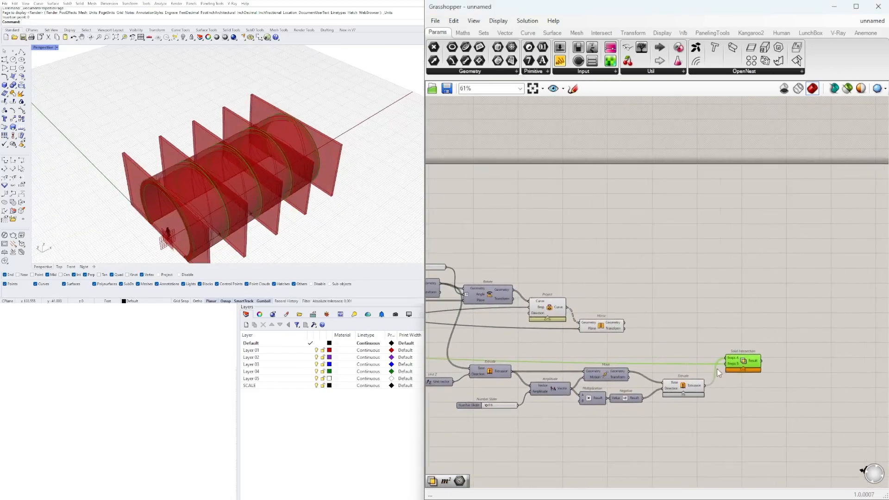
# Step: Remove the Solid Intersection and Project components, and connect the last Extrude's output to the Rotate's Geometry
pyautogui.moveTo(794, 330); pyautogui.dragTo(653, 297)
pyautogui.scroll(3, 651, 296)
pyautogui.moveTo(861, 339); pyautogui.dragTo(870, 290)
pyautogui.click(815, 366)
pyautogui.moveTo(861, 407); pyautogui.dragTo(648, 327, button='right')
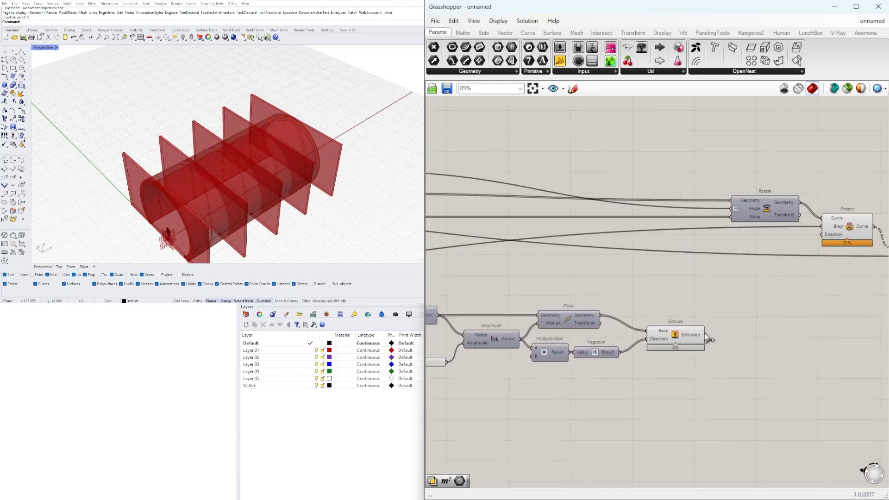
pyautogui.moveTo(721, 288); pyautogui.dragTo(587, 309, button='right')
pyautogui.click(715, 250)
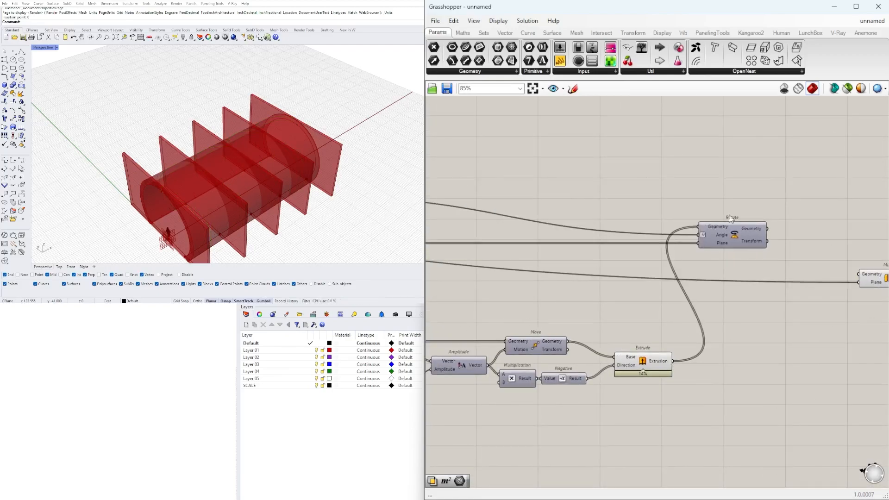
pyautogui.click(715, 228)
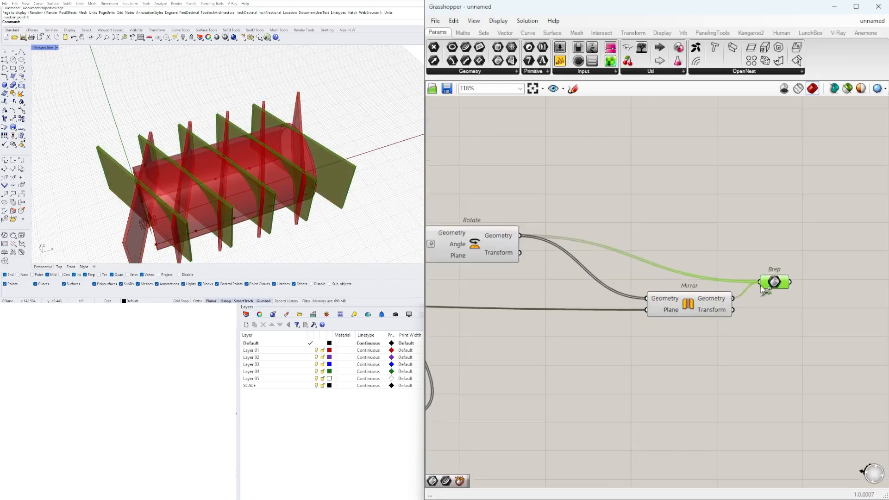
# Step: Flatten the Brep collecting the rotated and mirrored slabs, and intersect it with the vault extrusion through relays using Solid Intersection
pyautogui.rightClick(763, 286)
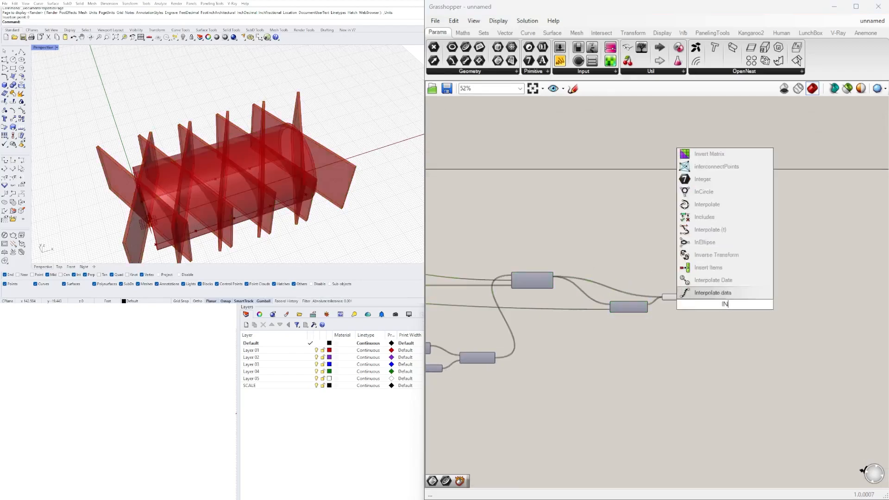
pyautogui.click(716, 255)
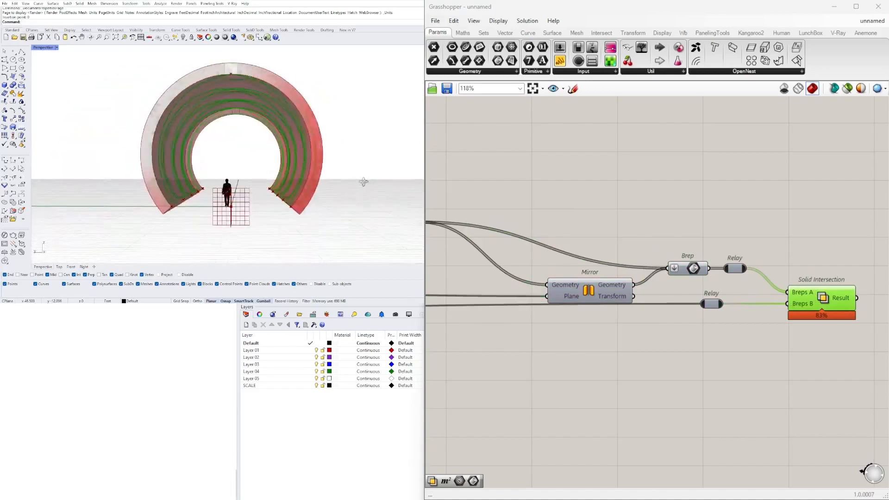
pyautogui.moveTo(363, 181); pyautogui.dragTo(288, 211, button='right')
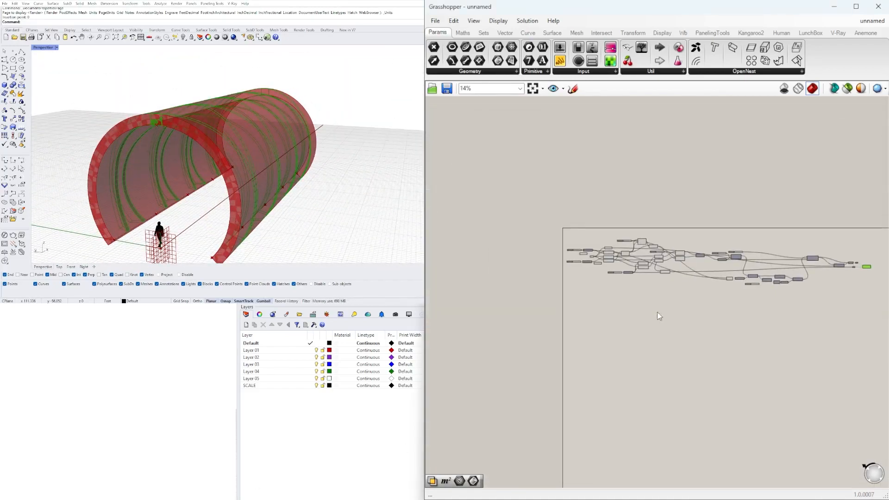
# Step: Hide the preview of all components upstream of the Solid Intersection
pyautogui.moveTo(809, 358); pyautogui.dragTo(492, 235)
pyautogui.moveTo(492, 235); pyautogui.dragTo(493, 235)
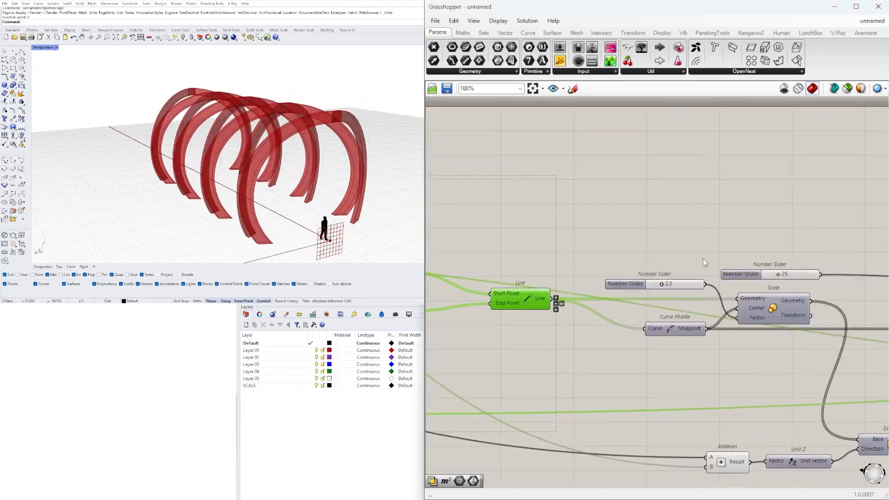
pyautogui.scroll(3, 637, 403)
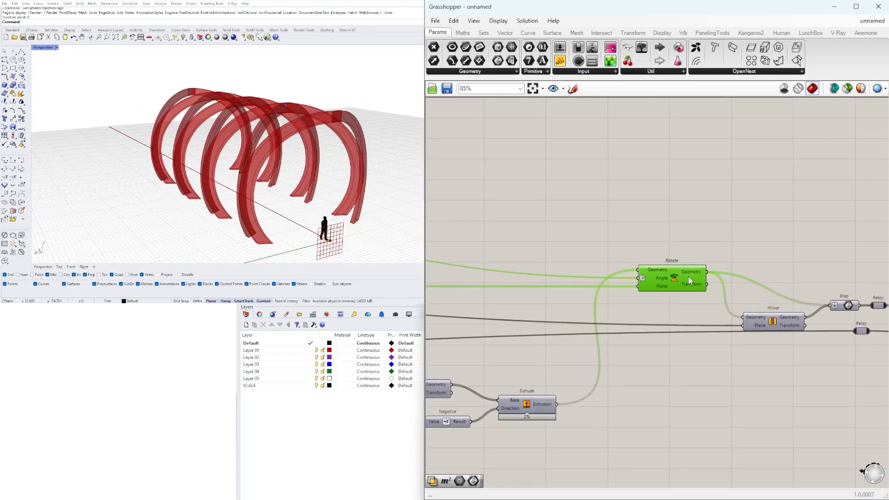
# Step: Arrange the Rotate, Mirror, Brep, relay and Solid Intersection components at the end of the definition
pyautogui.click(774, 276)
pyautogui.click(825, 310)
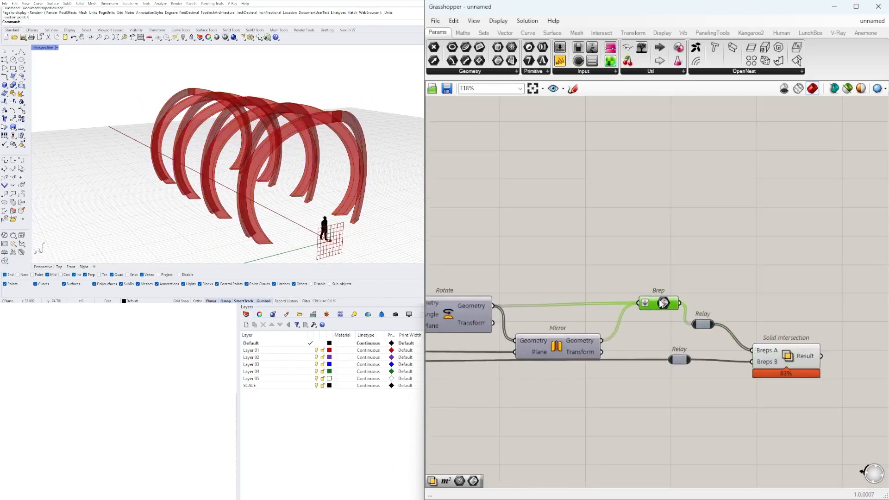
pyautogui.scroll(-5, 805, 337)
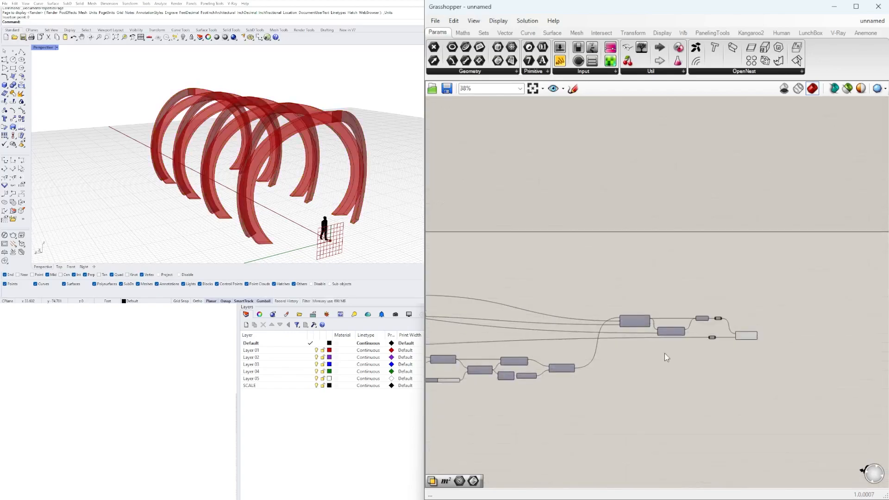
pyautogui.scroll(8, 494, 340)
pyautogui.scroll(-8, 493, 339)
pyautogui.click(701, 301)
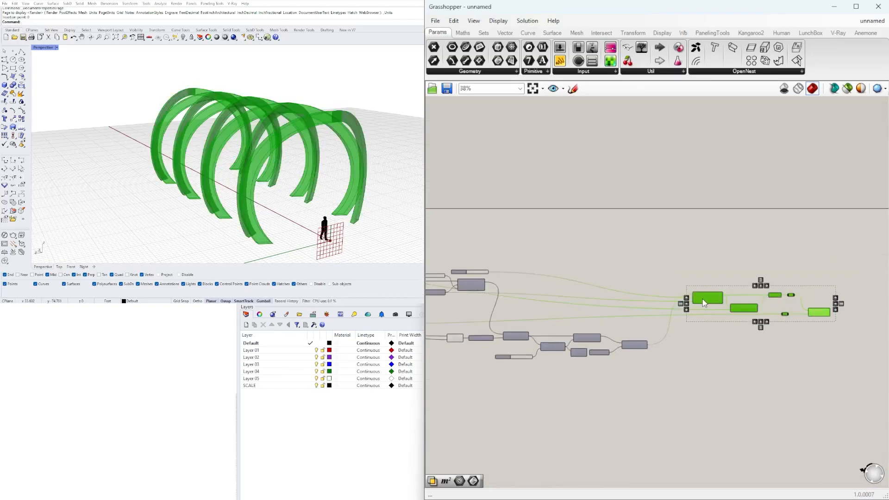
pyautogui.click(699, 314)
# Step: Place the scale factor slider below Curve Middle and the rotation angle slider near the Rotate component
pyautogui.scroll(5, 642, 341)
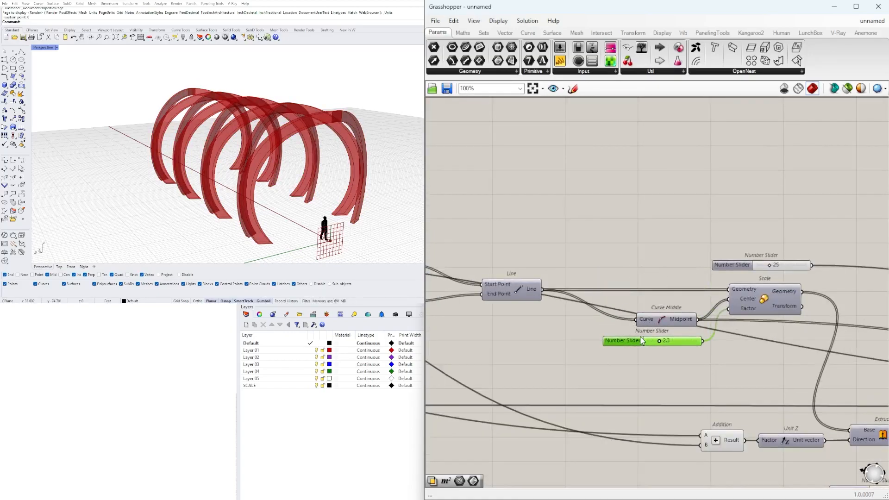
pyautogui.moveTo(707, 310); pyautogui.dragTo(706, 360)
pyautogui.scroll(-5, 828, 271)
pyautogui.scroll(5, 695, 301)
pyautogui.scroll(-3, 655, 292)
pyautogui.scroll(3, 655, 292)
pyautogui.scroll(-3, 803, 293)
pyautogui.scroll(4, 778, 289)
# Step: Try rotation angles of 5 and 30 for the ribs, and set the angle slider to 40
pyautogui.moveTo(301, 194); pyautogui.dragTo(202, 200, button='right')
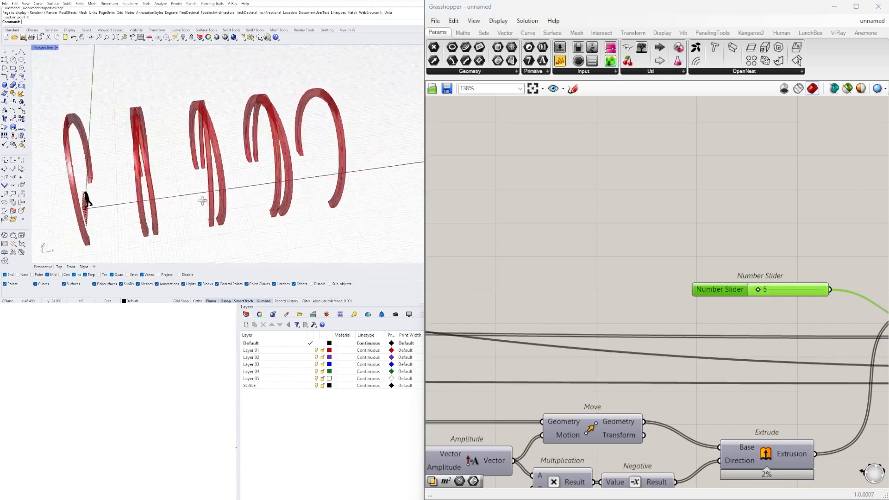
pyautogui.write('30')
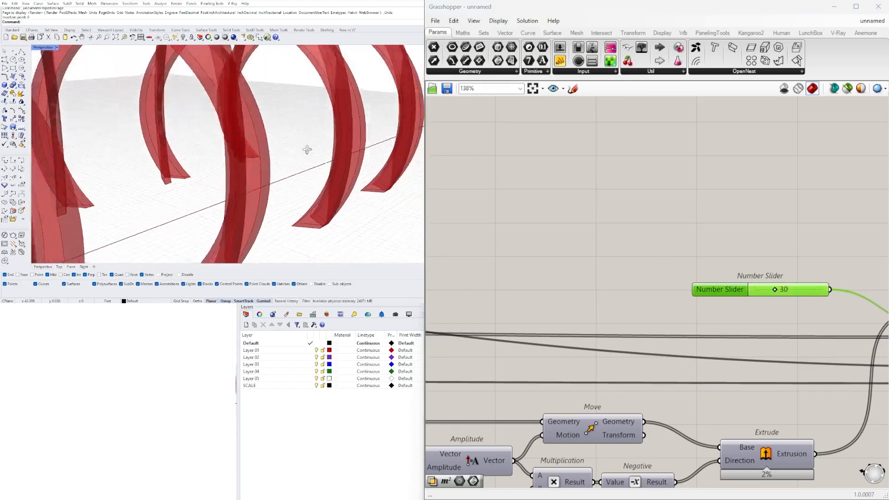
pyautogui.write('40')
pyautogui.press('Return')
pyautogui.scroll(-4, 259, 153)
pyautogui.moveTo(241, 144); pyautogui.dragTo(344, 136, button='right')
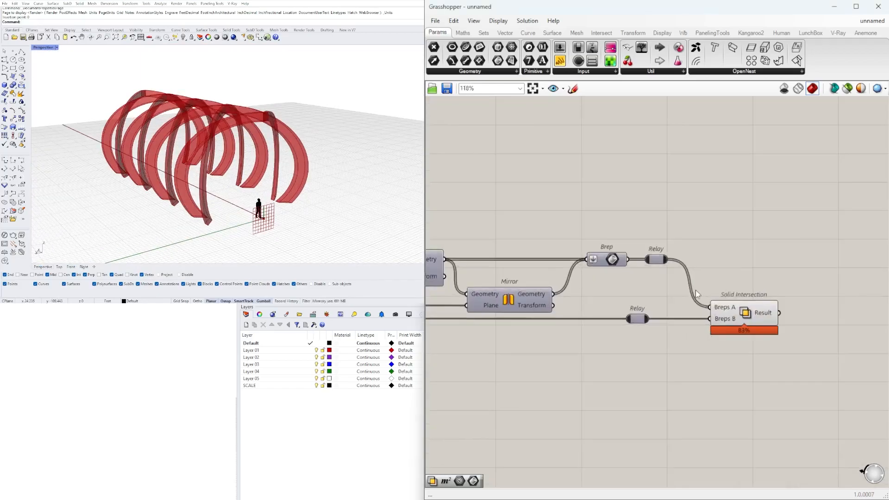
# Step: Set the scale factor to 2.8 and the rib amplitude to 0.6, and insert a Multiplication between Addition and Unit Z
pyautogui.scroll(-2, 635, 309)
pyautogui.scroll(2, 721, 261)
pyautogui.click(720, 261)
pyautogui.moveTo(260, 153); pyautogui.dragTo(370, 154, button='right')
pyautogui.scroll(3, 595, 313)
pyautogui.moveTo(598, 322); pyautogui.dragTo(601, 324)
pyautogui.scroll(-5, 644, 304)
pyautogui.moveTo(824, 356); pyautogui.dragTo(747, 373, button='right')
pyautogui.doubleClick(596, 215)
pyautogui.moveTo(597, 297); pyautogui.dragTo(732, 280, button='right')
pyautogui.click(735, 359)
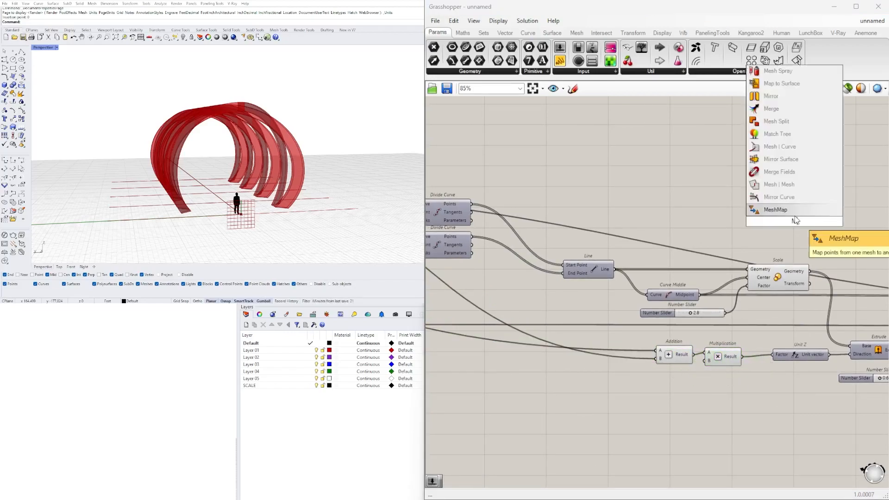
# Step: Add a Move for the scaled lines, driven by a 3.5 slider through Unit Z and Negative
pyautogui.write('move')
pyautogui.press('Return')
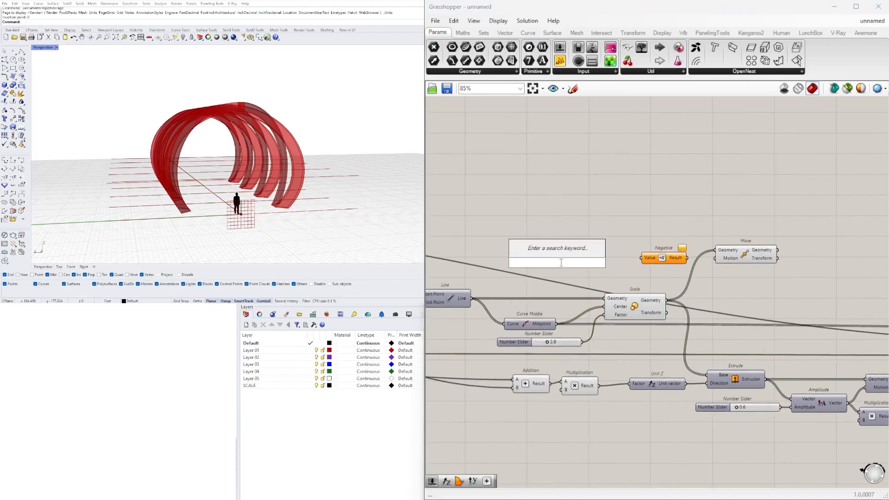
pyautogui.press('Return')
pyautogui.scroll(2, 646, 257)
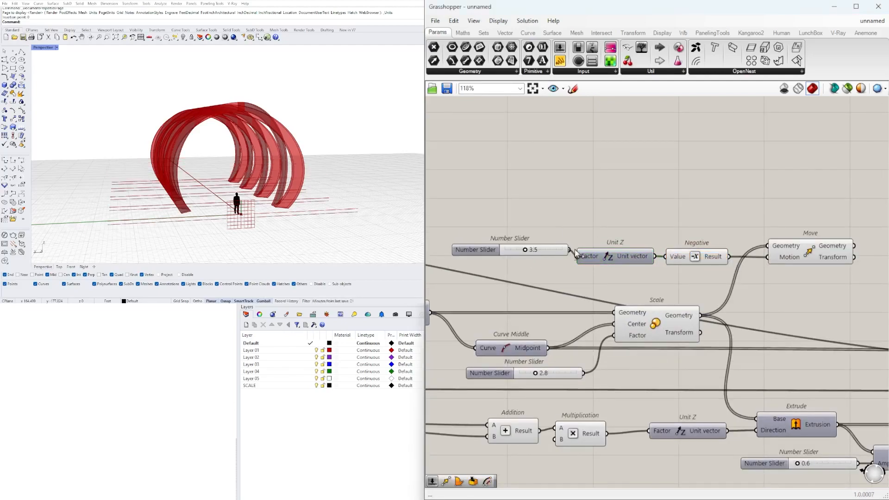
pyautogui.moveTo(574, 252); pyautogui.dragTo(578, 256)
# Step: Connect the moved lines from the new Move to the Base of the Extrude that follows Unit Z
pyautogui.scroll(-3, 636, 292)
pyautogui.moveTo(756, 267); pyautogui.dragTo(732, 279)
pyautogui.click(766, 276)
pyautogui.moveTo(767, 275); pyautogui.dragTo(718, 270, button='right')
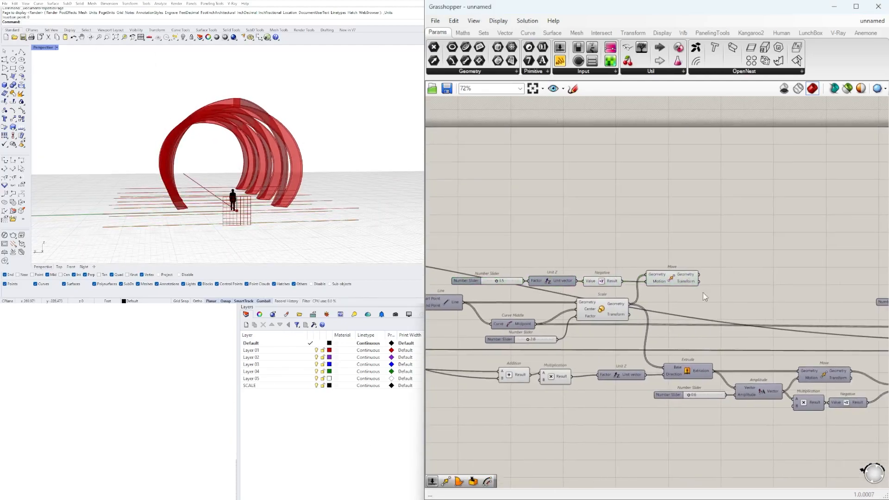
pyautogui.scroll(1, 706, 274)
pyautogui.moveTo(698, 268); pyautogui.dragTo(660, 365)
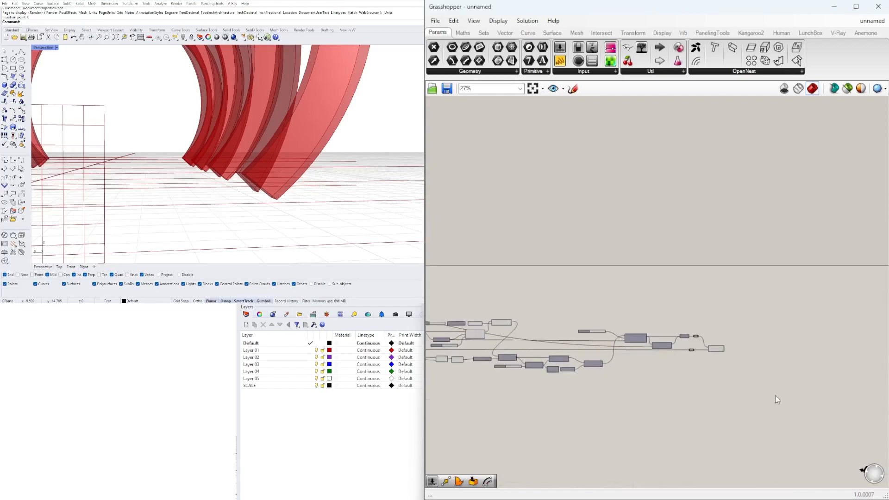
# Step: Space out the rib extrusion components so they sit farther along from the new Move
pyautogui.scroll(6, 602, 331)
pyautogui.scroll(-4, 653, 329)
pyautogui.moveTo(523, 282)
pyautogui.mouseDown(button='right')
pyautogui.moveTo(751, 299)
pyautogui.moveTo(532, 287)
pyautogui.mouseUp(button='right')
pyautogui.scroll(-3, 683, 317)
pyautogui.scroll(-1, 680, 316)
pyautogui.moveTo(680, 315); pyautogui.dragTo(546, 331, button='right')
pyautogui.scroll(-1, 648, 342)
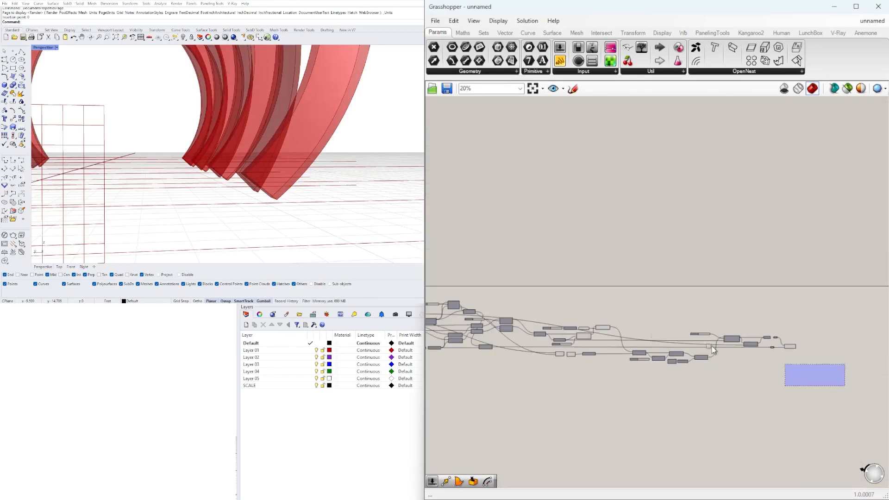
pyautogui.moveTo(843, 385); pyautogui.dragTo(526, 298)
pyautogui.scroll(7, 513, 331)
pyautogui.moveTo(715, 380); pyautogui.dragTo(650, 344)
pyautogui.click(726, 287)
pyautogui.scroll(-2, 726, 287)
pyautogui.moveTo(873, 297); pyautogui.dragTo(770, 327, button='right')
pyautogui.scroll(4, 680, 327)
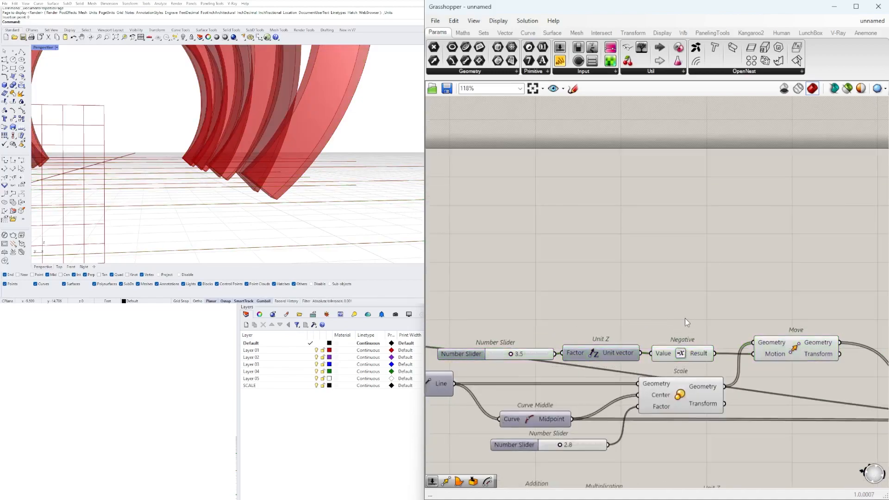
# Step: Rearrange the Multiplication and Unit Z components, and raise the rib extrusion chain level with the new Move
pyautogui.scroll(-4, 685, 319)
pyautogui.moveTo(685, 320); pyautogui.dragTo(802, 294, button='right')
pyautogui.scroll(3, 712, 382)
pyautogui.scroll(-1, 755, 407)
pyautogui.moveTo(856, 399); pyautogui.dragTo(779, 400, button='right')
pyautogui.moveTo(778, 398); pyautogui.dragTo(763, 411)
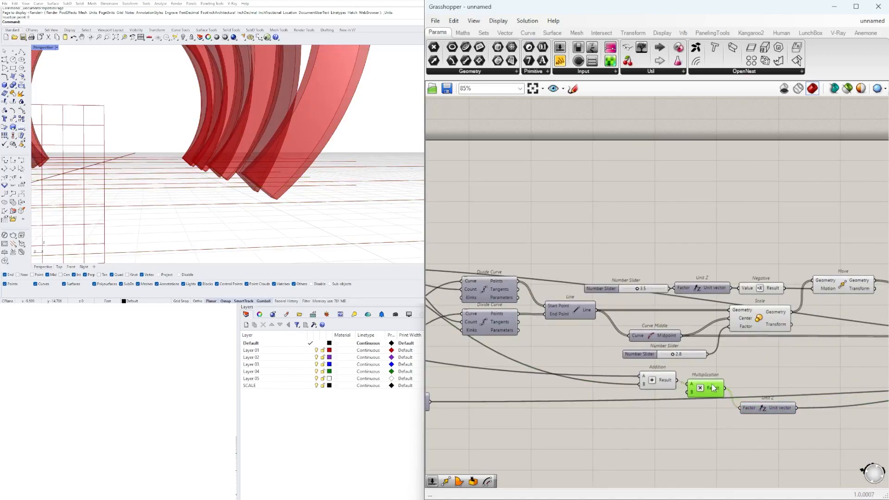
pyautogui.scroll(-3, 681, 437)
pyautogui.moveTo(861, 413); pyautogui.dragTo(460, 383, button='right')
pyautogui.scroll(-1, 753, 411)
pyautogui.moveTo(518, 394); pyautogui.dragTo(852, 363, button='right')
pyautogui.scroll(-1, 648, 361)
pyautogui.moveTo(518, 358); pyautogui.dragTo(570, 282, button='right')
pyautogui.moveTo(733, 354); pyautogui.dragTo(733, 273)
pyautogui.scroll(-5, 682, 310)
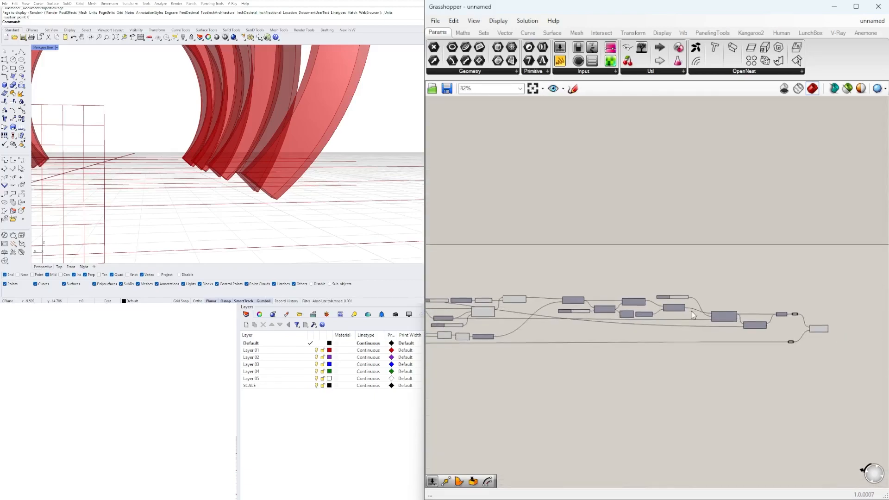
# Step: Show the preview of the Loft between the arc and its offset curve
pyautogui.scroll(4, 819, 340)
pyautogui.click(742, 313)
pyautogui.scroll(-5, 241, 153)
pyautogui.moveTo(259, 115); pyautogui.dragTo(328, 159, button='right')
pyautogui.click(525, 354)
pyautogui.moveTo(524, 352); pyautogui.dragTo(811, 332, button='right')
pyautogui.scroll(2, 526, 336)
pyautogui.moveTo(525, 336); pyautogui.dragTo(642, 352, button='right')
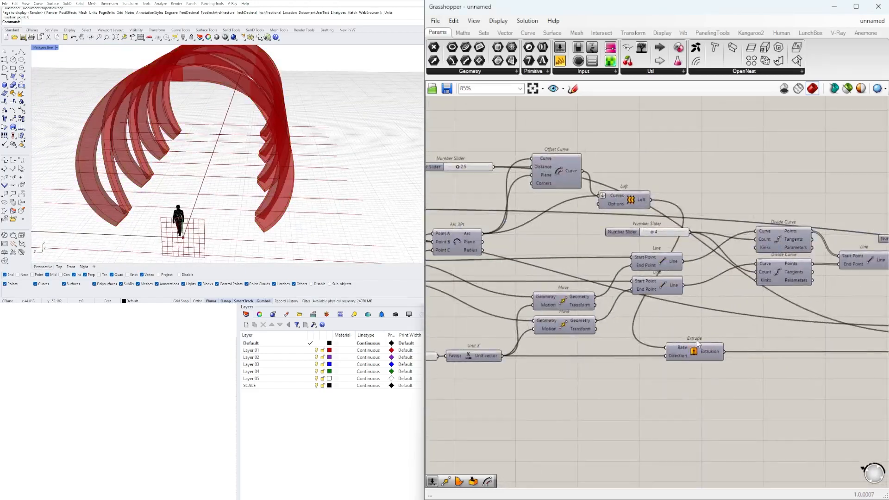
pyautogui.click(648, 221)
pyautogui.moveTo(259, 157); pyautogui.dragTo(375, 199, button='right')
pyautogui.moveTo(704, 156); pyautogui.dragTo(715, 217, button='right')
# Step: Add an Extrude with the Loft as Base and an Amplitude component, fed by the Loft, as Direction
pyautogui.doubleClick(715, 218)
pyautogui.write('EX')
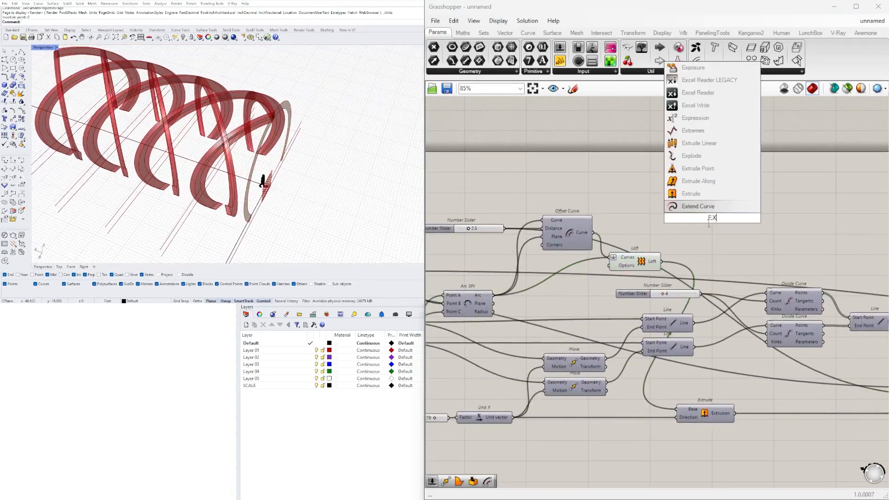
pyautogui.moveTo(706, 213); pyautogui.dragTo(828, 204)
pyautogui.doubleClick(722, 198)
pyautogui.write('AM')
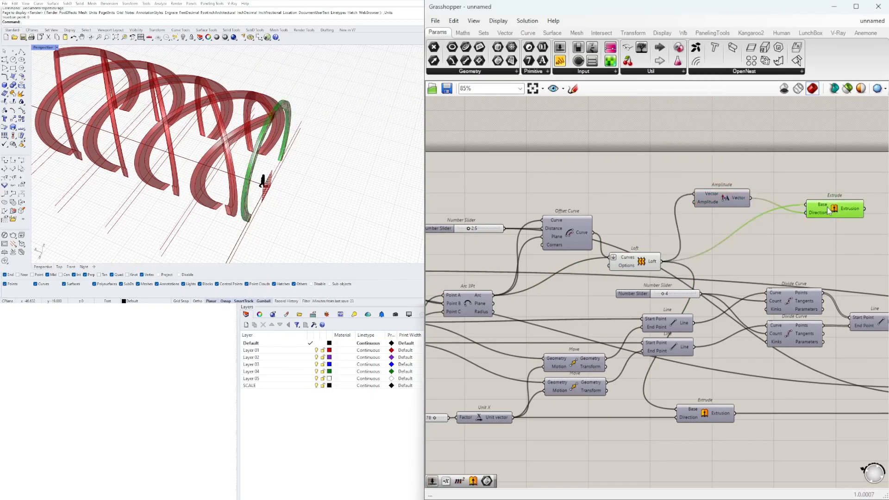
# Step: Move the new Amplitude and Extrude pair above the rib extrusion chain near the Rotate component
pyautogui.moveTo(297, 139); pyautogui.dragTo(260, 162, button='right')
pyautogui.scroll(-2, 713, 243)
pyautogui.moveTo(824, 254); pyautogui.dragTo(514, 259, button='right')
pyautogui.scroll(1, 665, 258)
pyautogui.scroll(-2, 665, 258)
pyautogui.moveTo(585, 266); pyautogui.dragTo(774, 281, button='right')
pyautogui.scroll(3, 756, 296)
pyautogui.click(756, 297)
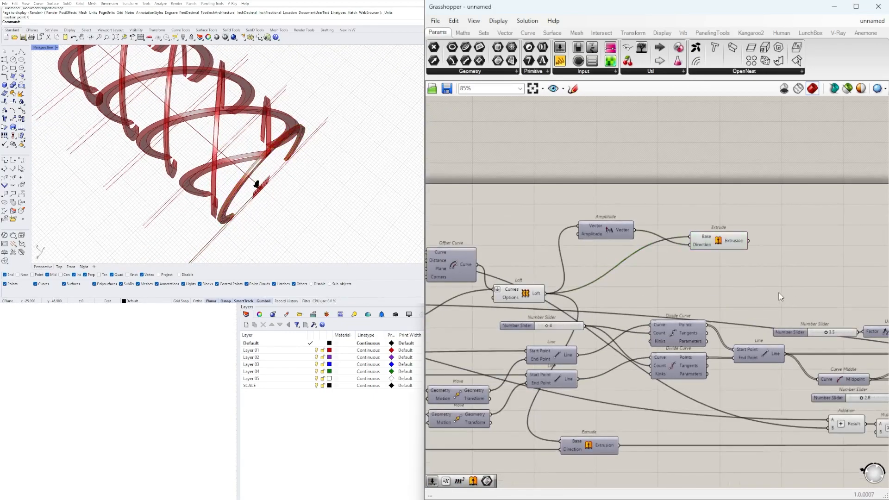
pyautogui.click(683, 260)
pyautogui.scroll(-3, 741, 283)
pyautogui.moveTo(554, 272); pyautogui.dragTo(460, 237)
pyautogui.moveTo(482, 248); pyautogui.dragTo(753, 260)
pyautogui.moveTo(817, 301); pyautogui.dragTo(596, 304, button='right')
pyautogui.moveTo(496, 240); pyautogui.dragTo(734, 284)
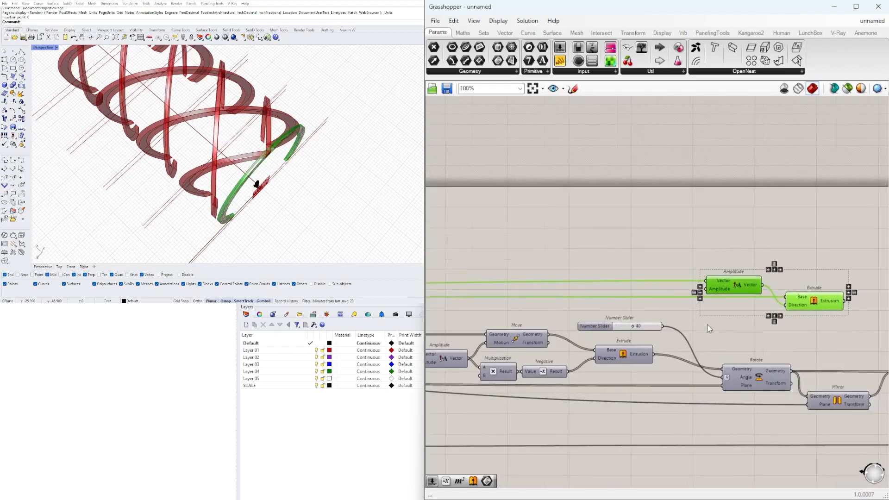
# Step: Connect the 0.6 rib amplitude slider to the Amplitude input of the new end-arch component
pyautogui.click(705, 322)
pyautogui.scroll(2, 699, 322)
pyautogui.scroll(-3, 861, 345)
pyautogui.click(547, 375)
pyautogui.scroll(2, 548, 375)
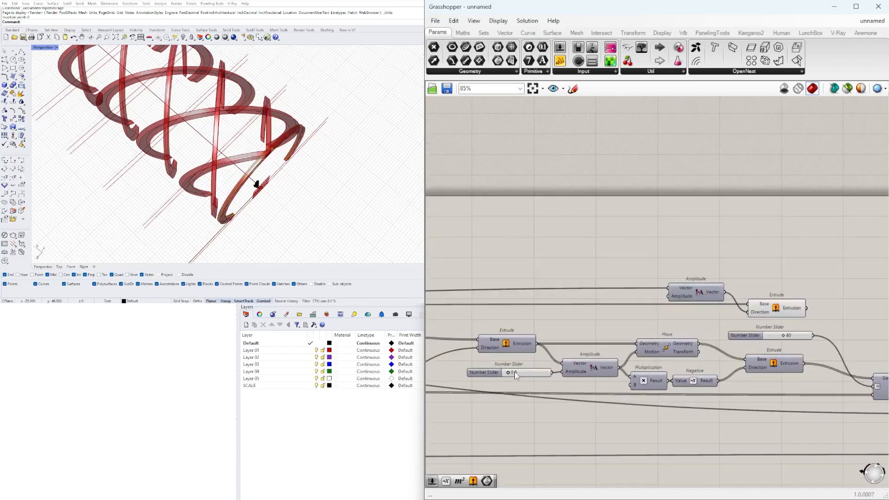
pyautogui.moveTo(310, 189); pyautogui.dragTo(370, 150, button='right')
pyautogui.scroll(1, 571, 292)
pyautogui.moveTo(522, 324); pyautogui.dragTo(685, 323, button='right')
pyautogui.moveTo(636, 386); pyautogui.dragTo(627, 375)
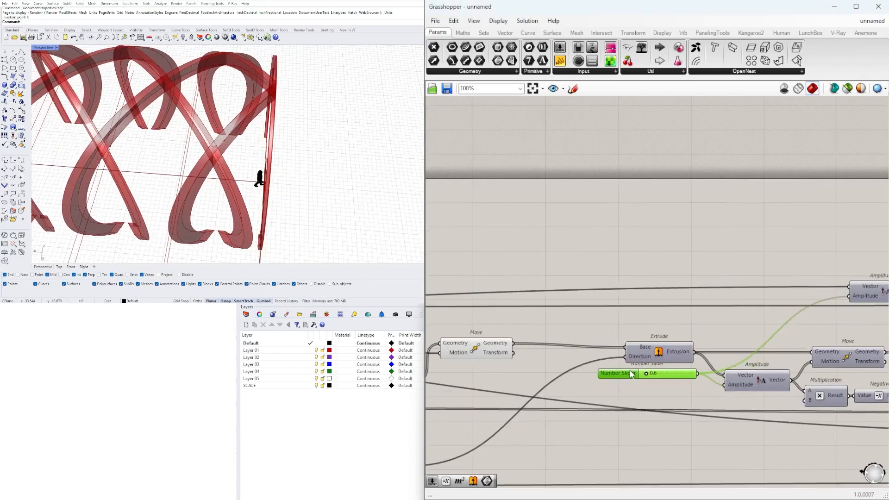
# Step: Add a Multiplication component between the 0.6 rib amplitude slider and the Amplitude input of the end-arch component
pyautogui.moveTo(767, 260); pyautogui.dragTo(607, 285, button='right')
pyautogui.doubleClick(607, 284)
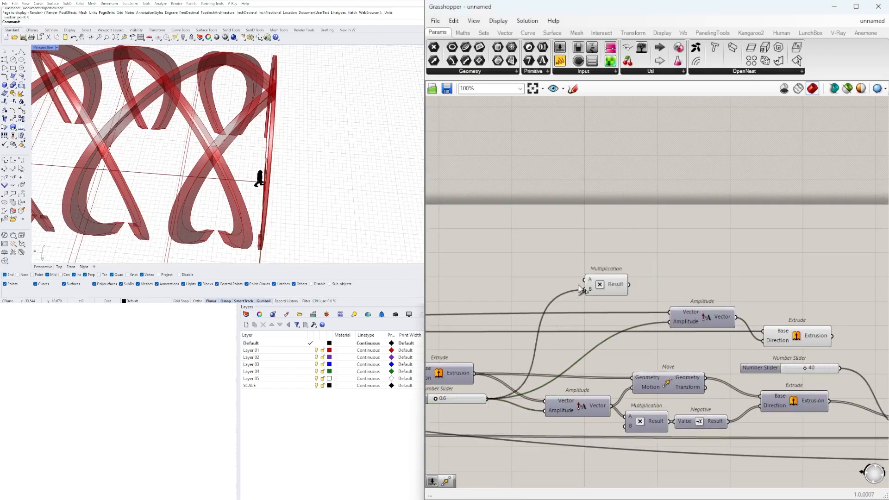
pyautogui.moveTo(620, 299); pyautogui.dragTo(624, 299)
pyautogui.moveTo(611, 306); pyautogui.dragTo(706, 300, button='right')
pyautogui.moveTo(357, 194); pyautogui.dragTo(217, 162, button='right')
pyautogui.scroll(-4, 218, 162)
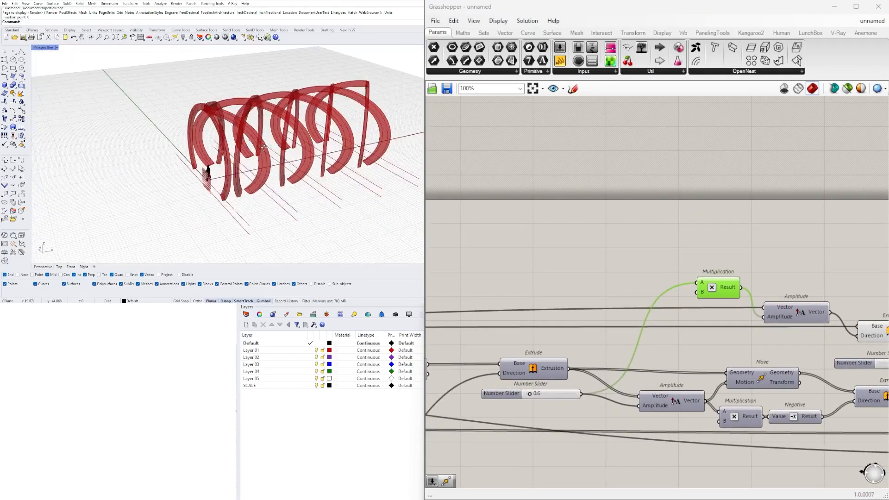
# Step: Examine the end-arch extrusion in the model and trace the Loft, Line and Scale components behind the ribs
pyautogui.moveTo(760, 296); pyautogui.dragTo(601, 304, button='right')
pyautogui.click(734, 337)
pyautogui.scroll(-2, 540, 360)
pyautogui.moveTo(541, 360); pyautogui.dragTo(833, 340, button='right')
pyautogui.click(750, 282)
pyautogui.click(870, 312)
pyautogui.moveTo(533, 337); pyautogui.dragTo(857, 353, button='right')
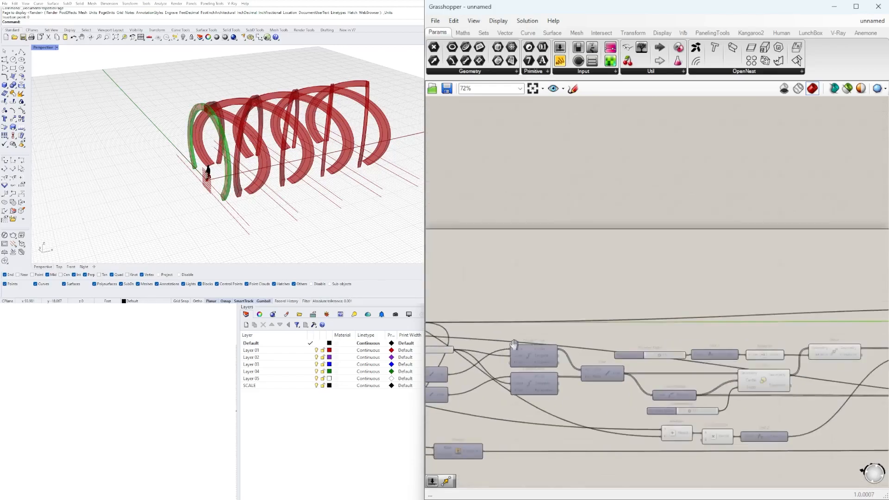
pyautogui.moveTo(463, 326); pyautogui.dragTo(597, 324, button='right')
pyautogui.scroll(3, 535, 324)
pyautogui.click(535, 322)
pyautogui.moveTo(284, 143); pyautogui.dragTo(246, 148, button='right')
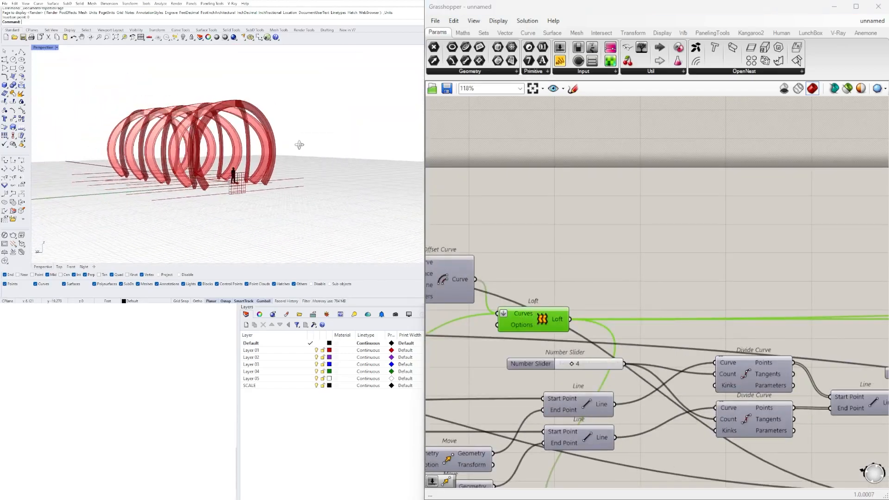
pyautogui.moveTo(843, 296); pyautogui.dragTo(569, 278, button='right')
pyautogui.click(644, 373)
pyautogui.moveTo(319, 148); pyautogui.dragTo(186, 179, button='right')
pyautogui.scroll(-3, 556, 306)
pyautogui.moveTo(546, 331); pyautogui.dragTo(814, 290, button='right')
pyautogui.moveTo(442, 347); pyautogui.dragTo(811, 334, button='right')
pyautogui.click(810, 334)
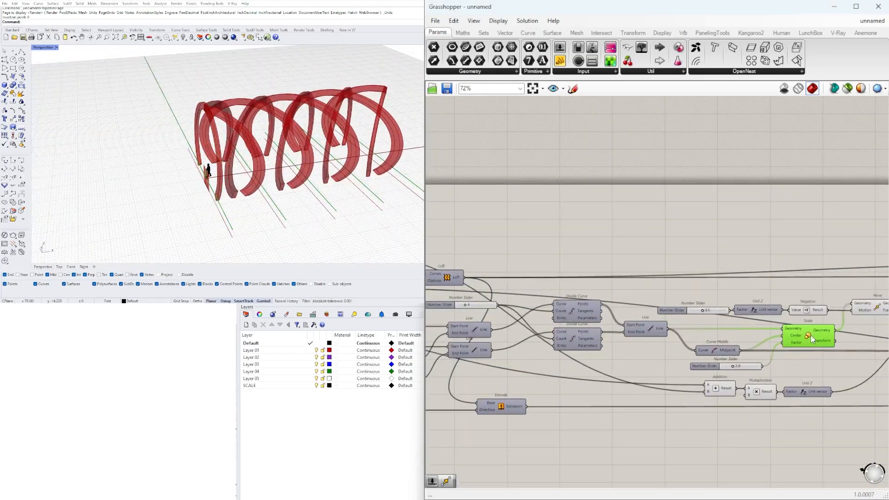
# Step: Add an Area component for the long vault extrusion and a YZ Plane with its Centroid as origin
pyautogui.moveTo(464, 335); pyautogui.dragTo(701, 325, button='right')
pyautogui.moveTo(751, 388); pyautogui.dragTo(629, 362, button='right')
pyautogui.doubleClick(659, 399)
pyautogui.write('AREA')
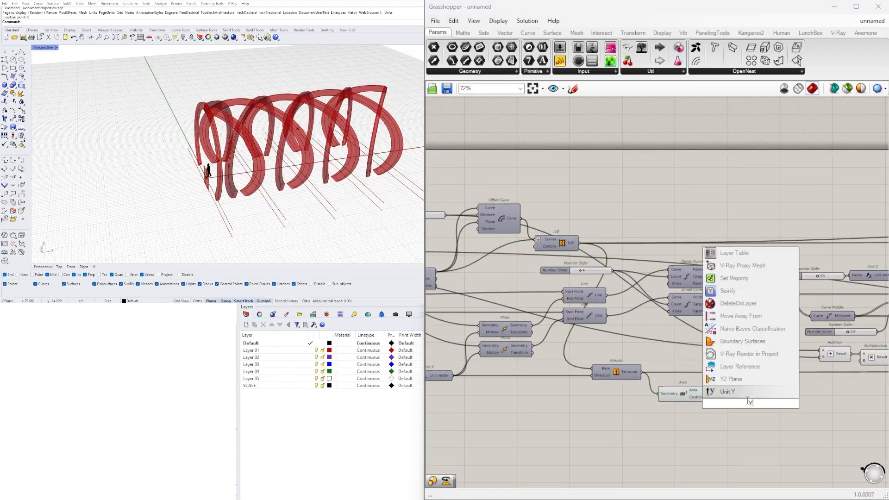
pyautogui.press('Return')
pyautogui.scroll(2, 744, 407)
pyautogui.moveTo(659, 386); pyautogui.dragTo(722, 324, button='right')
# Step: Add a Mirror component below the Rotate chain, with the end-arch extrusion as Geometry and the YZ Plane as Plane
pyautogui.doubleClick(719, 277)
pyautogui.hotkey('ctrl', 'v')
pyautogui.scroll(-1, 720, 280)
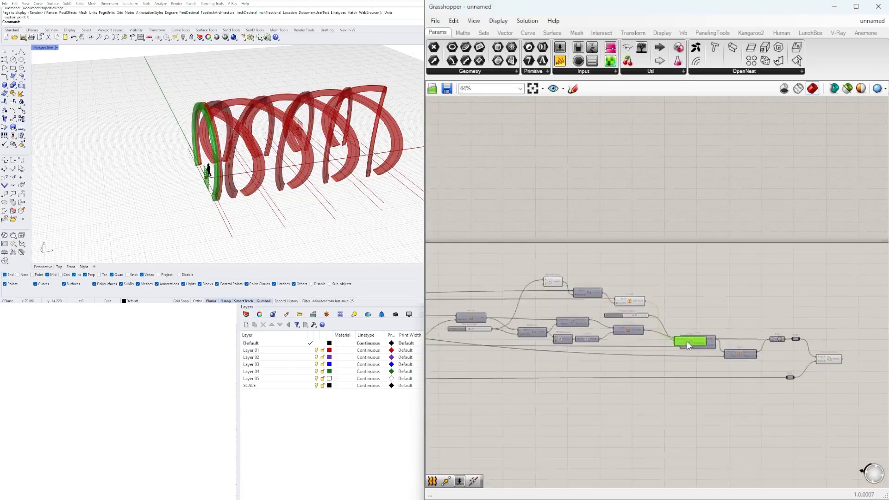
pyautogui.moveTo(742, 241); pyautogui.dragTo(800, 426)
pyautogui.scroll(-4, 698, 430)
pyautogui.scroll(3, 585, 369)
pyautogui.scroll(-3, 585, 369)
pyautogui.moveTo(569, 363); pyautogui.dragTo(785, 366)
pyautogui.scroll(5, 850, 384)
pyautogui.click(732, 393)
# Step: Toggle the preview of the Loft between the arc and its offset curve
pyautogui.moveTo(320, 148); pyautogui.dragTo(298, 191, button='right')
pyautogui.moveTo(211, 145); pyautogui.dragTo(306, 117, button='right')
pyautogui.scroll(-3, 532, 211)
pyautogui.moveTo(500, 250); pyautogui.dragTo(724, 293, button='right')
pyautogui.click(828, 206)
pyautogui.moveTo(532, 240); pyautogui.dragTo(815, 273, button='right')
pyautogui.scroll(-1, 801, 298)
pyautogui.moveTo(453, 221); pyautogui.dragTo(668, 211, button='right')
pyautogui.scroll(2, 652, 211)
pyautogui.click(651, 211)
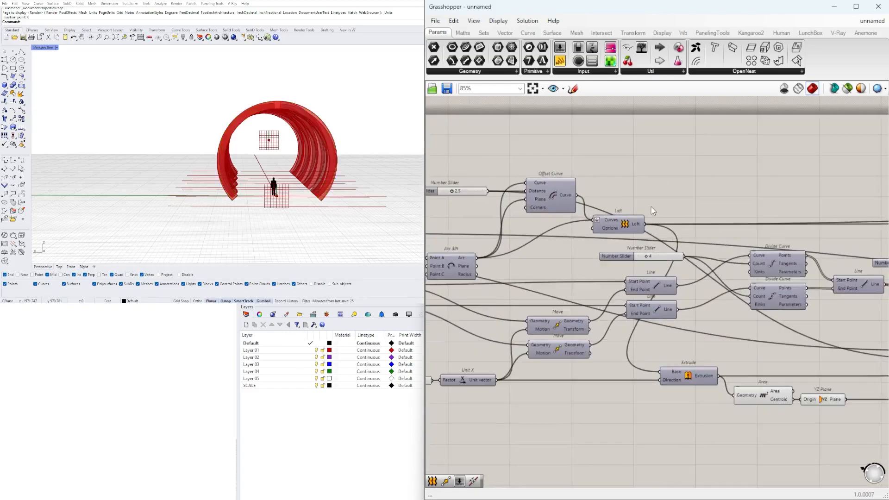
pyautogui.rightClick(624, 226)
pyautogui.click(637, 242)
# Step: Show the preview of the Extrude that forms the long vault
pyautogui.moveTo(481, 260); pyautogui.dragTo(602, 272, button='right')
pyautogui.scroll(-1, 602, 272)
pyautogui.click(580, 277)
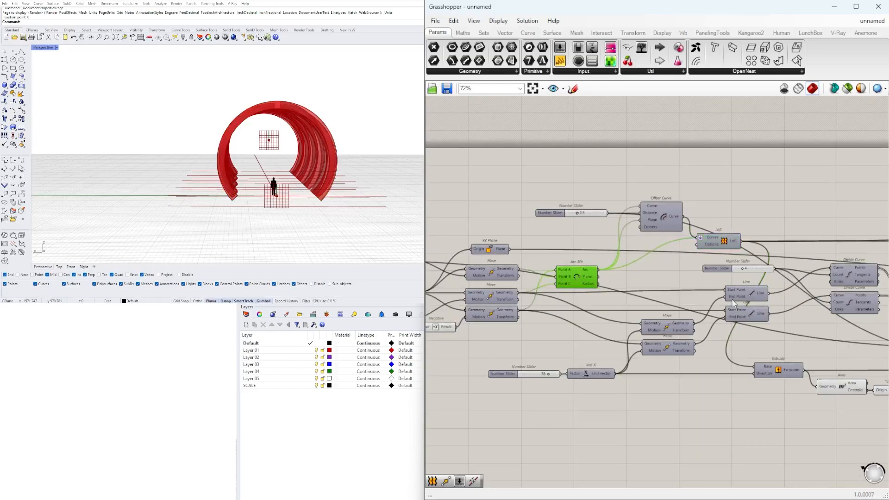
pyautogui.moveTo(352, 139); pyautogui.dragTo(296, 160, button='right')
pyautogui.rightClick(774, 369)
pyautogui.click(788, 385)
# Step: Duplicate the vault Extrude with the three-point arc as Base, and add a Box parameter fed by the copy
pyautogui.moveTo(599, 270); pyautogui.dragTo(754, 390)
pyautogui.moveTo(324, 152); pyautogui.dragTo(174, 162, button='right')
pyautogui.scroll(2, 722, 354)
pyautogui.moveTo(764, 370); pyautogui.dragTo(543, 307, button='right')
pyautogui.moveTo(579, 346); pyautogui.dragTo(584, 402)
pyautogui.write('x')
pyautogui.press('Return')
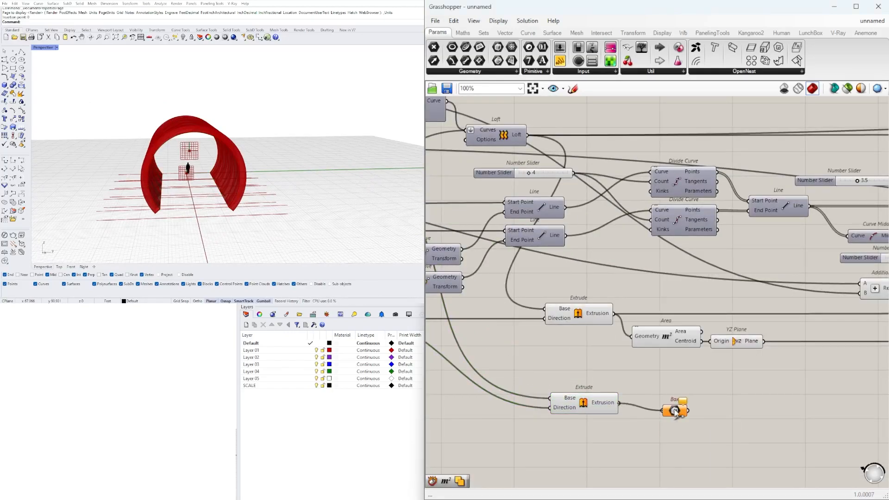
# Step: Add a Scale component for the Box with factor 1.5, and hide the previews of the unscaled Box and its Extrude
pyautogui.moveTo(268, 220); pyautogui.dragTo(305, 227, button='right')
pyautogui.scroll(-3, 714, 346)
pyautogui.scroll(3, 706, 366)
pyautogui.doubleClick(711, 386)
pyautogui.write('sc')
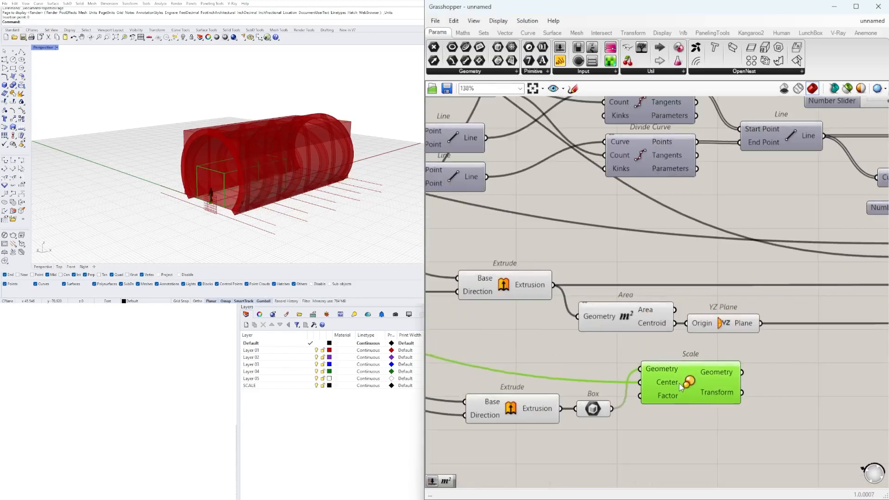
pyautogui.press('Return')
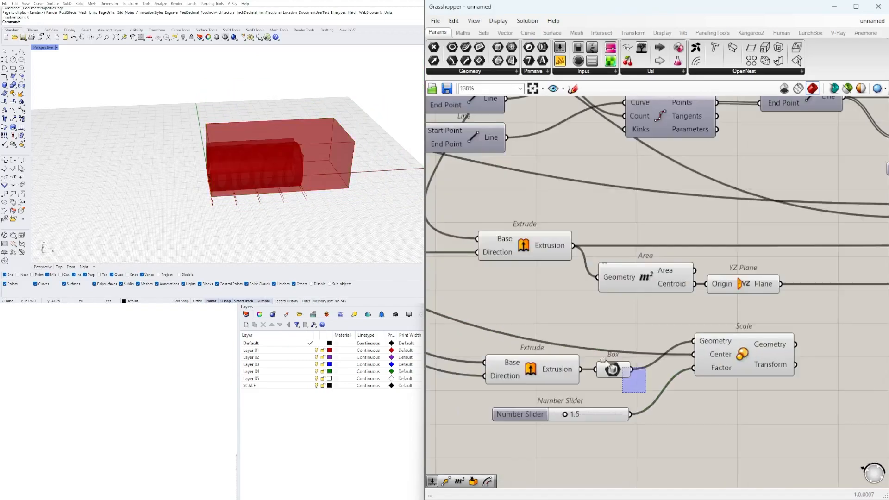
pyautogui.click(707, 359)
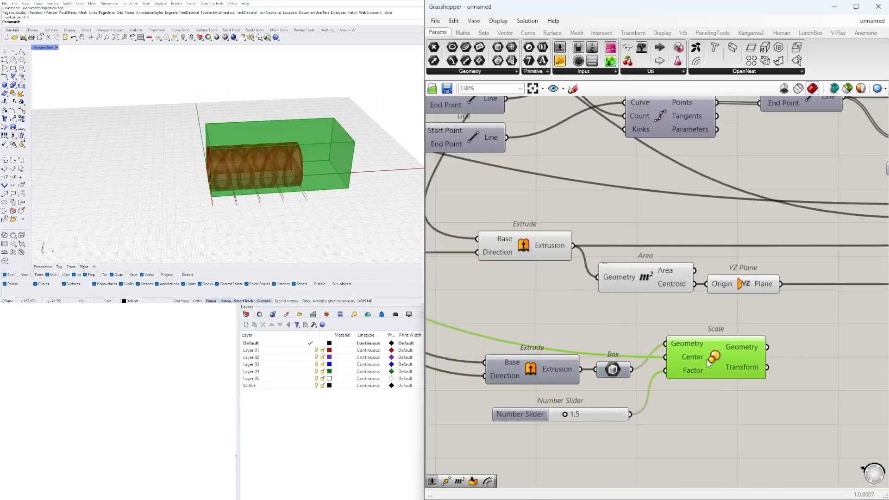
# Step: Add a Solid Intersection with the vault extrusion as Breps A and the scaled box as Breps B
pyautogui.click(675, 317)
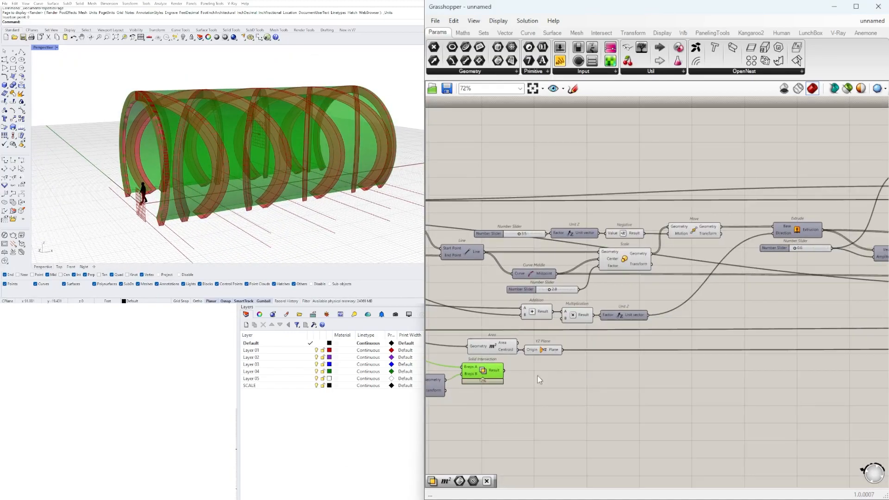
pyautogui.moveTo(463, 301); pyautogui.dragTo(832, 343, button='right')
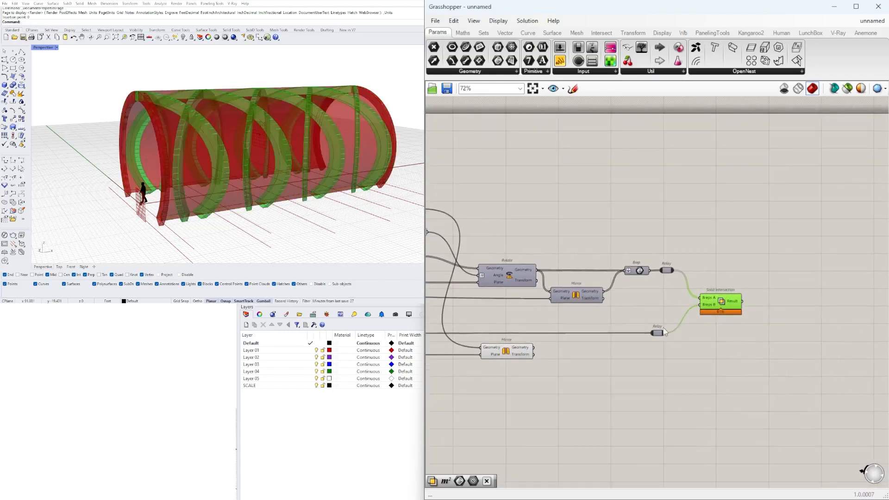
pyautogui.moveTo(637, 266); pyautogui.dragTo(725, 269, button='right')
pyautogui.click(729, 266)
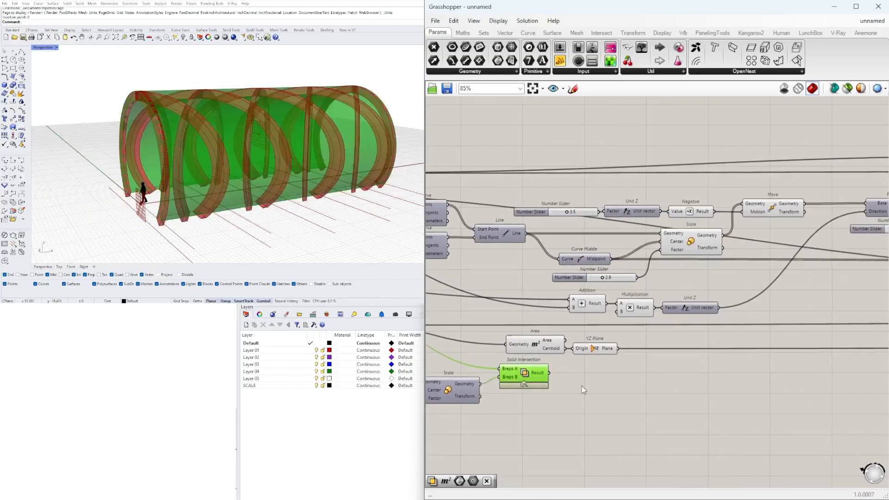
# Step: Route the new Solid Intersection result through a relay to the final rib Solid Intersection
pyautogui.scroll(-5, 582, 373)
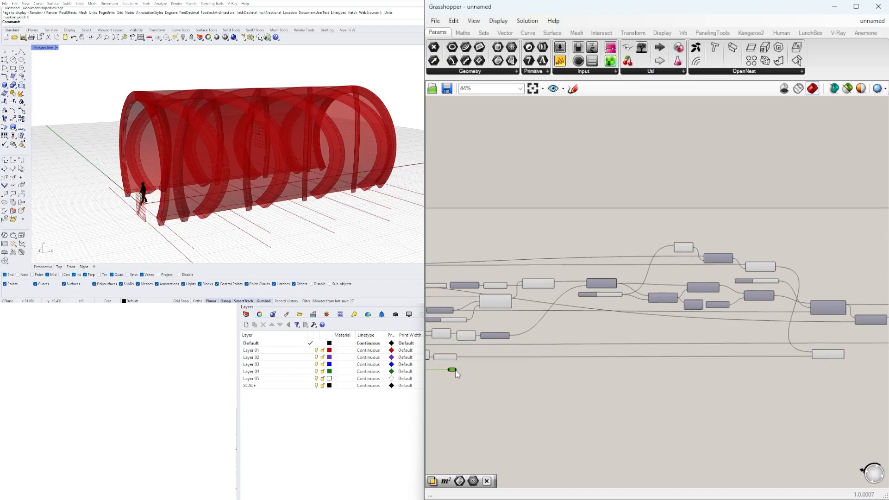
pyautogui.moveTo(450, 370); pyautogui.dragTo(839, 370)
pyautogui.scroll(5, 824, 356)
pyautogui.moveTo(824, 355); pyautogui.dragTo(607, 355, button='right')
pyautogui.moveTo(315, 186); pyautogui.dragTo(277, 179, button='right')
pyautogui.moveTo(717, 366); pyautogui.dragTo(661, 366, button='right')
pyautogui.moveTo(597, 386); pyautogui.dragTo(759, 326)
# Step: Examine the vault in the model and trace the end-arch chain back to its Loft
pyautogui.moveTo(351, 181); pyautogui.dragTo(300, 190, button='right')
pyautogui.click(578, 322)
pyautogui.scroll(-2, 582, 335)
pyautogui.moveTo(583, 334); pyautogui.dragTo(728, 332, button='right')
pyautogui.scroll(2, 651, 197)
pyautogui.click(650, 197)
pyautogui.middleClick(650, 196)
pyautogui.scroll(-2, 654, 198)
pyautogui.moveTo(551, 324); pyautogui.dragTo(833, 342, button='right')
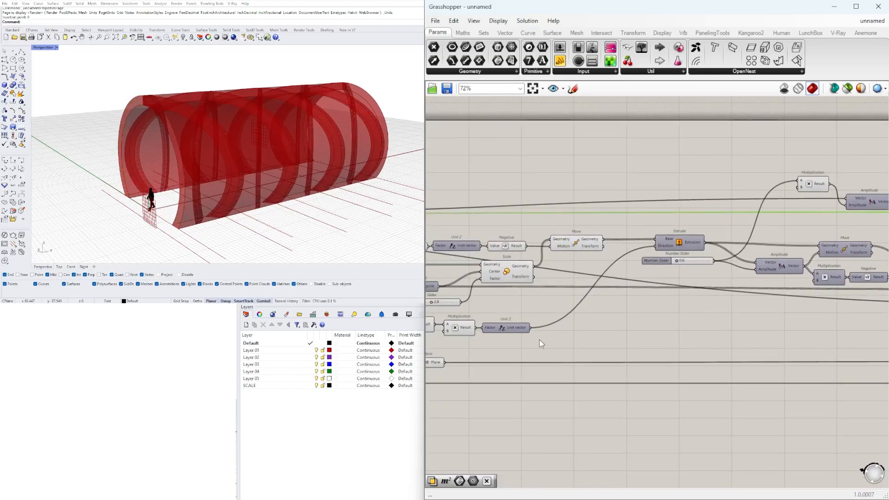
pyautogui.moveTo(539, 341); pyautogui.dragTo(750, 325, button='right')
# Step: Add a Deconstruct Brep component fed by the Solid Intersection of the vault and the scaled box
pyautogui.click(575, 366)
pyautogui.click(651, 414)
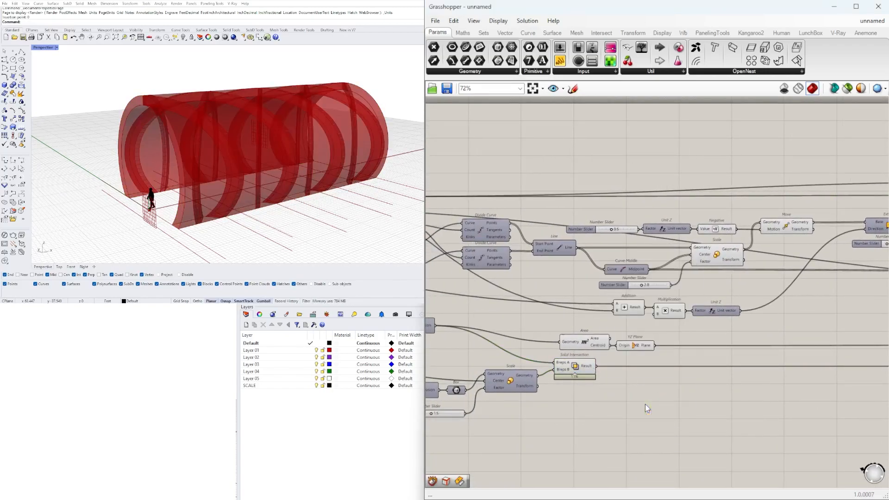
pyautogui.click(628, 342)
pyautogui.moveTo(596, 366); pyautogui.dragTo(626, 404)
pyautogui.moveTo(657, 379); pyautogui.dragTo(509, 389, button='right')
pyautogui.moveTo(497, 412); pyautogui.dragTo(612, 388)
pyautogui.moveTo(703, 385); pyautogui.dragTo(720, 375, button='right')
pyautogui.click(695, 380)
pyautogui.moveTo(629, 387); pyautogui.dragTo(537, 398)
# Step: Toggle the display of the rib Extrude and the end-arch Extrude, and select the end-arch one
pyautogui.moveTo(602, 356); pyautogui.dragTo(658, 361, button='right')
pyautogui.rightClick(809, 224)
pyautogui.click(824, 242)
pyautogui.rightClick(809, 223)
pyautogui.click(824, 241)
pyautogui.moveTo(819, 257); pyautogui.dragTo(476, 276, button='right')
pyautogui.rightClick(725, 216)
pyautogui.click(740, 240)
pyautogui.moveTo(737, 222); pyautogui.dragTo(749, 227, button='right')
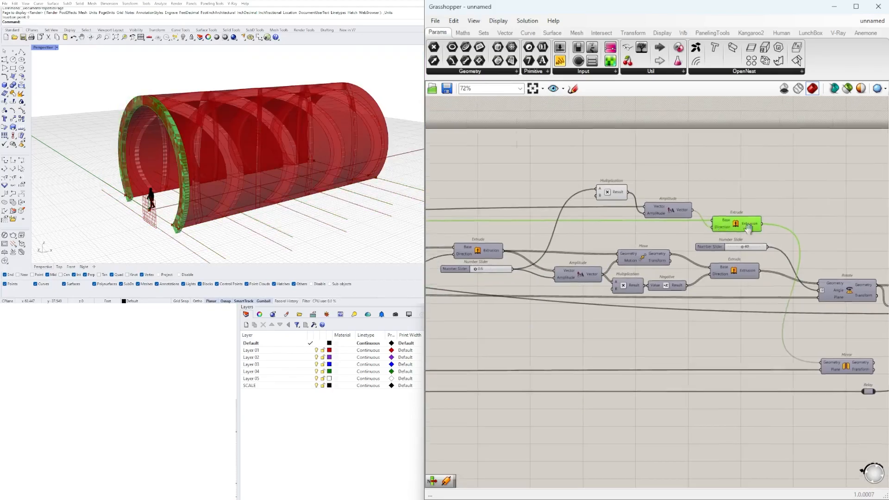
# Step: Add a List Item for the Deconstruct Brep Faces and connect its Item to the end-arch Extrude's Base
pyautogui.doubleClick(629, 417)
pyautogui.write('ITEM')
pyautogui.click(613, 402)
pyautogui.moveTo(609, 410); pyautogui.dragTo(582, 404)
pyautogui.moveTo(583, 465); pyautogui.dragTo(447, 379)
pyautogui.middleClick(447, 379)
pyautogui.click(498, 360)
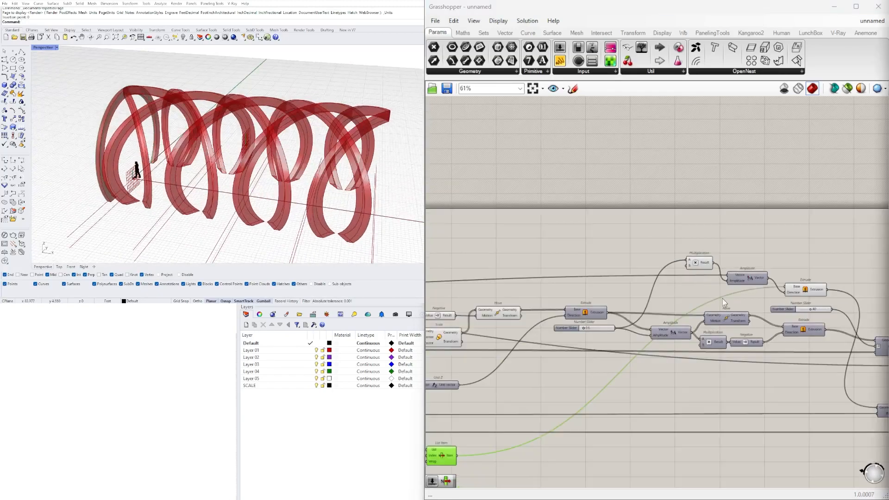
pyautogui.middleClick(599, 361)
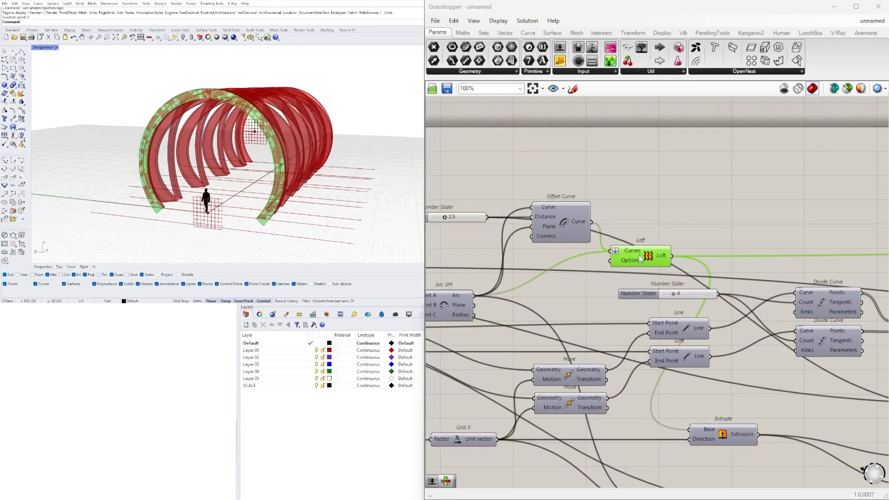
# Step: Duplicate the arc's Offset Curve component above the original and move the 2.5 distance slider clear of it
pyautogui.rightClick(648, 258)
pyautogui.moveTo(199, 162); pyautogui.dragTo(227, 191, button='right')
pyautogui.moveTo(537, 173); pyautogui.dragTo(637, 175, button='right')
pyautogui.moveTo(660, 207); pyautogui.dragTo(656, 192)
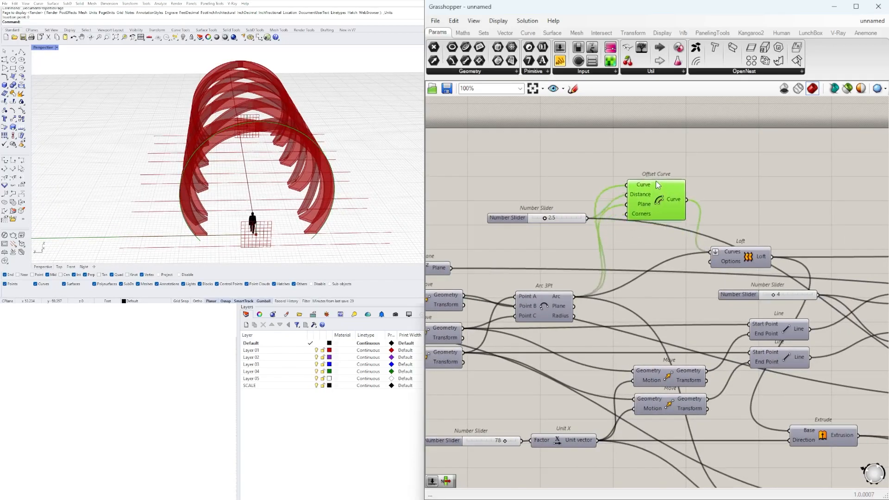
pyautogui.moveTo(638, 163); pyautogui.dragTo(641, 167)
pyautogui.moveTo(737, 243); pyautogui.dragTo(812, 251, button='right')
pyautogui.moveTo(539, 226); pyautogui.dragTo(480, 230)
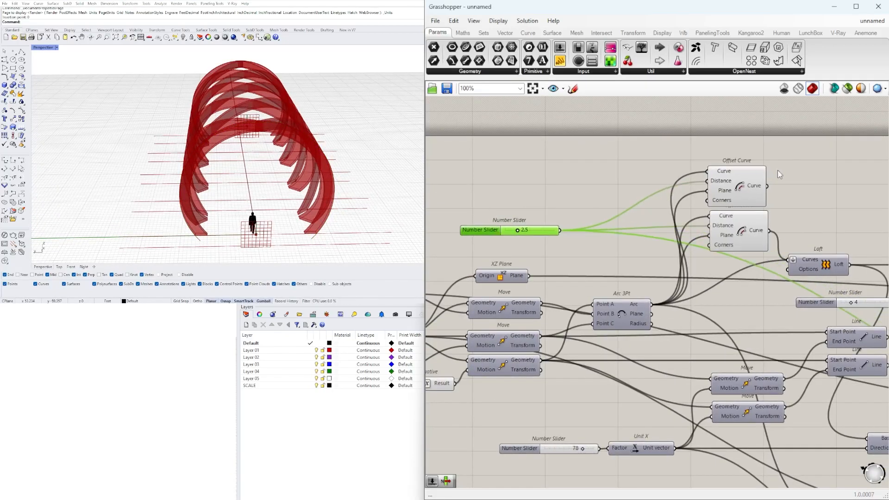
# Step: Add a Division component for the 2.5 slider and connect its Result to the duplicate Offset Curve's Distance
pyautogui.scroll(3, 628, 225)
pyautogui.doubleClick(609, 273)
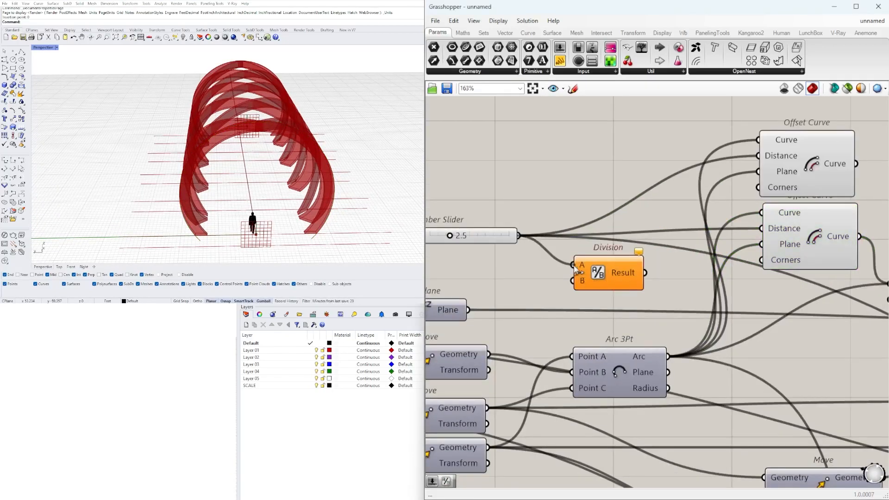
pyautogui.moveTo(819, 153); pyautogui.dragTo(723, 153, button='right')
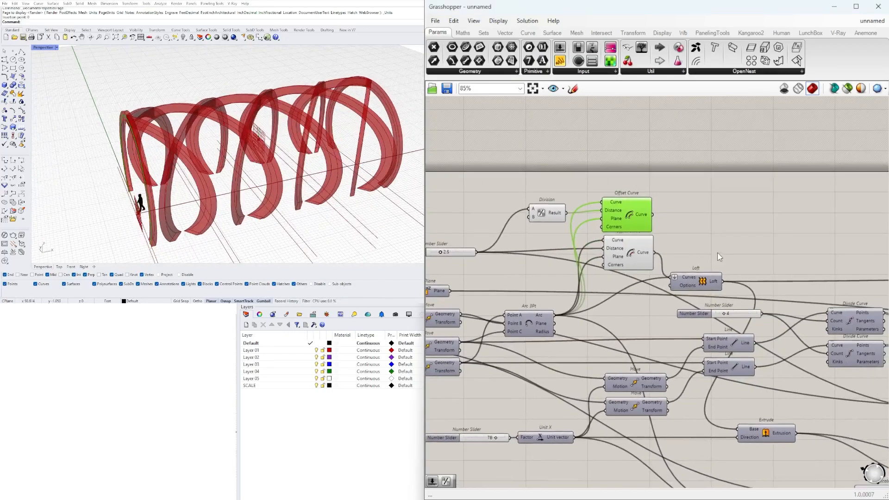
# Step: Add a second vault Extrude with the duplicate offset curve as Base
pyautogui.click(819, 436)
pyautogui.moveTo(241, 187); pyautogui.dragTo(220, 194, button='right')
pyautogui.scroll(-3, 759, 355)
pyautogui.moveTo(760, 355); pyautogui.dragTo(593, 257, button='right')
pyautogui.scroll(2, 712, 382)
# Step: Add Isotrim and Divide Domain² components, both fed by the second vault extrusion through a relay
pyautogui.click(712, 382)
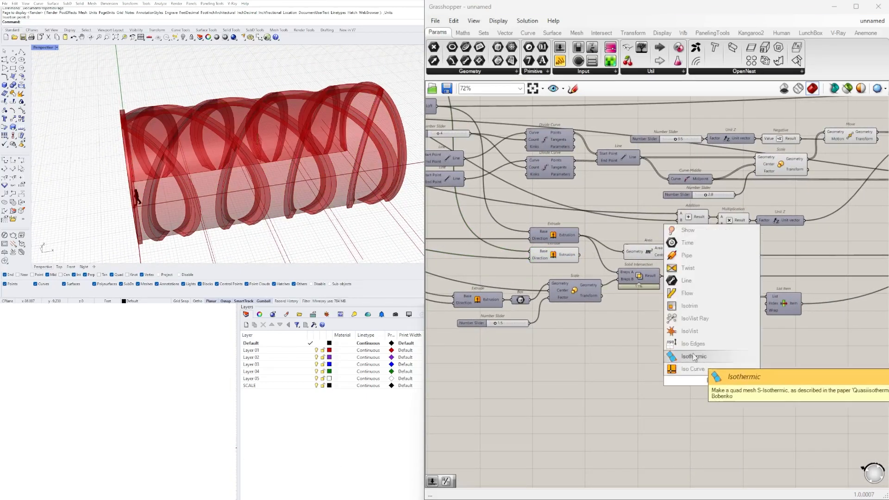
pyautogui.click(689, 305)
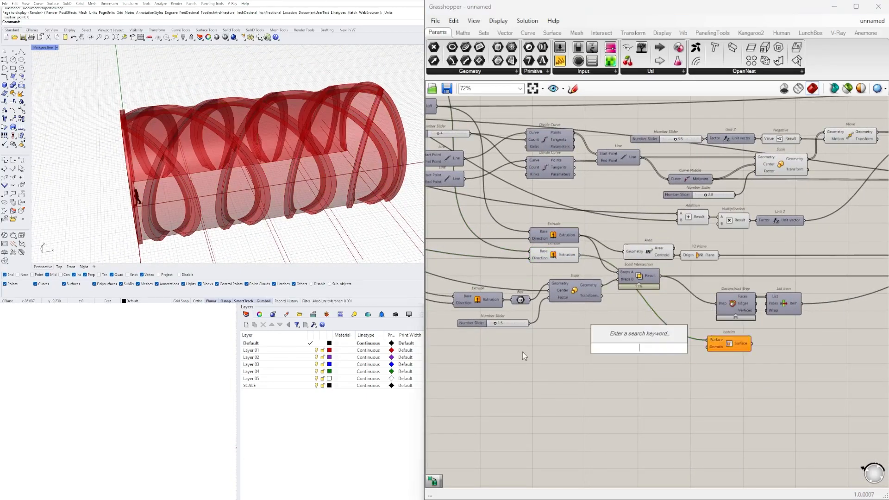
pyautogui.moveTo(633, 293); pyautogui.dragTo(654, 359)
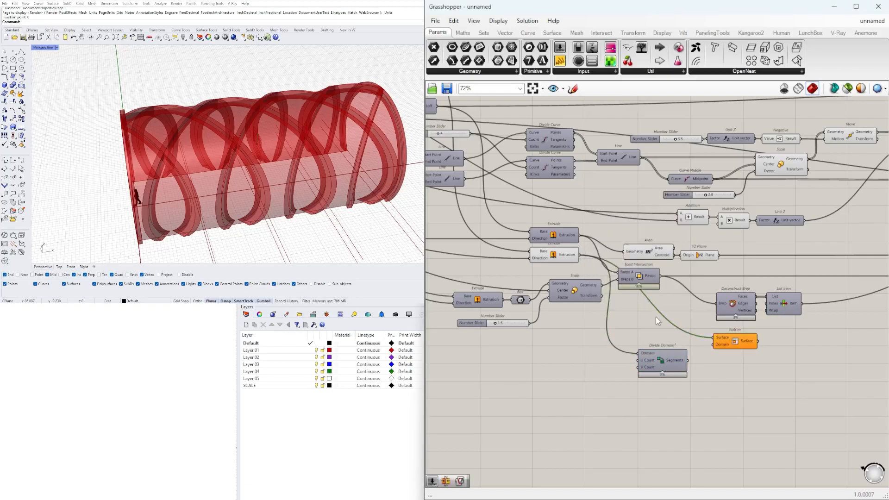
pyautogui.moveTo(708, 348); pyautogui.dragTo(712, 345)
pyautogui.moveTo(735, 343); pyautogui.dragTo(753, 341)
pyautogui.moveTo(678, 363); pyautogui.dragTo(708, 355)
# Step: Connect number sliders of 1 and 10 to the U Count and V Count of Divide Domain²
pyautogui.doubleClick(594, 361)
pyautogui.write('5')
pyautogui.press('Return')
pyautogui.scroll(3, 642, 359)
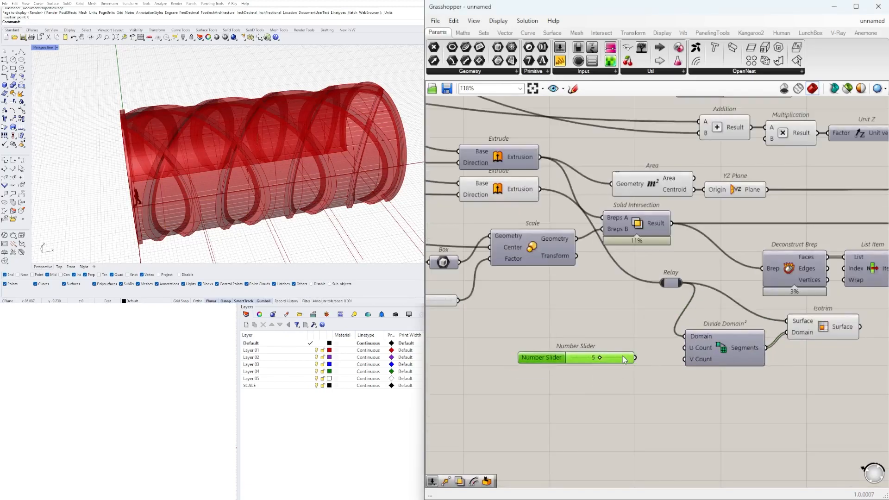
pyautogui.moveTo(649, 349); pyautogui.dragTo(685, 347)
pyautogui.click(823, 327)
pyautogui.moveTo(649, 364); pyautogui.dragTo(656, 337)
pyautogui.scroll(3, 506, 370)
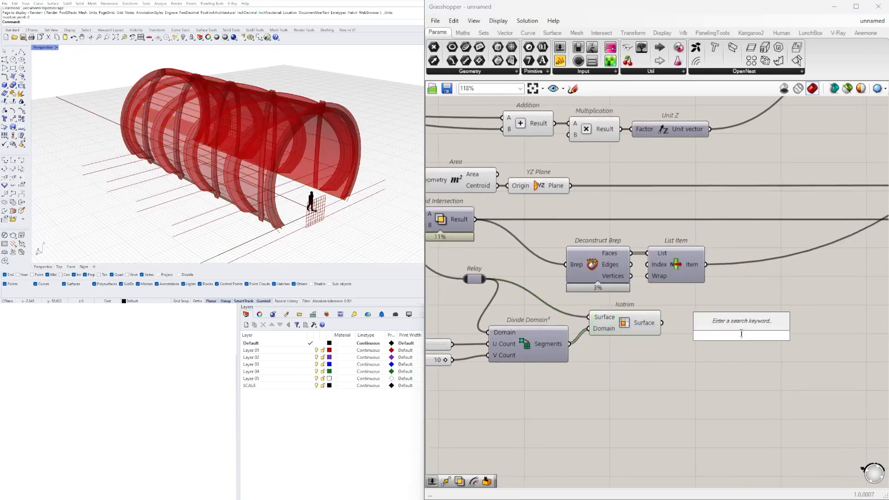
# Step: Add a Brep Join component fed by the Isotrim surfaces, with its Breps input flattened
pyautogui.rightClick(721, 315)
pyautogui.click(758, 390)
pyautogui.moveTo(750, 335); pyautogui.dragTo(717, 323)
# Step: Align and tidy the count sliders, relay, Divide Domain², Isotrim and Brep Join components on the canvas
pyautogui.moveTo(685, 394); pyautogui.dragTo(743, 384, button='right')
pyautogui.moveTo(597, 386); pyautogui.dragTo(537, 324)
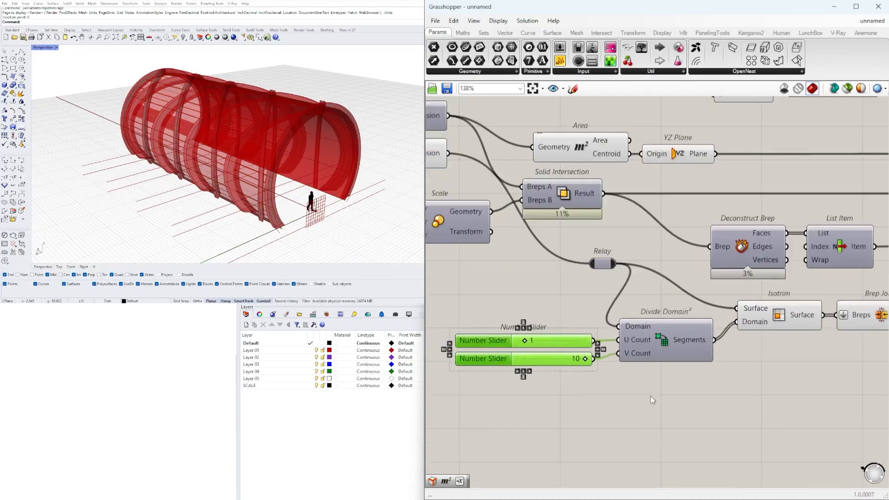
pyautogui.scroll(-2, 602, 370)
pyautogui.moveTo(450, 414); pyautogui.dragTo(796, 310)
pyautogui.moveTo(602, 350); pyautogui.dragTo(641, 348)
pyautogui.moveTo(841, 366); pyautogui.dragTo(725, 329)
pyautogui.moveTo(557, 301); pyautogui.dragTo(579, 328)
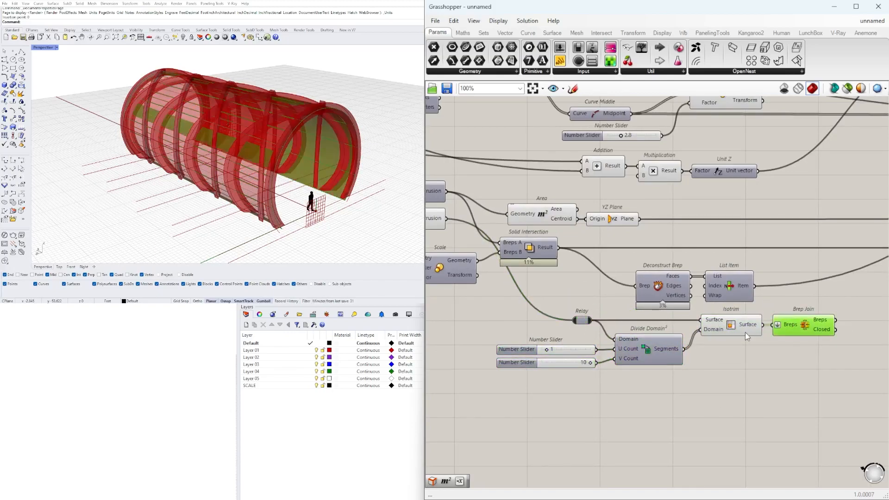
# Step: Hide the previews of the Isotrim and Brep Join components and add a Brep Edges component fed by the joined breps
pyautogui.moveTo(820, 372); pyautogui.dragTo(733, 321)
pyautogui.hotkey('ctrl', 'q')
pyautogui.click(820, 372)
pyautogui.moveTo(834, 359); pyautogui.dragTo(622, 372, button='right')
pyautogui.write('EDGES')
pyautogui.press('Return')
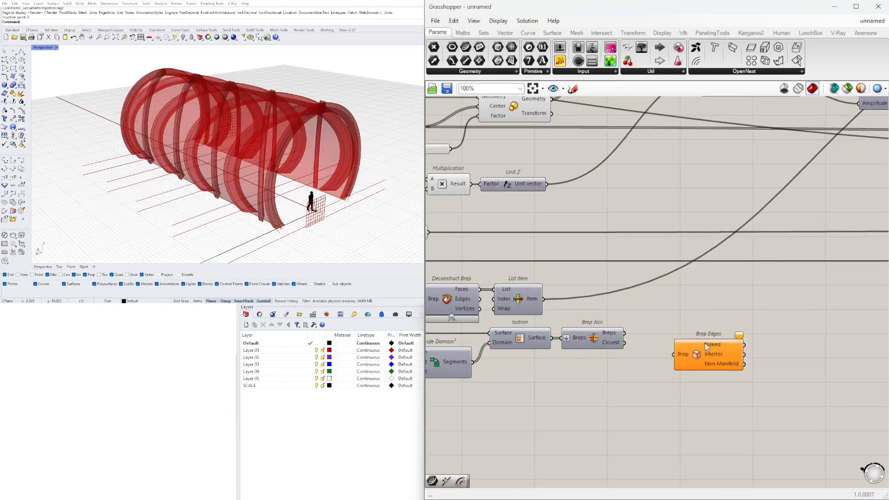
pyautogui.moveTo(677, 339); pyautogui.dragTo(674, 337)
# Step: Add a Curve container fed by the Interior output of Brep Edges
pyautogui.click(788, 345)
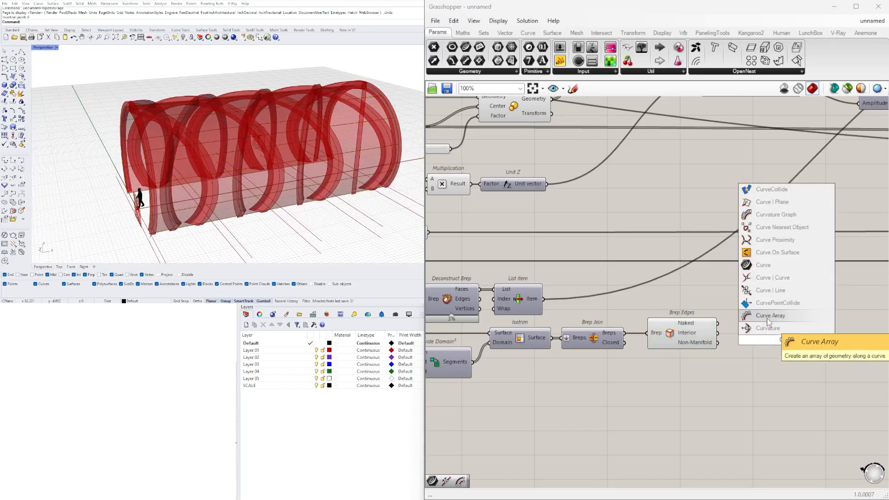
pyautogui.click(763, 318)
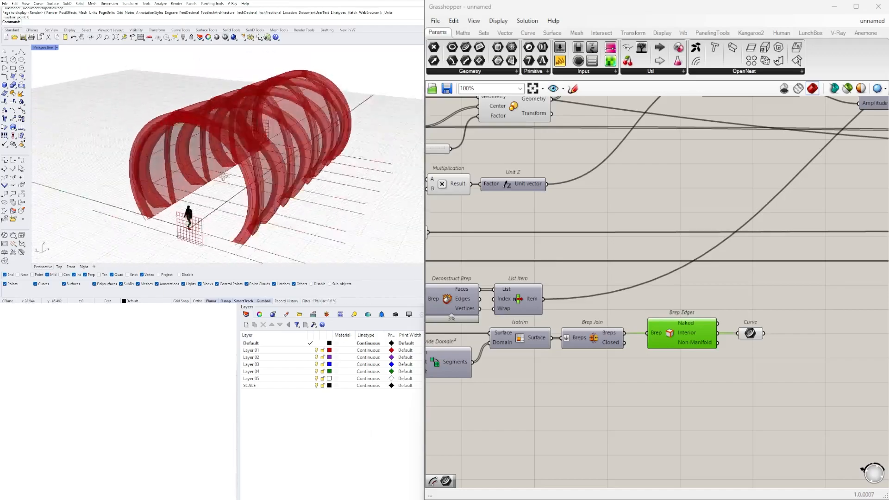
pyautogui.moveTo(756, 331); pyautogui.dragTo(658, 327, button='right')
pyautogui.doubleClick(708, 332)
pyautogui.write('spl')
pyautogui.press('Escape')
# Step: Add a Pipe component fed by the Curve container, with a number slider of 1.5 beside it
pyautogui.doubleClick(739, 336)
pyautogui.write('pipe')
pyautogui.click(736, 327)
pyautogui.scroll(1, 659, 328)
pyautogui.moveTo(665, 329); pyautogui.dragTo(722, 318)
pyautogui.write('1.5')
pyautogui.press('Return')
pyautogui.scroll(2, 676, 376)
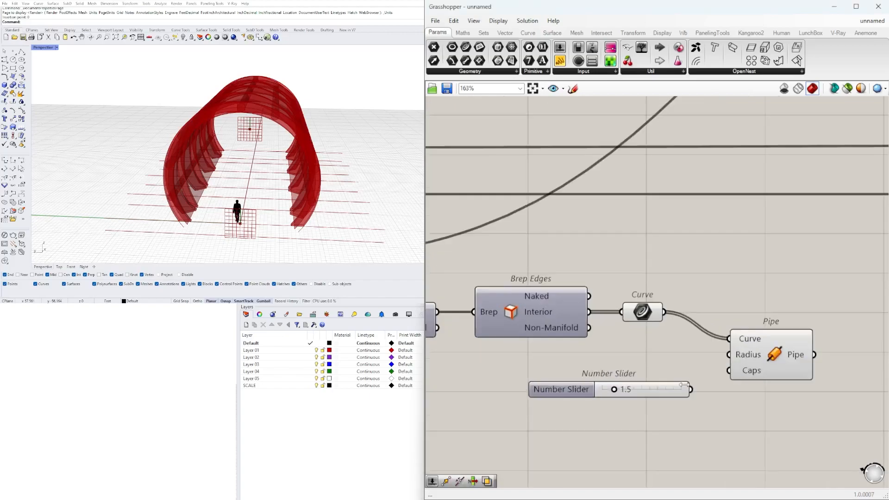
# Step: Connect the number slider to the Pipe's Radius and add a Box container fed by the Pipe output
pyautogui.moveTo(864, 338); pyautogui.dragTo(715, 321, button='right')
pyautogui.doubleClick(715, 321)
pyautogui.write('box')
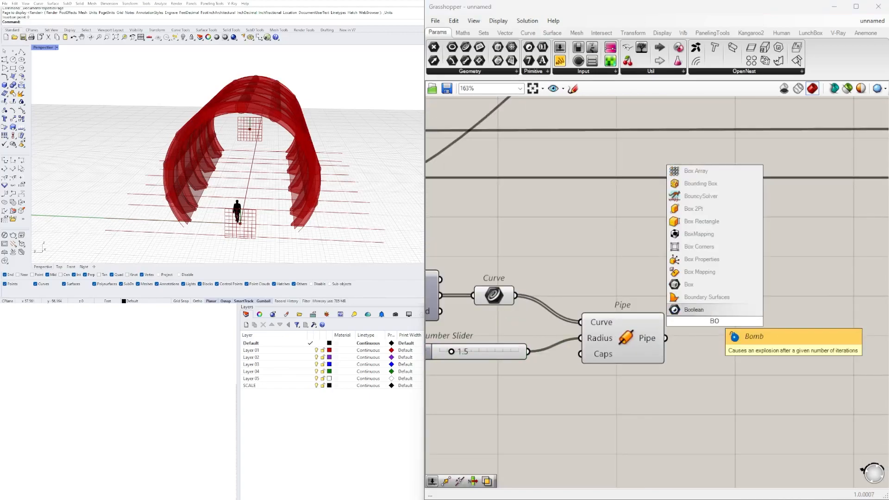
pyautogui.click(724, 310)
pyautogui.moveTo(717, 323); pyautogui.dragTo(705, 341)
pyautogui.moveTo(665, 338); pyautogui.dragTo(683, 338)
# Step: Set the Pipe's radius slider to 0.4
pyautogui.moveTo(452, 353); pyautogui.dragTo(566, 337, button='right')
pyautogui.scroll(6, 567, 337)
pyautogui.moveTo(563, 331); pyautogui.dragTo(540, 330)
pyautogui.moveTo(222, 176); pyautogui.dragTo(241, 176, button='right')
pyautogui.scroll(-7, 736, 374)
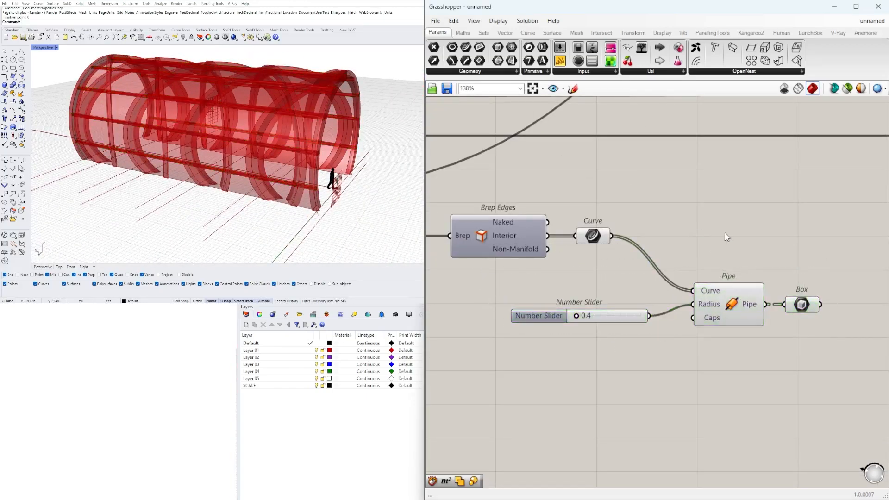
# Step: Add Curve Middle and Scale components so the interior edge curves scale about their own midpoints
pyautogui.write('id')
pyautogui.press('Return')
pyautogui.click(814, 232)
pyautogui.write('scale')
pyautogui.press('Return')
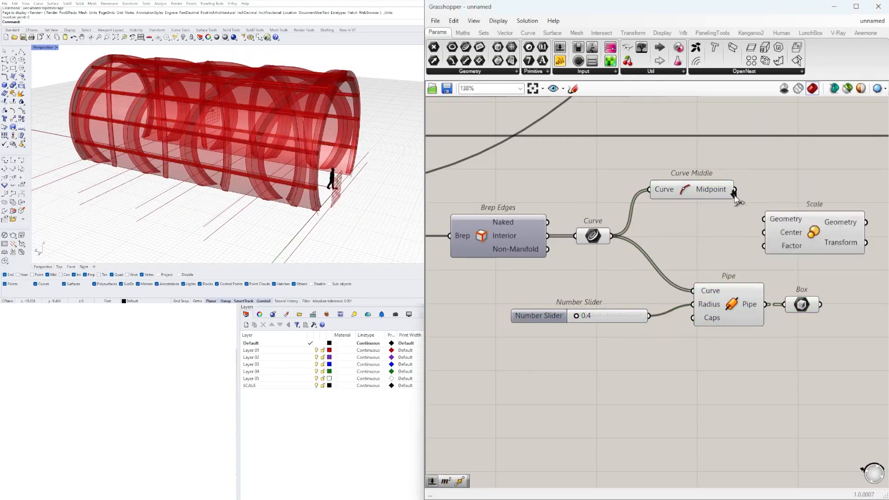
pyautogui.click(591, 202)
pyautogui.moveTo(590, 202); pyautogui.dragTo(599, 221, button='right')
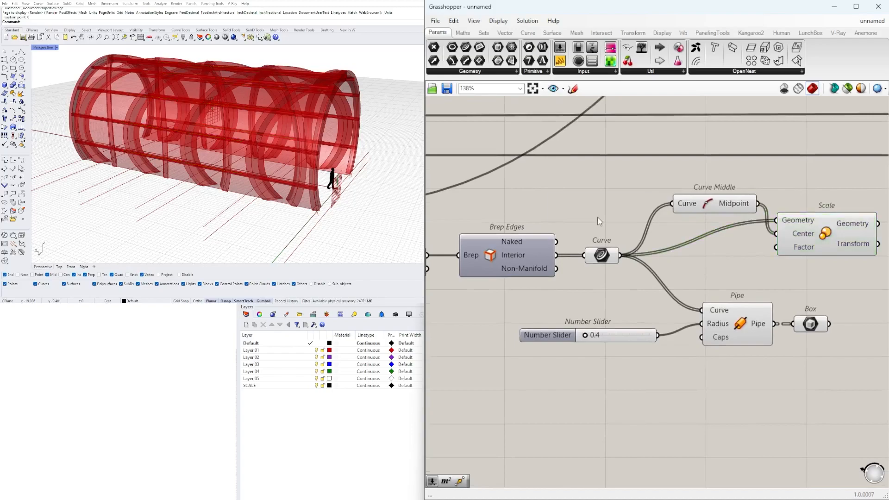
# Step: Connect a 0.99 number slider to the Scale's Factor and feed the scaled curves into the Pipe
pyautogui.moveTo(506, 212); pyautogui.dragTo(399, 212, button='right')
pyautogui.click(720, 234)
pyautogui.moveTo(630, 324); pyautogui.dragTo(813, 318)
pyautogui.moveTo(690, 252); pyautogui.dragTo(694, 278)
pyautogui.moveTo(567, 239); pyautogui.dragTo(754, 229, button='right')
pyautogui.click(753, 238)
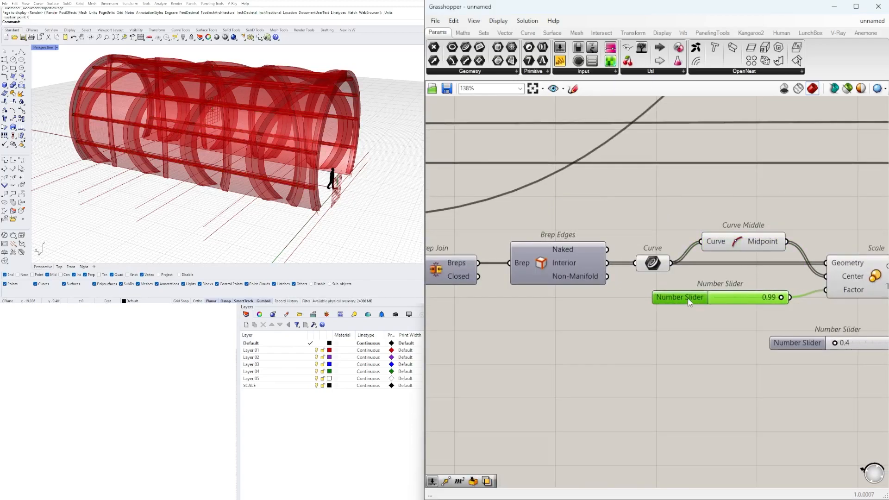
# Step: Align the Curve Middle, Scale, Pipe, Box and slider components neatly on the canvas
pyautogui.scroll(-2, 696, 296)
pyautogui.moveTo(701, 216); pyautogui.dragTo(799, 316)
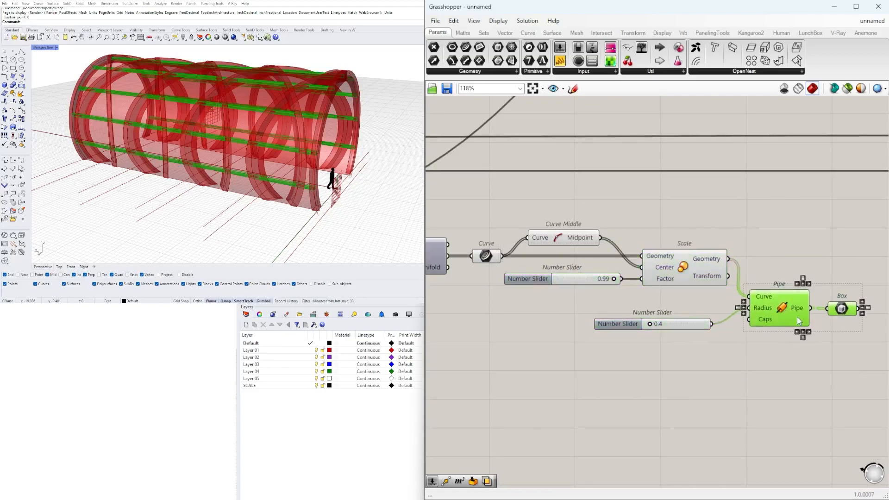
pyautogui.moveTo(852, 366); pyautogui.dragTo(468, 204)
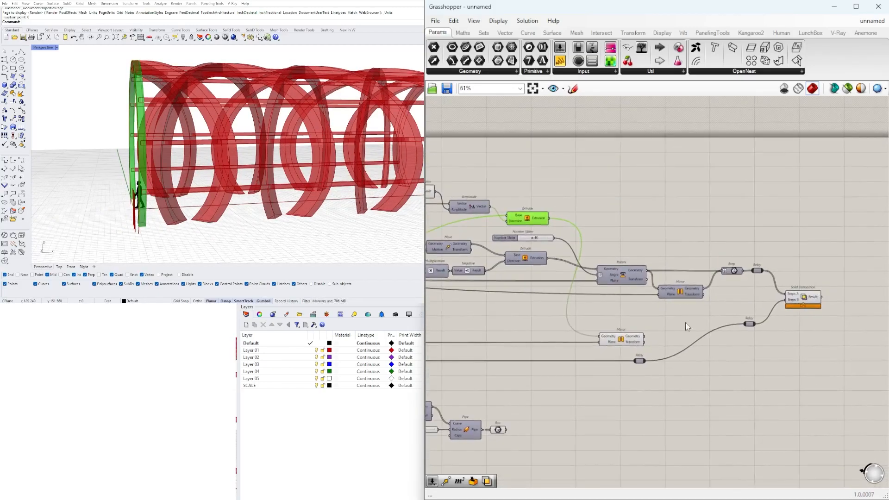
# Step: Set the pipe curves' scale factor to 0.98 and the Divide Domain² V Count to 6
pyautogui.doubleClick(786, 346)
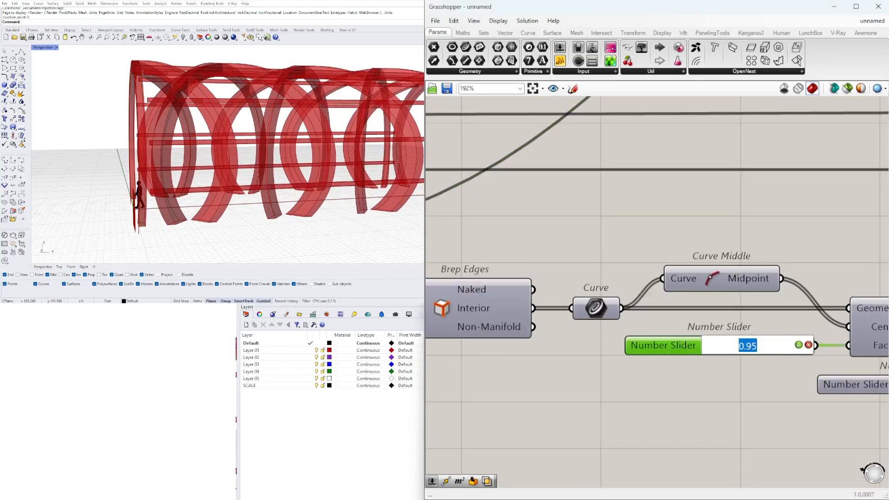
pyautogui.moveTo(264, 193); pyautogui.dragTo(159, 171, button='right')
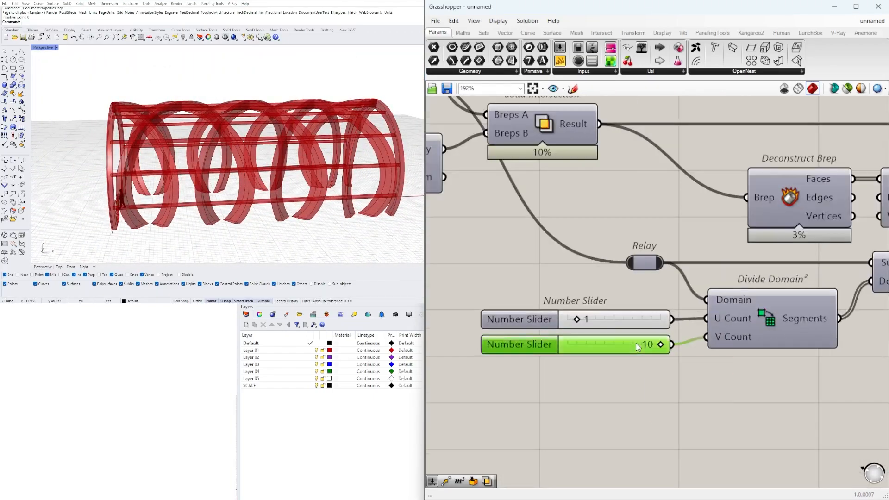
pyautogui.moveTo(635, 342); pyautogui.dragTo(623, 344)
pyautogui.moveTo(178, 180); pyautogui.dragTo(222, 192, button='right')
# Step: Turn off the viewport preview of the Line component fed by the two Divide Curve components
pyautogui.click(591, 266)
pyautogui.scroll(-6, 590, 266)
pyautogui.moveTo(500, 336); pyautogui.dragTo(476, 369, button='right')
pyautogui.scroll(3, 661, 290)
pyautogui.click(538, 273)
pyautogui.moveTo(162, 178); pyautogui.dragTo(201, 197, button='right')
pyautogui.moveTo(639, 273); pyautogui.dragTo(633, 359, button='right')
pyautogui.rightClick(700, 190)
pyautogui.click(728, 210)
pyautogui.moveTo(222, 162); pyautogui.dragTo(417, 166, button='right')
pyautogui.rightClick(708, 191)
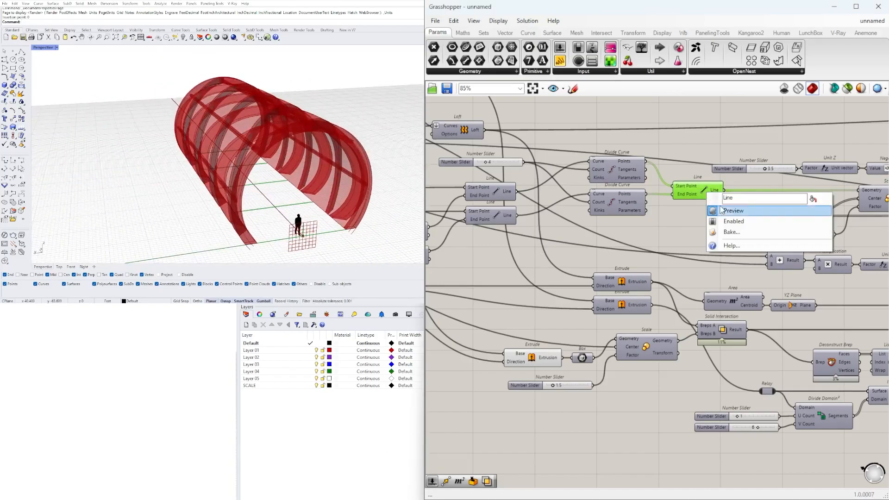
pyautogui.moveTo(338, 188); pyautogui.dragTo(304, 170, button='right')
# Step: Hide the preview of the remaining helper geometry around the ribs
pyautogui.moveTo(509, 296); pyautogui.dragTo(719, 257, button='right')
pyautogui.scroll(-1, 720, 257)
pyautogui.moveTo(766, 173); pyautogui.dragTo(634, 226, button='right')
pyautogui.scroll(1, 634, 226)
pyautogui.hotkey('ctrl', 'q')
pyautogui.scroll(-2, 712, 376)
pyautogui.moveTo(712, 377); pyautogui.dragTo(453, 334, button='right')
pyautogui.scroll(2, 639, 384)
# Step: Add a second List Item component below Brep Join, fed by the Item output of the face List Item
pyautogui.moveTo(324, 216); pyautogui.dragTo(380, 214, button='right')
pyautogui.scroll(-2, 833, 296)
pyautogui.moveTo(833, 296); pyautogui.dragTo(589, 329, button='right')
pyautogui.moveTo(531, 365); pyautogui.dragTo(763, 328, button='right')
pyautogui.scroll(3, 342, 208)
pyautogui.moveTo(342, 209); pyautogui.dragTo(382, 209, button='right')
pyautogui.scroll(2, 740, 424)
pyautogui.moveTo(740, 425); pyautogui.dragTo(705, 387, button='right')
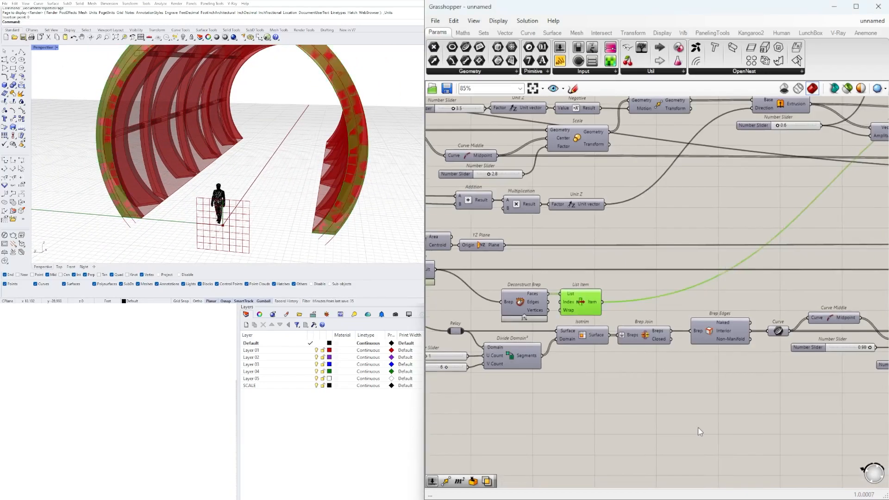
pyautogui.write('ITEM')
pyautogui.press('Return')
pyautogui.scroll(3, 683, 413)
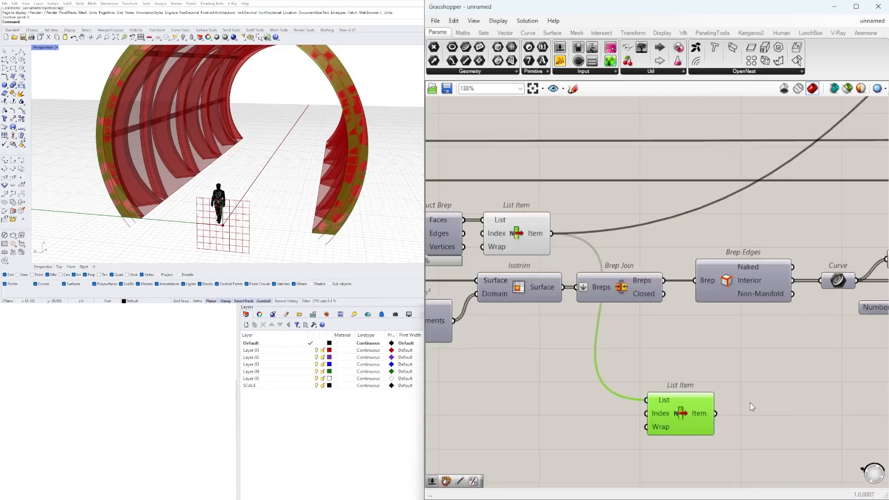
# Step: Insert a Deconstruct Brep component before the new List Item so that it picks from the selected face's edges
pyautogui.doubleClick(750, 402)
pyautogui.write('DECON')
pyautogui.click(723, 346)
pyautogui.moveTo(831, 413); pyautogui.dragTo(839, 427)
pyautogui.moveTo(839, 427); pyautogui.dragTo(651, 385, button='right')
pyautogui.rightClick(732, 387)
pyautogui.click(757, 378)
pyautogui.scroll(-2, 770, 399)
pyautogui.moveTo(703, 413); pyautogui.dragTo(568, 347)
pyautogui.moveTo(546, 352); pyautogui.dragTo(550, 406)
pyautogui.click(532, 371)
pyautogui.click(649, 417)
pyautogui.moveTo(180, 194)
pyautogui.mouseDown(button='right')
pyautogui.moveTo(246, 207)
pyautogui.moveTo(194, 194)
pyautogui.mouseUp(button='right')
pyautogui.scroll(5, 167, 206)
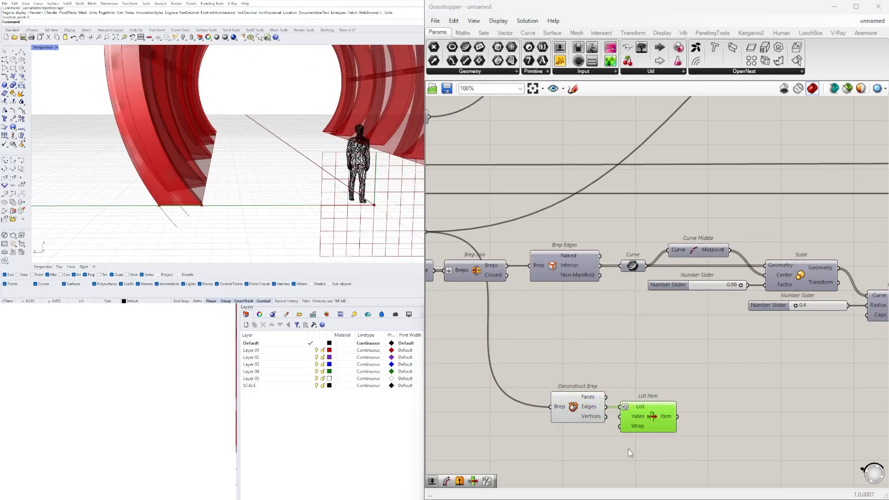
# Step: Add Curve Middle and Scale components that scale the picked edge about its midpoint
pyautogui.moveTo(641, 453); pyautogui.dragTo(628, 416, button='right')
pyautogui.write('mi')
pyautogui.click(690, 347)
pyautogui.moveTo(676, 406); pyautogui.dragTo(695, 408)
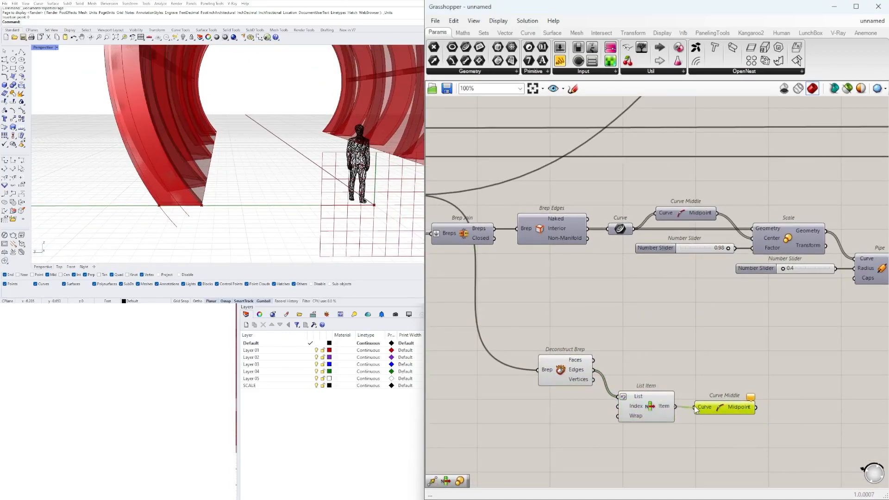
pyautogui.press('Return')
pyautogui.moveTo(677, 410); pyautogui.dragTo(584, 406, button='right')
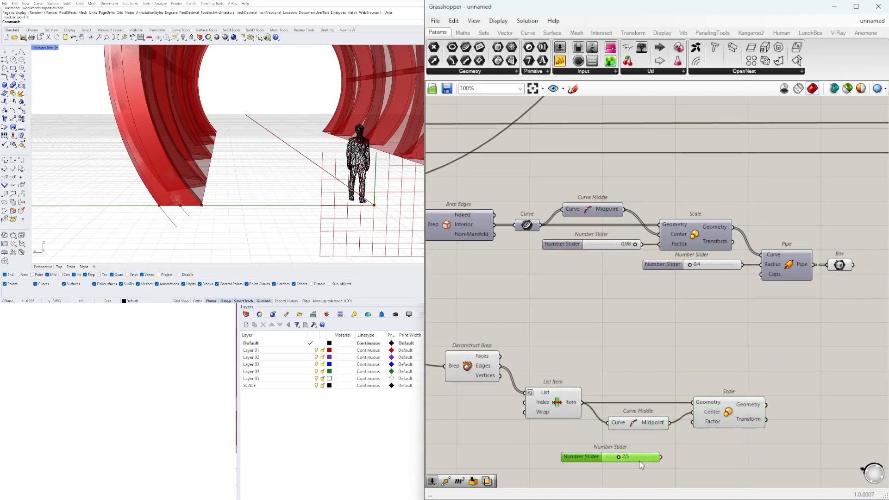
# Step: Connect the new number slider to the edge Scale's Factor input and reduce its value
pyautogui.moveTo(247, 213); pyautogui.dragTo(301, 227, button='right')
pyautogui.click(712, 355)
pyautogui.moveTo(712, 356); pyautogui.dragTo(689, 293, button='right')
pyautogui.click(753, 380)
pyautogui.scroll(-2, 685, 315)
pyautogui.scroll(1, 690, 293)
pyautogui.click(610, 362)
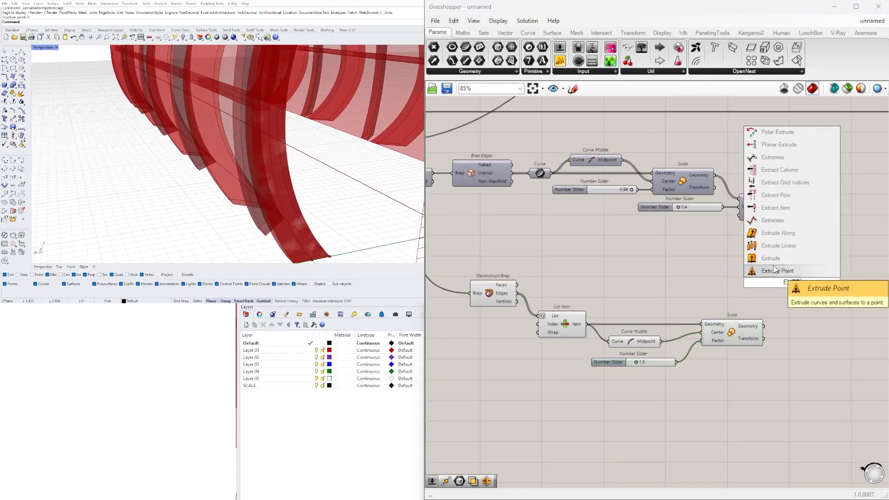
# Step: Add an Extrude component that extrudes the scaled edge along the vault's length direction
pyautogui.click(771, 259)
pyautogui.click(758, 331)
pyautogui.moveTo(765, 327); pyautogui.dragTo(716, 332, button='right')
pyautogui.moveTo(742, 285); pyautogui.dragTo(817, 308)
pyautogui.scroll(-4, 639, 321)
pyautogui.scroll(4, 801, 262)
pyautogui.moveTo(639, 321); pyautogui.dragTo(848, 268, button='right')
pyautogui.scroll(-10, 666, 280)
pyautogui.moveTo(675, 273); pyautogui.dragTo(768, 385)
pyautogui.scroll(11, 666, 296)
pyautogui.scroll(-4, 260, 185)
pyautogui.moveTo(277, 186); pyautogui.dragTo(202, 212, button='right')
# Step: Add a second Extrude with a slider-driven Unit Z direction to thicken the base strip vertically
pyautogui.moveTo(809, 375); pyautogui.dragTo(783, 372)
pyautogui.moveTo(783, 372); pyautogui.dragTo(627, 326, button='right')
pyautogui.click(685, 308)
pyautogui.scroll(-4, 741, 296)
pyautogui.scroll(3, 804, 294)
pyautogui.moveTo(804, 294); pyautogui.dragTo(681, 294, button='right')
pyautogui.scroll(-4, 680, 294)
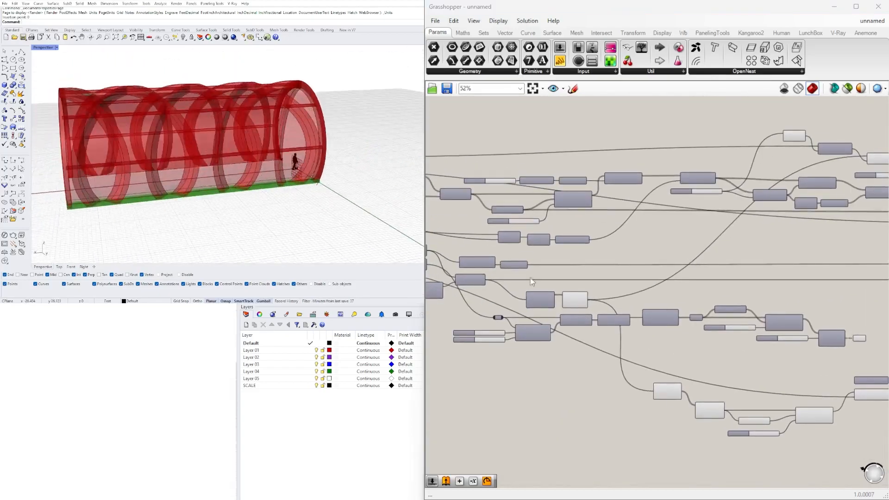
pyautogui.scroll(3, 757, 206)
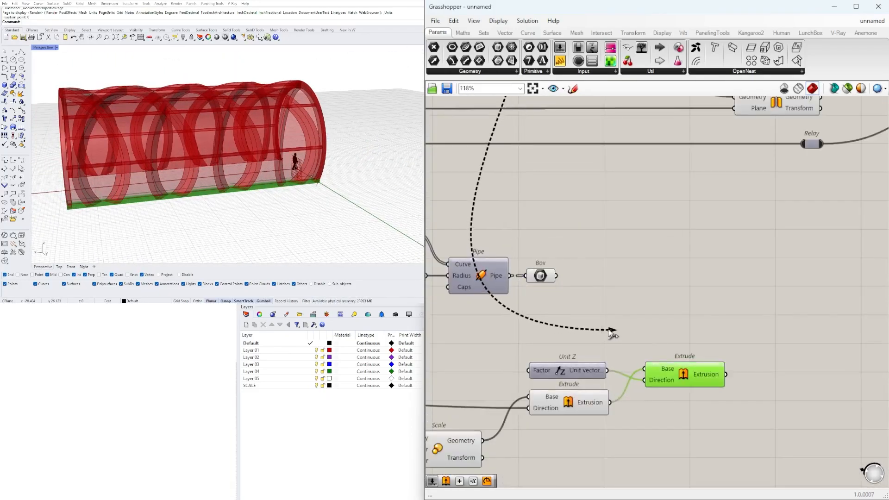
pyautogui.moveTo(615, 338); pyautogui.dragTo(644, 369)
pyautogui.moveTo(278, 208); pyautogui.dragTo(243, 226, button='right')
pyautogui.scroll(3, 243, 225)
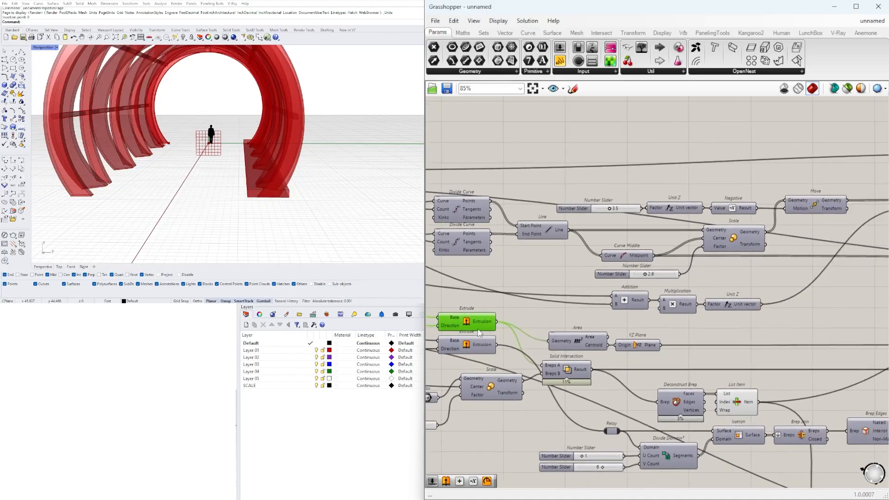
# Step: Add a copy of the Solid Intersection component that intersects the vault extrusion with the thickened base strip
pyautogui.rightClick(574, 371)
pyautogui.click(594, 387)
pyautogui.click(574, 370)
pyautogui.moveTo(592, 370); pyautogui.dragTo(519, 295)
pyautogui.scroll(-5, 791, 312)
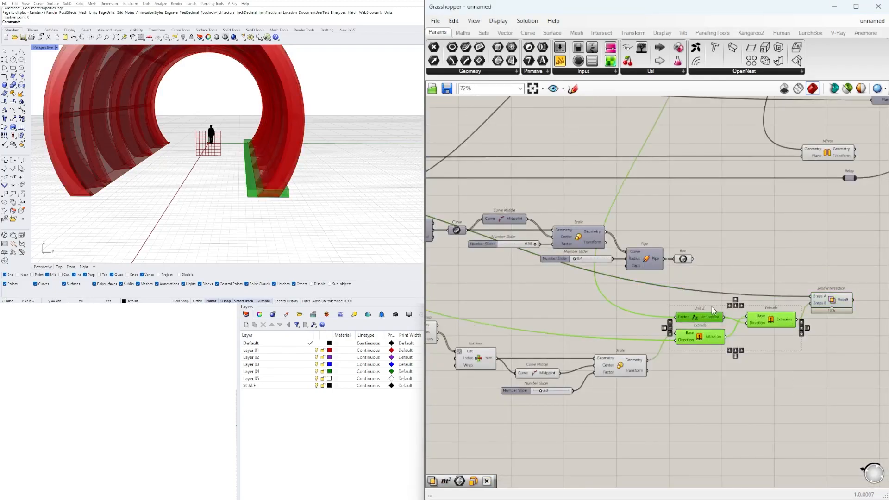
# Step: Turn off the previews of the helper components behind the base beam and the vault subdivision
pyautogui.moveTo(466, 317); pyautogui.dragTo(704, 436)
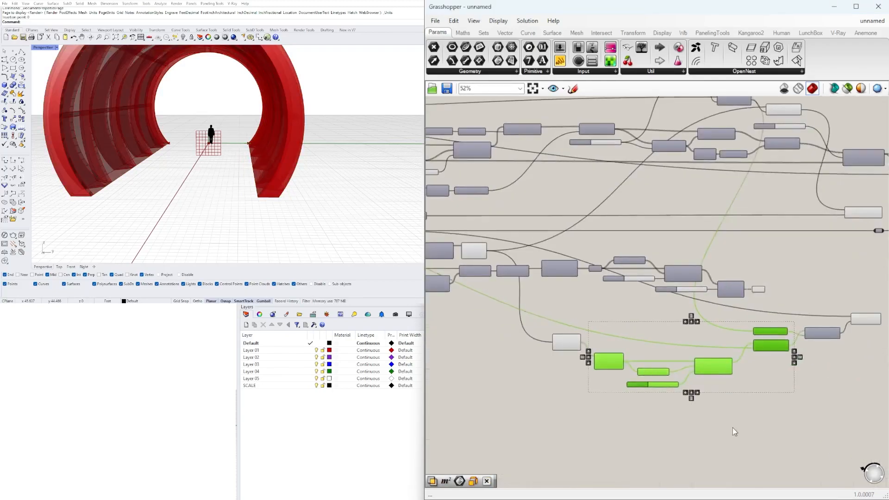
pyautogui.middleClick(575, 307)
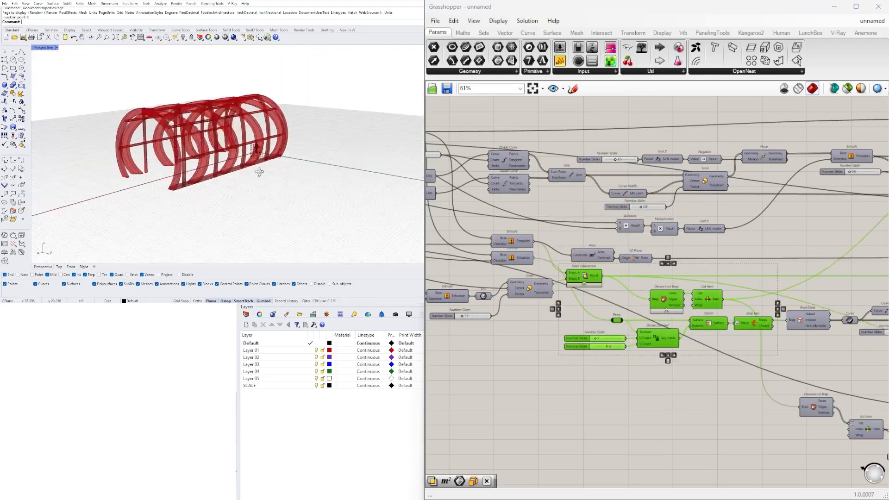
# Step: Add a Mirror component fed by the base beam's Solid Intersection to create the beam on the opposite side
pyautogui.moveTo(258, 170); pyautogui.dragTo(140, 173, button='right')
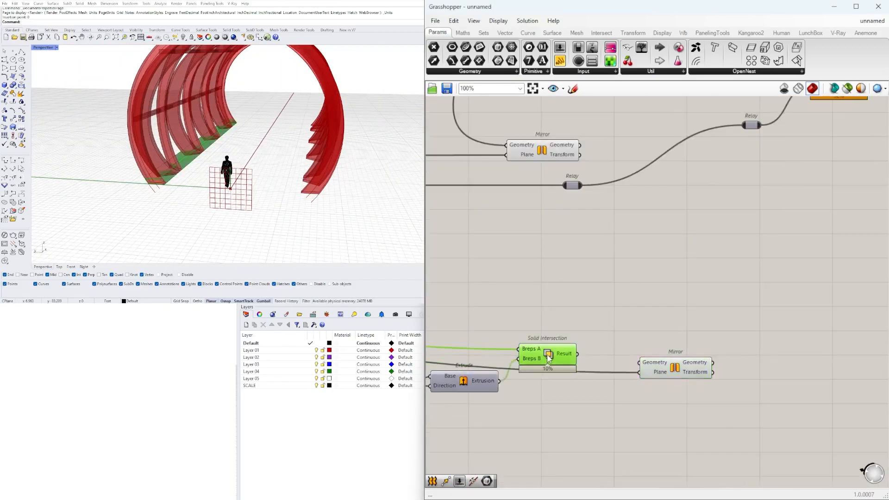
pyautogui.moveTo(686, 406); pyautogui.dragTo(632, 310)
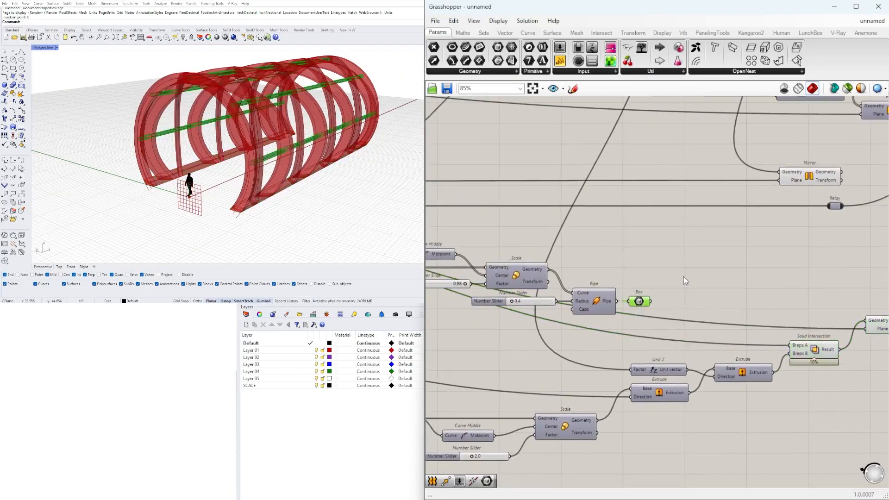
# Step: Collect the pipes, both base beams and the intersected ribs in separate, grouped Geometry containers
pyautogui.click(693, 281)
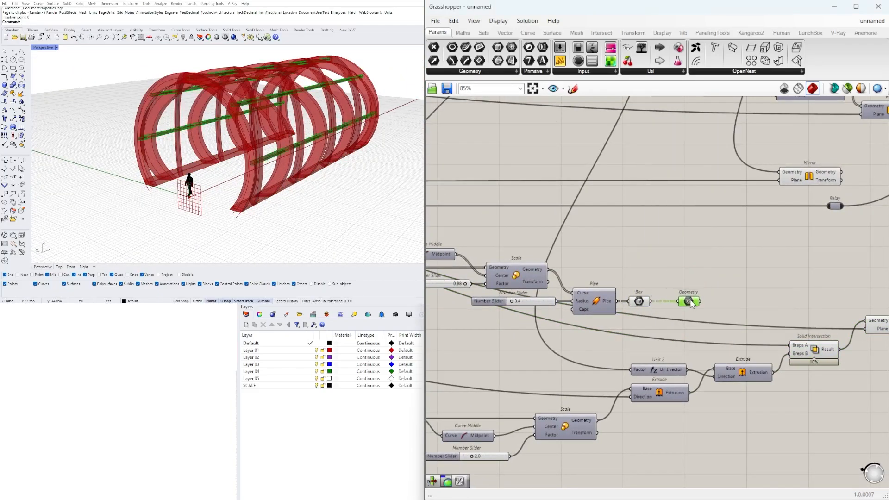
pyautogui.press('space')
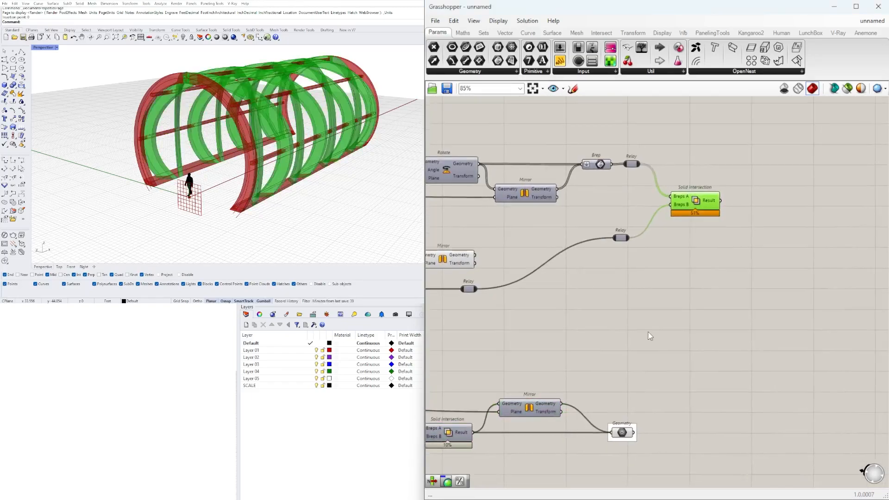
pyautogui.hotkey('ctrl', 'g')
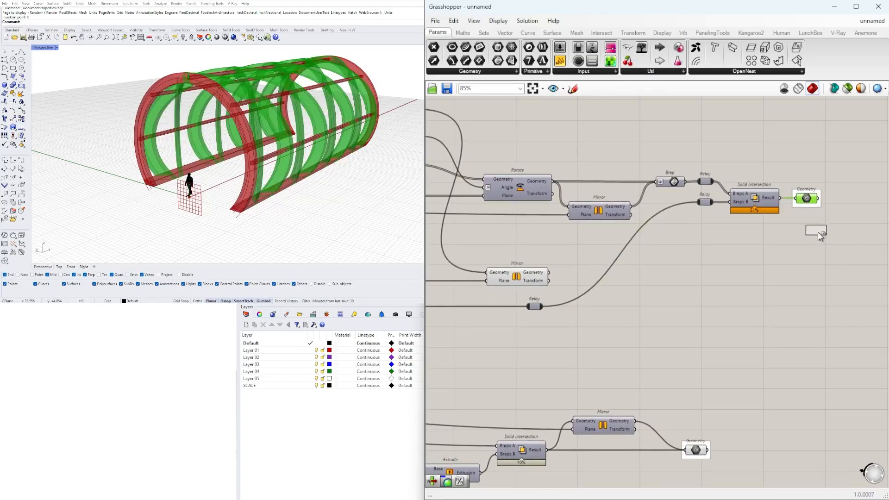
# Step: Collect both end arches through a Relay in a grouped Geometry container and subtract the base beams with Solid Difference
pyautogui.click(518, 269)
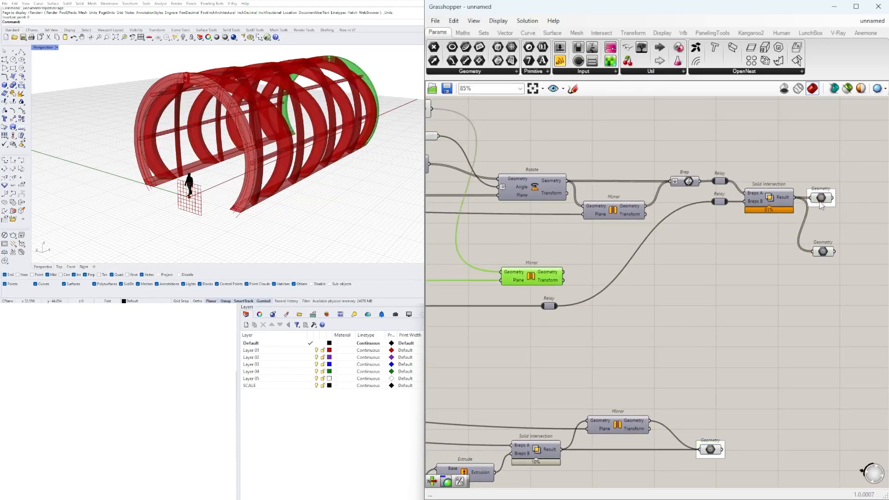
pyautogui.middleClick(556, 252)
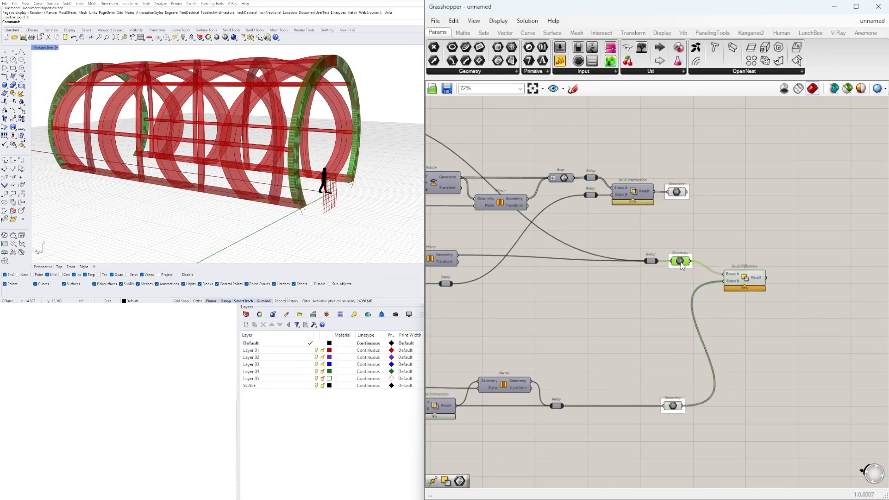
# Step: Add a grouped Geometry container for the Solid Difference result and swap its inputs so the arches cut the base beams
pyautogui.moveTo(676, 250); pyautogui.dragTo(771, 267)
pyautogui.click(794, 278)
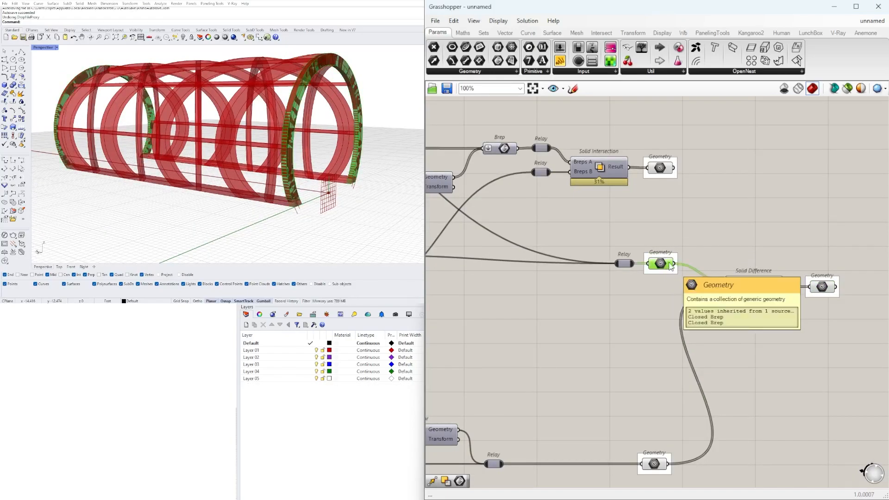
pyautogui.click(654, 463)
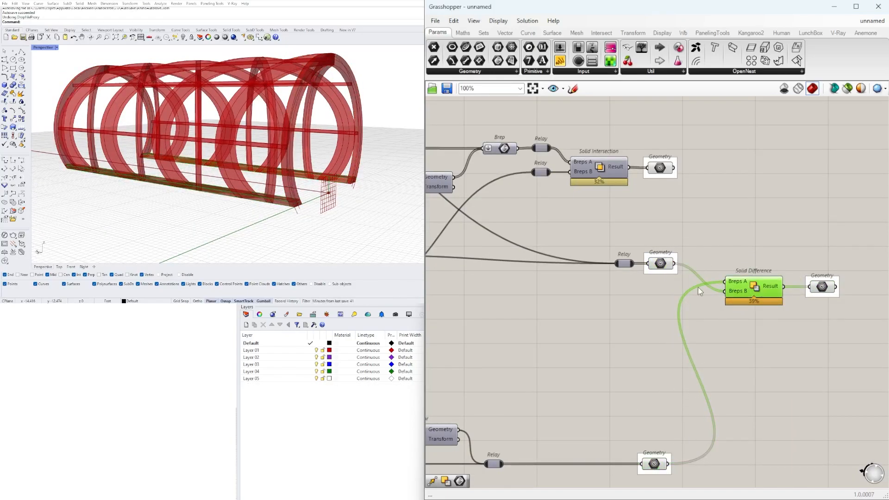
# Step: Feed the end arches into an additional grouped Geometry container beside the Solid Difference and ungroup the intermediate arches container
pyautogui.click(656, 465)
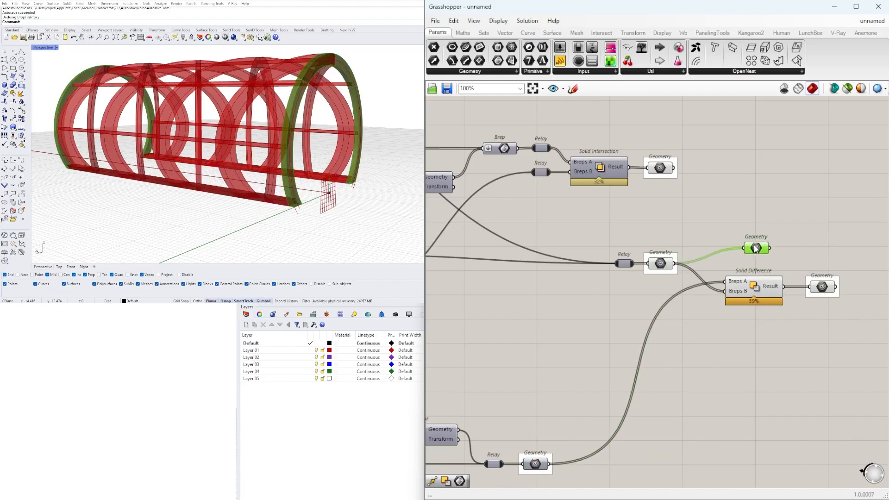
pyautogui.click(756, 249)
pyautogui.moveTo(767, 272); pyautogui.dragTo(677, 285, button='right')
pyautogui.click(732, 301)
pyautogui.click(662, 303)
pyautogui.moveTo(590, 333); pyautogui.dragTo(532, 253)
pyautogui.middleClick(533, 254)
pyautogui.click(567, 241)
pyautogui.click(665, 264)
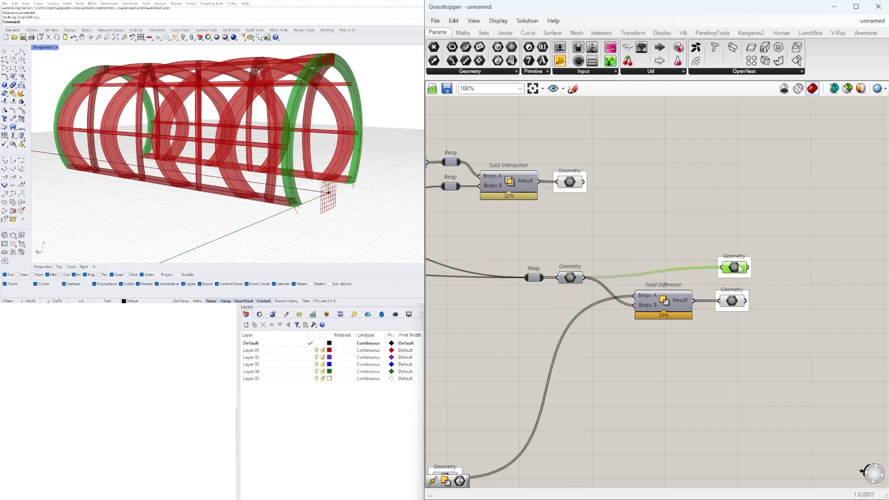
# Step: Move the Solid Difference closer to its source and line up the final Geometry containers in one column
pyautogui.moveTo(675, 309); pyautogui.dragTo(649, 313)
pyautogui.moveTo(706, 269); pyautogui.dragTo(706, 274)
pyautogui.click(577, 185)
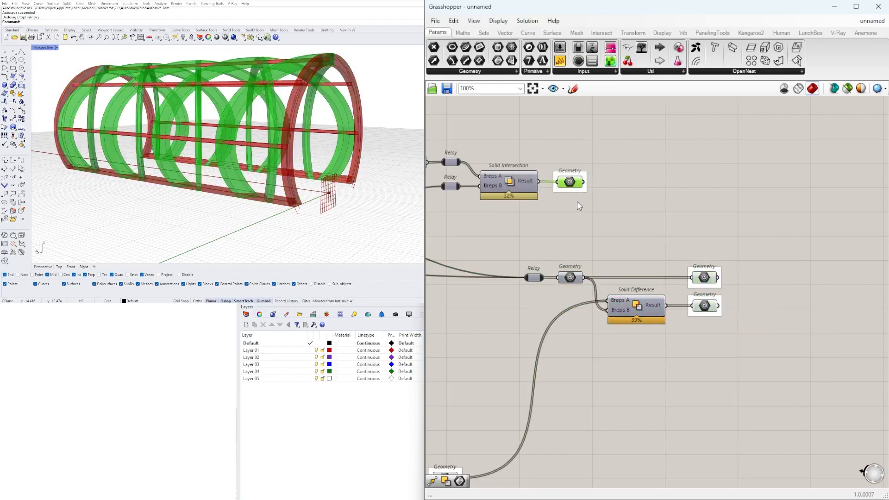
pyautogui.click(660, 245)
pyautogui.scroll(-3, 569, 405)
pyautogui.moveTo(569, 405); pyautogui.dragTo(700, 318, button='right')
pyautogui.moveTo(722, 289); pyautogui.dragTo(792, 155)
pyautogui.moveTo(613, 348); pyautogui.dragTo(702, 342, button='right')
pyautogui.click(478, 316)
pyautogui.hotkey('ctrl', 'z')
# Step: Turn off the preview of all components that precede the final Geometry containers
pyautogui.scroll(-3, 760, 342)
pyautogui.moveTo(800, 404); pyautogui.dragTo(556, 203)
pyautogui.scroll(-2, 541, 206)
pyautogui.hotkey('ctrl', 'q')
pyautogui.moveTo(746, 261); pyautogui.dragTo(611, 296, button='right')
pyautogui.scroll(4, 612, 296)
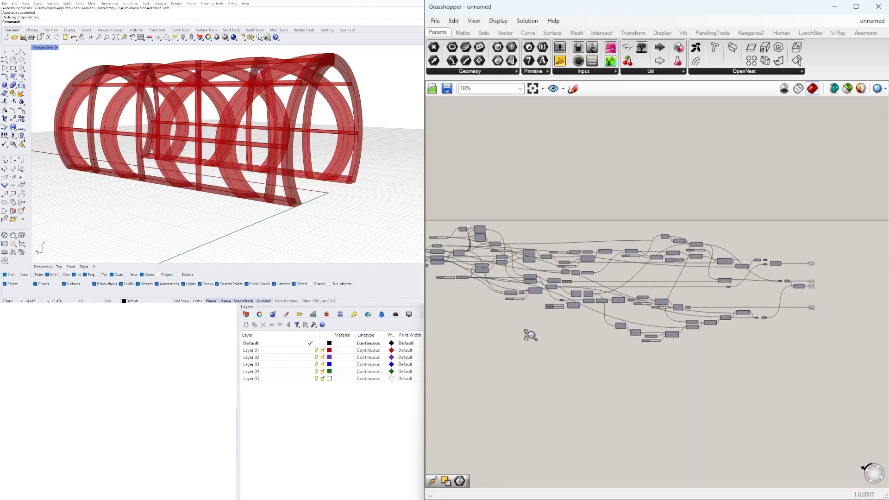
# Step: Test the model by varying the Number Slider feeding the Unit Y Factor and leave it at 20
pyautogui.scroll(10, 530, 335)
pyautogui.moveTo(515, 376); pyautogui.dragTo(534, 374)
pyautogui.moveTo(390, 164); pyautogui.dragTo(363, 189, button='right')
pyautogui.moveTo(534, 374)
pyautogui.mouseDown()
pyautogui.moveTo(555, 373)
pyautogui.moveTo(518, 371)
pyautogui.mouseUp()
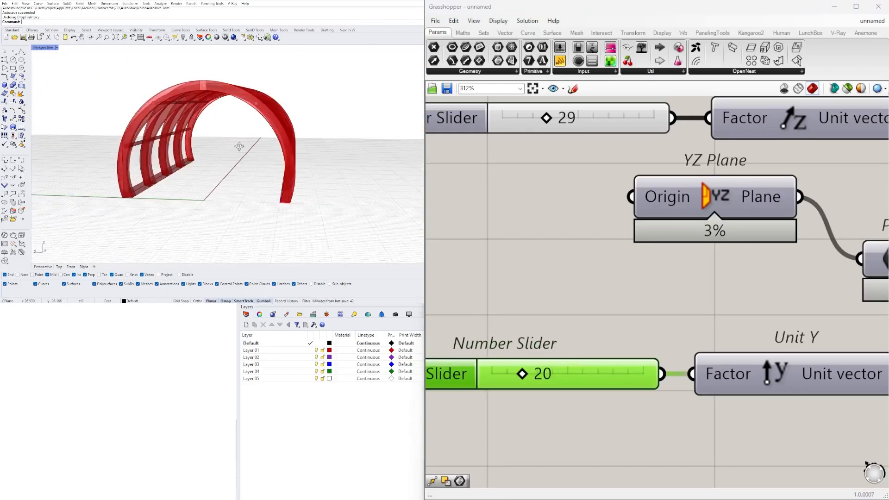
# Step: Vary the Number Slider feeding the Unit Z Factor to test the vault's shape
pyautogui.moveTo(561, 124); pyautogui.dragTo(623, 238, button='right')
pyautogui.doubleClick(625, 233)
pyautogui.moveTo(216, 165); pyautogui.dragTo(148, 163, button='right')
pyautogui.scroll(-12, 585, 222)
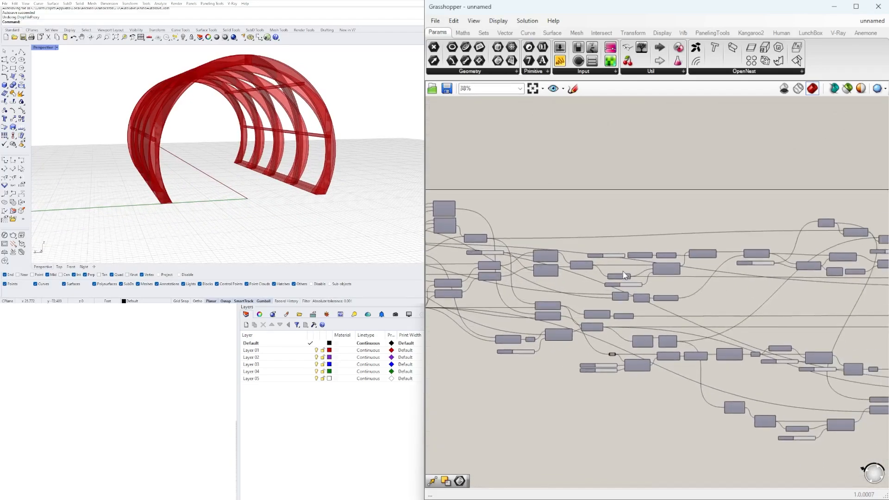